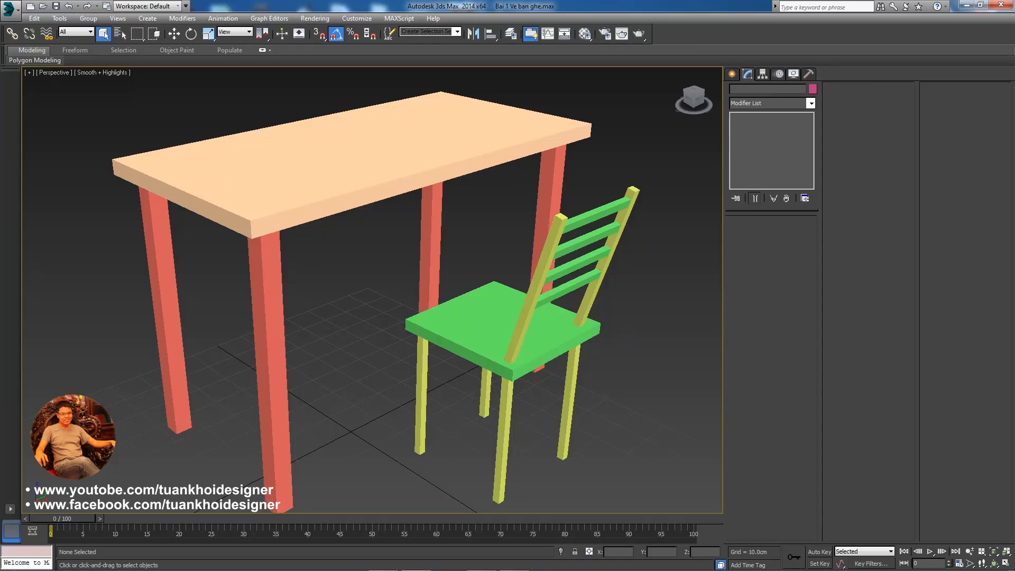
Orbit around the table and chair, checking the tabletop and the table legs
middle_click_drag(370, 264, 365, 280, "alt")
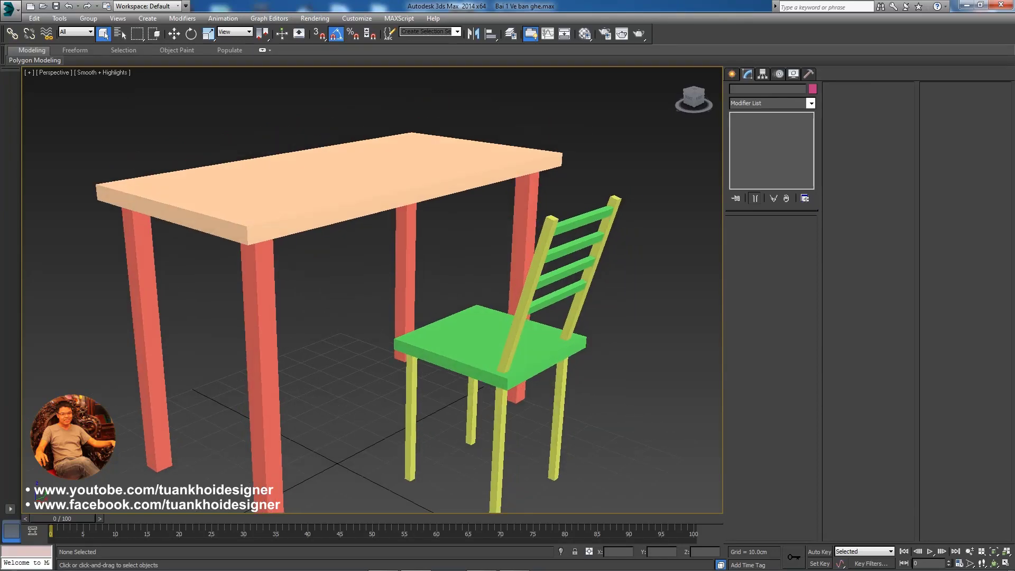
middle_click_drag(370, 264, 296, 264, "alt")
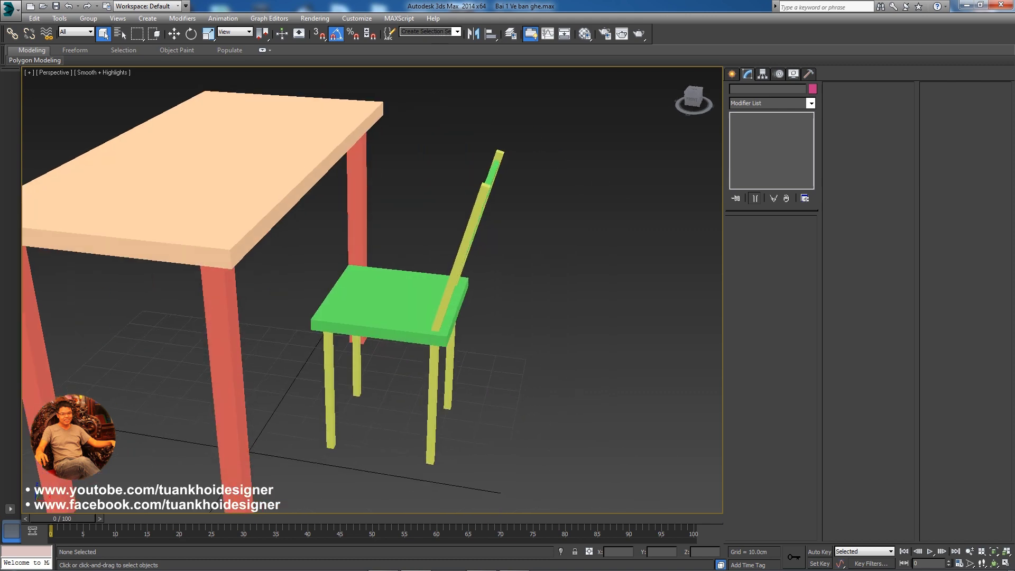
left_click(158, 175)
mouse_move(369, 290)
middle_mouse_down("alt")
mouse_move(296, 285)
mouse_move(364, 299)
mouse_move(349, 322)
mouse_move(360, 291)
mouse_move(343, 288)
mouse_move(389, 292)
middle_mouse_up("alt")
scroll(370, 291, "down", 3)
scroll(370, 291, "up", 3)
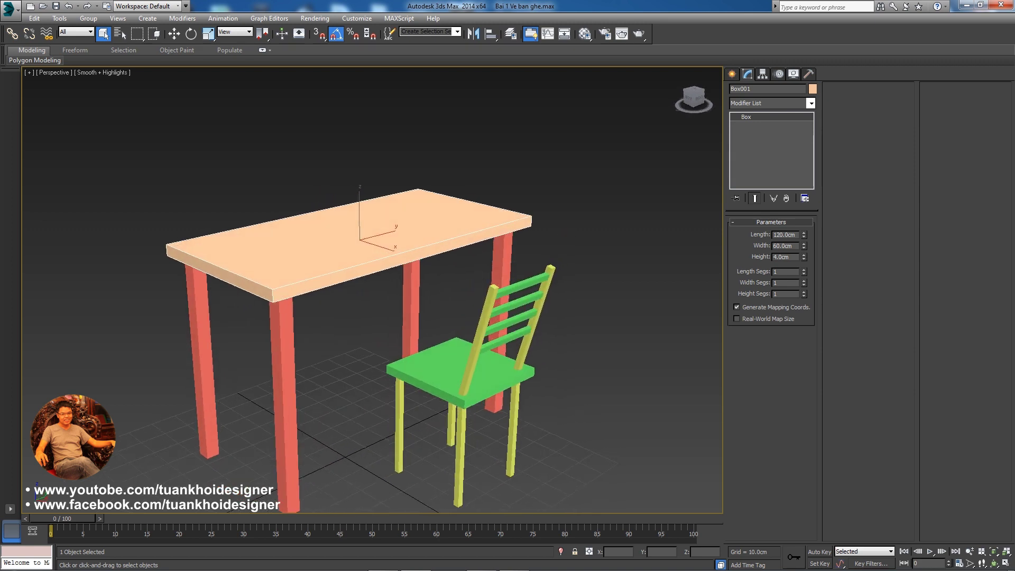
left_click(411, 317)
left_click(494, 401)
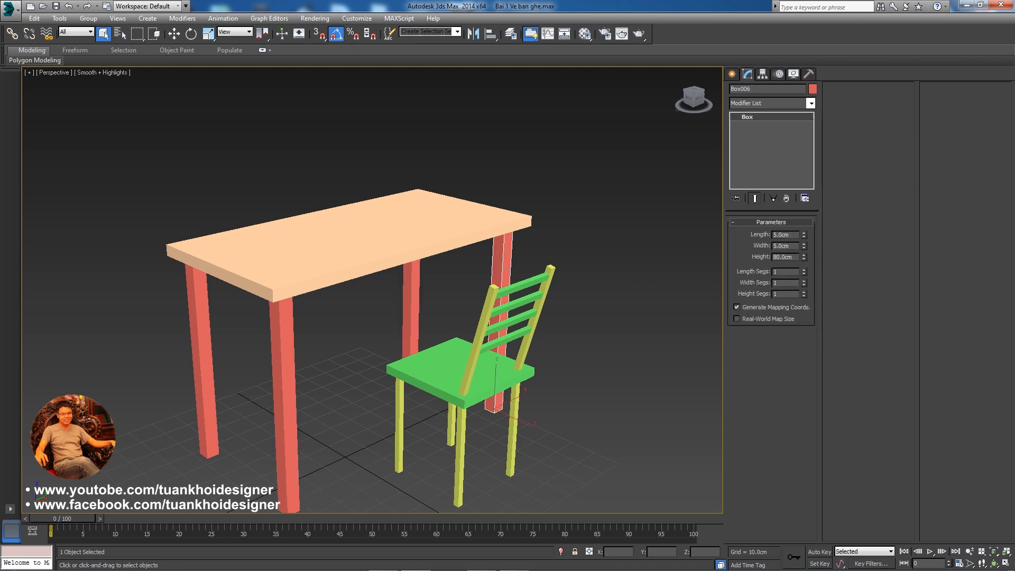
mouse_move(370, 291)
middle_mouse_down("alt")
mouse_move(412, 344)
mouse_move(375, 301)
mouse_move(397, 344)
mouse_move(412, 328)
middle_mouse_up("alt")
Select all eleven chair parts and hide them so only the table shows
mouse_move(439, 415)
left_mouse_down()
mouse_move(317, 322)
mouse_move(293, 288)
left_mouse_up()
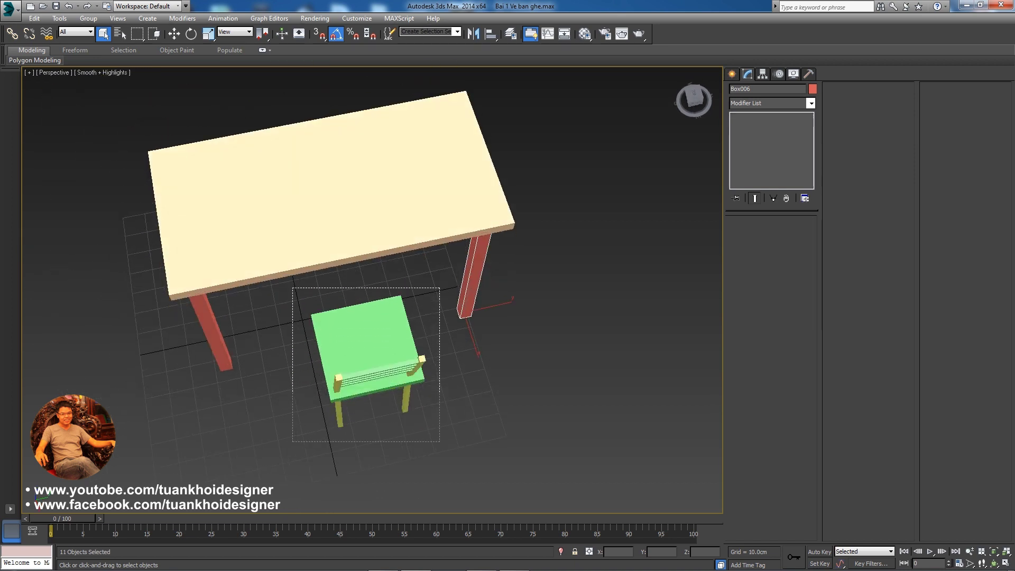
right_click(369, 329)
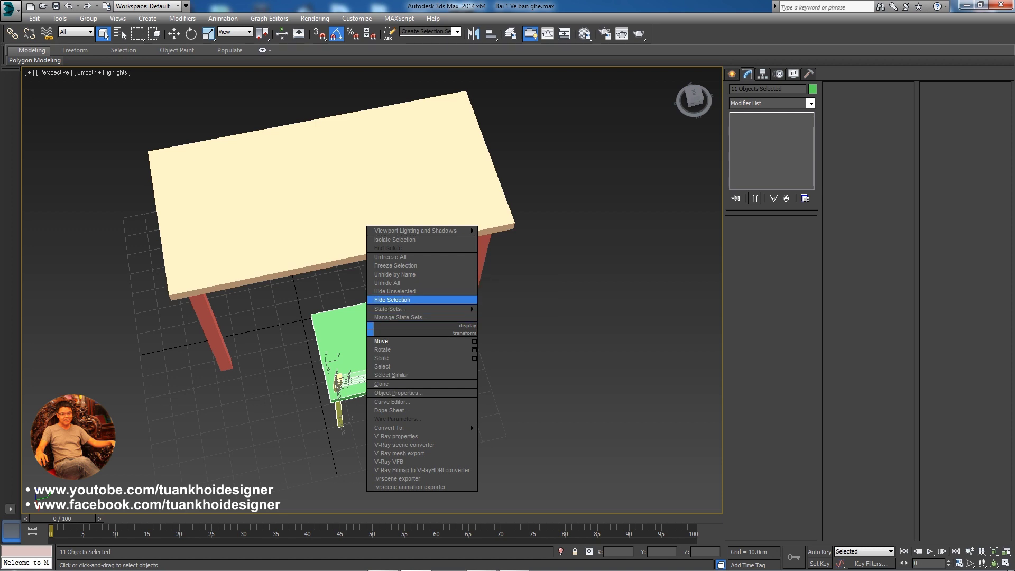
left_click(393, 300)
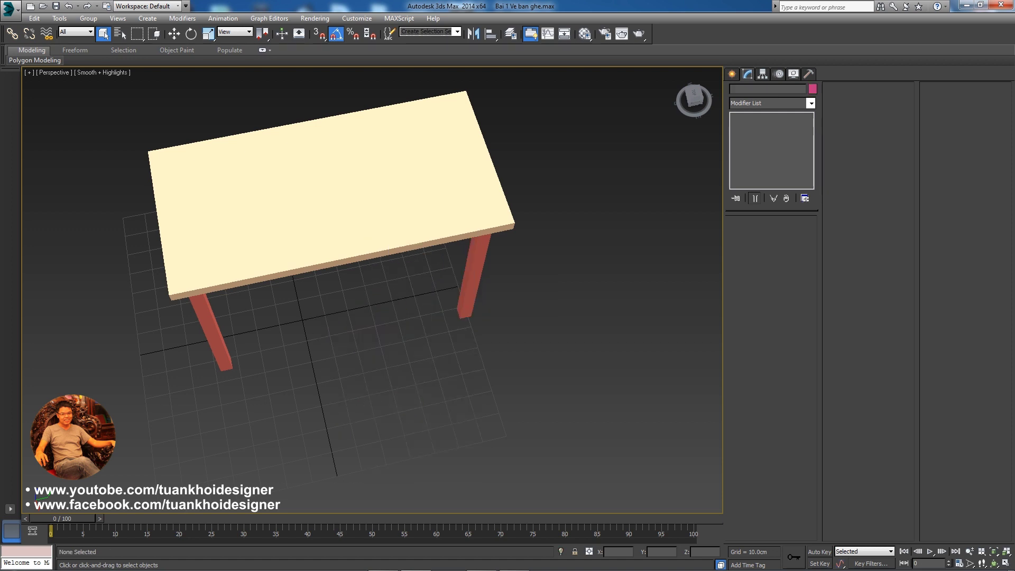
Select the tabletop and switch to the Move tool while viewing the table
middle_click_drag(370, 317, 339, 312, "alt")
left_click(364, 254)
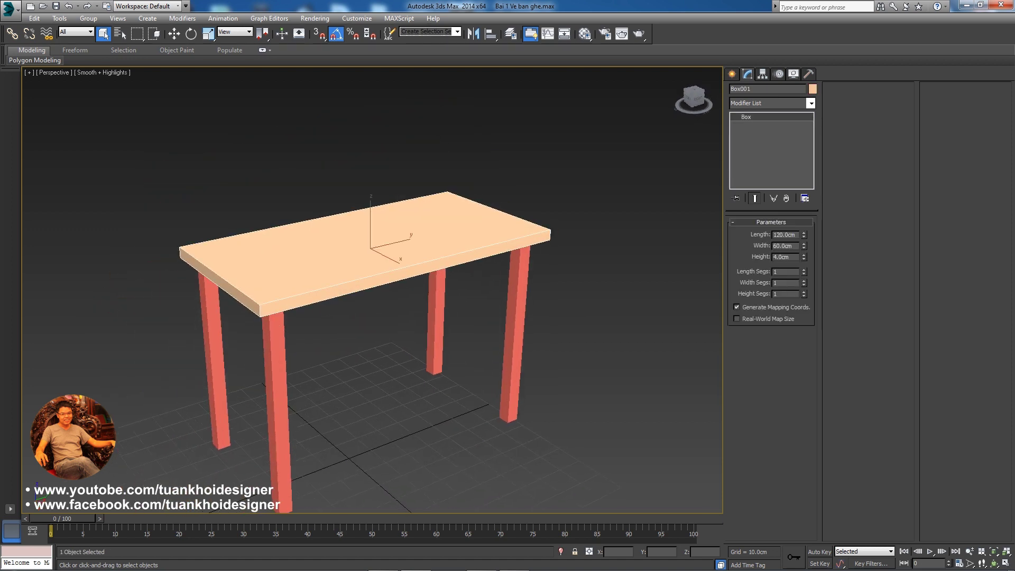
mouse_move(370, 317)
middle_mouse_down("alt")
mouse_move(365, 333)
mouse_move(386, 354)
middle_mouse_up("alt")
right_click(375, 290)
left_click(392, 301)
mouse_move(391, 301)
middle_mouse_down("alt")
mouse_move(402, 317)
mouse_move(370, 309)
mouse_move(370, 296)
mouse_move(375, 317)
middle_mouse_up("alt")
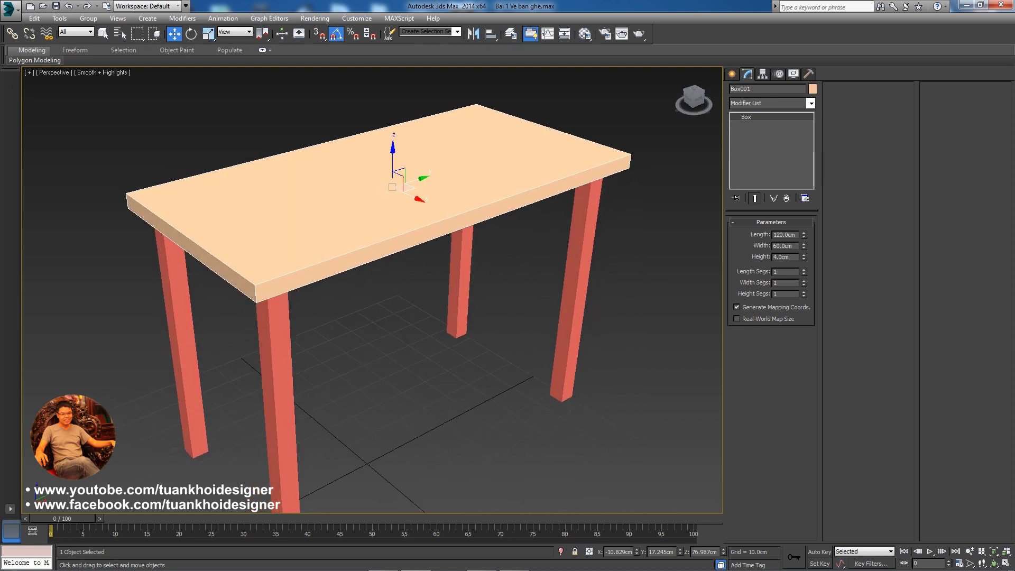
middle_click_drag(370, 317, 372, 302, "alt")
middle_click_drag(561, 298, 561, 287, "alt")
Unhide the chair and bring the view to a steep top-down angle
right_click(561, 286)
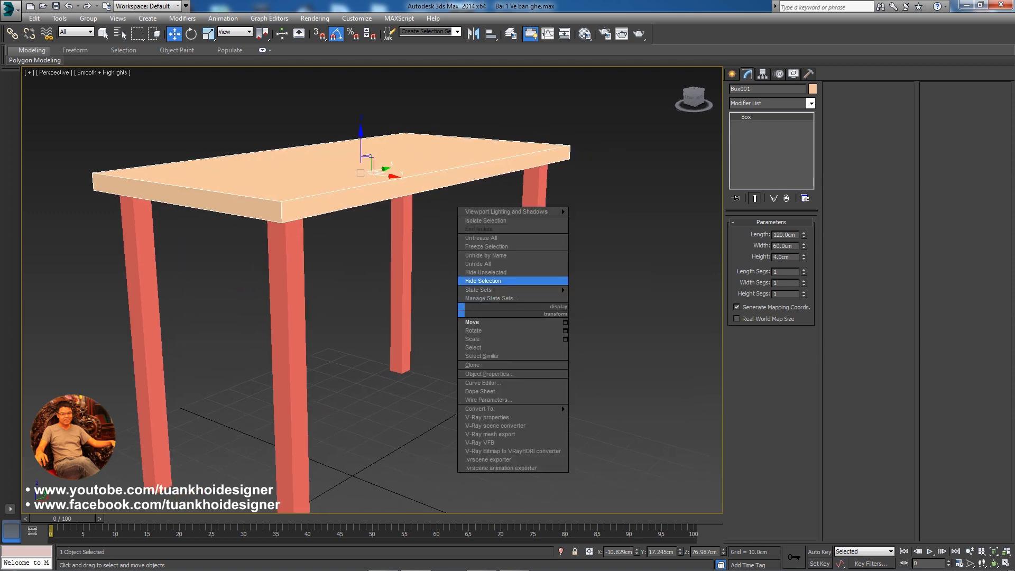
left_click(491, 264)
mouse_move(370, 296)
middle_mouse_down("alt")
mouse_move(372, 317)
mouse_move(296, 289)
middle_mouse_up("alt")
scroll(398, 350, "down", 2)
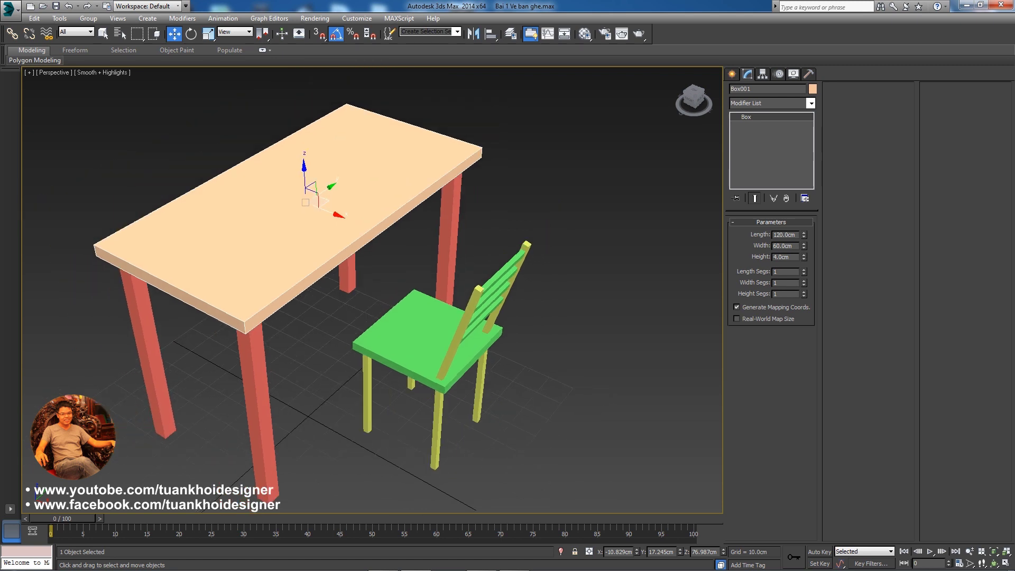
mouse_move(370, 296)
middle_mouse_down("alt")
mouse_move(374, 359)
mouse_move(339, 365)
middle_mouse_up("alt")
Window-select all eleven chair parts, undoing an accidental chair-leg move along the way
mouse_move(419, 431)
left_mouse_down()
mouse_move(256, 305)
mouse_move(279, 312)
left_mouse_up()
middle_click_drag(370, 317, 375, 262, "alt")
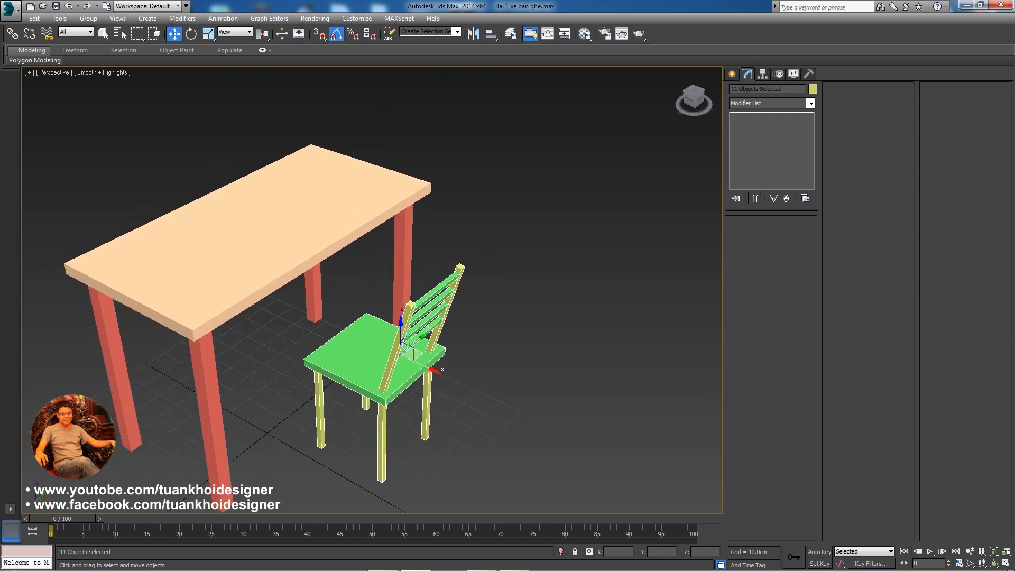
left_click(426, 407)
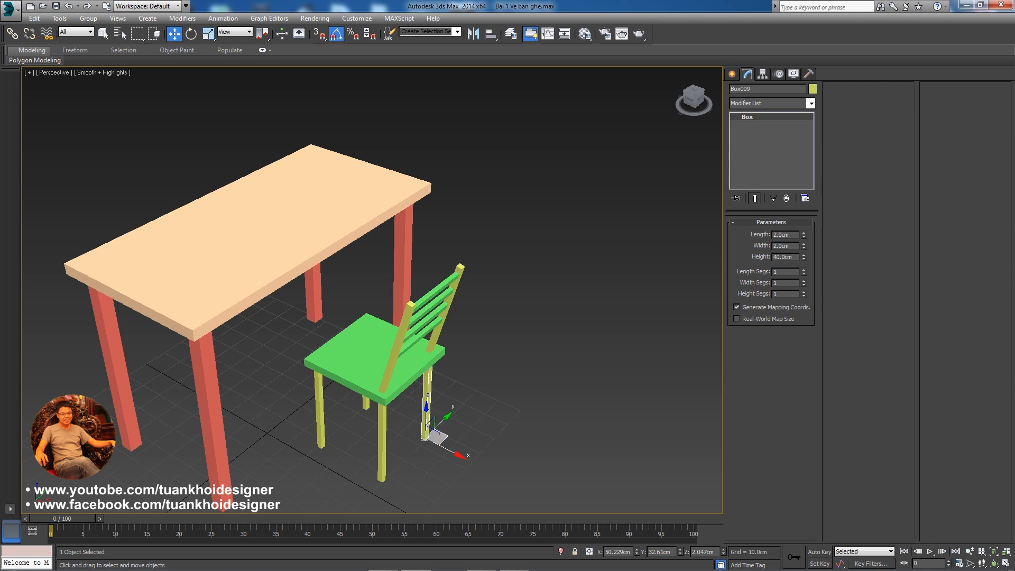
left_click_drag(436, 435, 462, 425)
key("ctrl+z")
middle_click_drag(375, 264, 375, 317, "alt")
left_click_drag(494, 419, 323, 283)
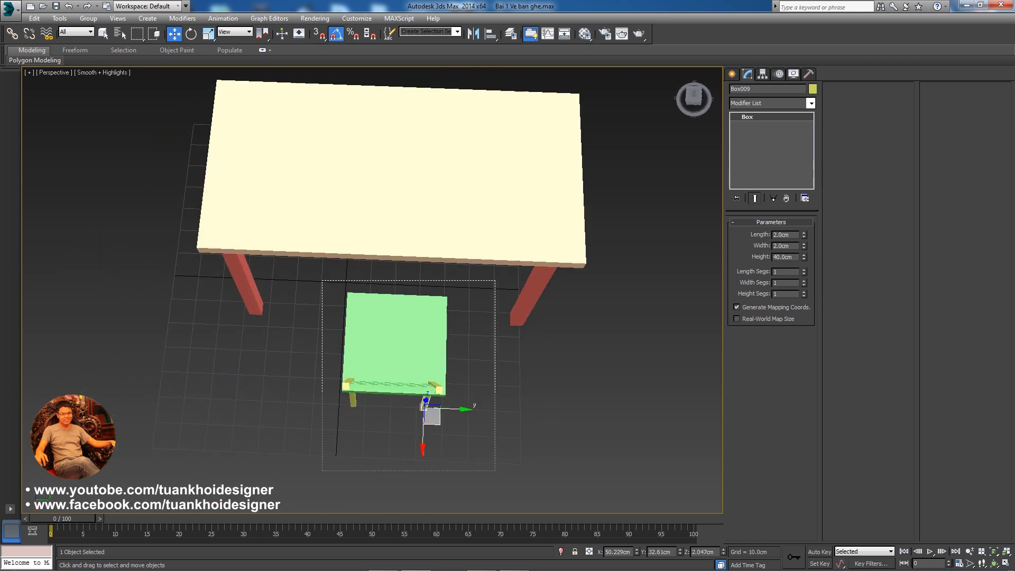
middle_click_drag(323, 283, 296, 296, "alt")
middle_click_drag(369, 317, 370, 359, "alt")
left_click_drag(475, 451, 312, 290)
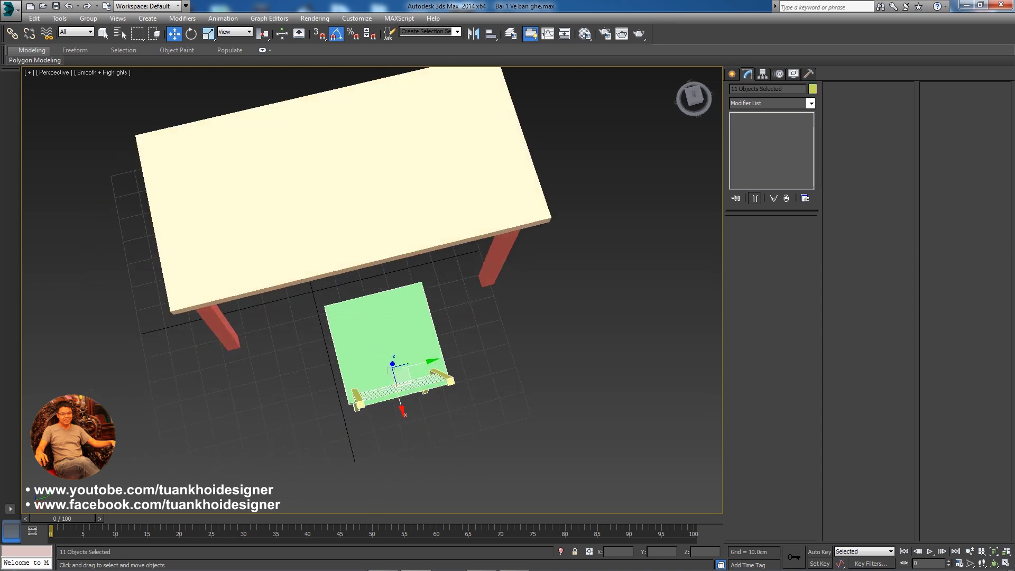
middle_click_drag(370, 359, 370, 328, "alt")
Group the selected chair parts under the name Ghe1
left_click(88, 18)
left_click(104, 31)
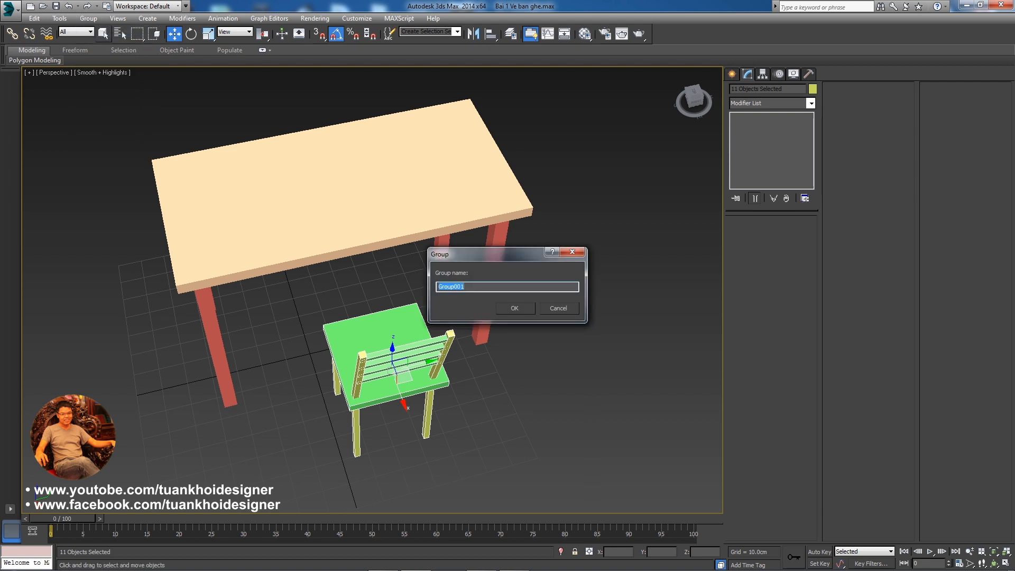
type("Ghe1")
key("Return")
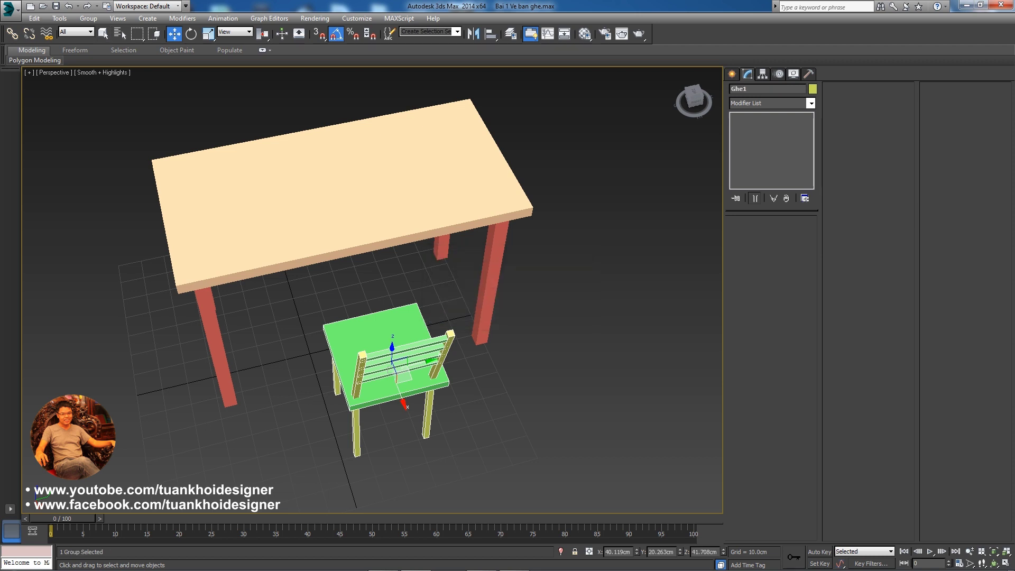
middle_click_drag(370, 290, 339, 221, "alt")
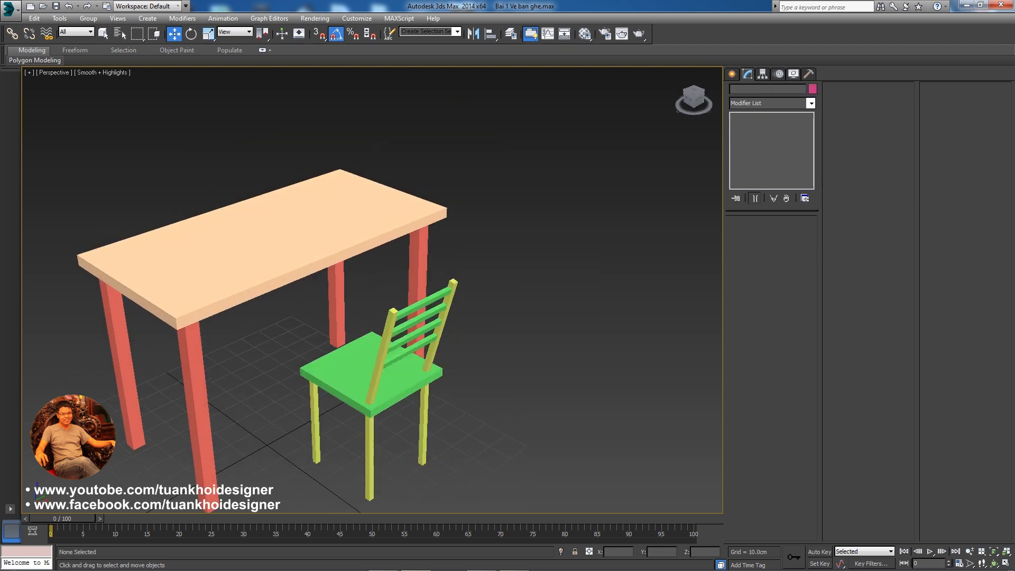
Ungroup Ghe1 into separate boxes and select a single chair-back slat
middle_click_drag(370, 290, 402, 295, "alt")
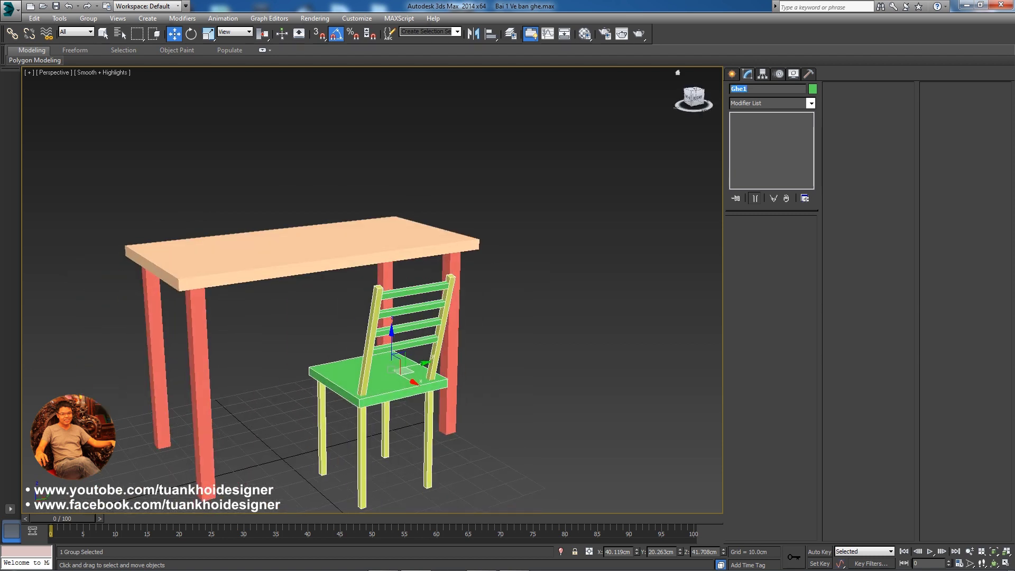
mouse_move(370, 290)
middle_mouse_down("alt")
mouse_move(380, 317)
mouse_move(380, 254)
mouse_move(381, 285)
middle_mouse_up("alt")
scroll(370, 317, "up", 3)
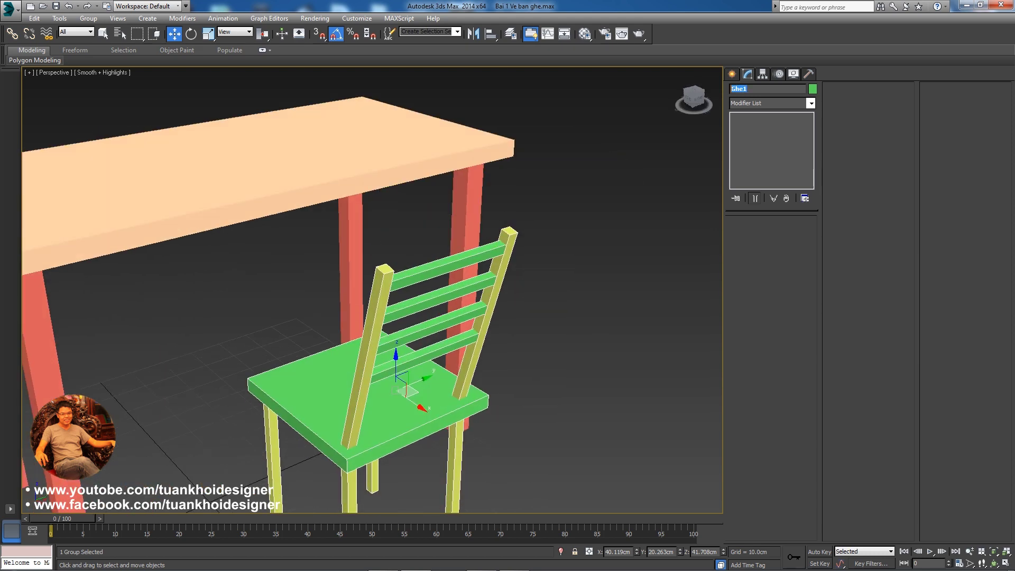
left_click(88, 18)
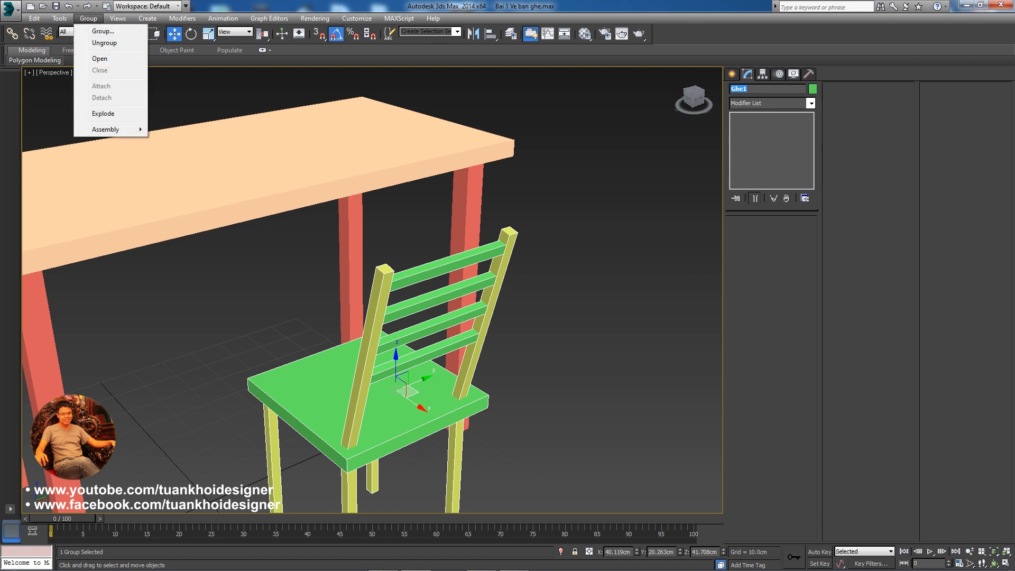
left_click(104, 42)
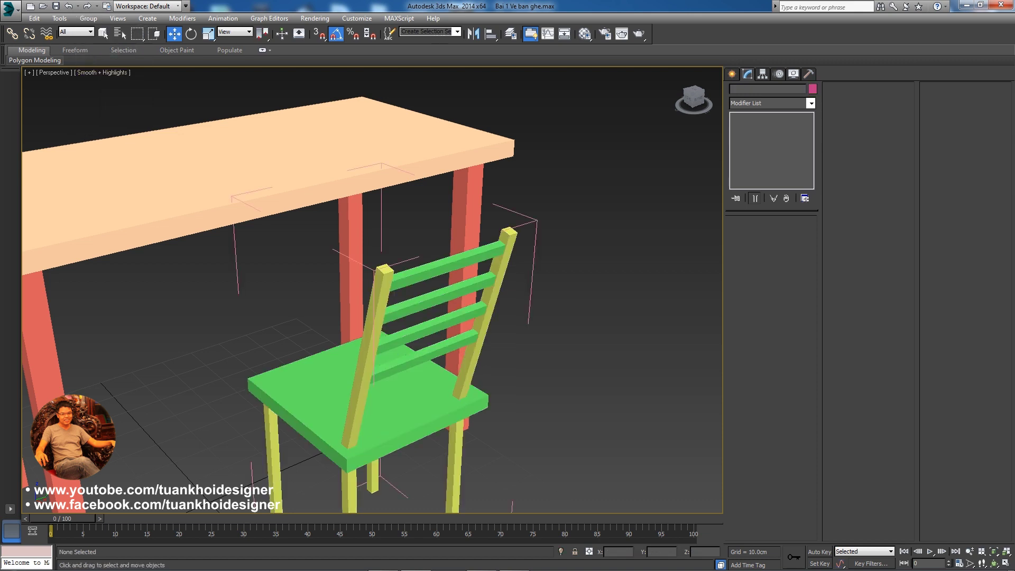
left_click(438, 294)
middle_click_drag(381, 285, 288, 248, "alt")
Select the lower back rung and switch its reference coordinates from Local to World
left_click(414, 367)
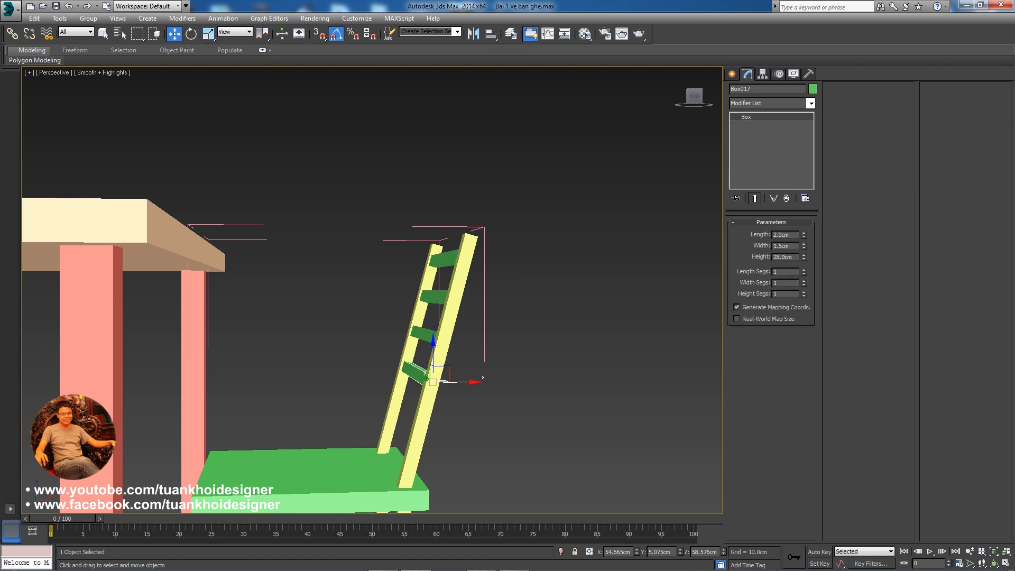
right_click(413, 366)
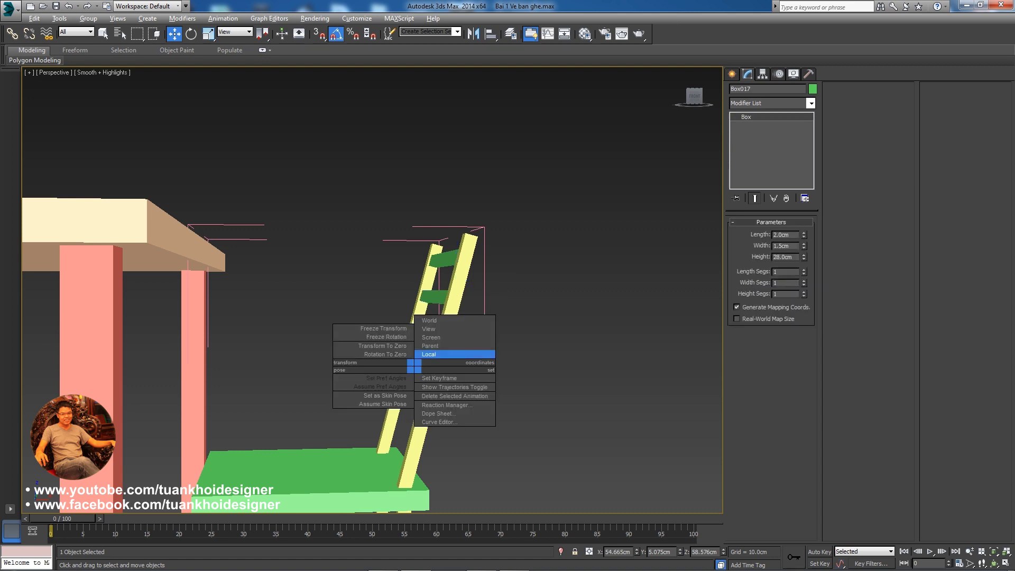
left_click(429, 354)
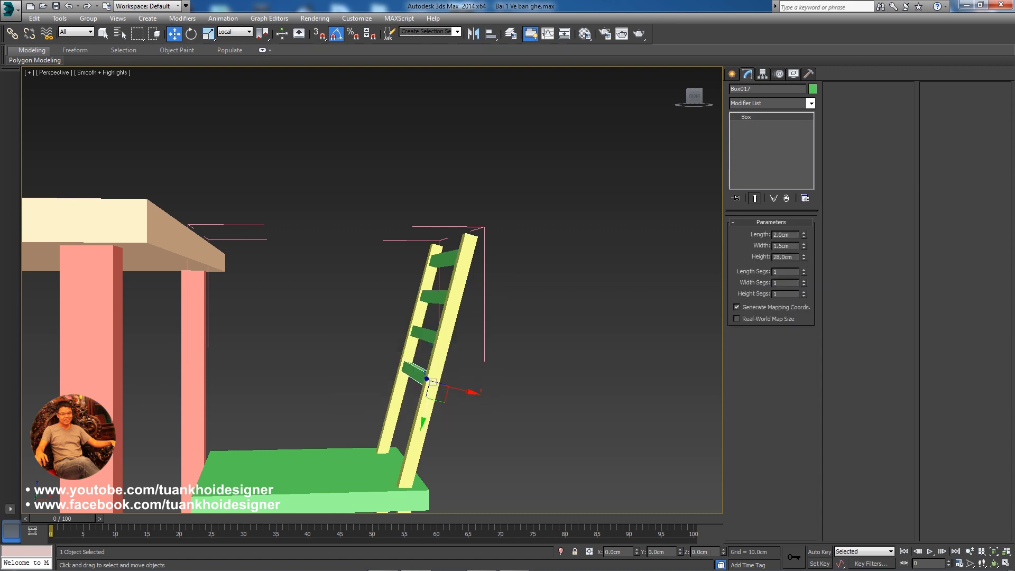
middle_click_drag(430, 383, 417, 402, "alt")
right_click(410, 364)
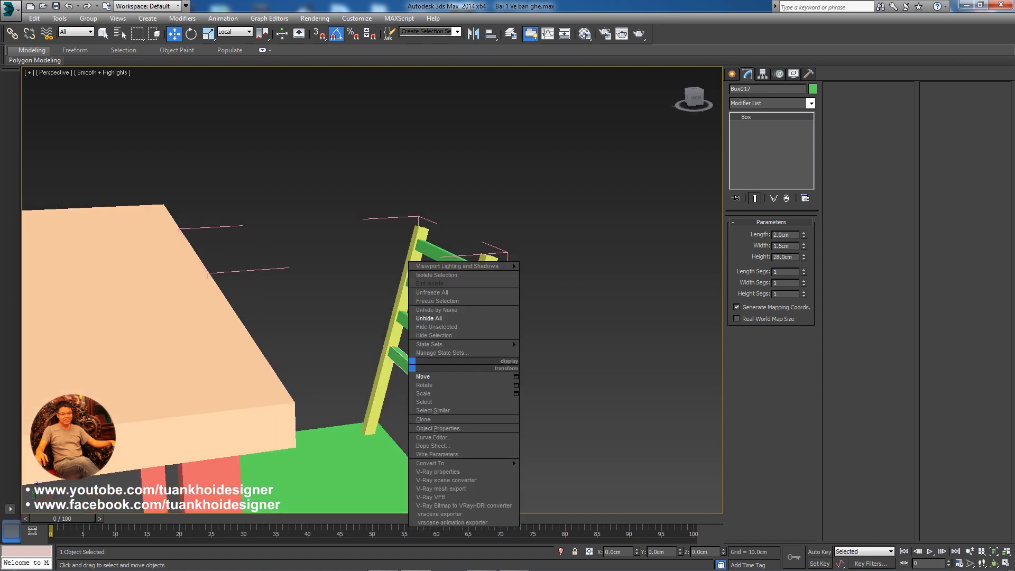
middle_click_drag(512, 459, 497, 465, "alt")
right_click(410, 371)
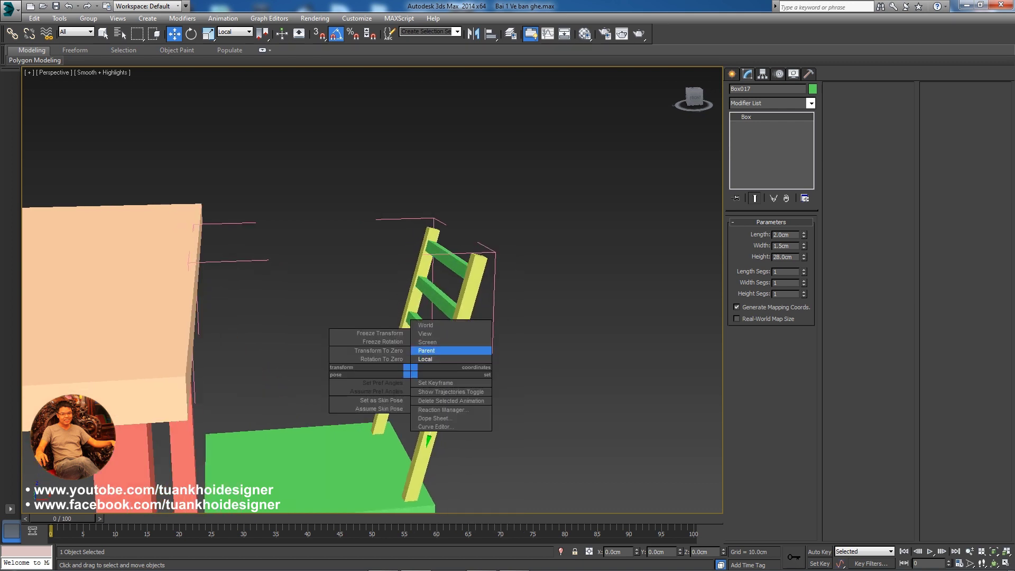
left_click(428, 325)
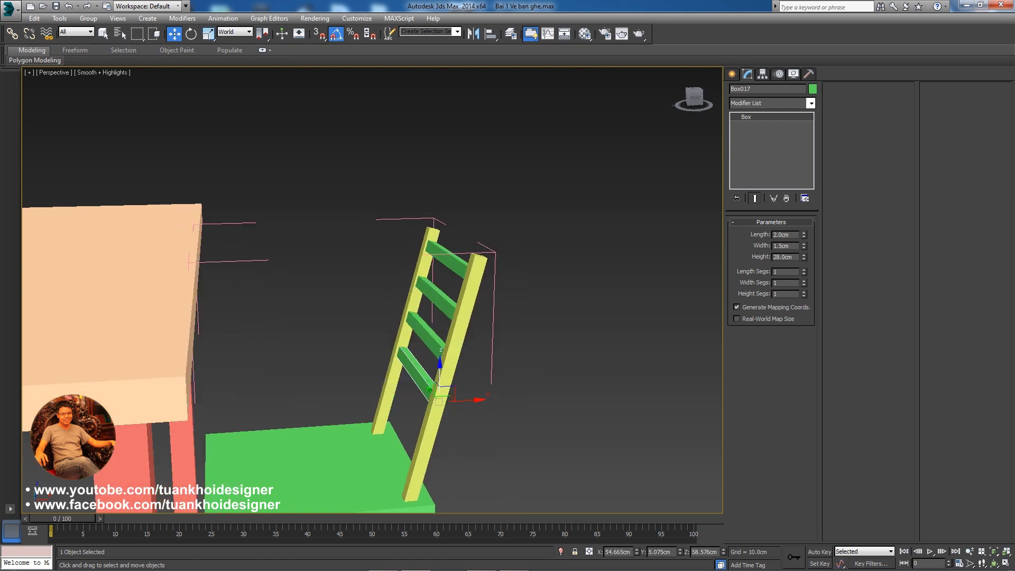
middle_click_drag(508, 460, 494, 463, "alt")
Slide the rung along the slanted back posts in Local axes, then select the chair group
mouse_move(423, 370)
left_mouse_down()
mouse_move(420, 323)
mouse_move(419, 381)
left_mouse_up()
middle_click_drag(419, 381, 444, 383, "alt")
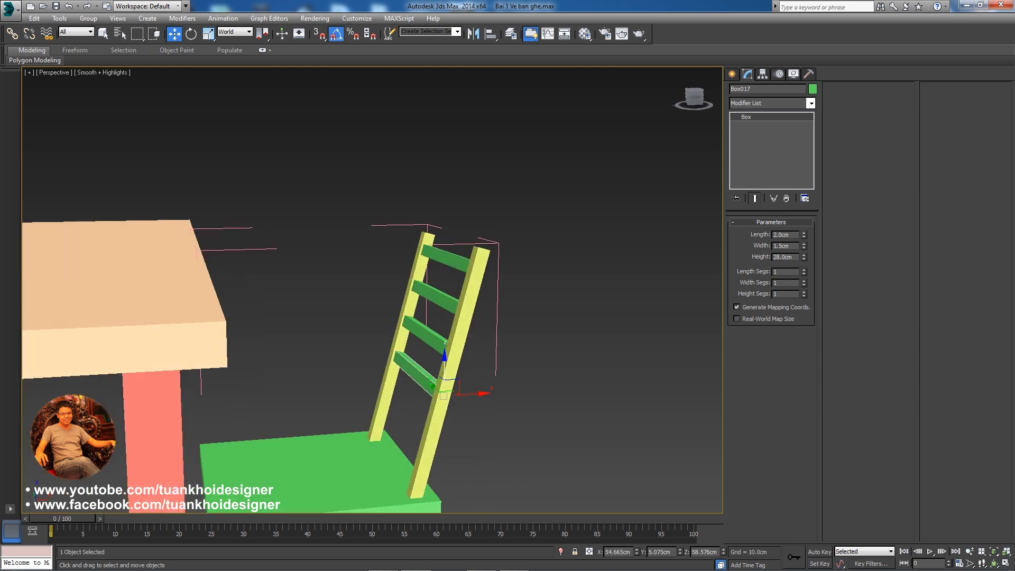
right_click(418, 375)
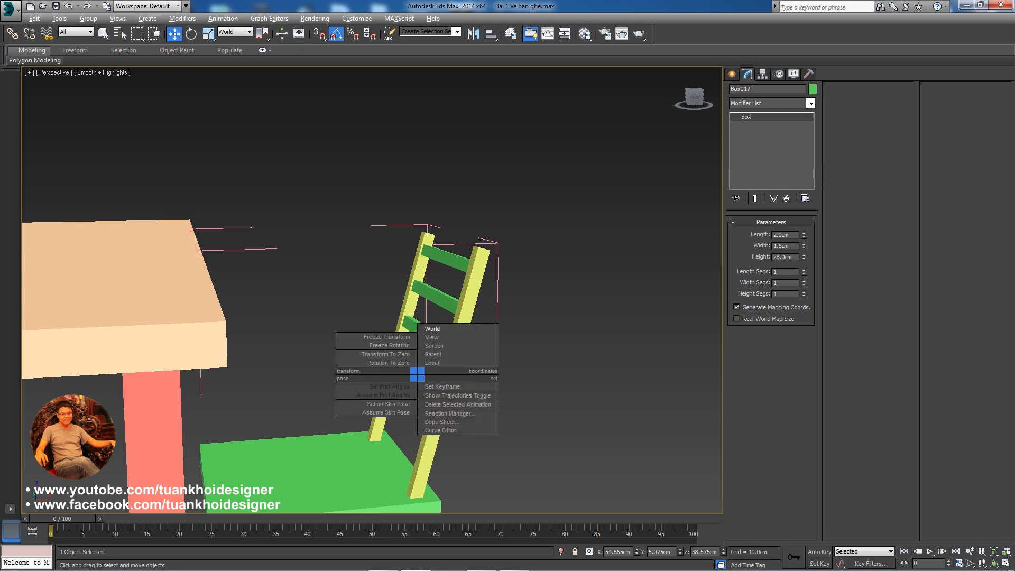
left_click(454, 363)
mouse_move(455, 363)
middle_mouse_down("alt")
mouse_move(465, 370)
mouse_move(456, 384)
middle_mouse_up("alt")
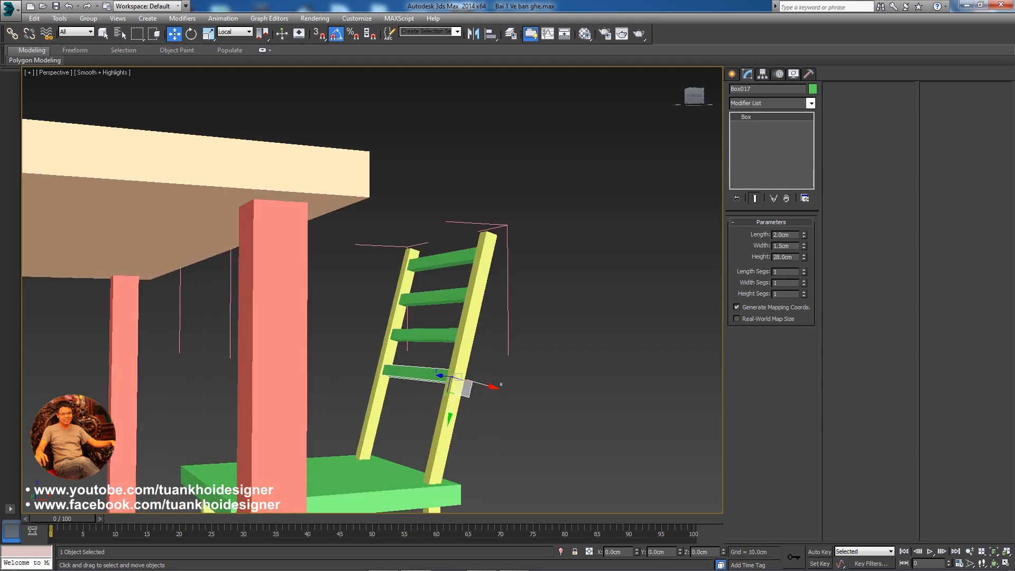
mouse_move(453, 388)
left_mouse_down()
mouse_move(463, 350)
mouse_move(457, 372)
left_mouse_up()
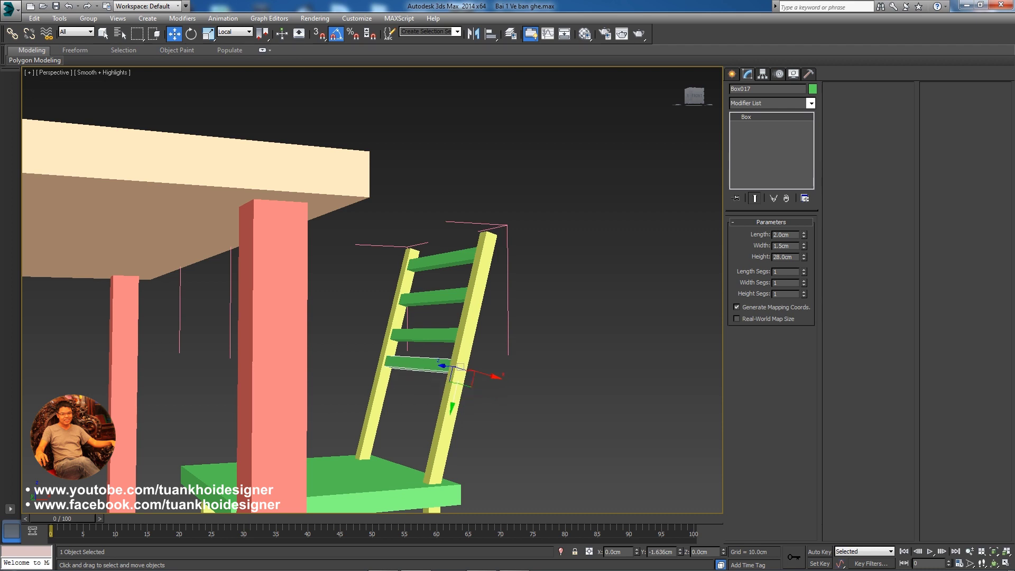
middle_click_drag(457, 373, 402, 425, "alt")
key("Page_Up")
Close the Ghe1 chair group and zoom out to face the table
left_click(88, 18)
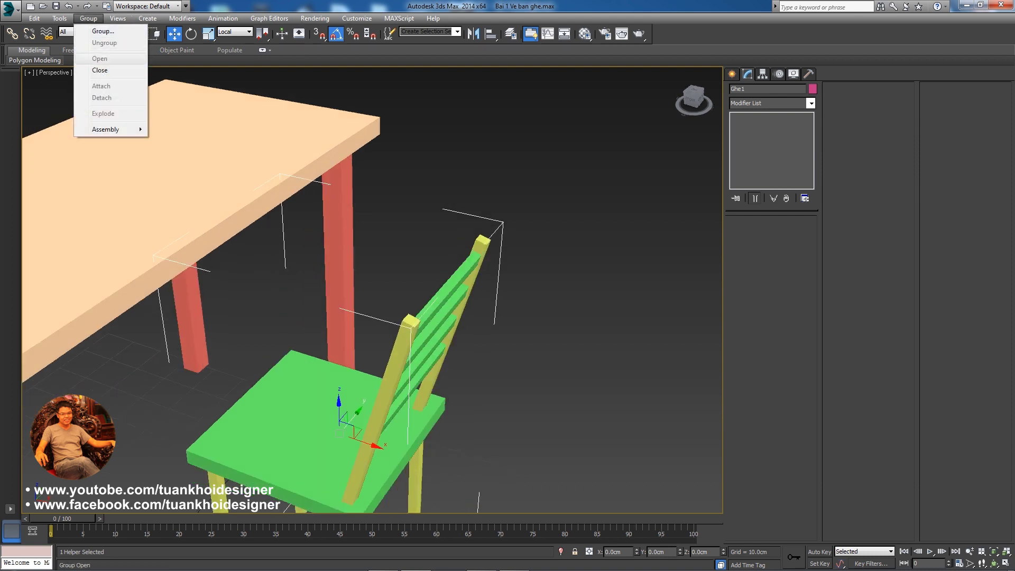
left_click(99, 69)
middle_click_drag(402, 425, 370, 359, "alt")
scroll(412, 359, "down", 2)
scroll(412, 359, "down", 2)
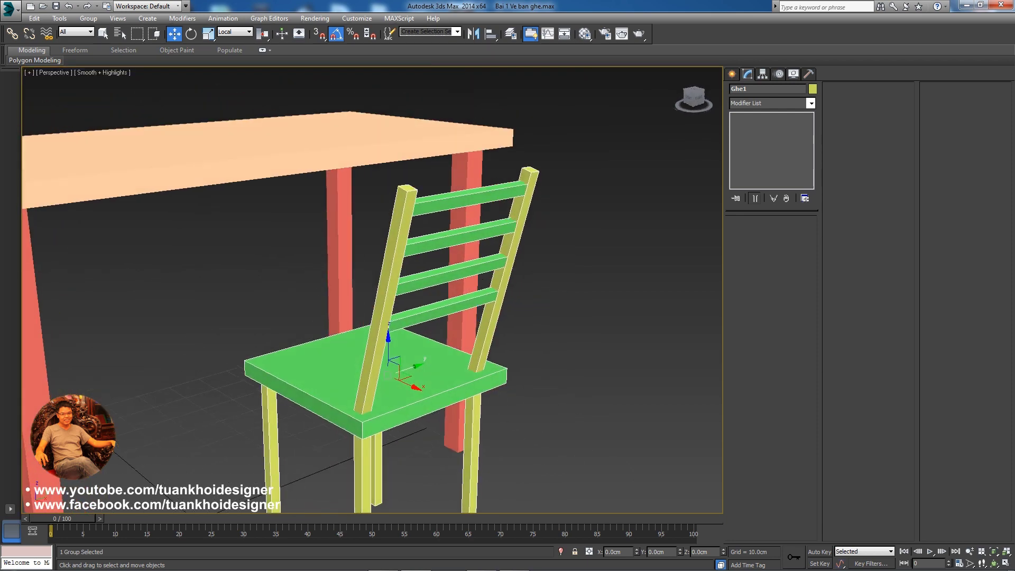
scroll(412, 360, "down", 2)
scroll(413, 359, "down", 1)
middle_click_drag(370, 360, 401, 338, "alt")
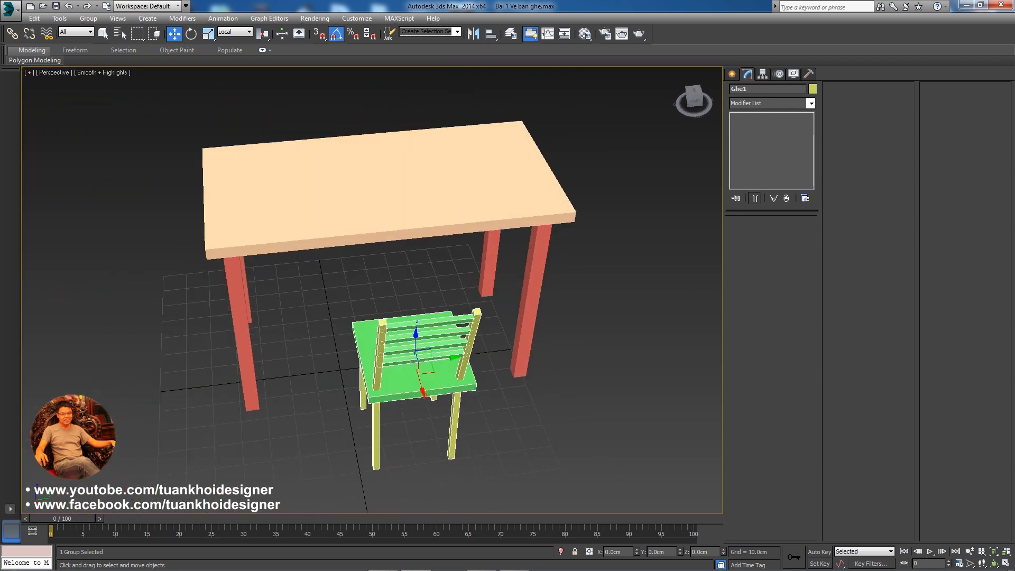
Select the tabletop and four legs and group them as Ban
mouse_move(169, 104)
left_mouse_down()
mouse_move(616, 230)
mouse_move(618, 248)
left_mouse_up()
middle_click_drag(402, 317, 343, 302, "alt")
left_click(88, 18)
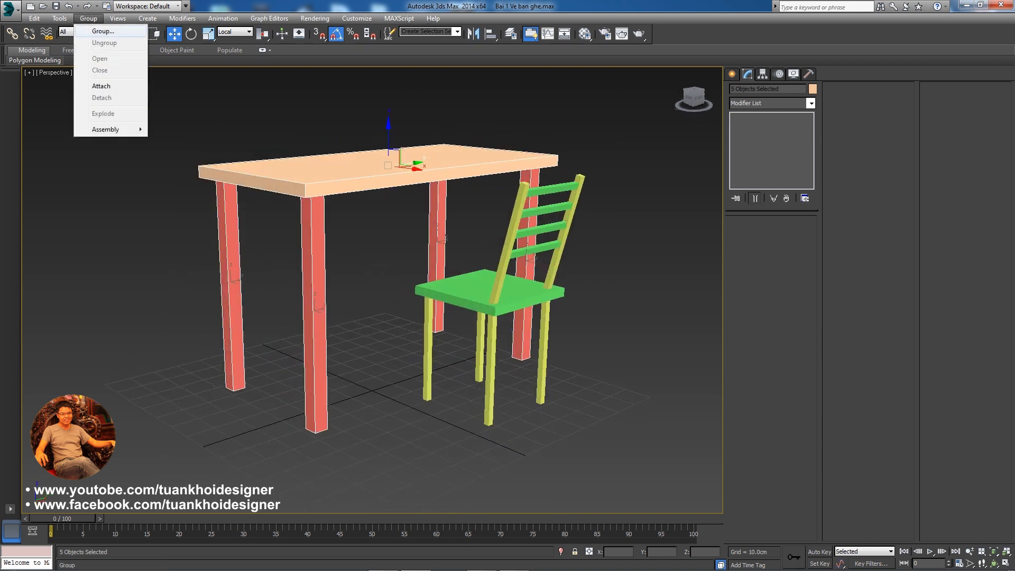
left_click(103, 31)
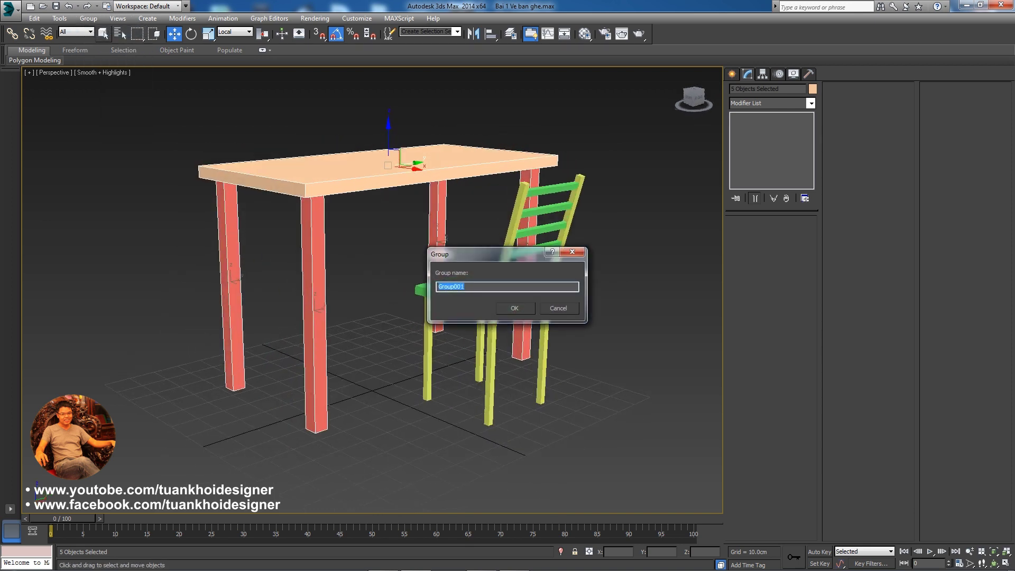
type("Ban")
key("Return")
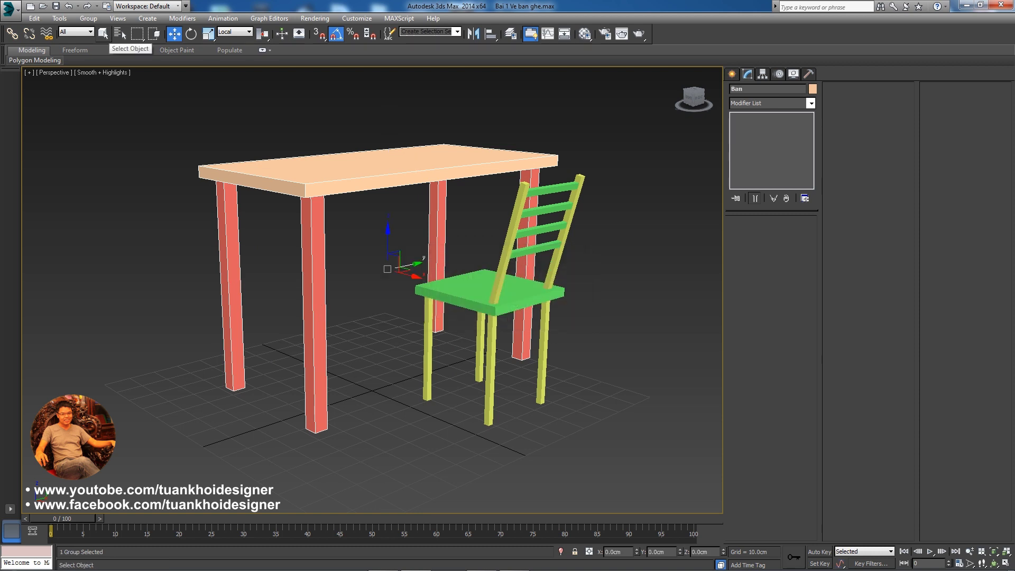
Open the Ban group and rename the tabletop to Mat_Ban
middle_click_drag(370, 265, 412, 232, "alt")
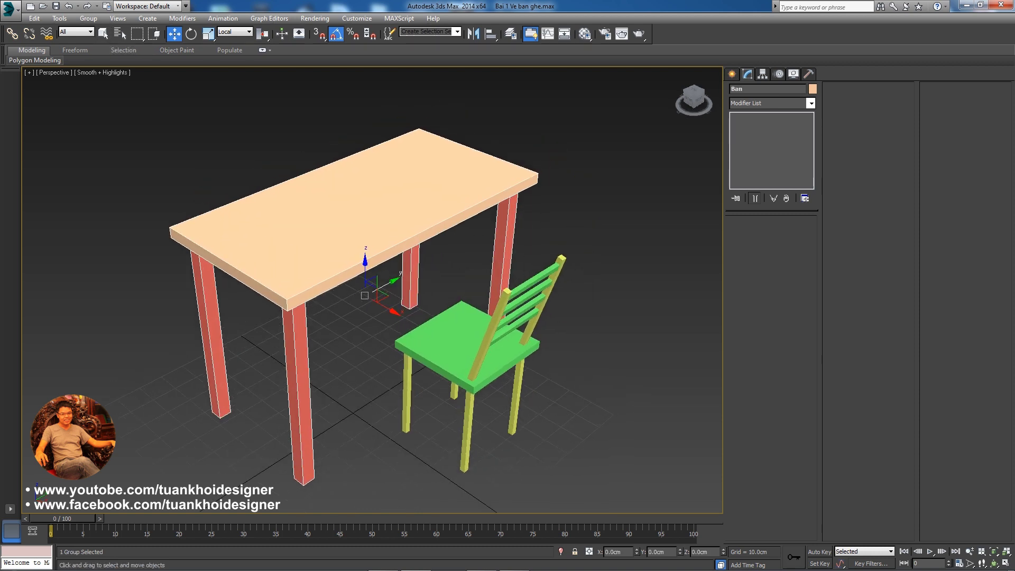
left_click(88, 18)
left_click(92, 58)
left_click(354, 222)
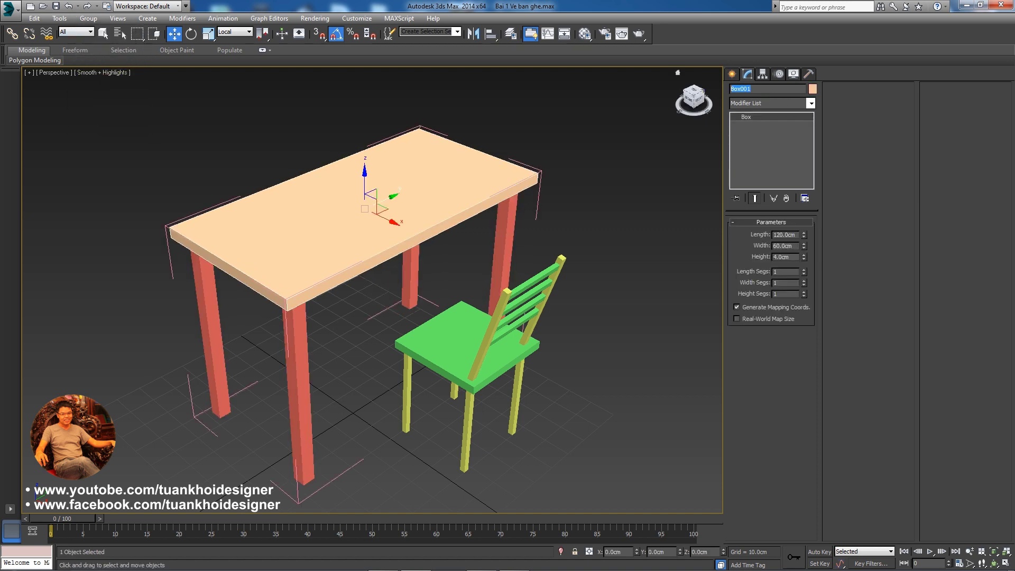
type("Mat_Ban")
Select the front-left table leg and begin typing its new name
middle_click_drag(370, 265, 338, 253, "alt")
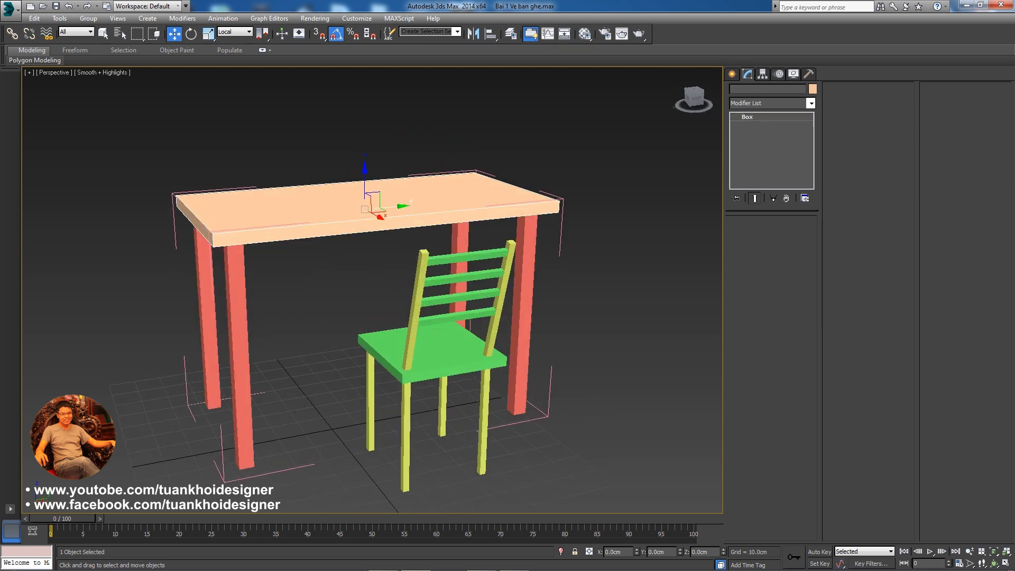
left_click(235, 344)
middle_click_drag(235, 344, 296, 338, "alt")
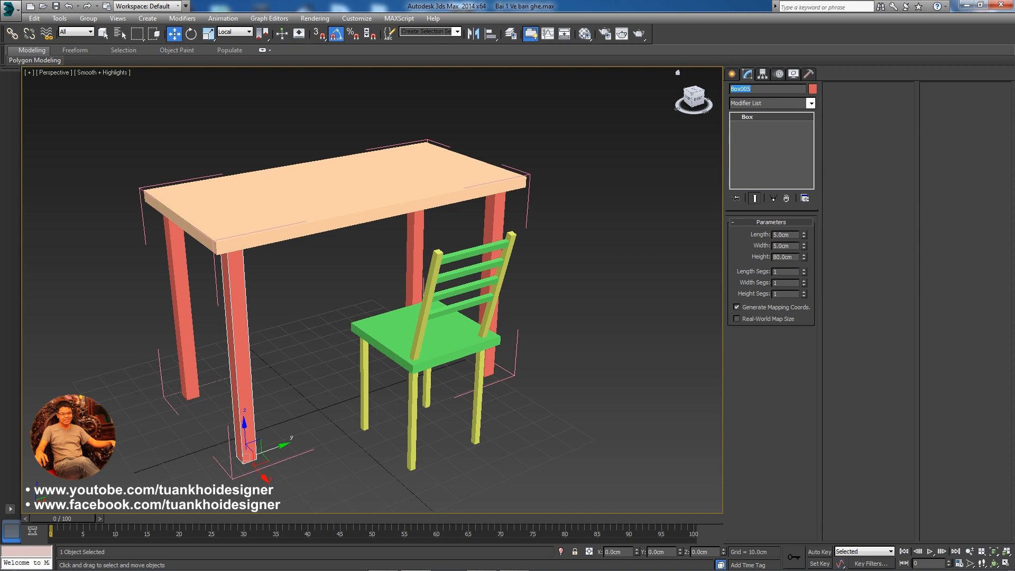
type("C")
Confirm the first leg as Chan_Ban_01 and name the second leg Chan_Ban_02
key("Return")
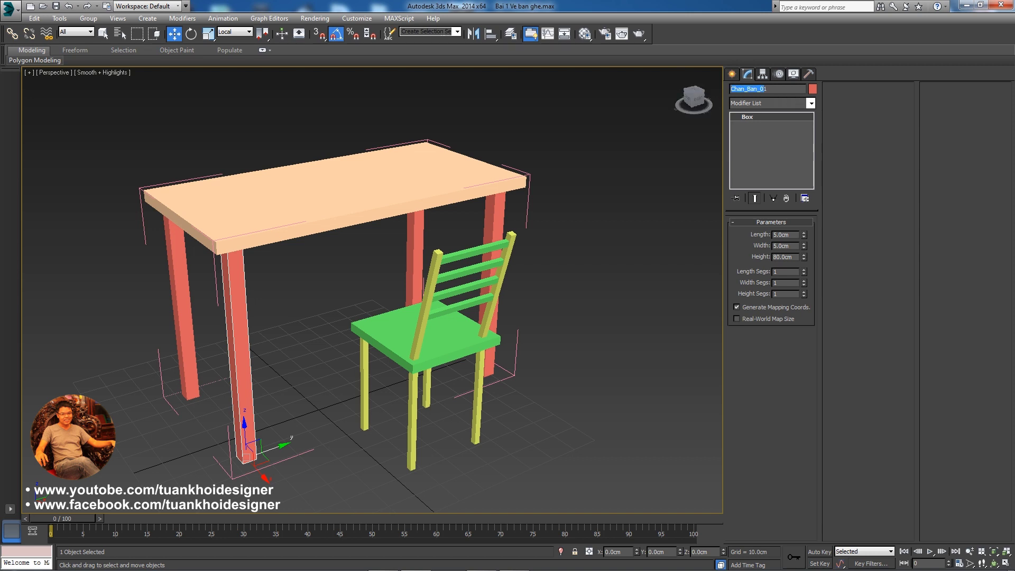
middle_click_drag(370, 265, 391, 248, "alt")
left_click(523, 238)
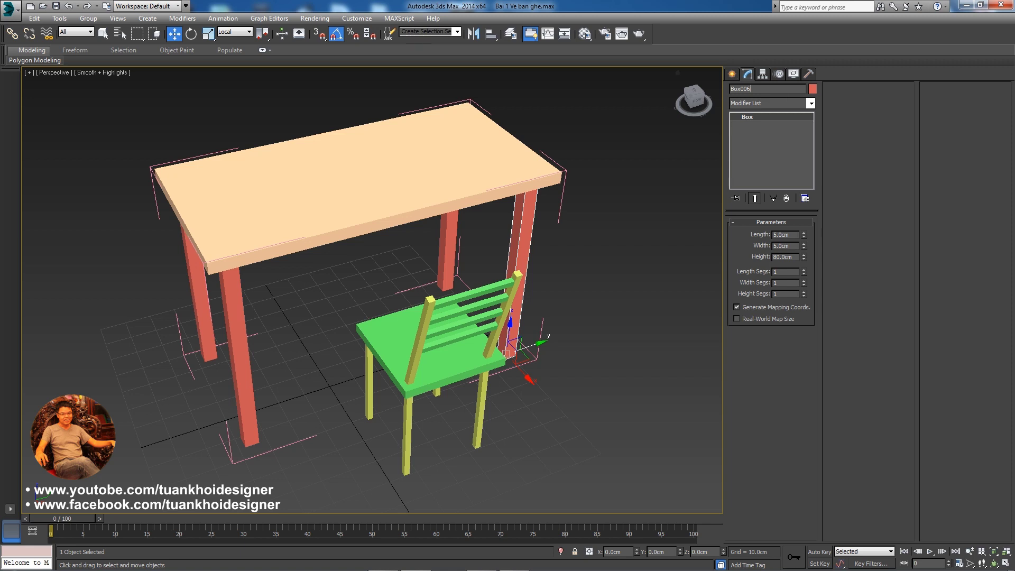
left_click(761, 89)
type("Chan_Ban_02")
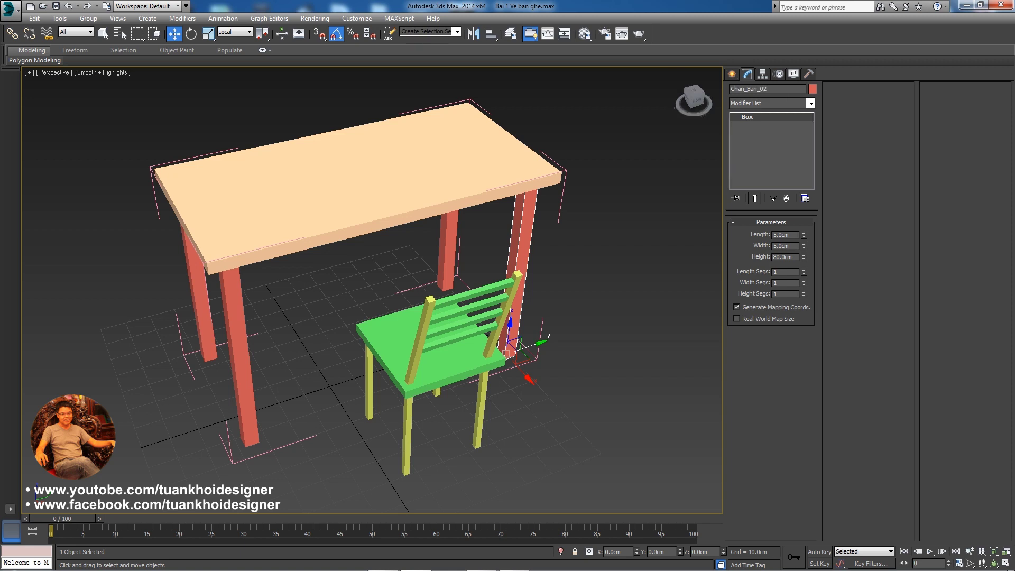
Rename the remaining two table legs Chan_Ban_03 and Chan_Ban_04
middle_click_drag(370, 265, 275, 254, "alt")
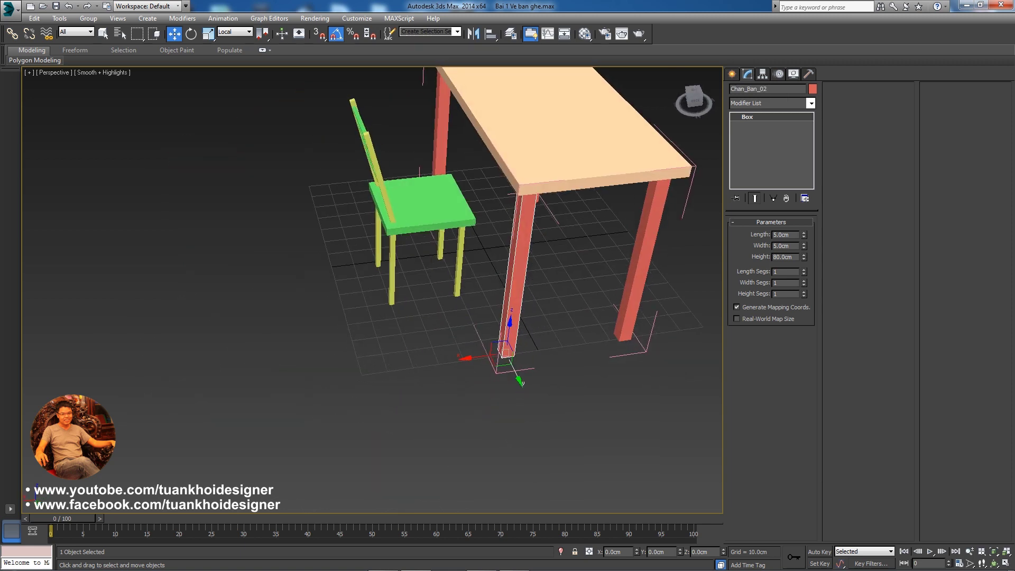
left_click(640, 254)
double_click(739, 88)
type("Chan_Ban_0")
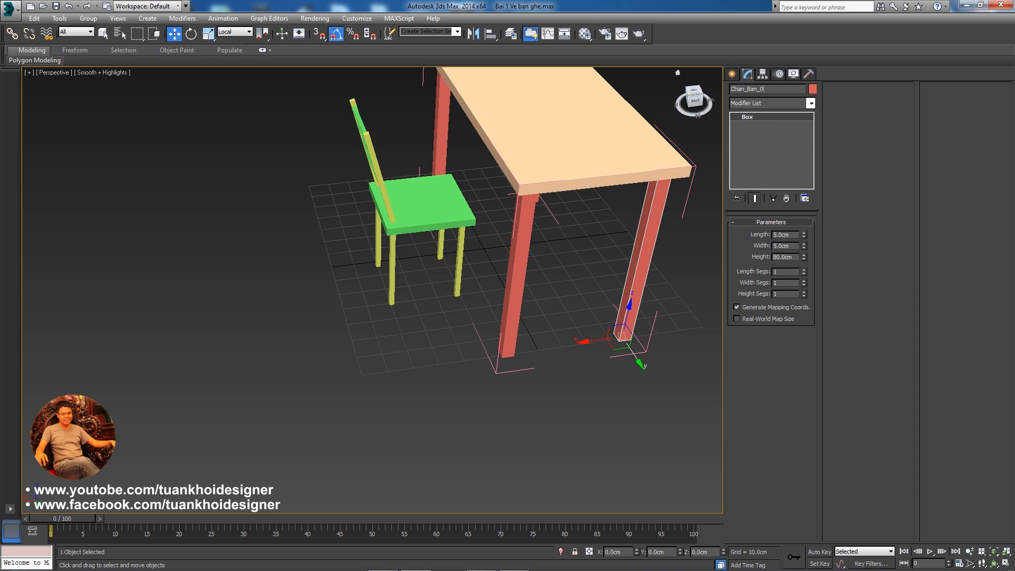
middle_click_drag(528, 317, 423, 296, "alt")
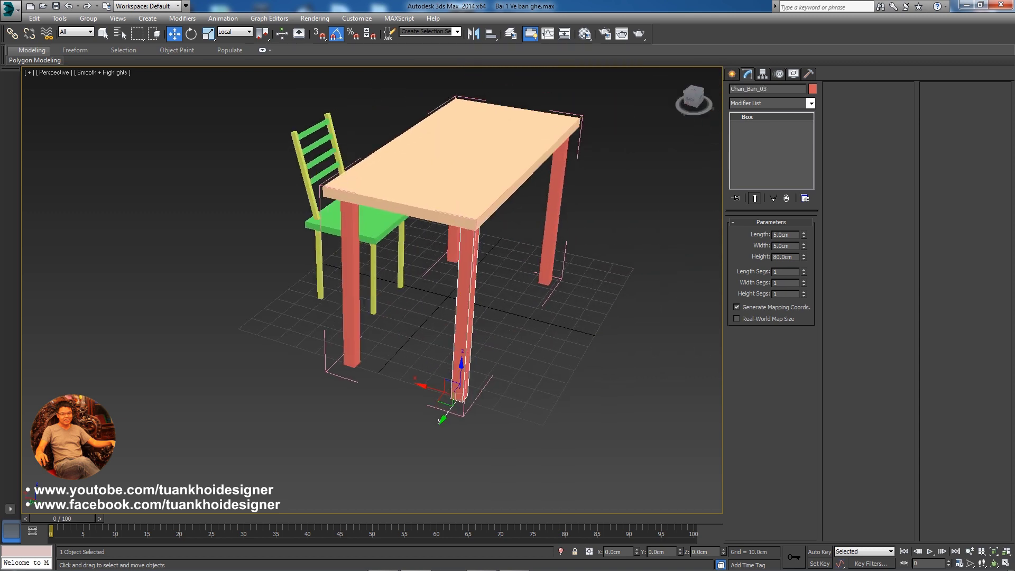
double_click(732, 89)
type("Chan_Ban_0")
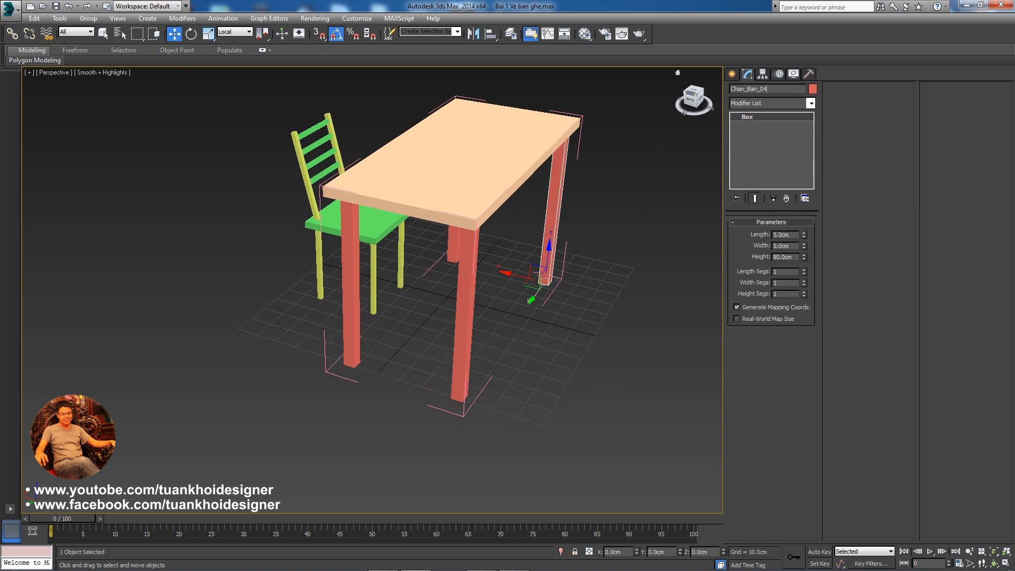
Orbit and zoom around the table, then select the tabletop
mouse_move(370, 264)
middle_mouse_down("alt")
mouse_move(317, 264)
mouse_move(290, 278)
middle_mouse_up("alt")
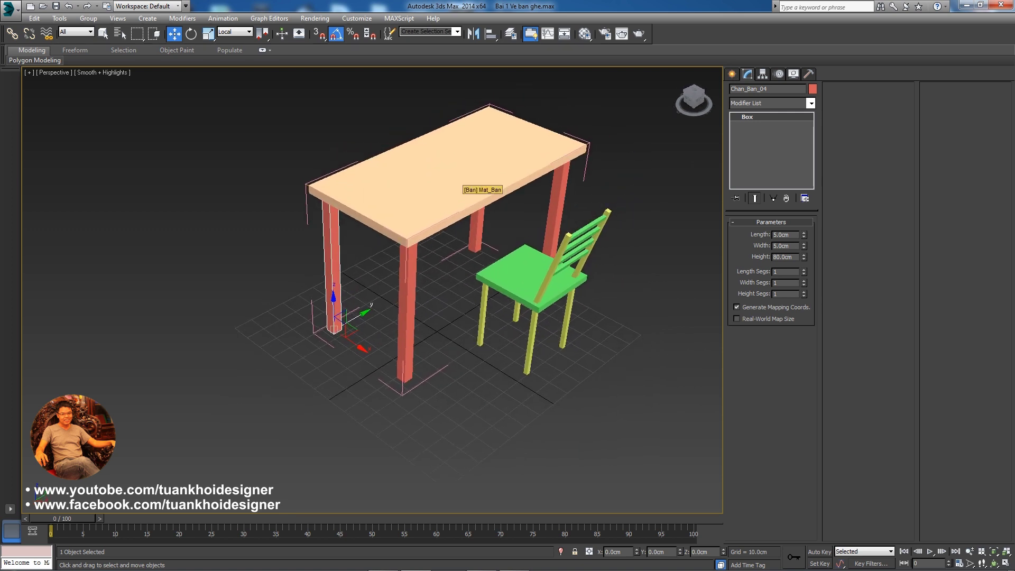
middle_click_drag(460, 182, 460, 170, "alt")
scroll(460, 169, "up", 2)
scroll(460, 169, "up", 1)
left_click(455, 169)
scroll(455, 169, "up", 1)
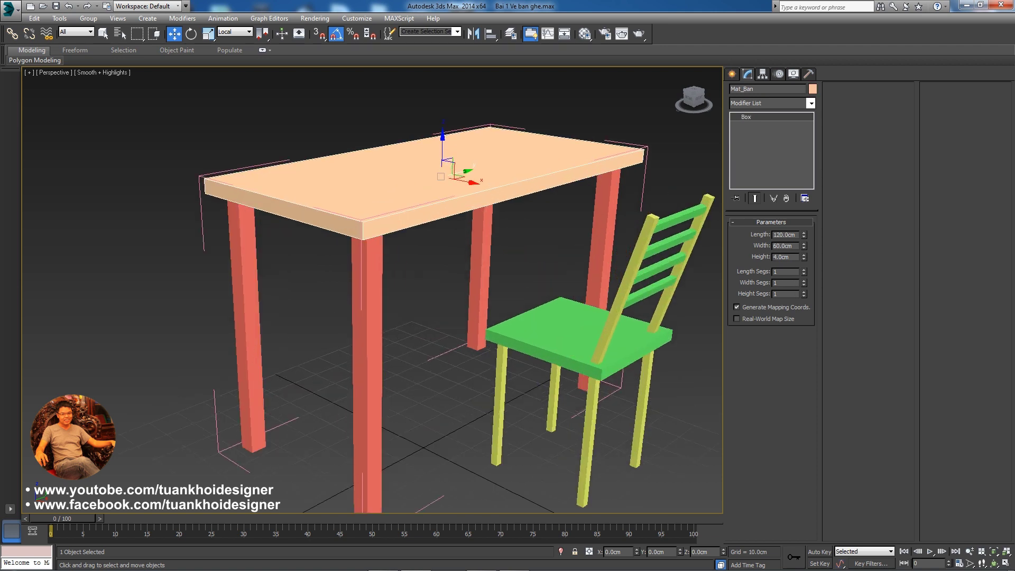
middle_click_drag(370, 317, 391, 317, "alt")
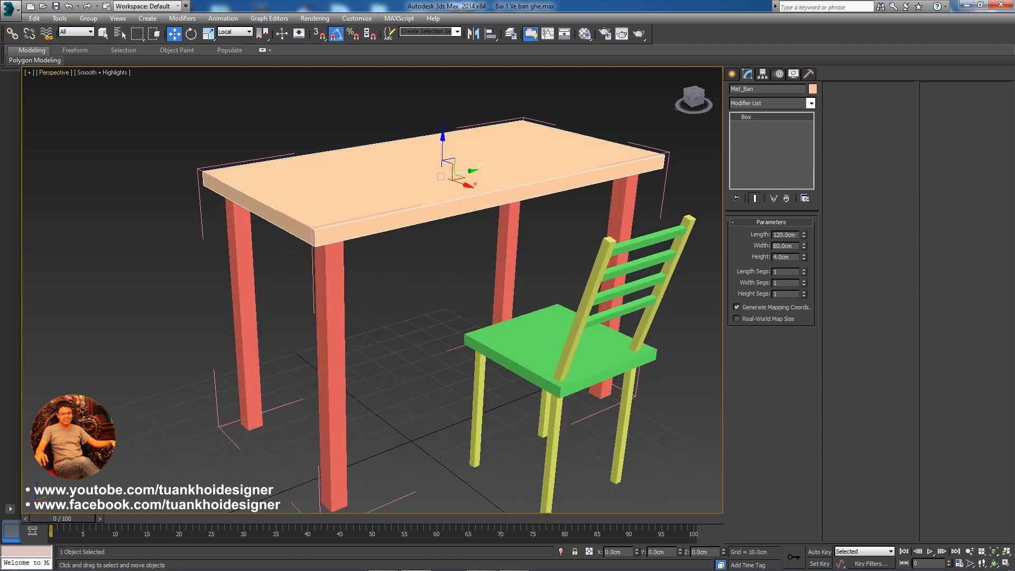
left_click(88, 18)
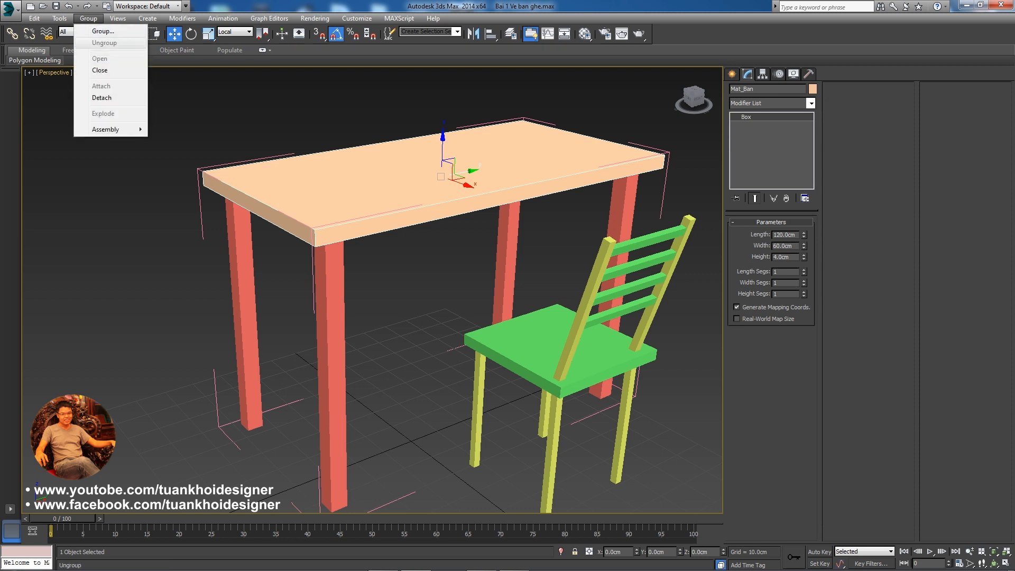
Close and ungroup the Ban table, then select the tabletop and a leg individually
left_click(100, 70)
left_click(89, 18)
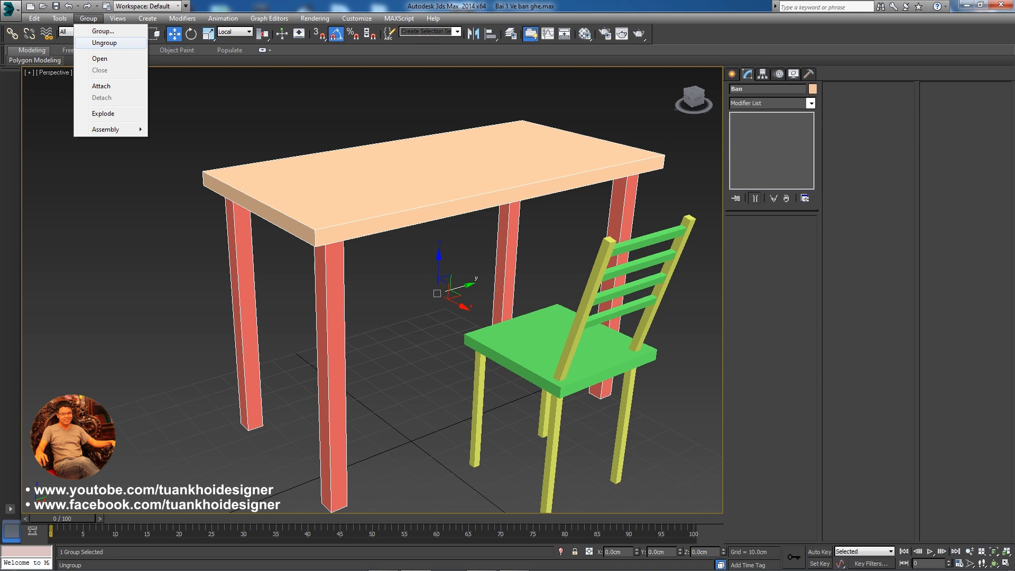
left_click(104, 42)
left_click(447, 161)
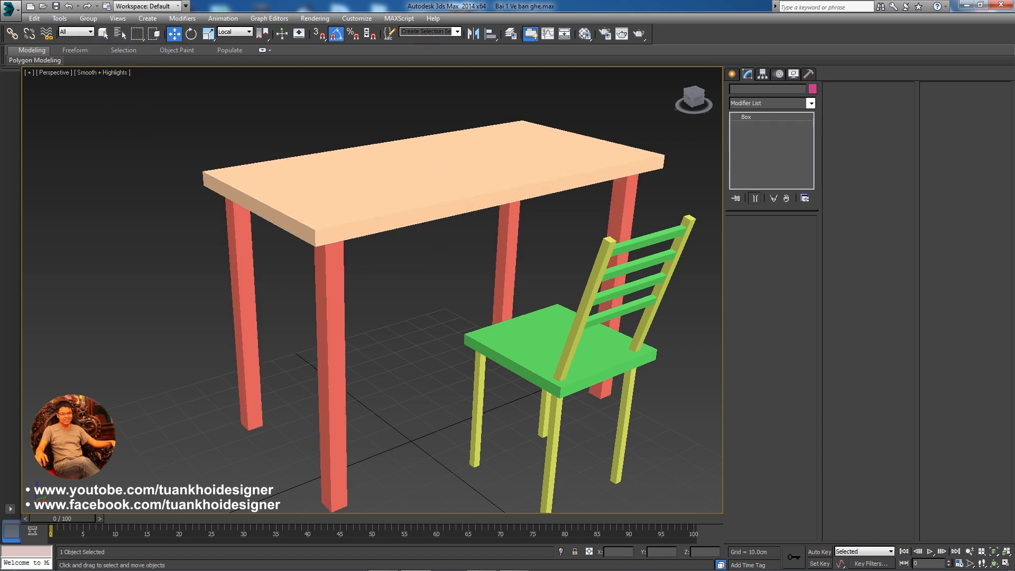
middle_click_drag(370, 264, 401, 264, "alt")
left_click(379, 370)
left_click(447, 158)
middle_click_drag(370, 264, 402, 254, "alt")
Select the Ghe1 chair and hide it, leaving only the table visible
left_click(555, 307)
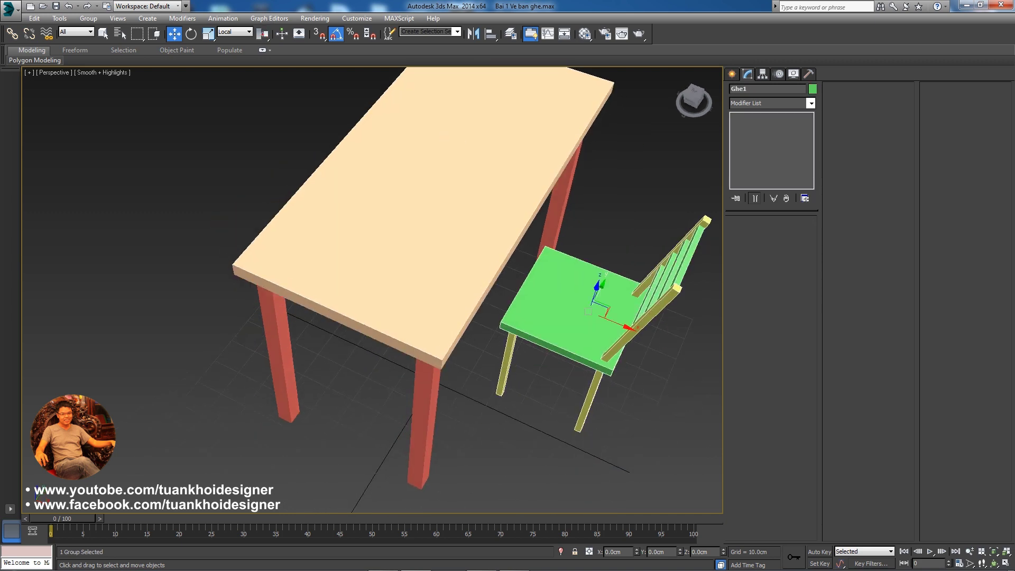
right_click(614, 302)
left_click(650, 259)
scroll(371, 290, "up", 5)
scroll(372, 290, "down", 2)
scroll(372, 290, "down", 2)
scroll(371, 290, "down", 2)
scroll(372, 290, "down", 2)
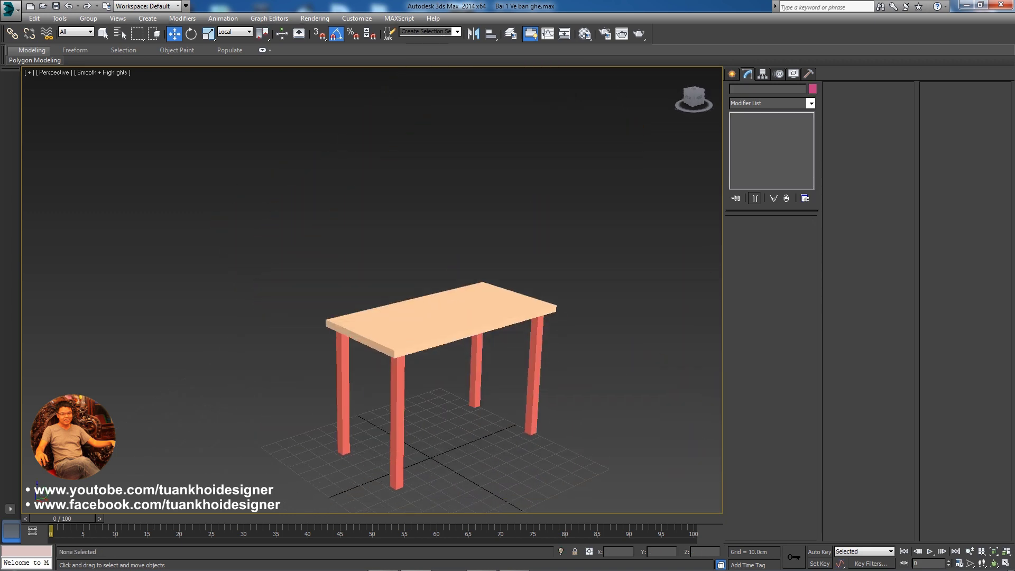
scroll(449, 317, "up", 1)
Select the Mat_Ban tabletop and zoom in on the table
left_click(449, 317)
scroll(449, 317, "up", 1)
scroll(449, 317, "up", 2)
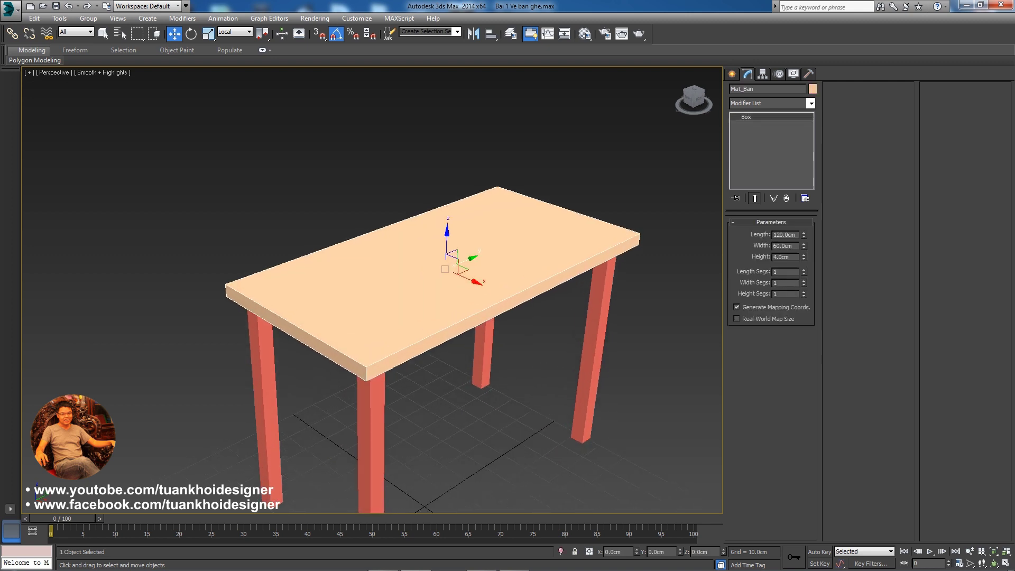
scroll(639, 449, "up", 1)
scroll(639, 449, "up", 1)
scroll(640, 449, "up", 1)
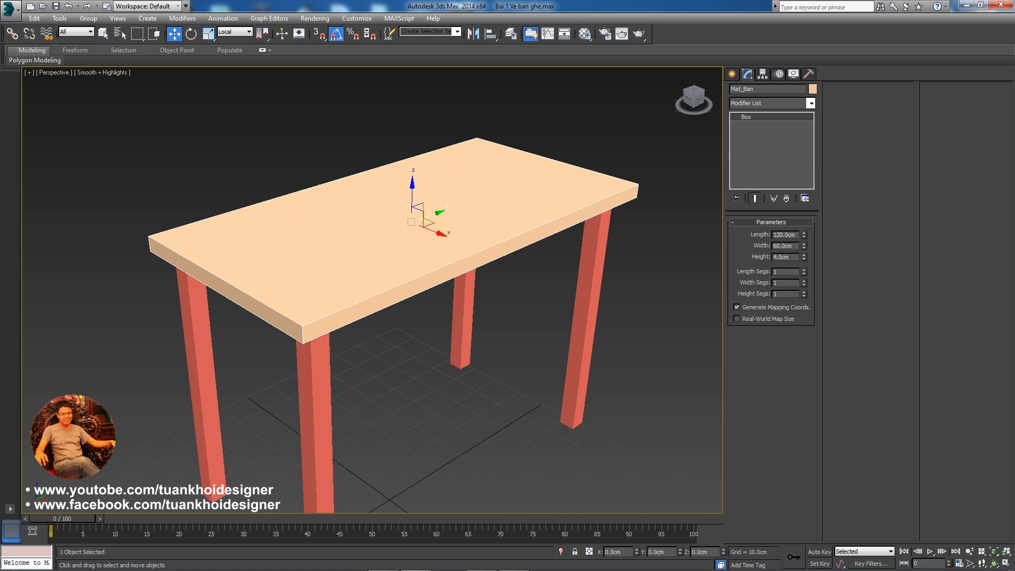
scroll(303, 343, "up", 1)
scroll(304, 344, "up", 2)
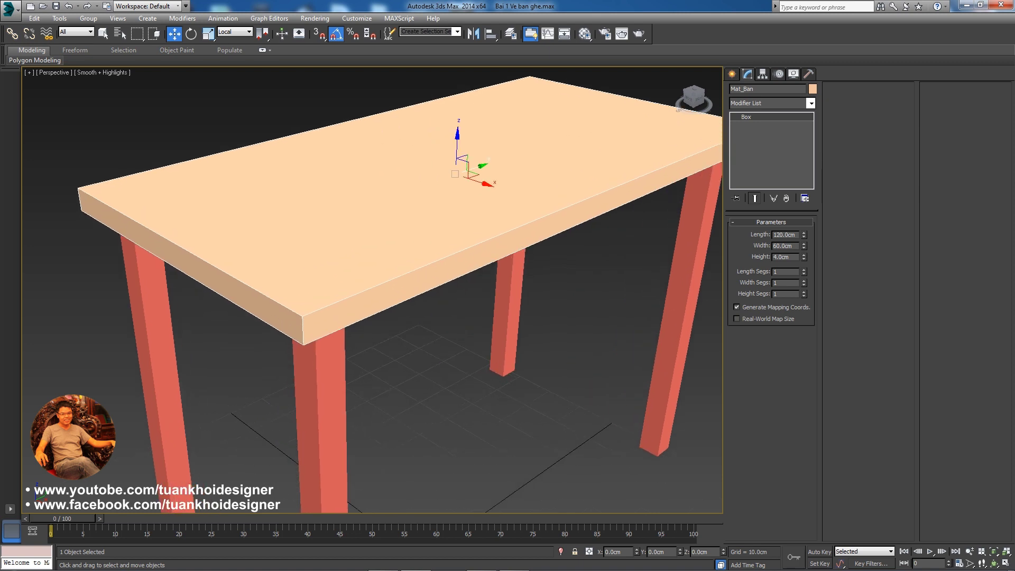
Review the Mat_Ban box parameters, stepping through its length and dimension fields
right_click(403, 150)
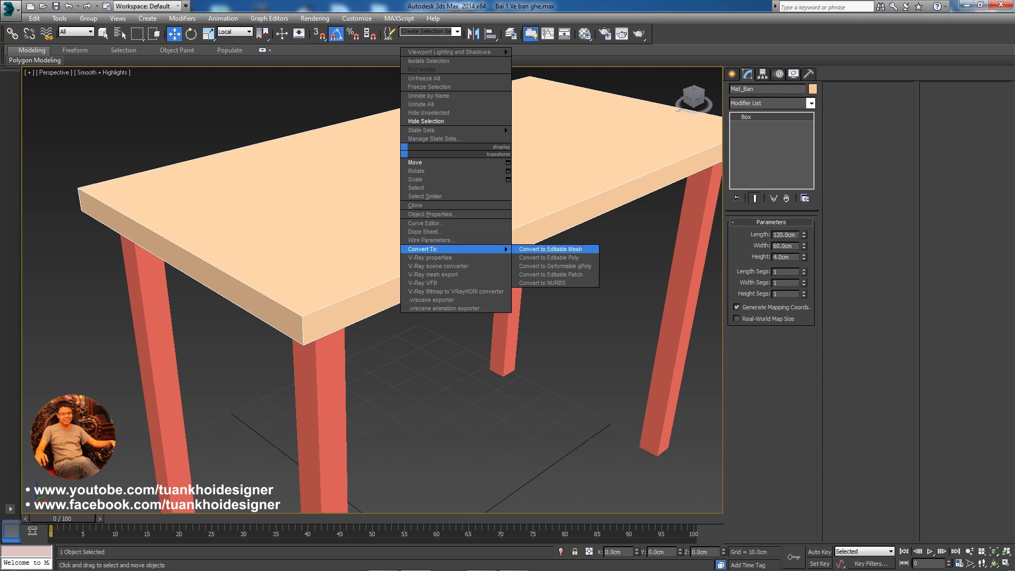
left_click(549, 258)
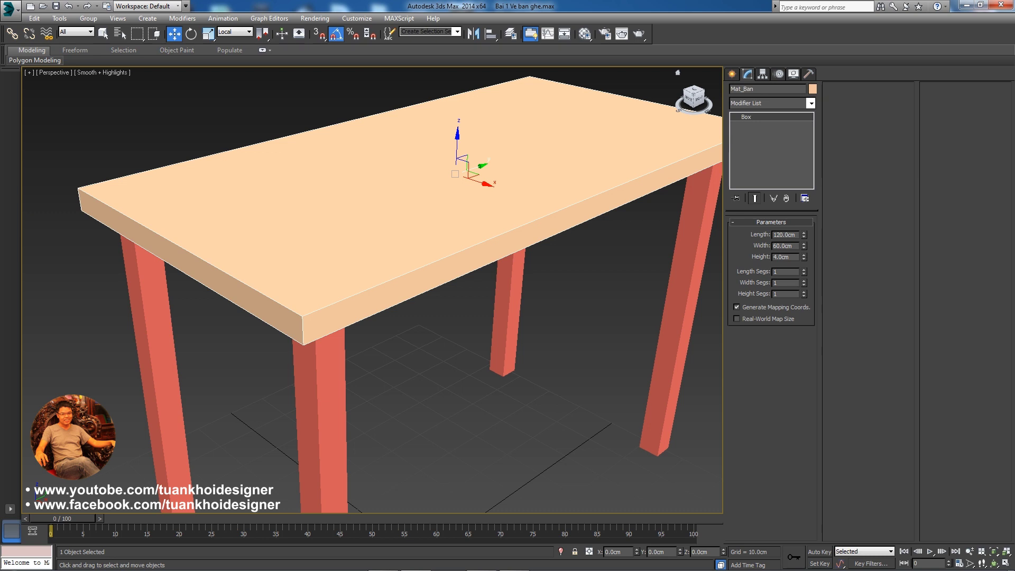
left_click(731, 73)
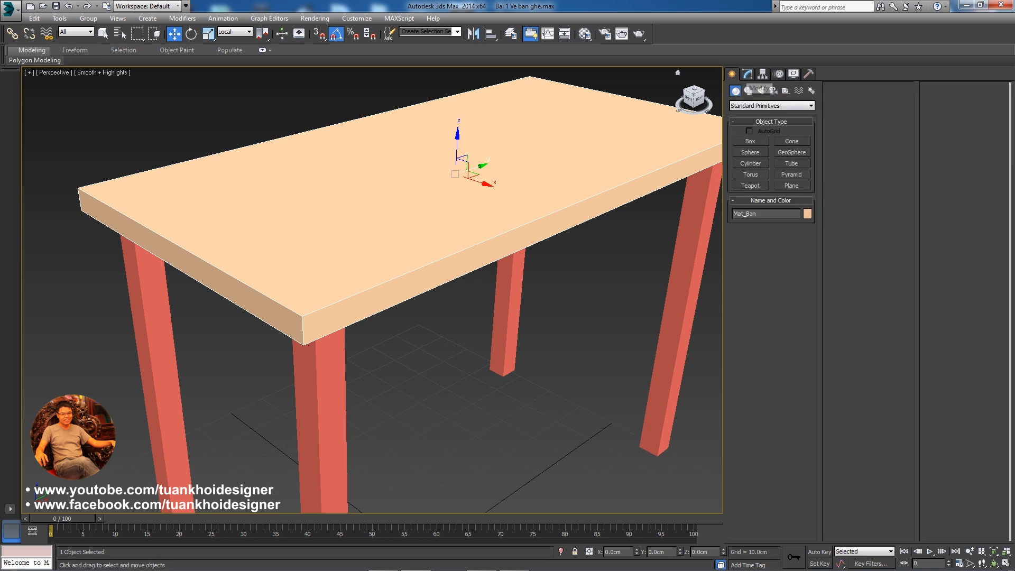
left_click(746, 73)
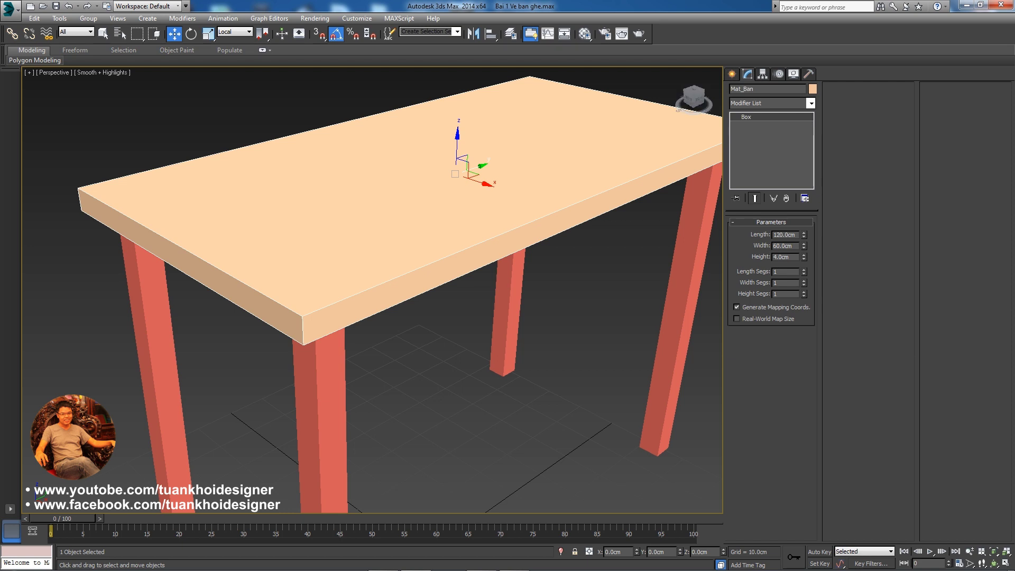
double_click(774, 234)
key("Tab")
key("Tab")
key("shift+Tab")
key("shift+Tab")
Convert the Mat_Ban tabletop to an Editable Poly from the viewport quad menu
right_click(469, 176)
right_click(385, 211)
mouse_move(428, 305)
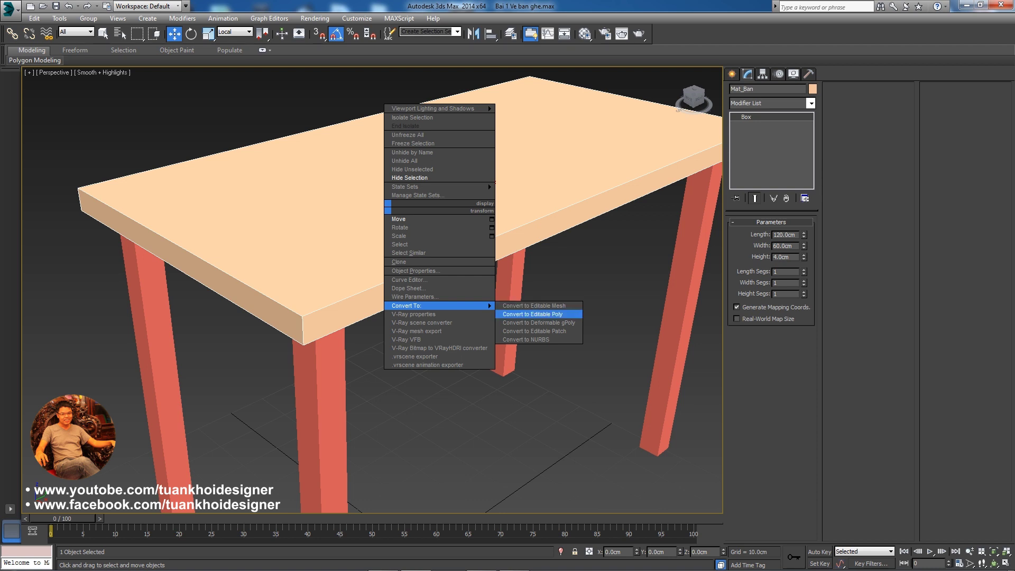
left_click(532, 314)
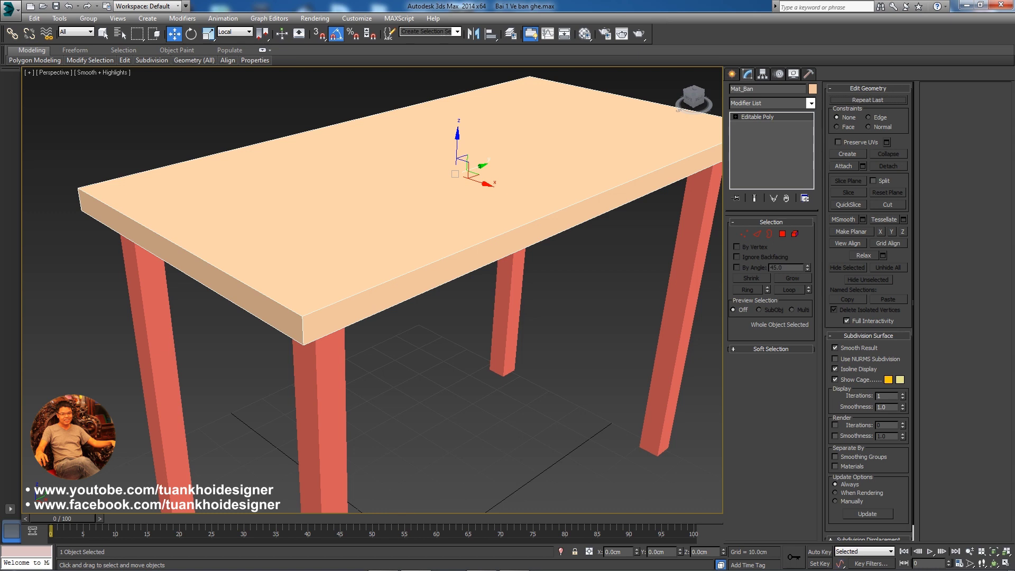
At Vertex level, select the tabletop's front and left corner vertices
left_click(735, 117)
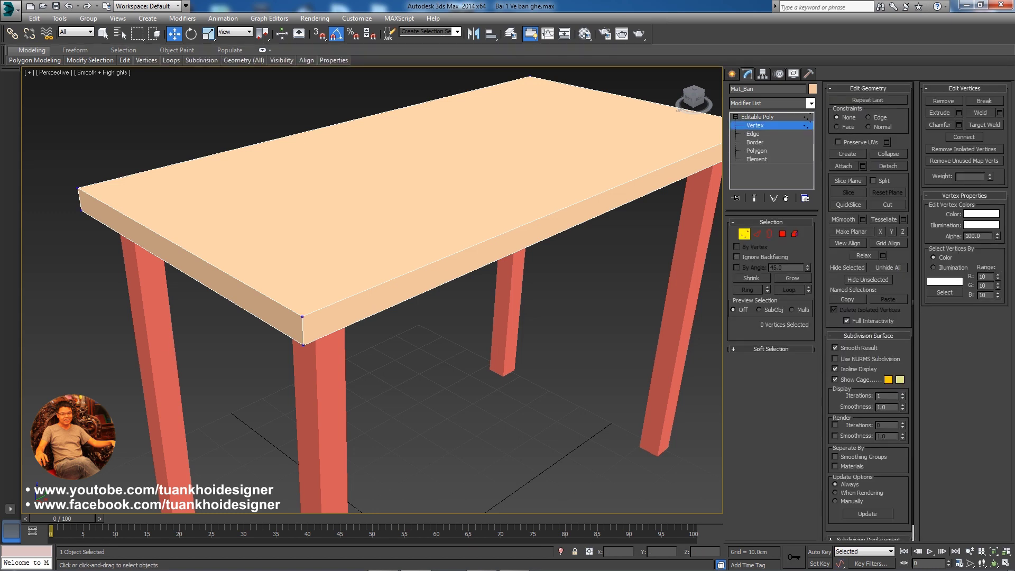
mouse_move(298, 272)
left_mouse_down()
mouse_move(323, 322)
mouse_move(299, 233)
mouse_move(302, 315)
left_mouse_up()
left_click(302, 344)
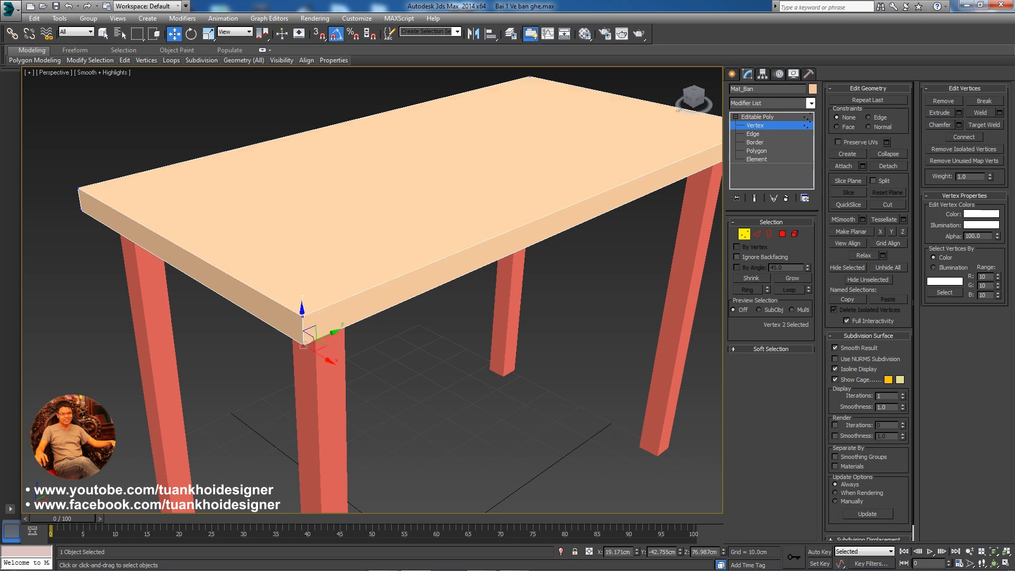
left_click_drag(86, 210, 60, 148)
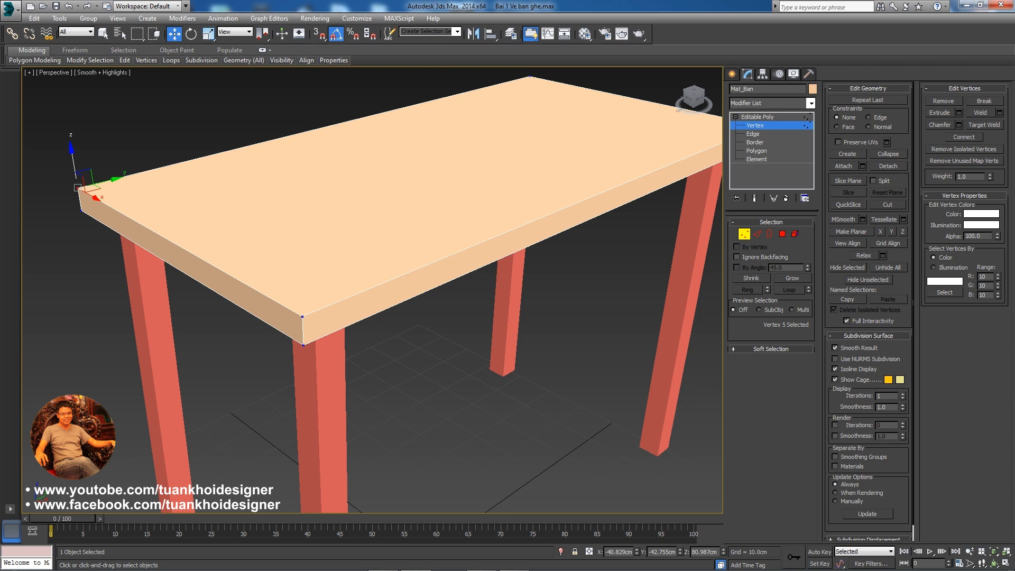
middle_click_drag(370, 264, 349, 270, "alt")
At Edge level, select the front-left top edge, then move to Polygon level
key("2")
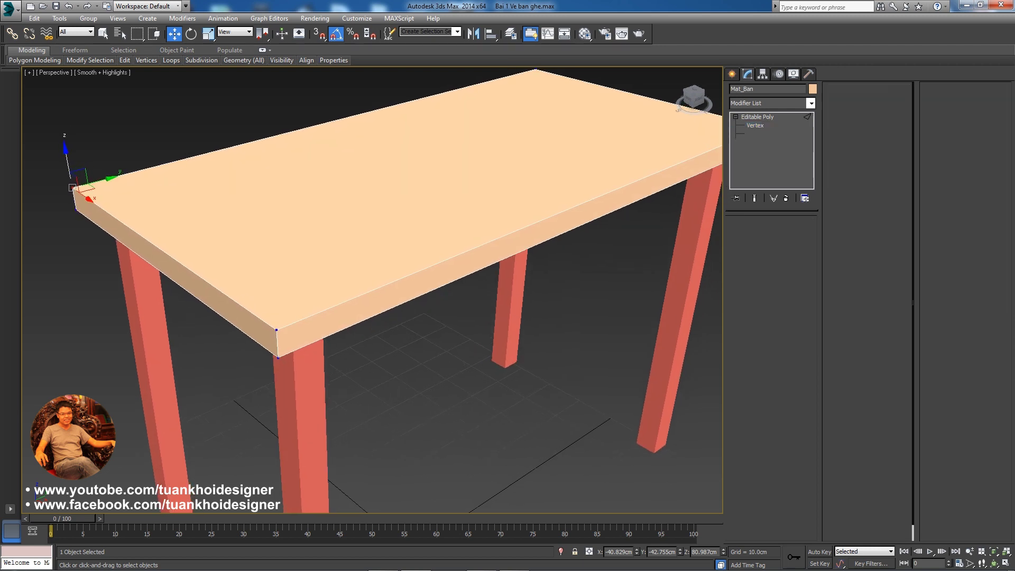
left_click(163, 251)
mouse_move(159, 246)
left_mouse_down()
mouse_move(159, 175)
mouse_move(168, 239)
left_mouse_up()
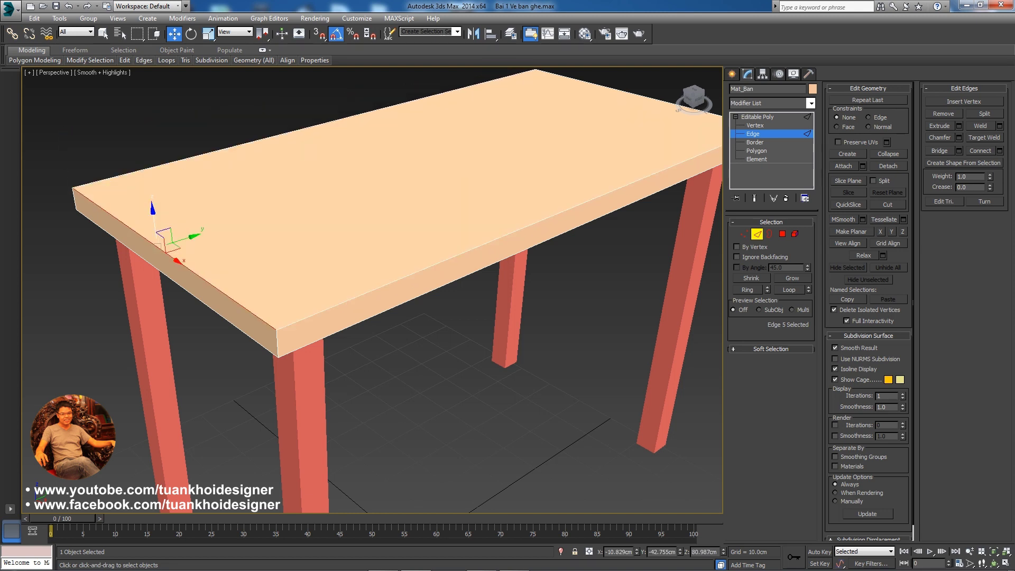
left_click(782, 234)
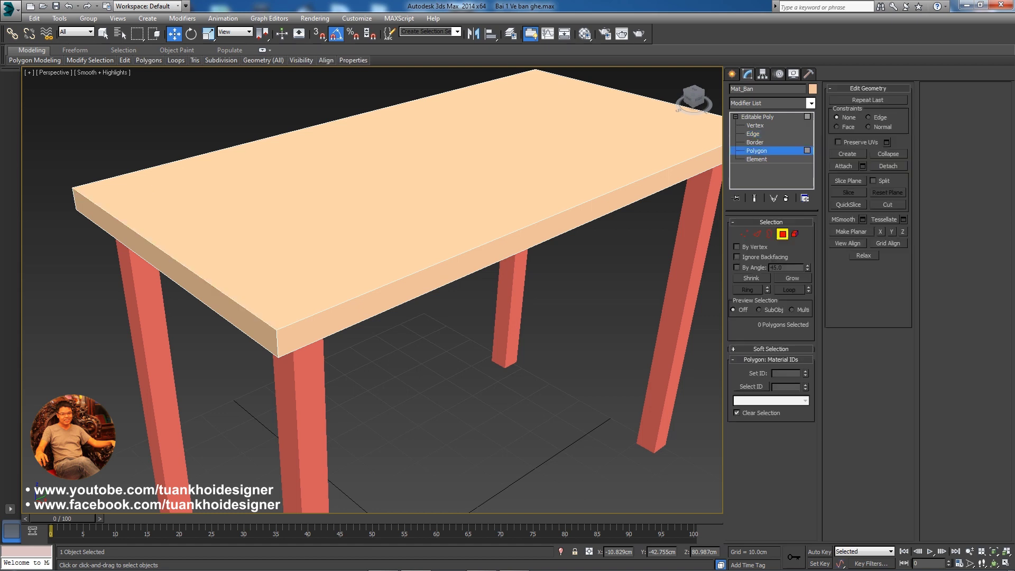
Select the tabletop's top polygon, then try Element mode while orbiting around the table
left_click(455, 158)
mouse_move(452, 138)
left_mouse_down()
mouse_move(452, 113)
mouse_move(451, 138)
mouse_move(451, 124)
left_mouse_up()
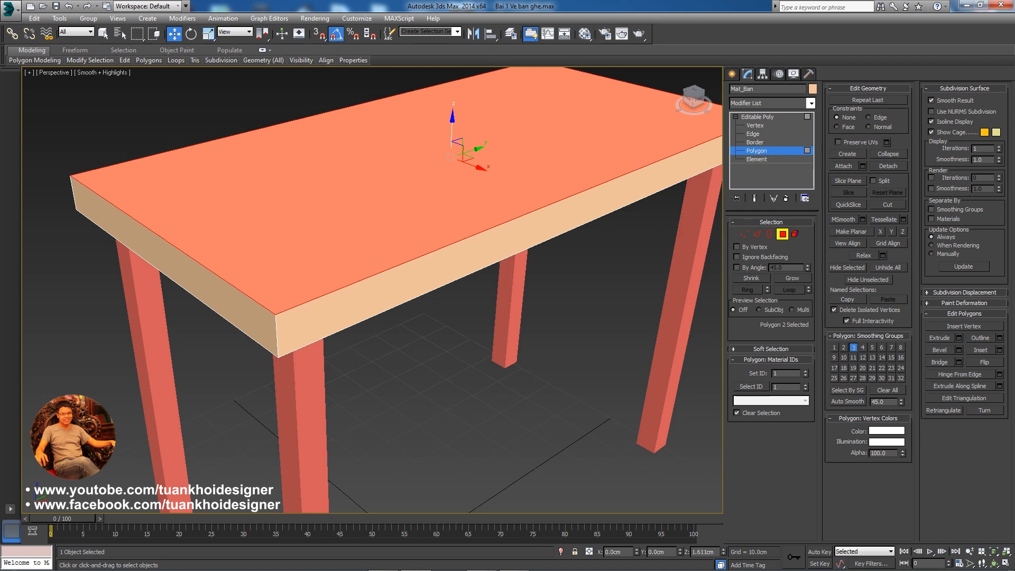
right_click(452, 124)
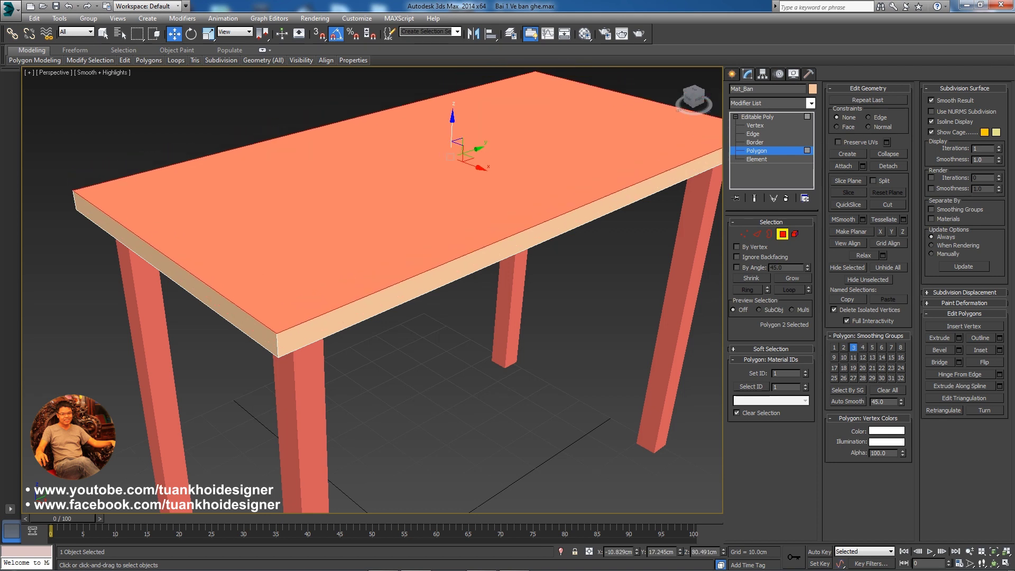
left_click(794, 233)
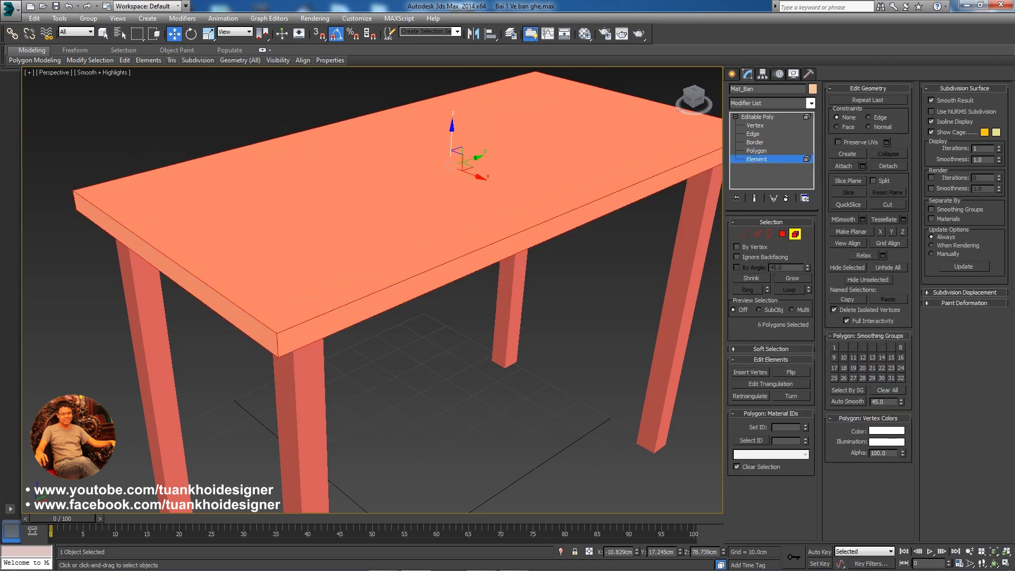
mouse_move(370, 290)
middle_mouse_down("alt")
mouse_move(402, 296)
mouse_move(433, 323)
middle_mouse_up("alt")
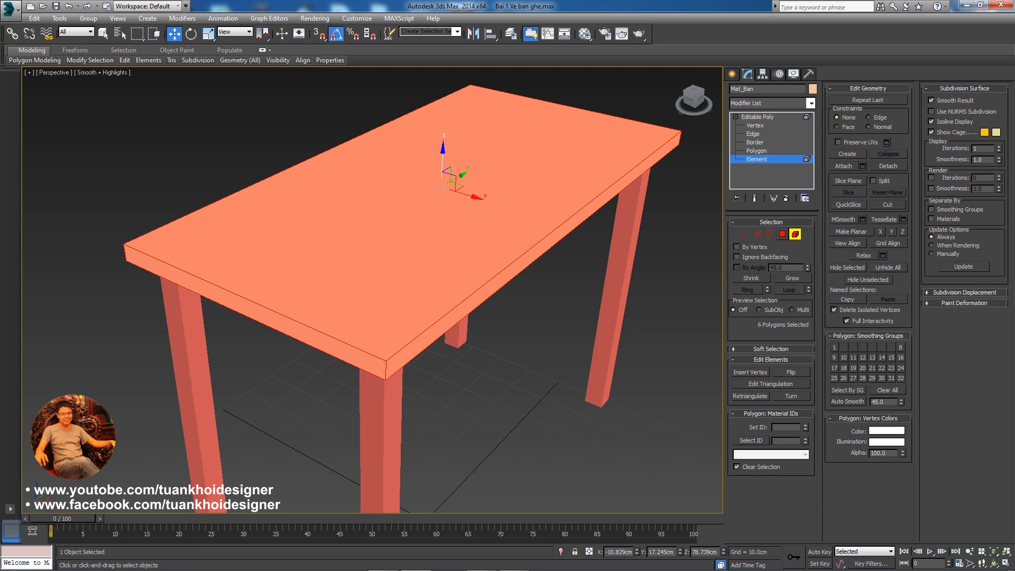
Back at Polygon level, select the front side face, then pick the front top edge at Edge level
left_click(782, 233)
key("F2")
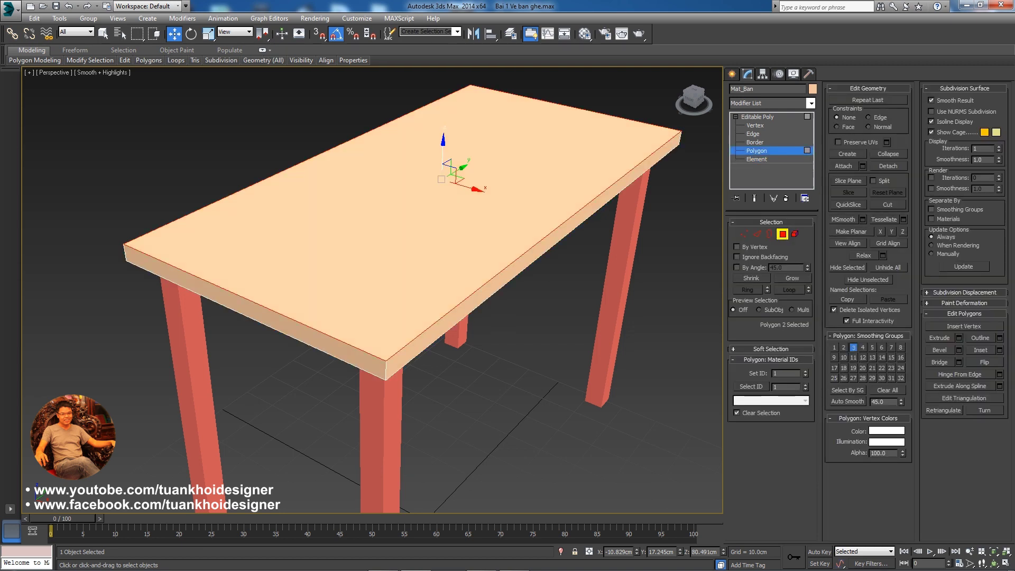
key("F2")
middle_click_drag(370, 290, 492, 286, "alt")
left_click(238, 256)
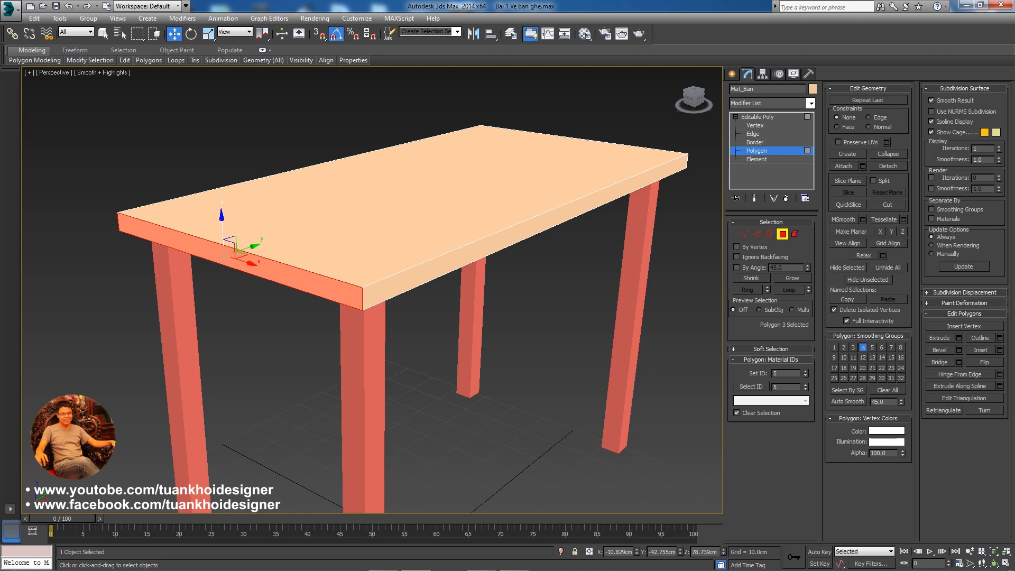
left_click(757, 234)
left_click(568, 203)
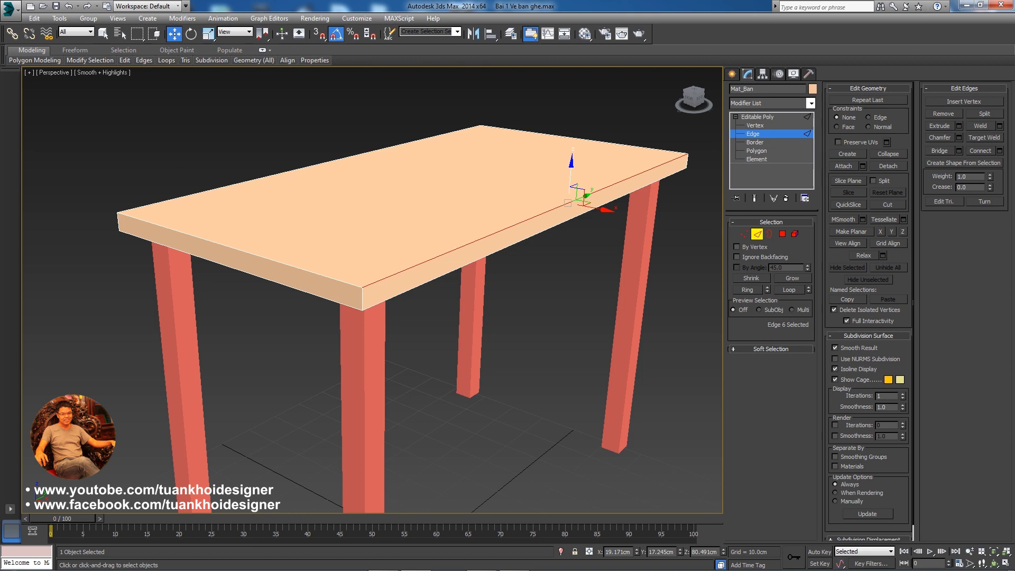
Window-select all the tabletop's outline edges, orbit to inspect them, then exit Edge level
middle_click_drag(568, 203, 576, 204, "alt")
scroll(370, 264, "down", 2)
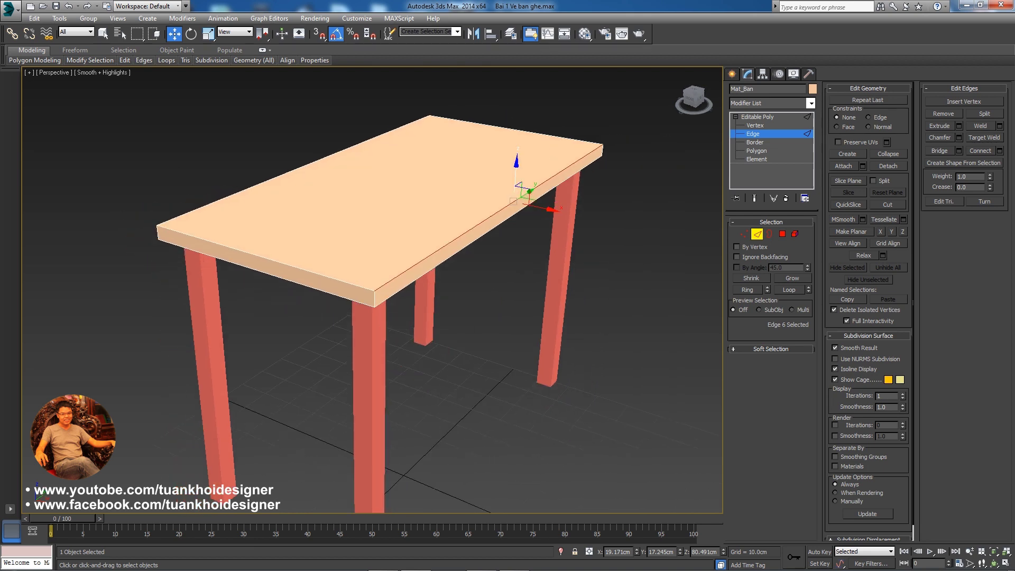
left_click_drag(96, 81, 669, 353)
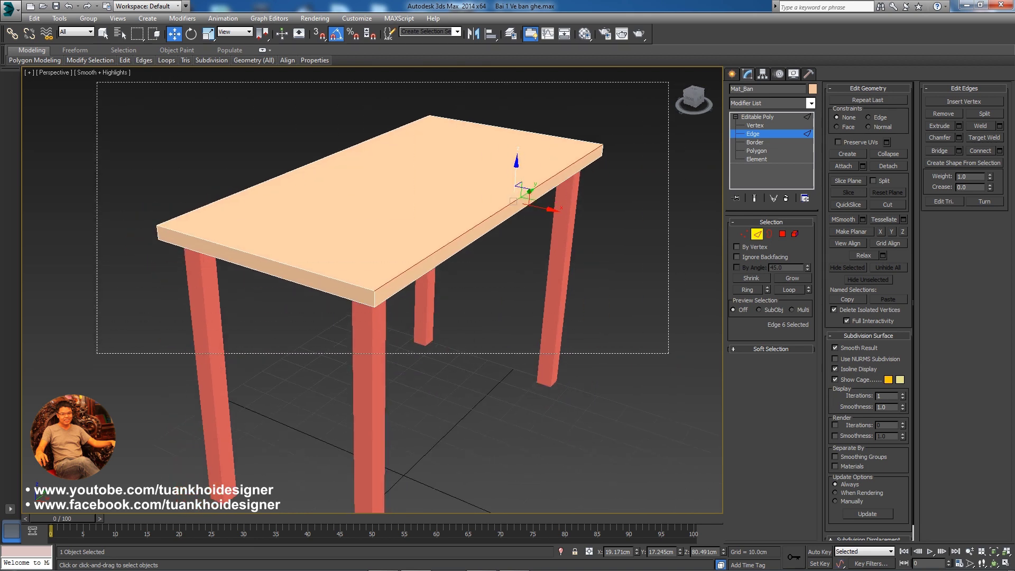
middle_click_drag(370, 264, 423, 243, "alt")
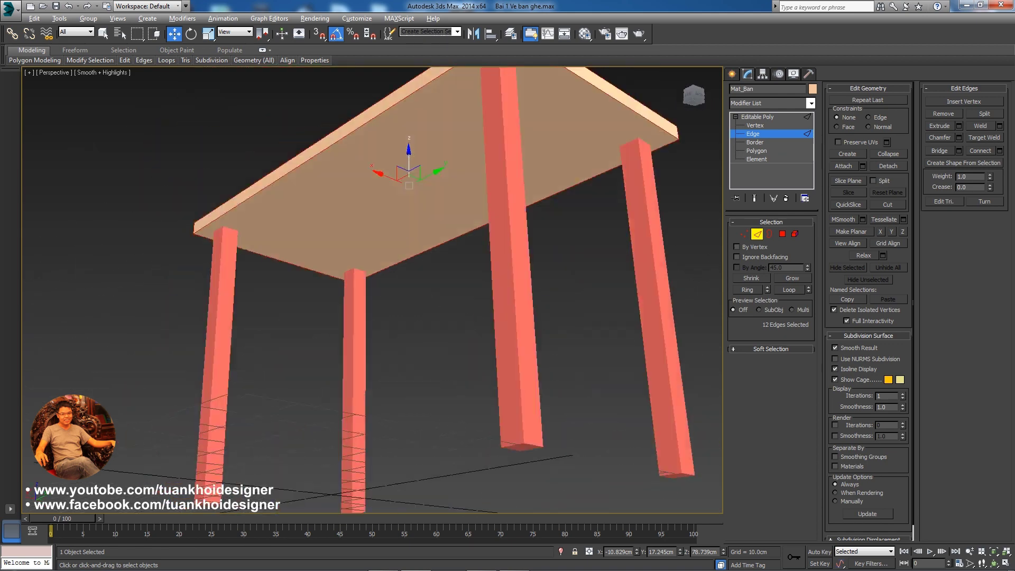
mouse_move(370, 264)
middle_mouse_down("alt")
mouse_move(370, 221)
mouse_move(380, 233)
mouse_move(359, 264)
mouse_move(339, 264)
middle_mouse_up("alt")
key("2")
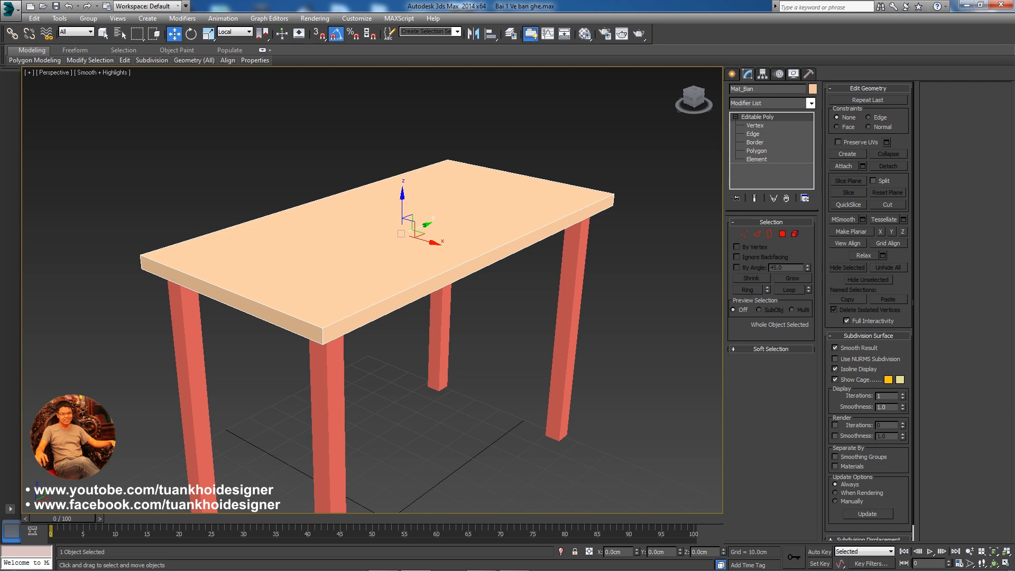
right_click(385, 234)
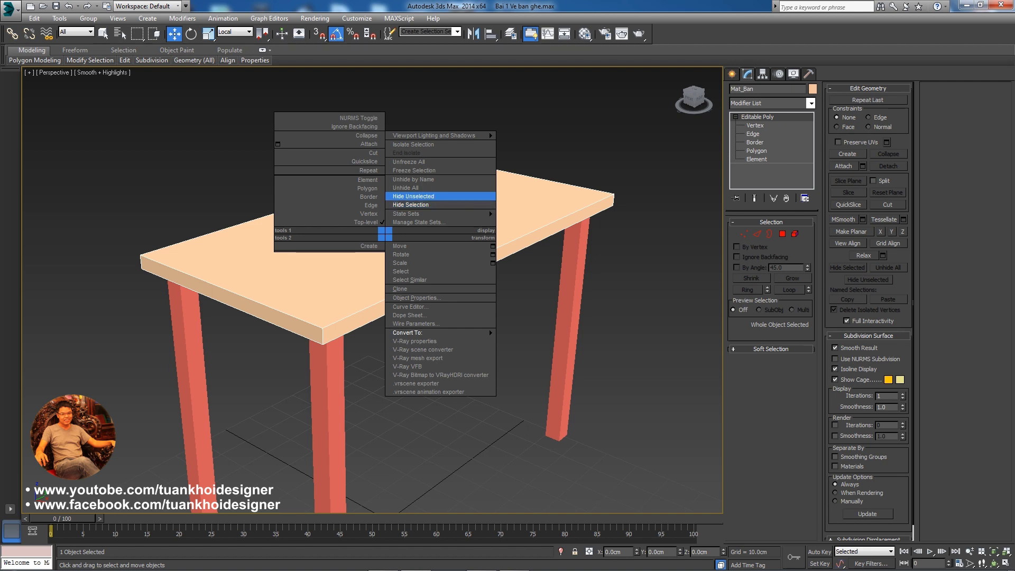
Apply Hide Unselected so only the Mat_Ban tabletop stays visible
left_click(489, 196)
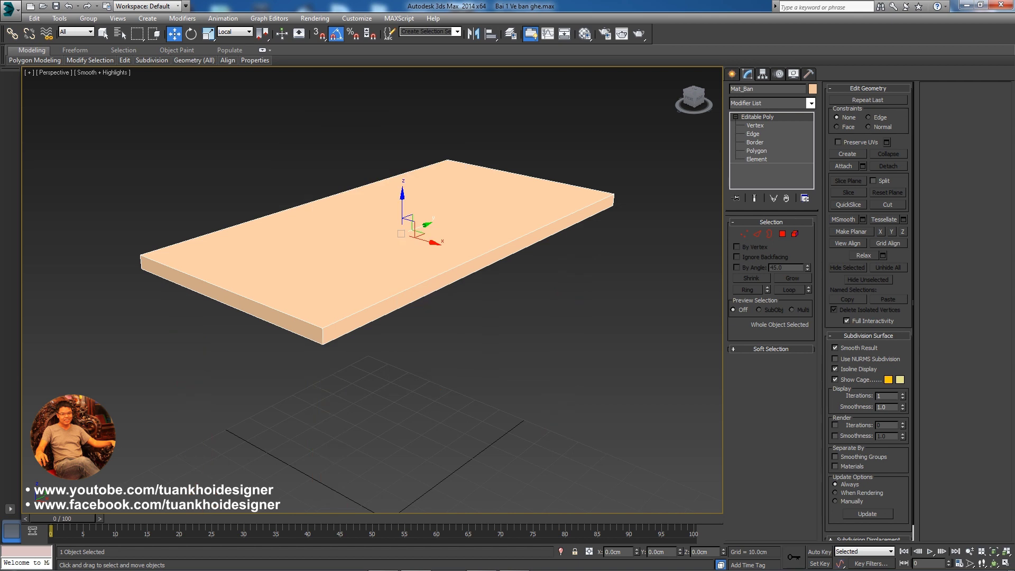
right_click(442, 208)
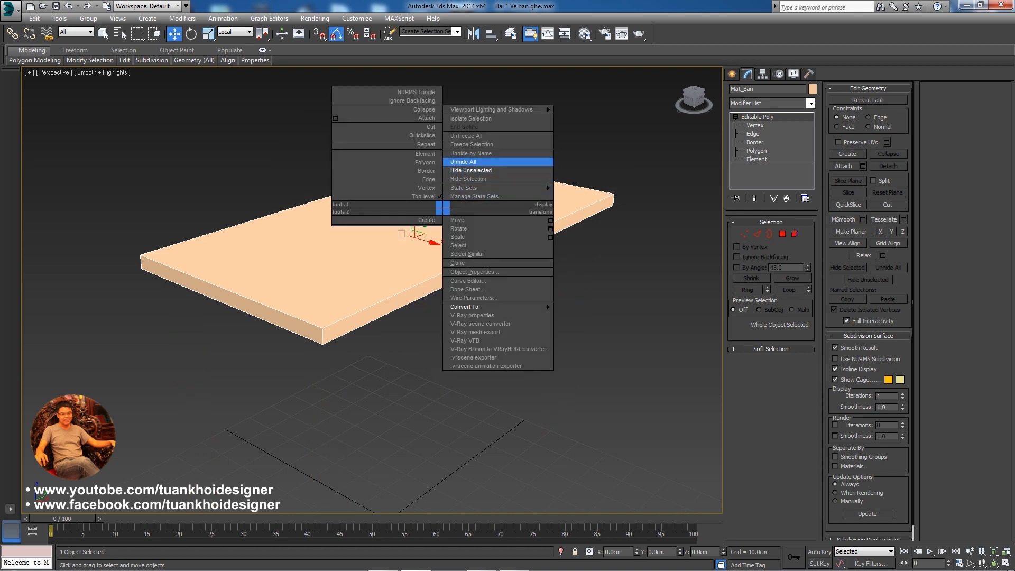
Unhide All to restore the legs and Ghe1 chair, then reselect the tabletop and orbit closer
left_click(492, 162)
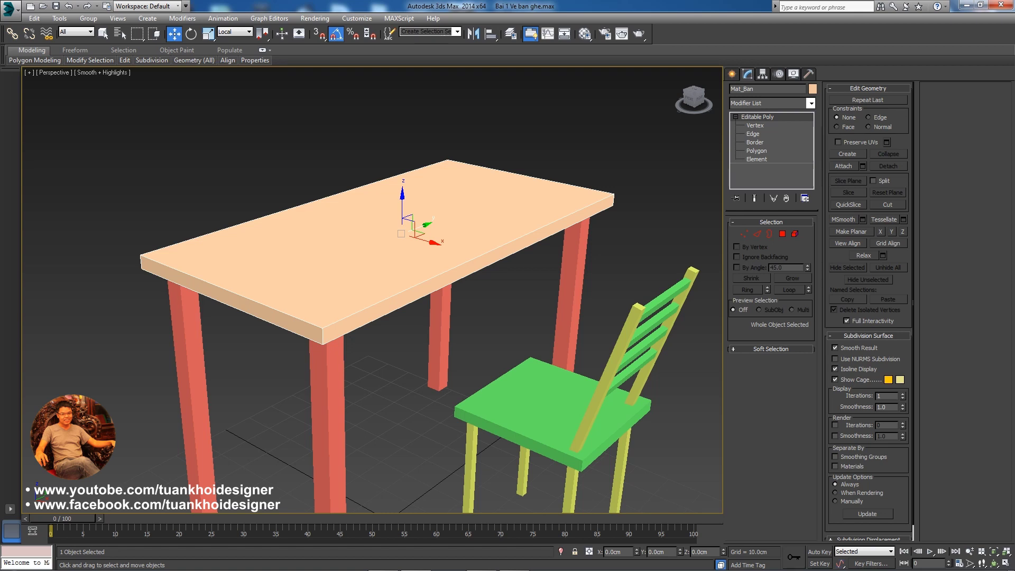
middle_click_drag(370, 264, 385, 264, "alt")
mouse_move(134, 129)
left_mouse_down()
mouse_move(592, 332)
mouse_move(670, 399)
left_mouse_up()
left_click(404, 144)
middle_click_drag(405, 144, 359, 222, "alt")
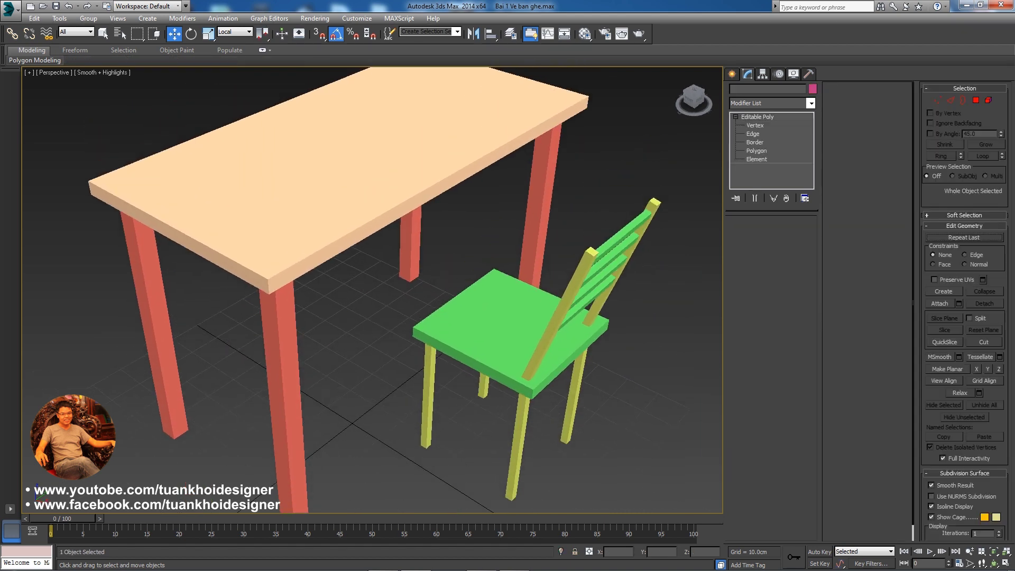
left_click(370, 159)
middle_click_drag(370, 159, 401, 174, "alt")
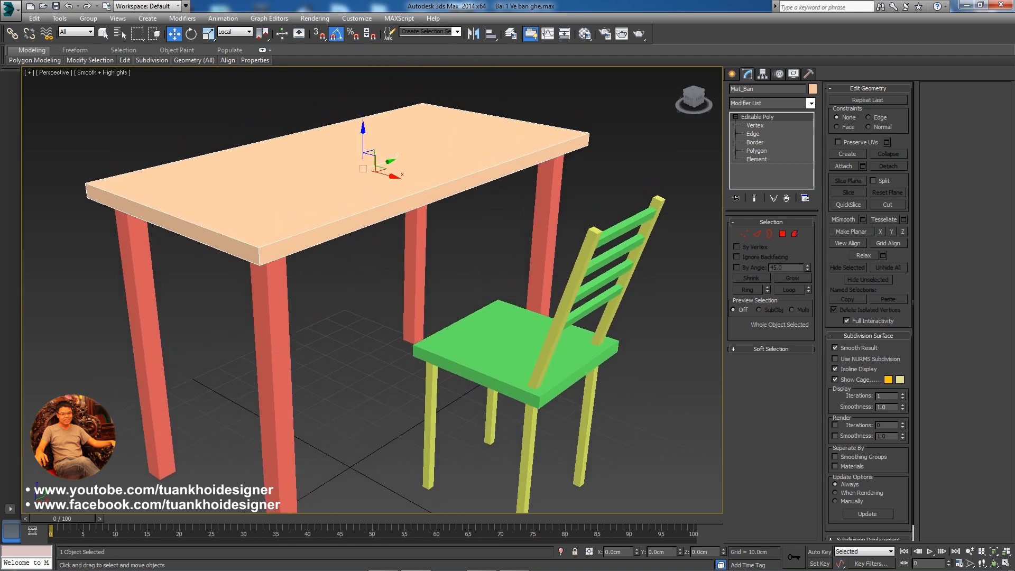
middle_click_drag(370, 264, 389, 288)
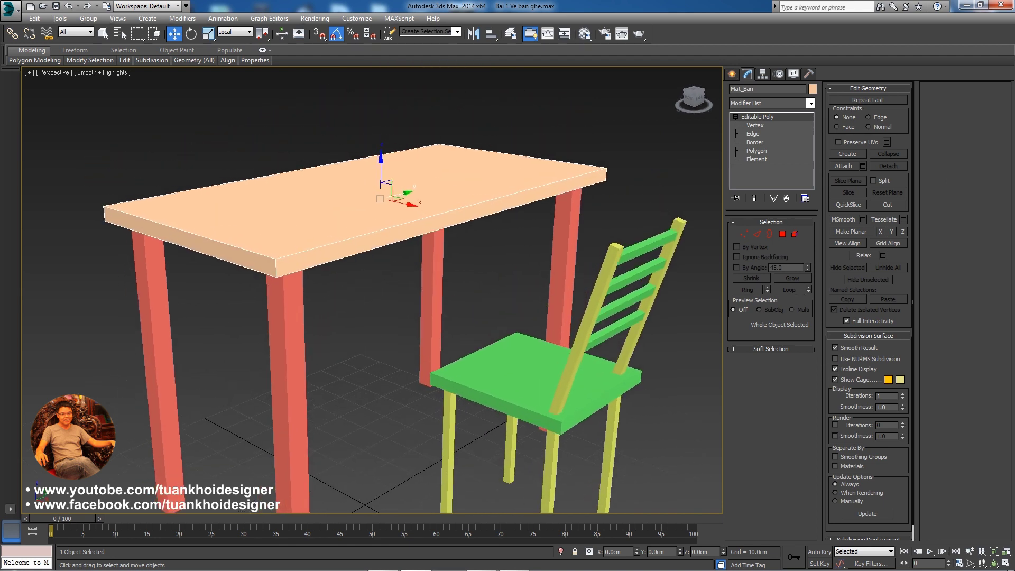
mouse_move(369, 264)
middle_mouse_down("alt")
mouse_move(391, 270)
mouse_move(370, 278)
middle_mouse_up("alt")
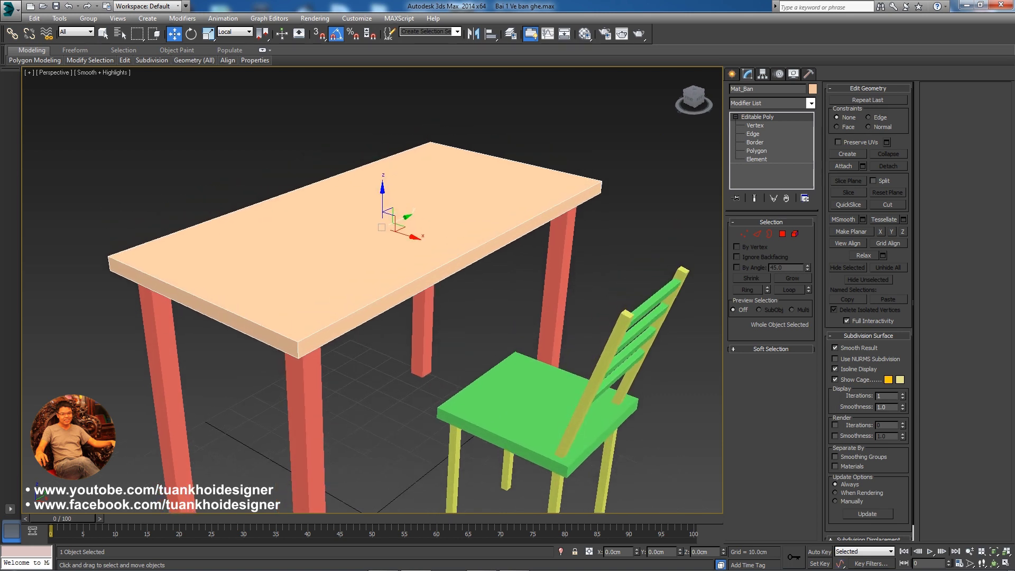
Hide the four selected table legs using the quad menu
right_click(407, 198)
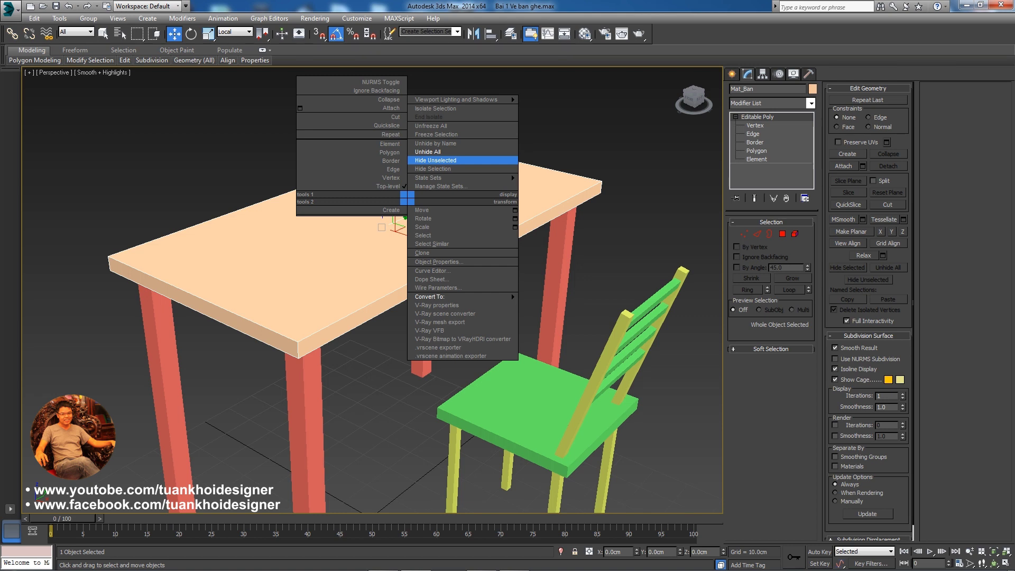
left_click(512, 161)
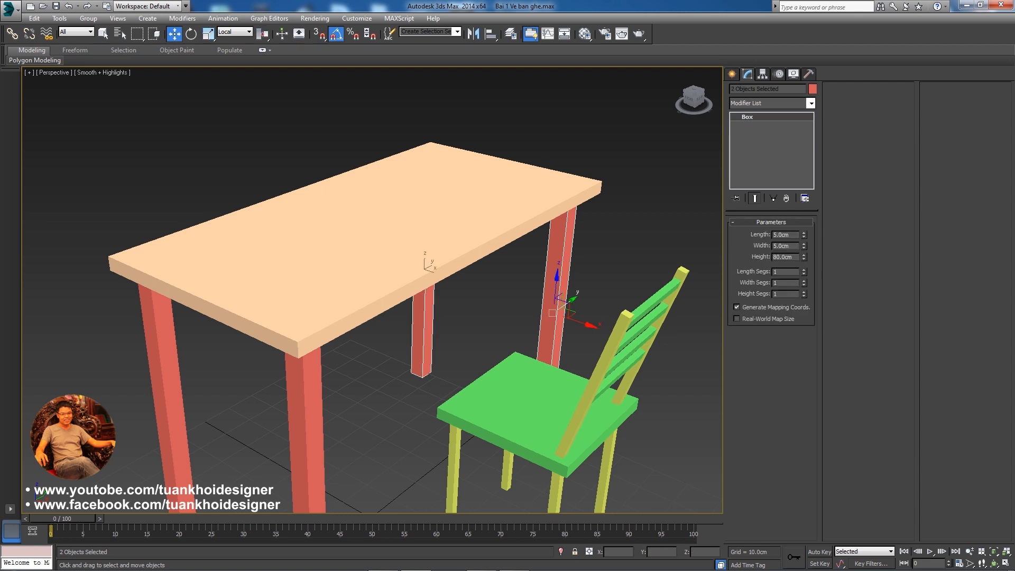
left_click(158, 386, "ctrl")
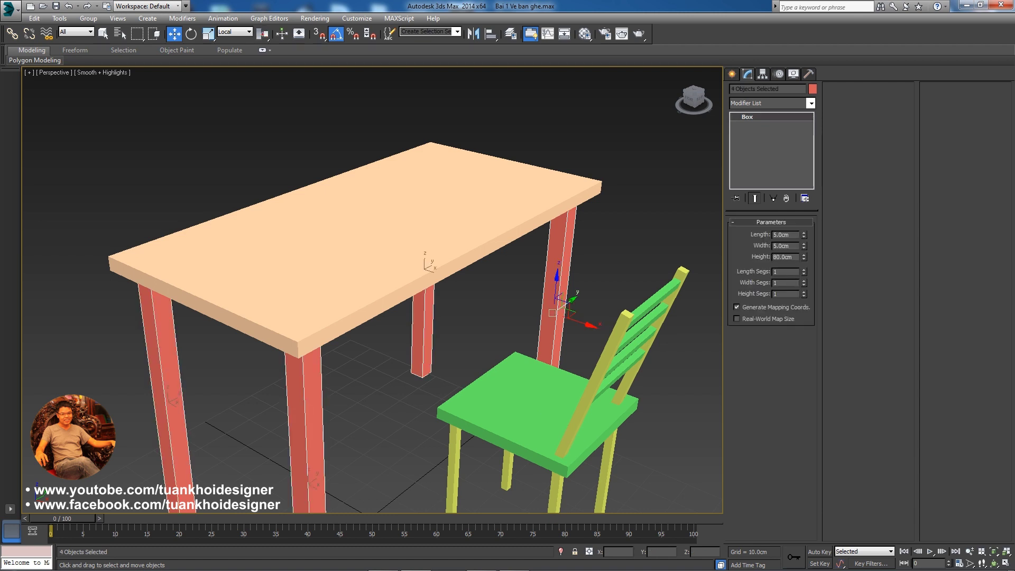
right_click(563, 287)
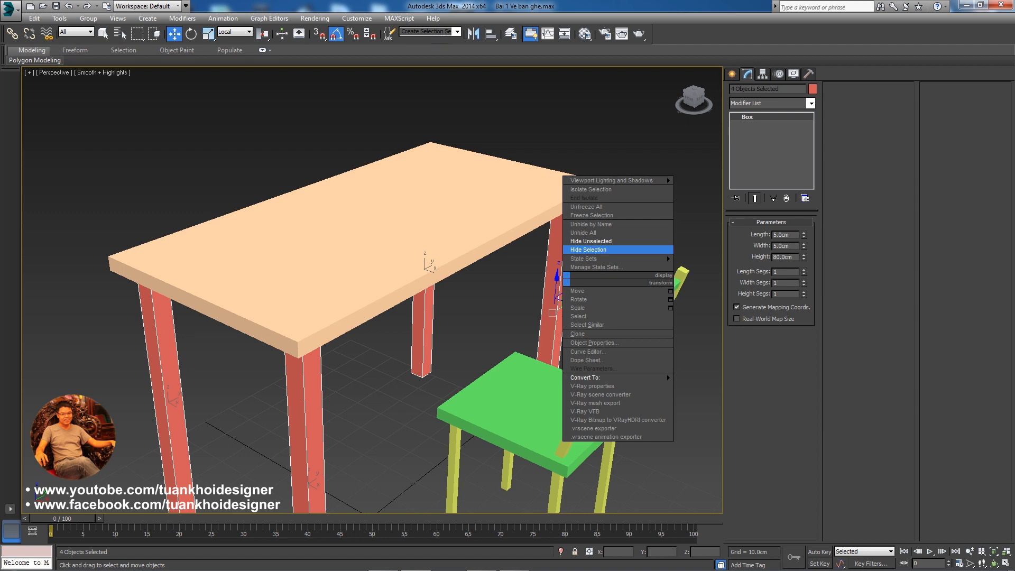
left_click(592, 249)
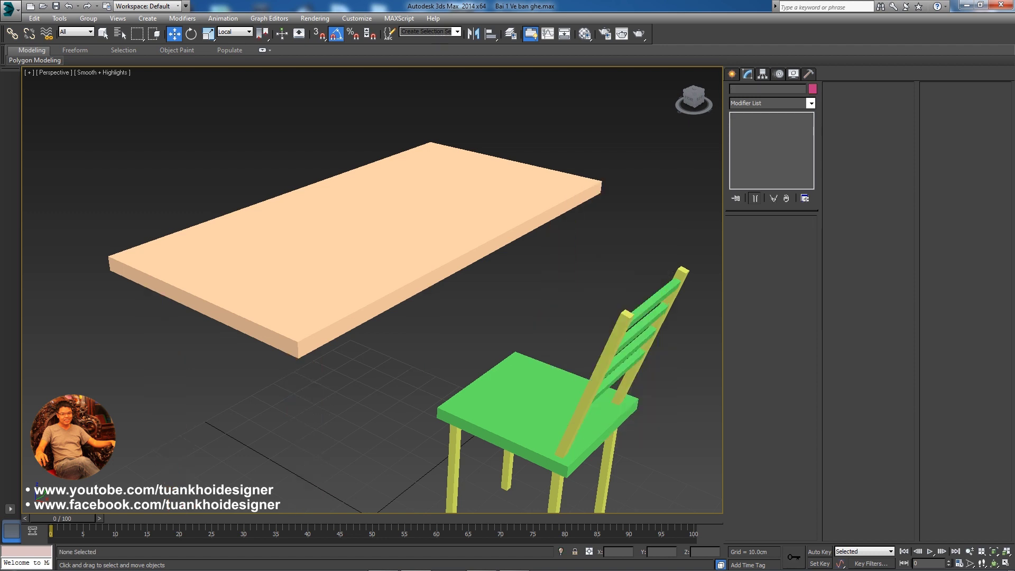
Hide the Ghe1 chair group, then reselect the tabletop board and orbit around it
left_click(645, 338)
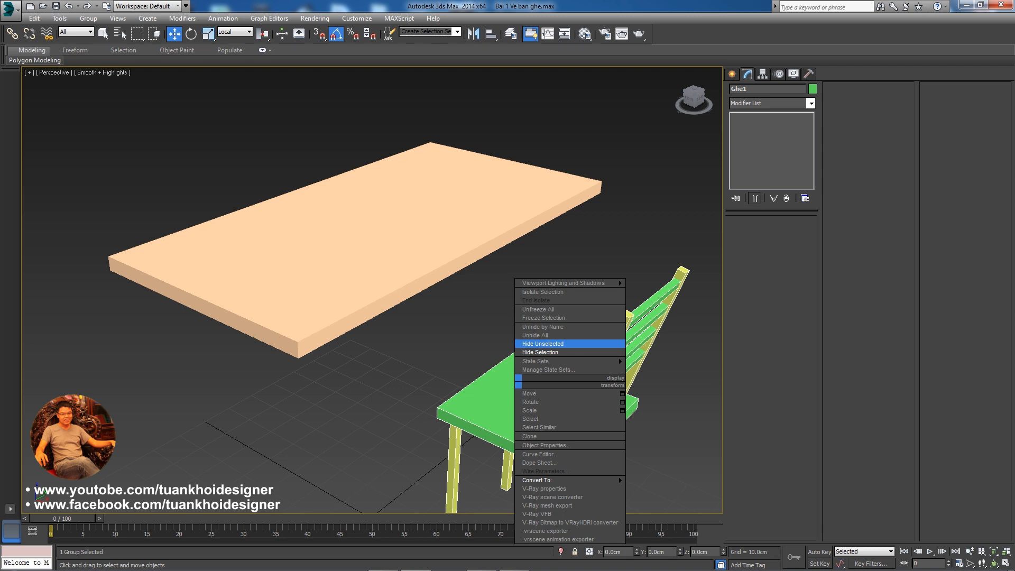
left_click(540, 352)
left_click(402, 249)
middle_click_drag(370, 264, 422, 227, "alt")
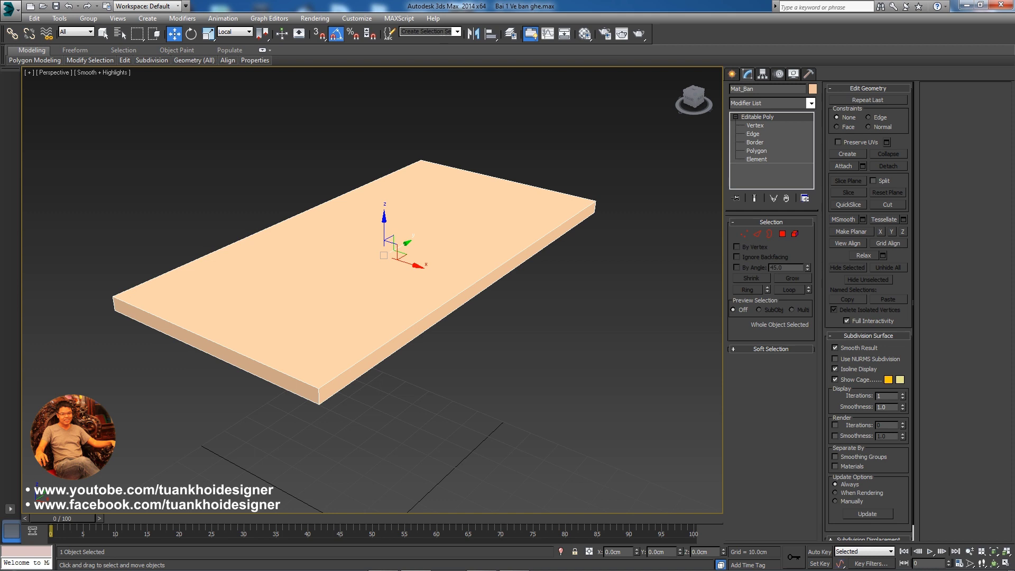
At Edge level, window-select all 12 outline edges of the tabletop board
mouse_move(402, 254)
middle_mouse_down("alt")
mouse_move(412, 253)
mouse_move(412, 233)
mouse_move(423, 262)
middle_mouse_up("alt")
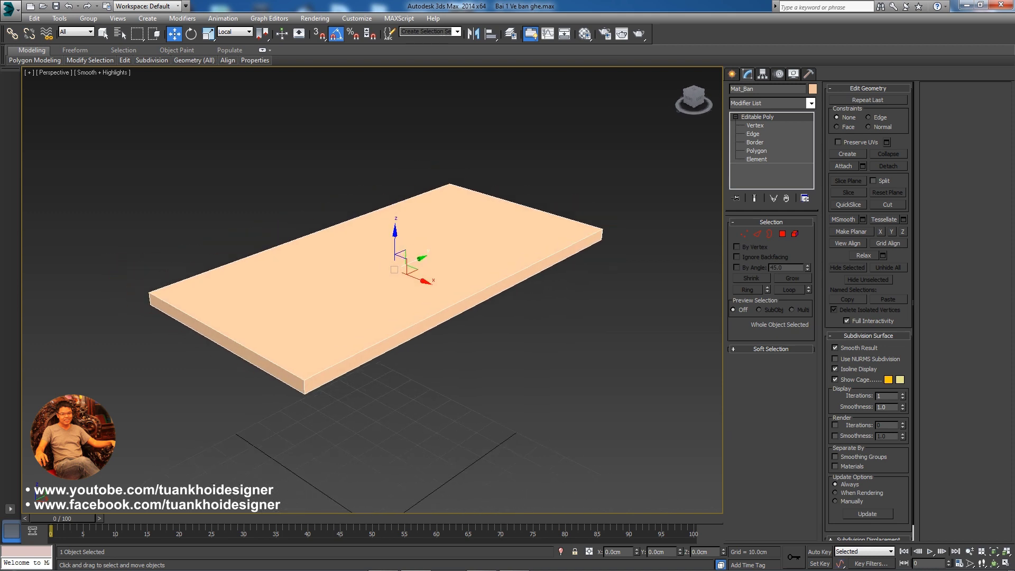
scroll(272, 344, "up", 1)
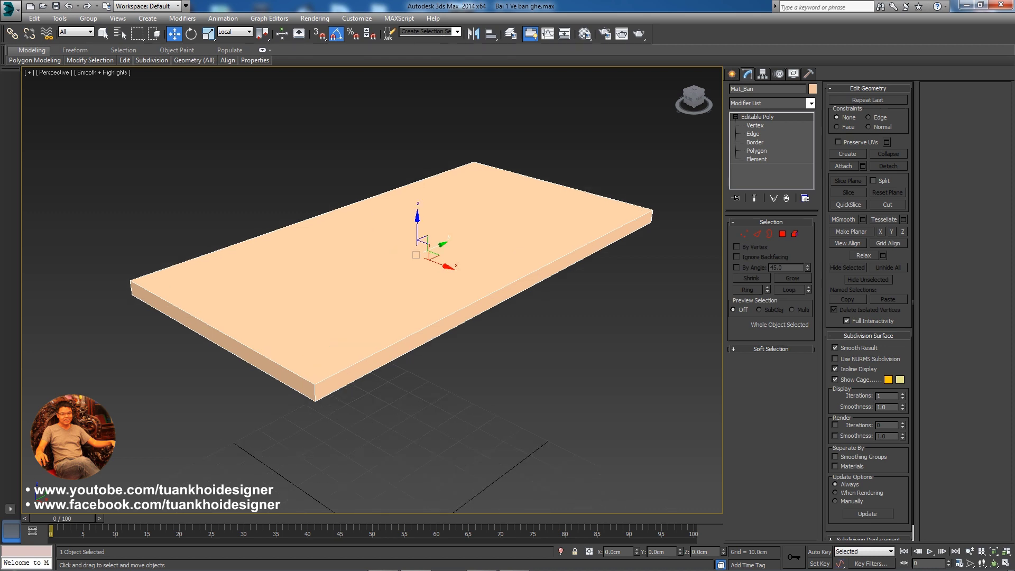
left_click(757, 233)
mouse_move(627, 128)
left_mouse_down()
mouse_move(685, 198)
mouse_move(66, 398)
left_mouse_up()
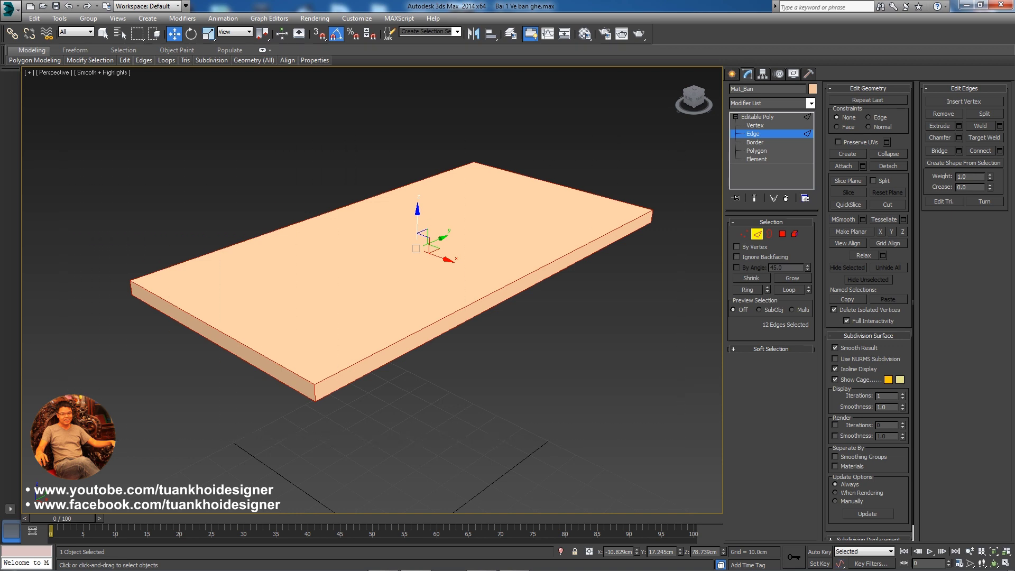
Open Chamfer settings for the selected edges, trying 2 segments and a 0.99cm amount
right_click(380, 223)
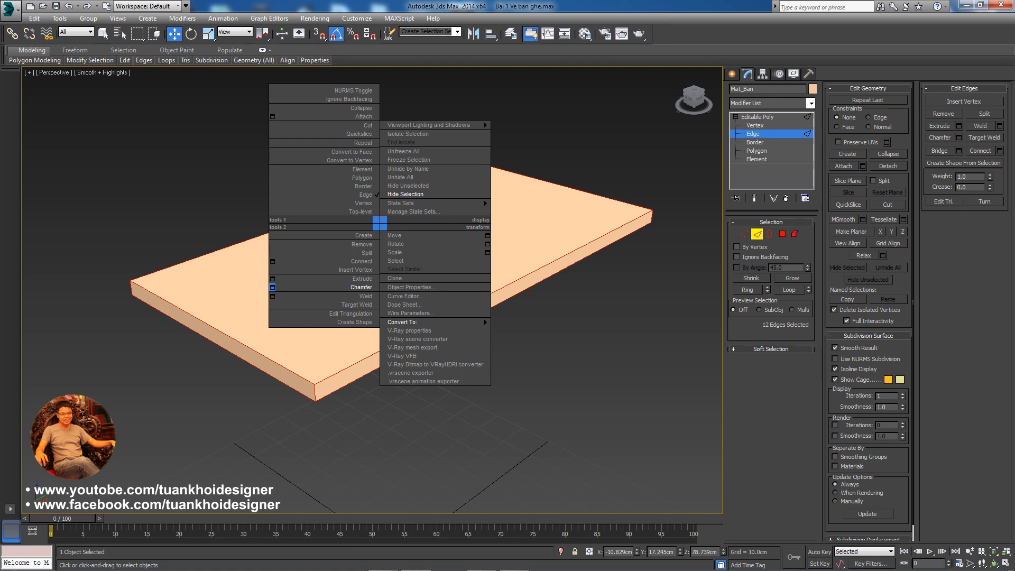
left_click(272, 287)
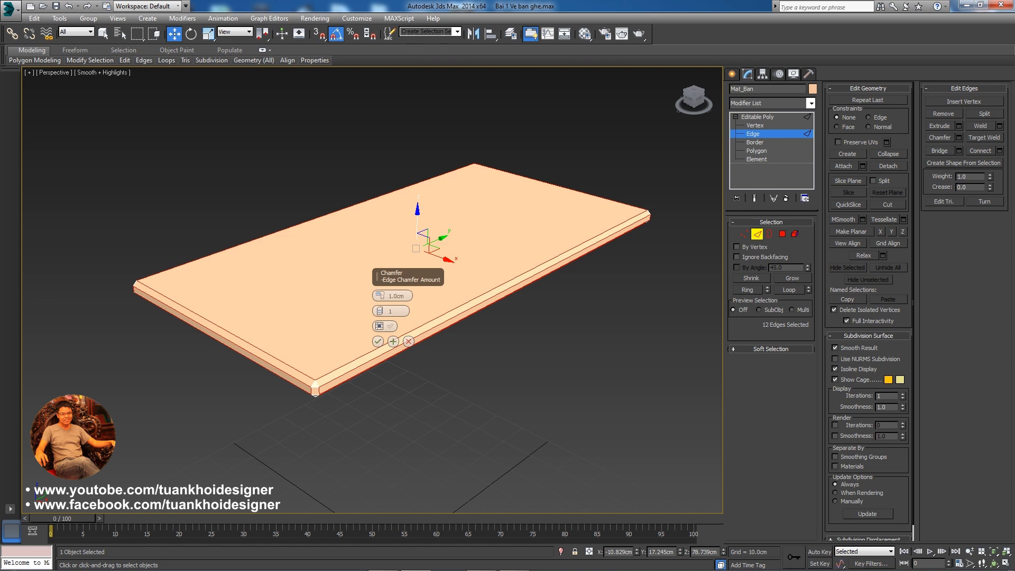
scroll(315, 388, "up", 2)
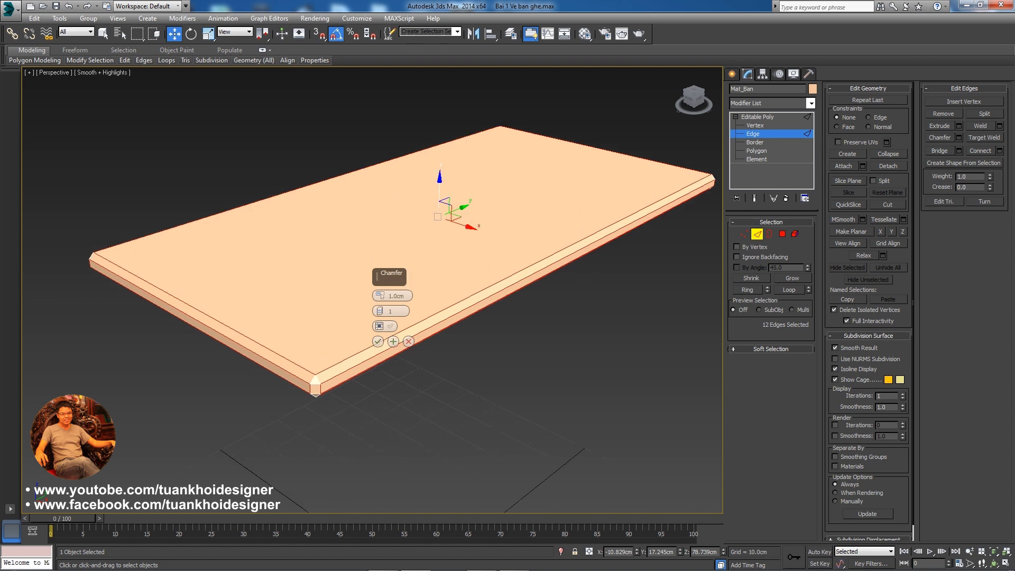
scroll(314, 389, "up", 2)
scroll(315, 388, "up", 1)
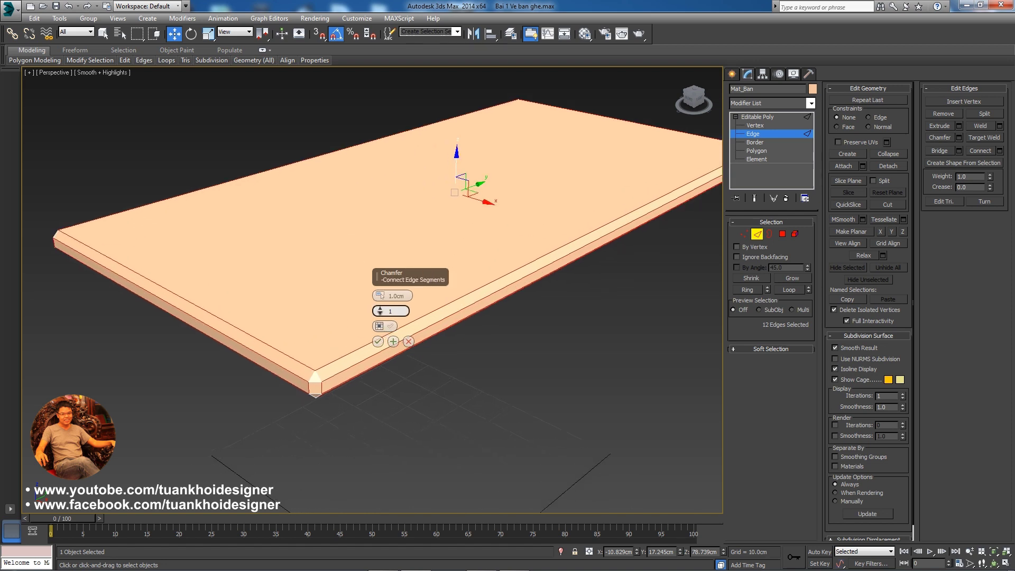
left_click(380, 309)
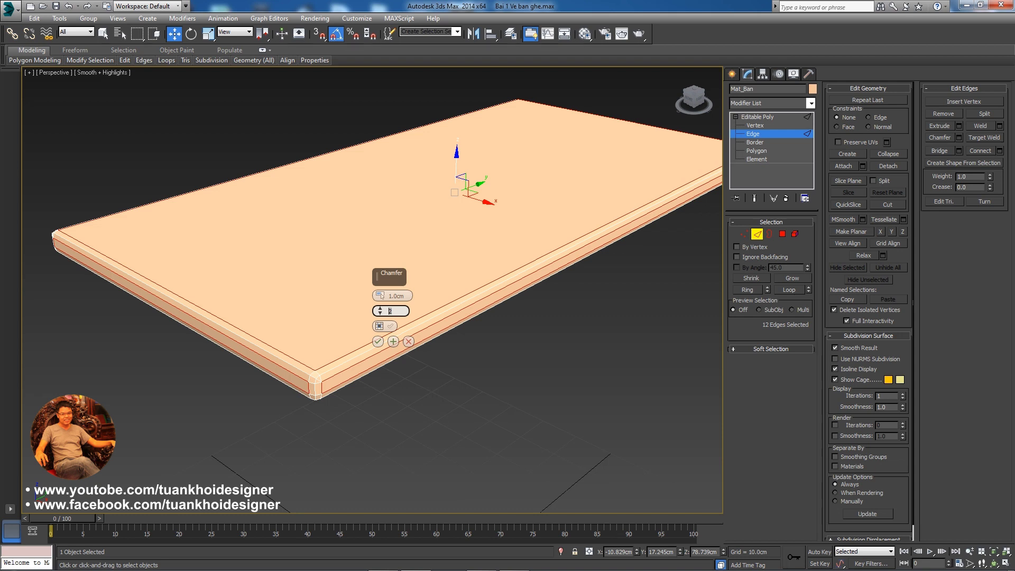
left_click(381, 295)
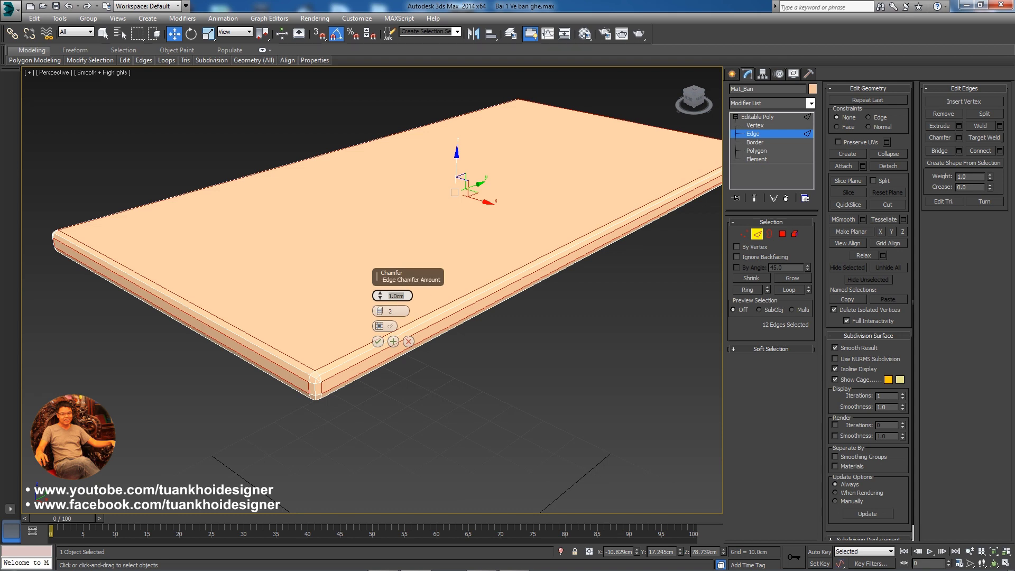
type("0.99")
key("Return")
Settle on a 0.5cm chamfer amount with 1 segment, inspect it, and commit
double_click(406, 295)
type("0.5")
key("Return")
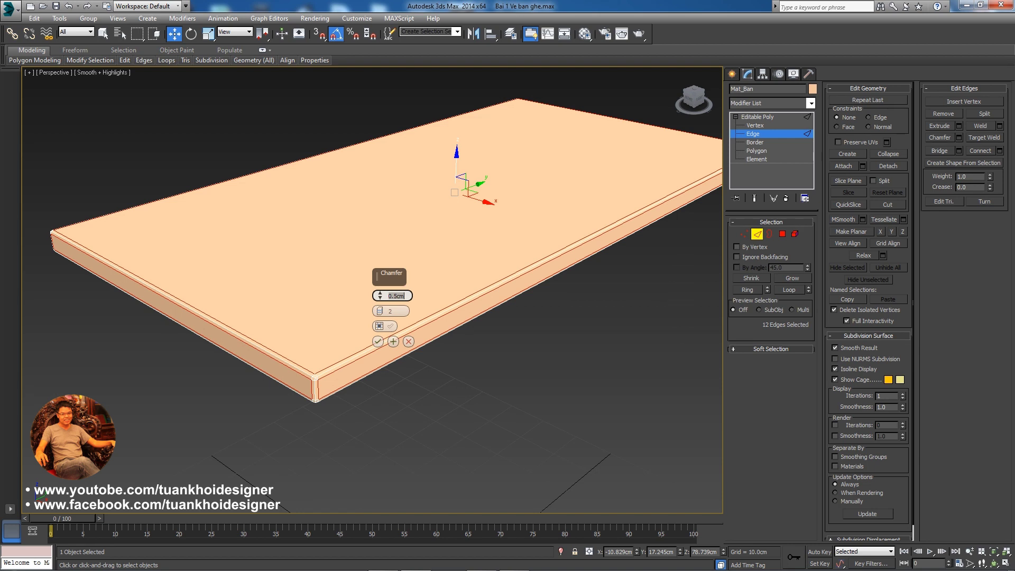
left_click_drag(379, 310, 379, 316)
middle_click_drag(370, 370, 402, 364, "alt")
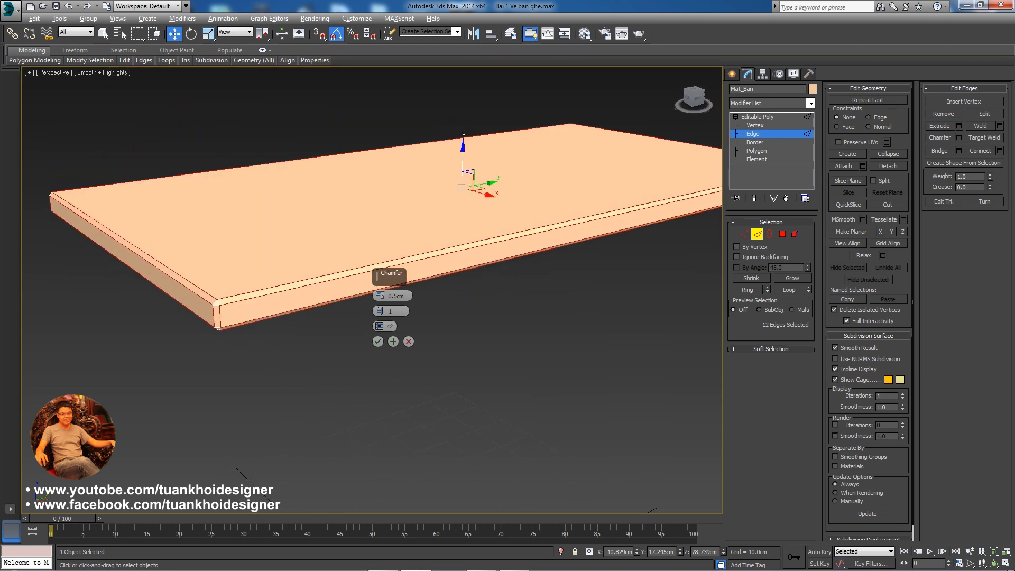
middle_click_drag(401, 365, 412, 348, "alt")
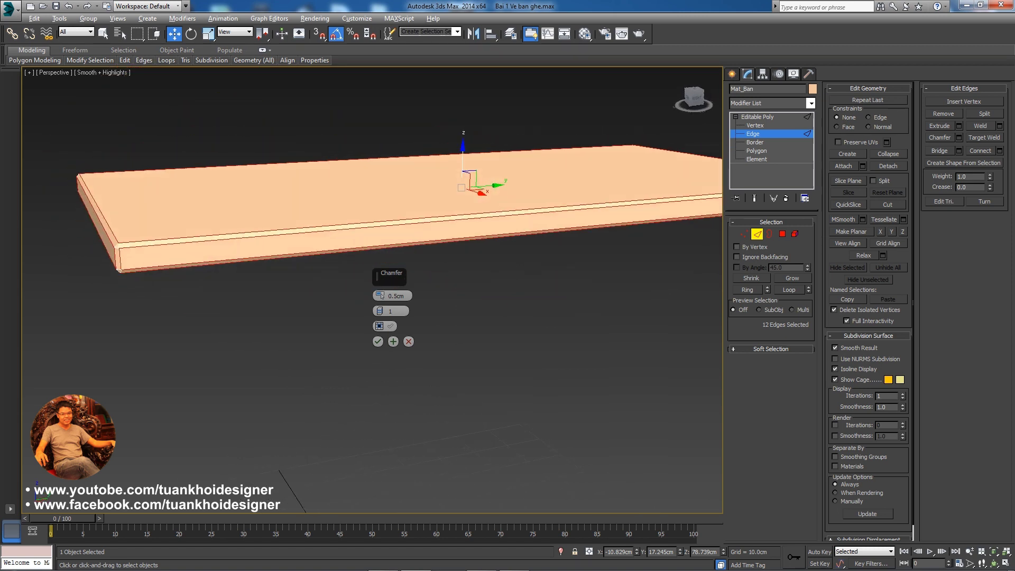
middle_click_drag(412, 349, 433, 370, "alt")
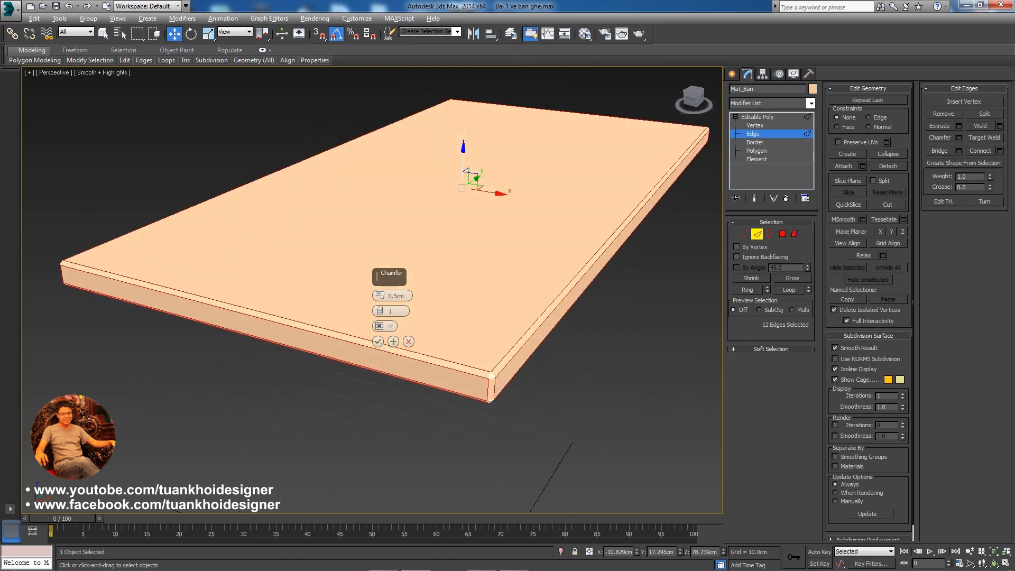
left_click(378, 341)
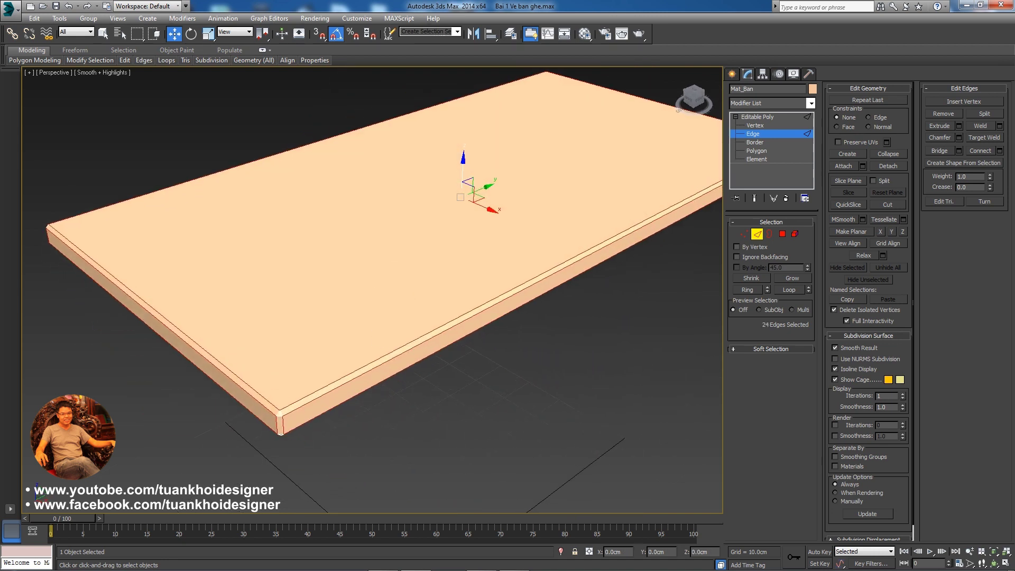
Zoom in on the chamfered board and undo the chamfer with Ctrl+Z
middle_click_drag(422, 364, 428, 359, "alt")
scroll(449, 296, "down", 2)
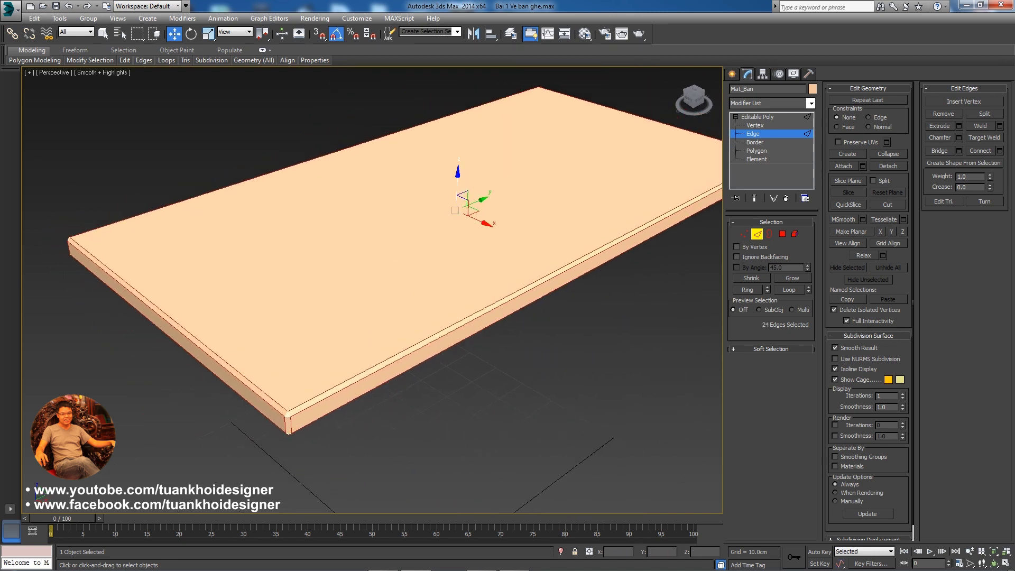
scroll(449, 296, "down", 2)
scroll(449, 296, "down", 2)
scroll(450, 295, "down", 2)
scroll(422, 370, "up", 2)
scroll(423, 370, "up", 2)
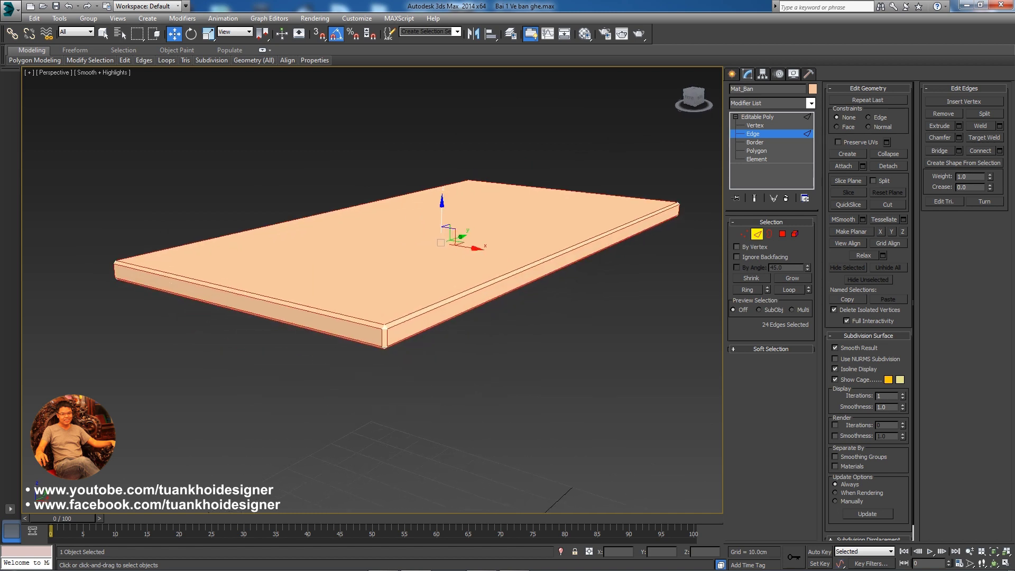
key("ctrl+z")
key("ctrl+z")
Undo the stray edge selections and return the board to whole-object level
left_click(230, 288)
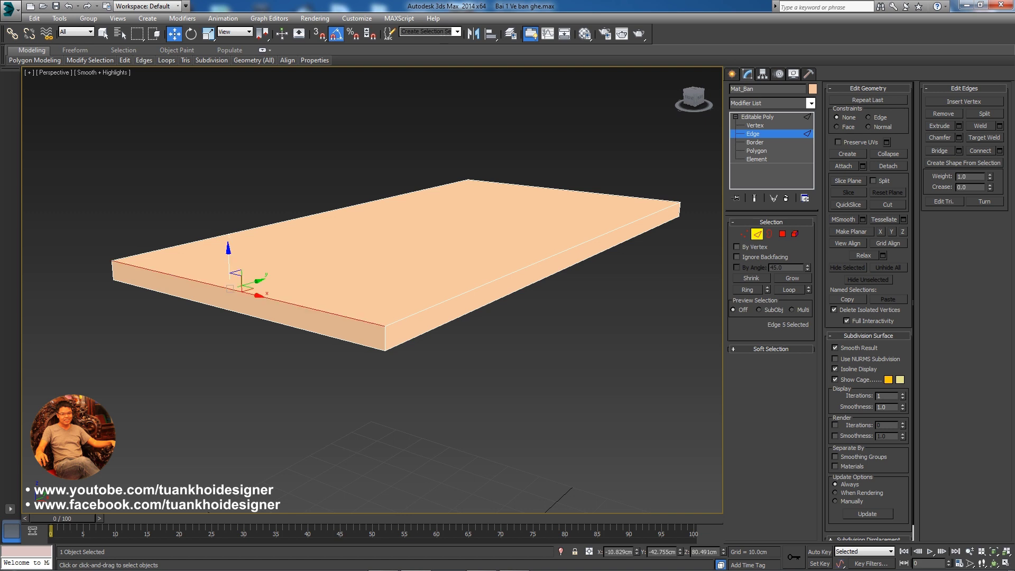
key("ctrl+z")
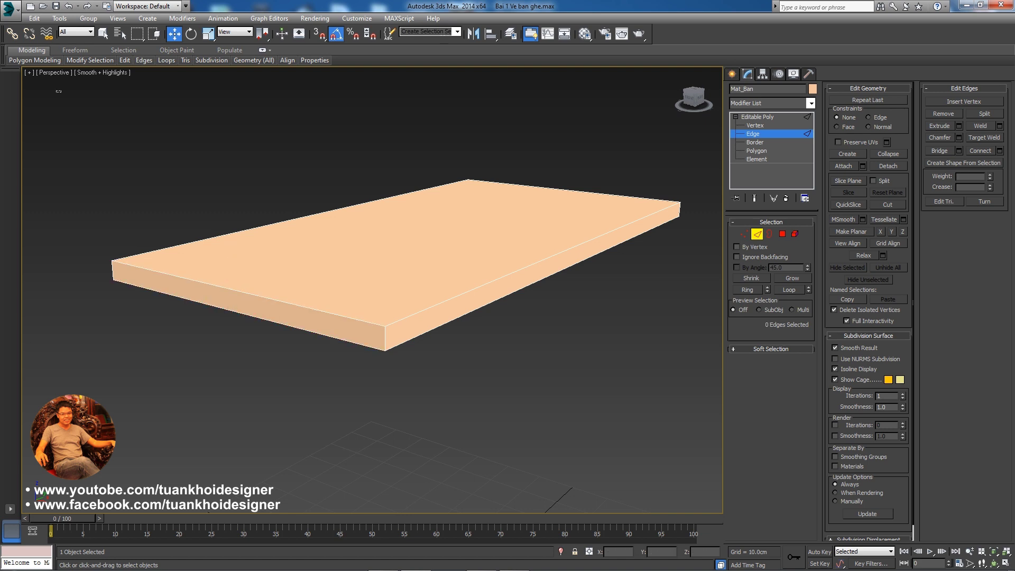
key("ctrl+a")
key("ctrl+z")
left_click(757, 234)
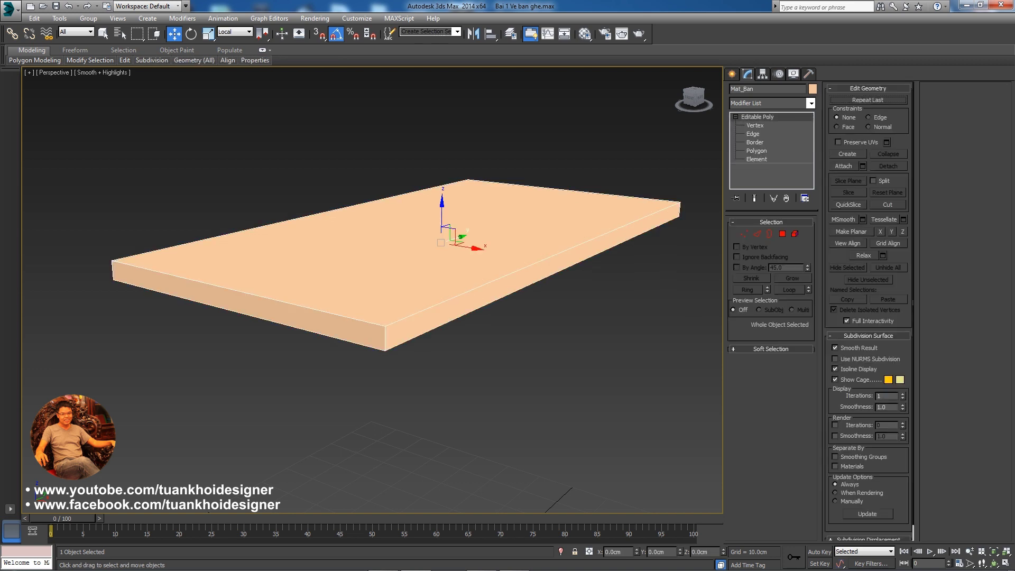
Marquee-select all the Mat_Ban board's edges, toggling between edge and vertex levels
key("2")
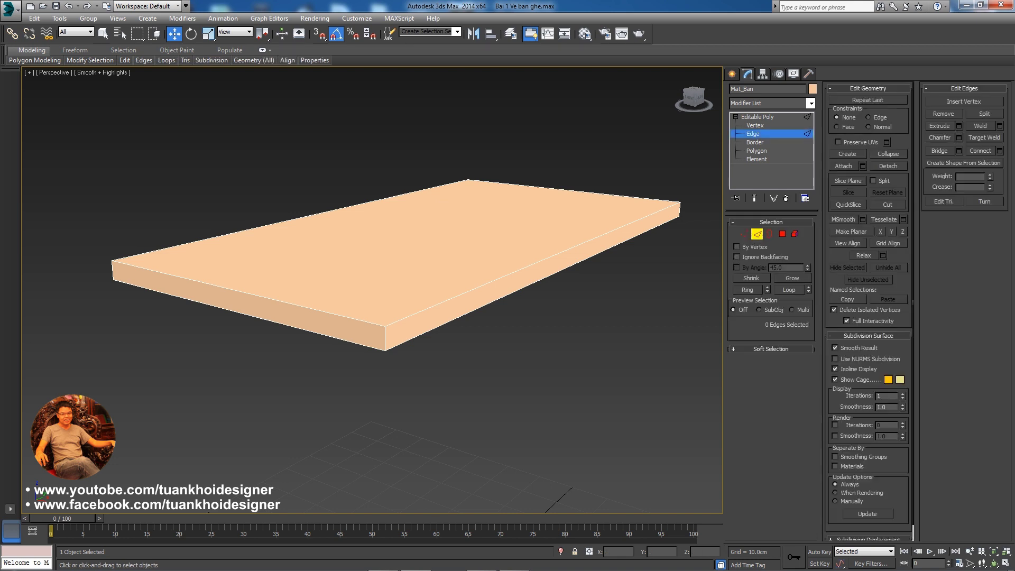
left_click_drag(51, 127, 720, 373)
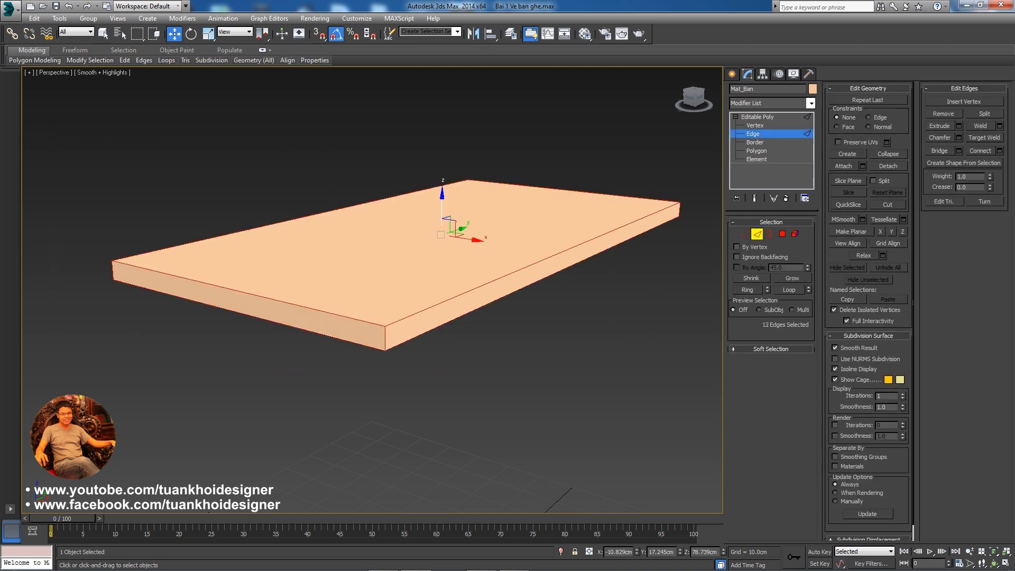
key("q")
key("2")
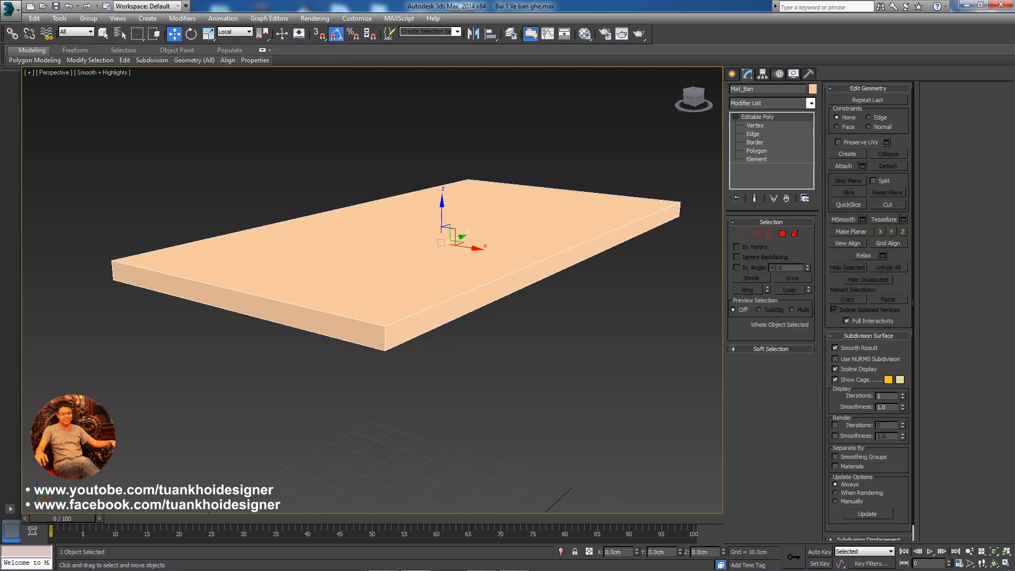
key("1")
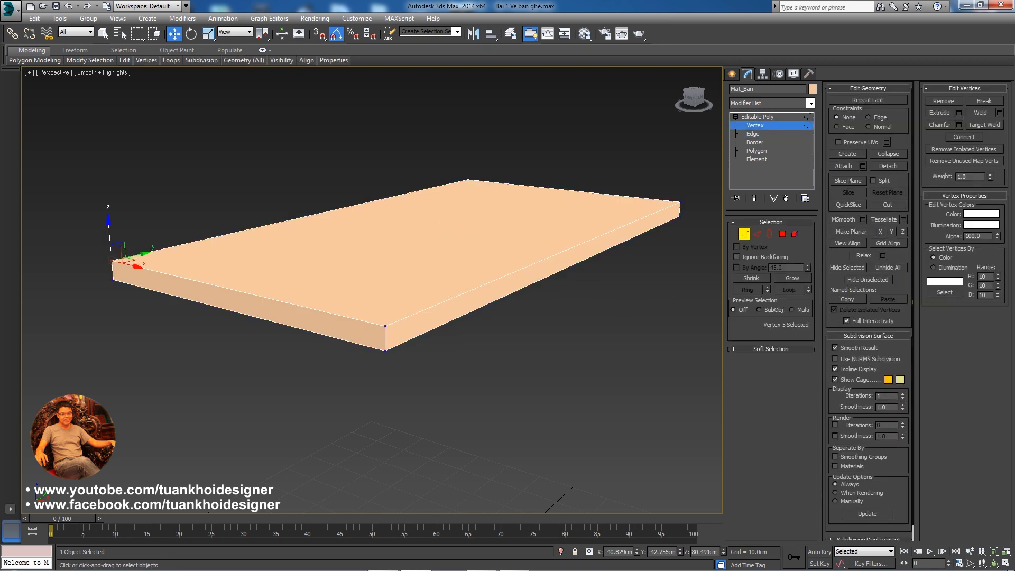
key("1")
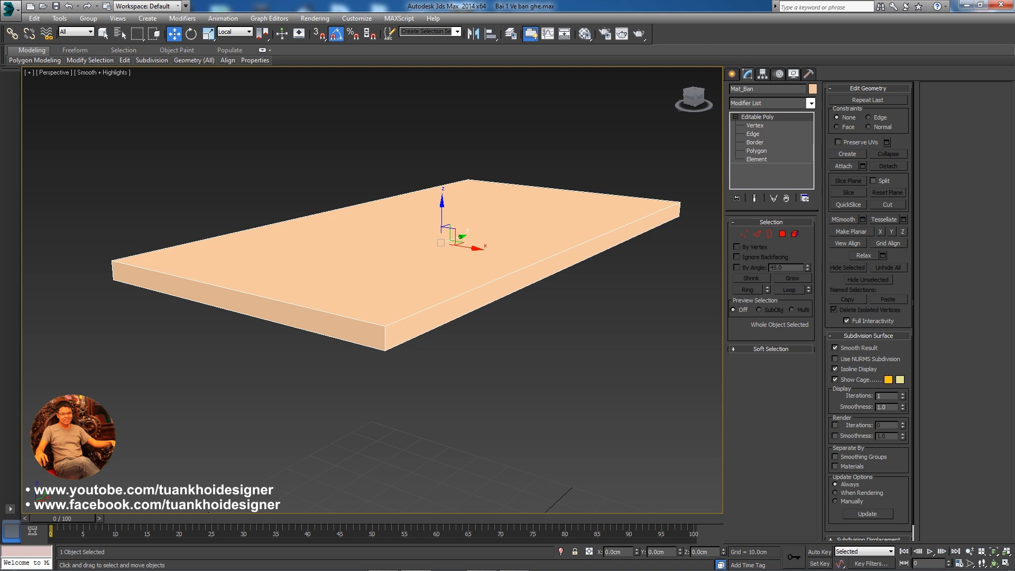
Return to Edge level with all 12 board edges selected and orbit the view
left_click(743, 233)
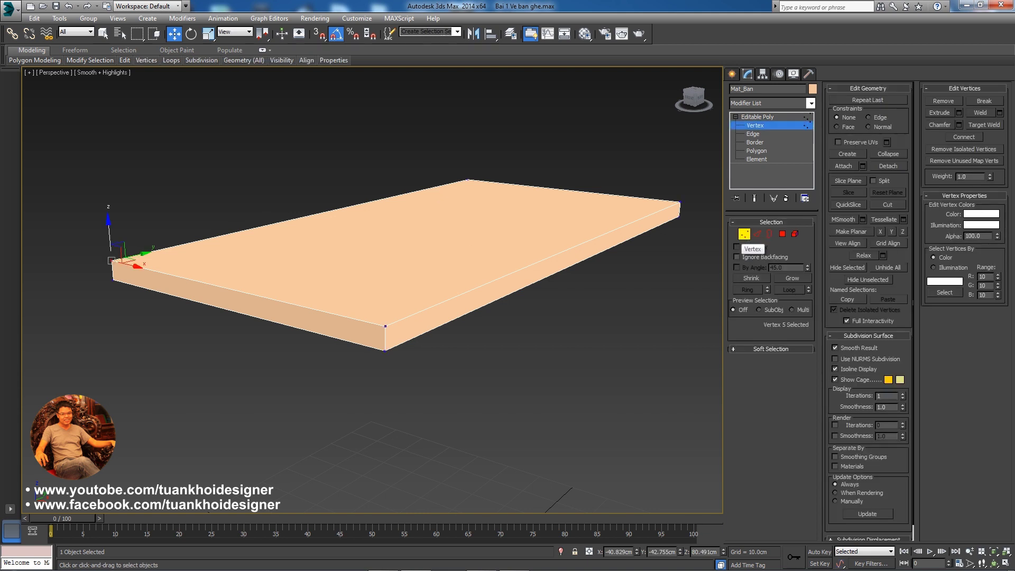
left_click(385, 326)
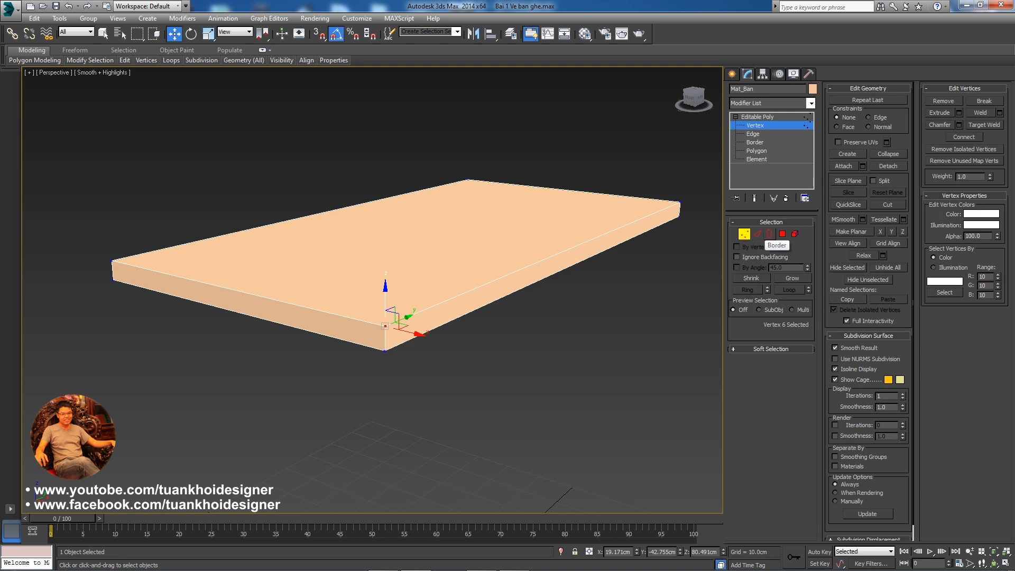
left_click(758, 234)
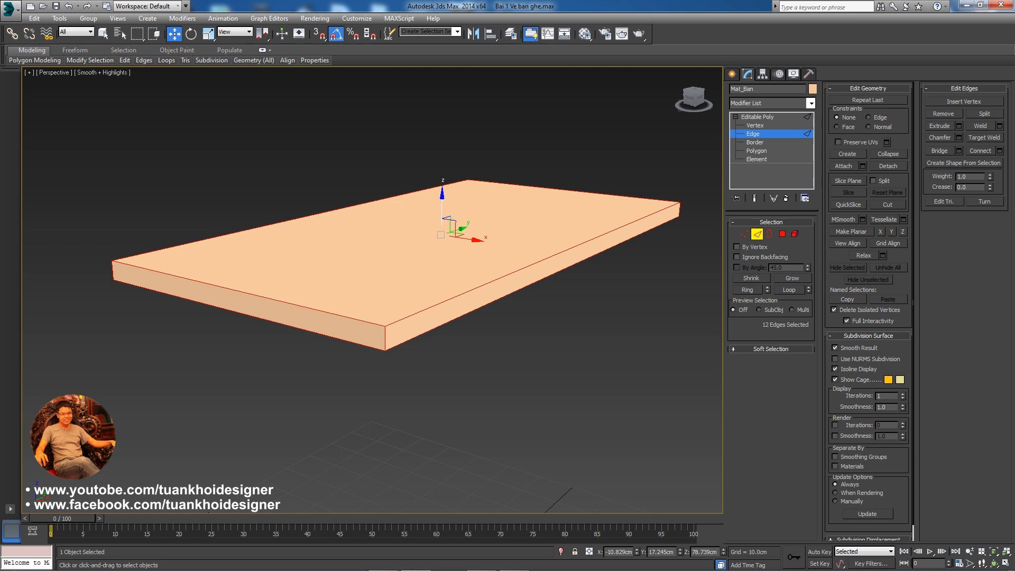
mouse_move(370, 264)
middle_mouse_down("alt")
mouse_move(412, 264)
mouse_move(370, 264)
middle_mouse_up("alt")
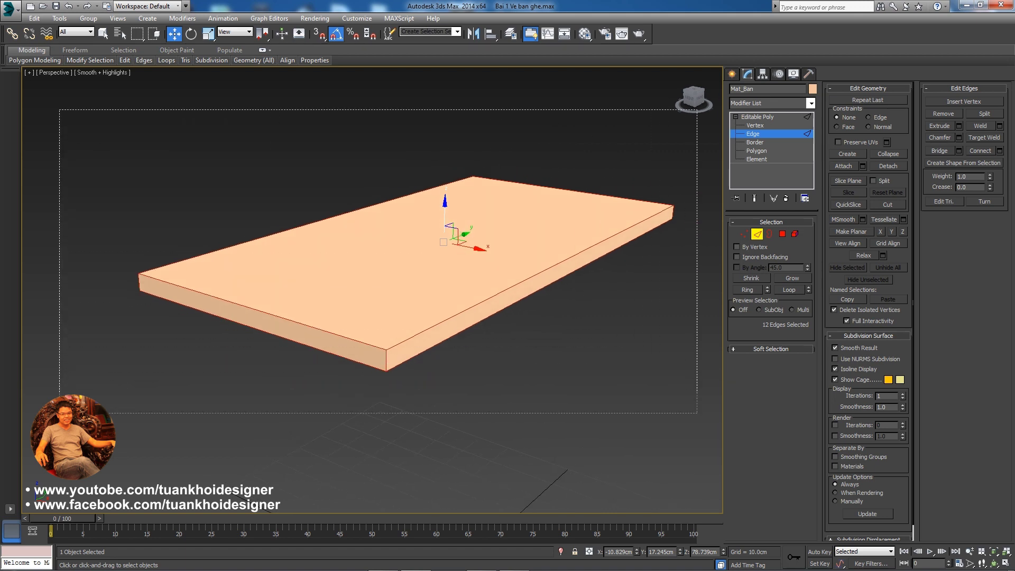
right_click(459, 251)
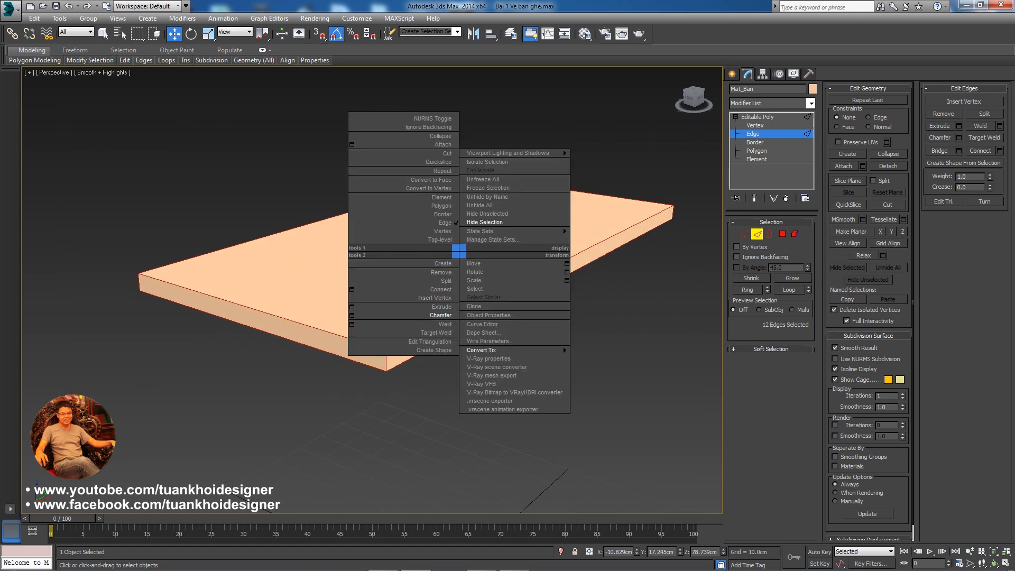
Start a chamfer on the board edges and try different segment counts
left_click(351, 315)
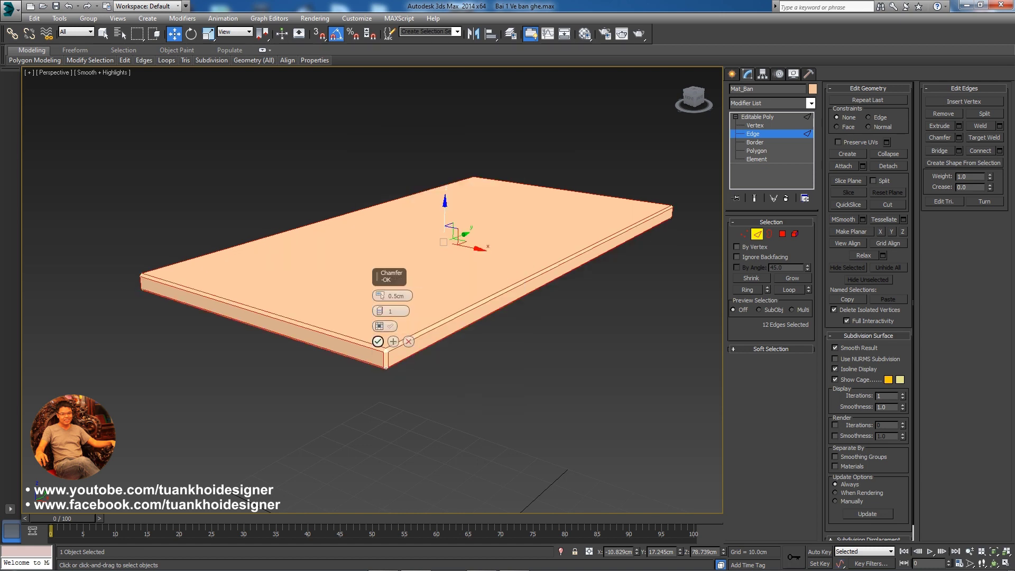
left_click_drag(380, 310, 379, 296)
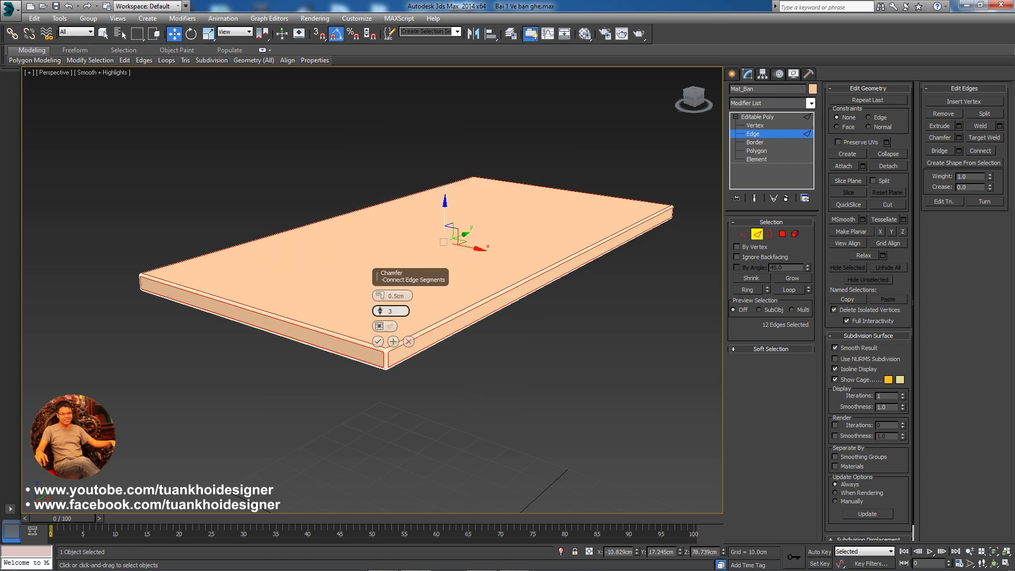
mouse_move(380, 317)
middle_mouse_down("alt")
mouse_move(412, 296)
mouse_move(381, 295)
middle_mouse_up("alt")
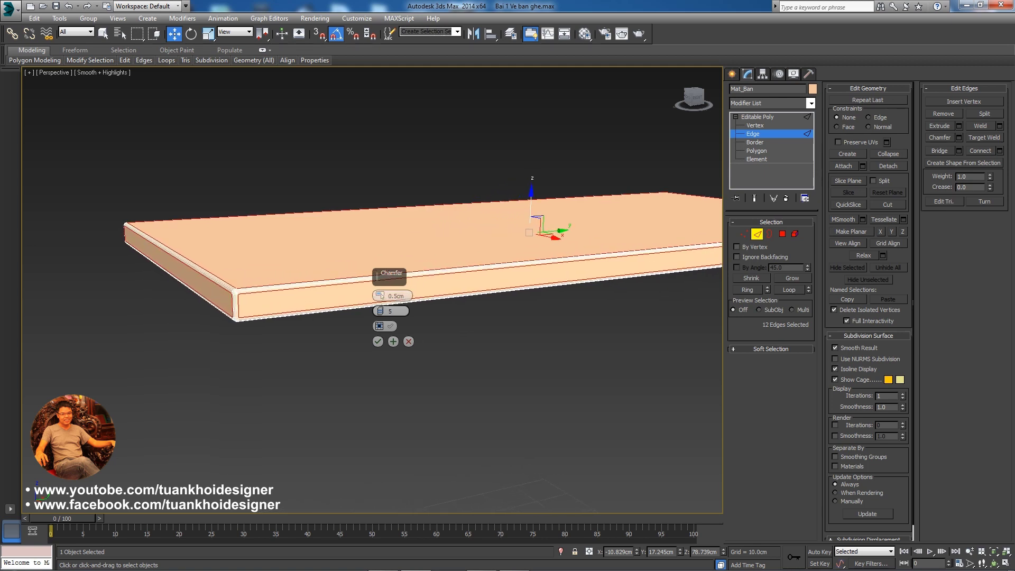
left_click(391, 310)
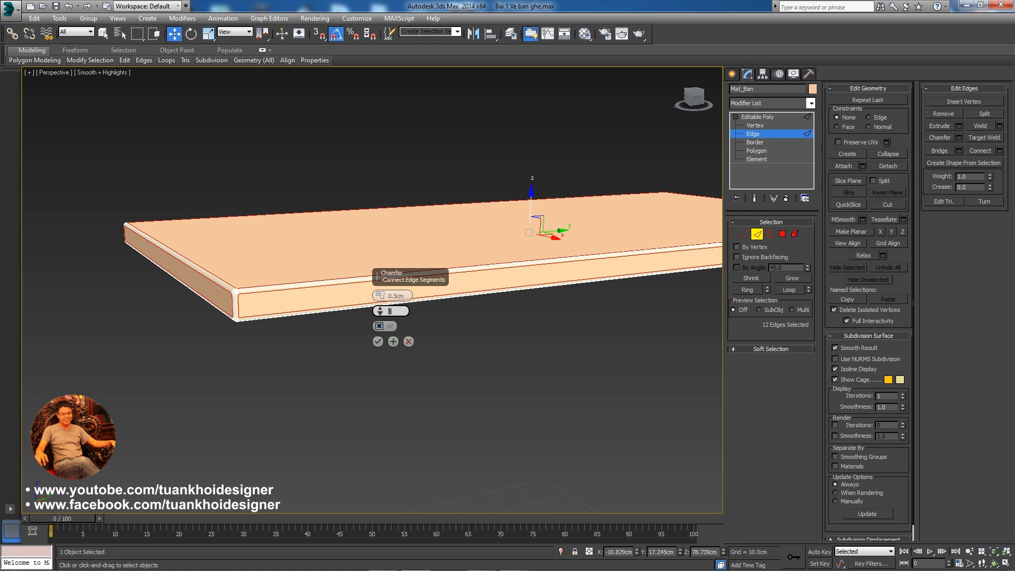
key("ctrl+z")
key("a")
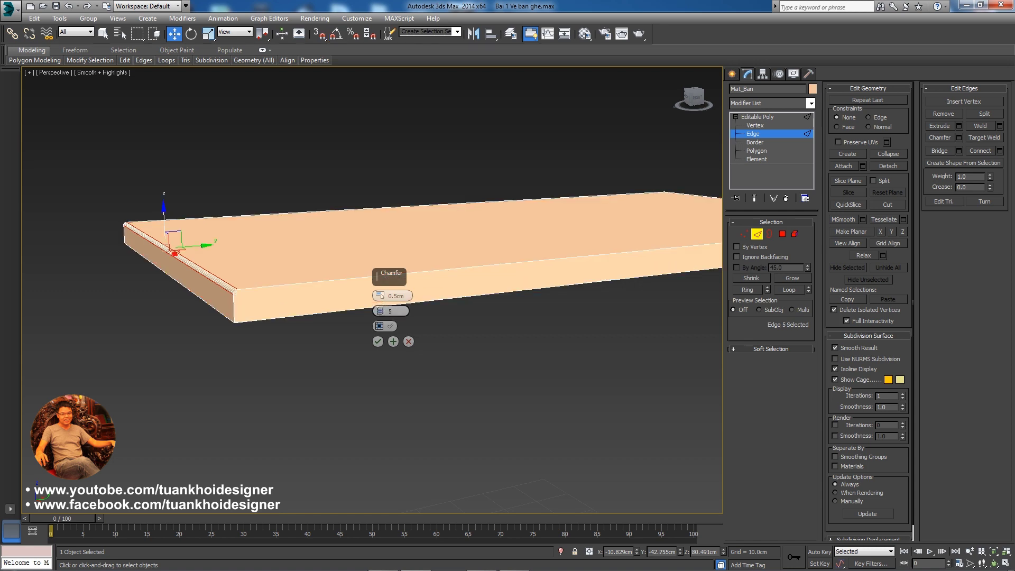
mouse_move(369, 381)
middle_mouse_down("alt")
mouse_move(423, 380)
mouse_move(470, 364)
middle_mouse_up("alt")
Reselect all board edges and commit the multi-segment 0.5 cm chamfer
key("ctrl+a")
left_click_drag(380, 310, 380, 315)
left_click(377, 341)
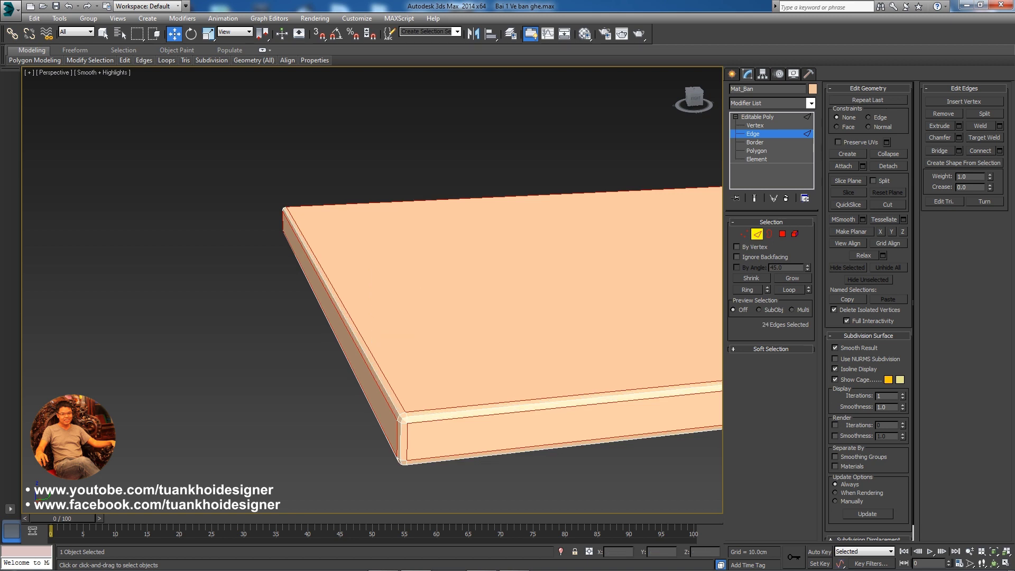
scroll(454, 317, "down", 5)
scroll(455, 317, "up", 3)
middle_click_drag(454, 317, 401, 307, "alt")
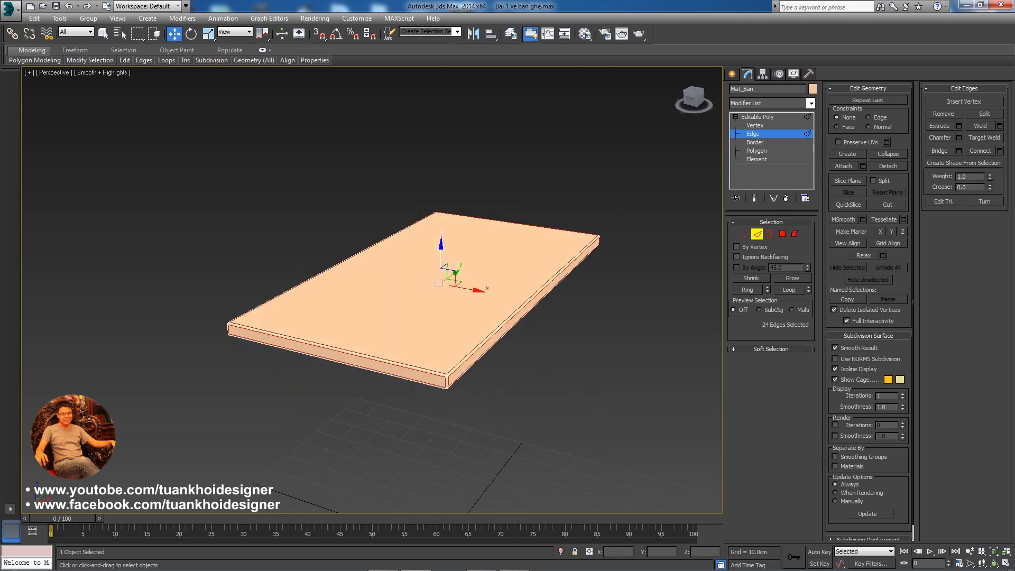
Reselect the tabletop board and undo its multi-segment chamfer
key("2")
key("ctrl+d")
mouse_move(475, 317)
middle_mouse_down("alt")
mouse_move(534, 328)
mouse_move(450, 312)
middle_mouse_up("alt")
scroll(370, 264, "up", 2)
scroll(370, 264, "up", 1)
middle_click_drag(370, 264, 354, 248, "alt")
scroll(370, 211, "up", 4)
left_click(537, 151)
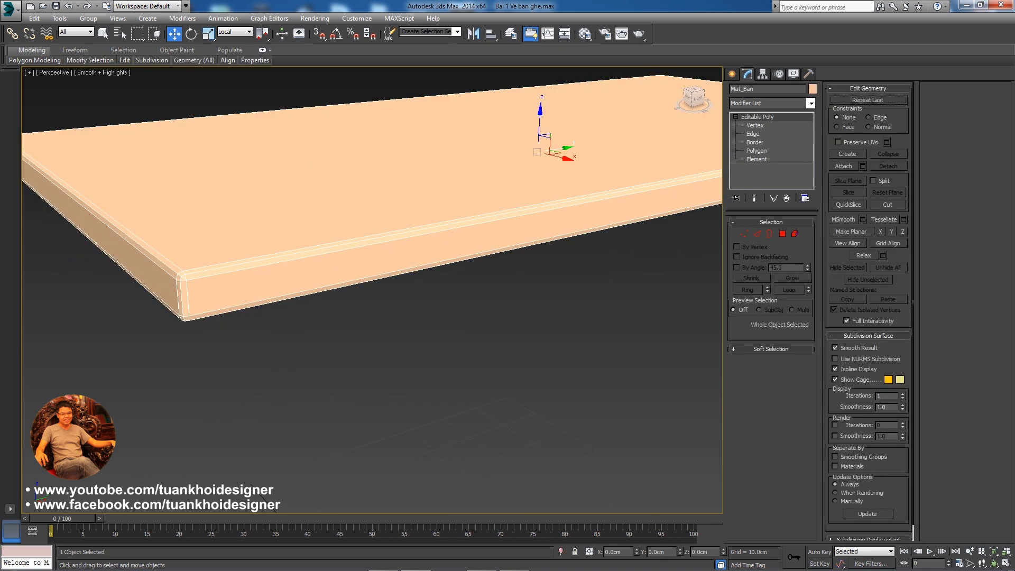
key("z")
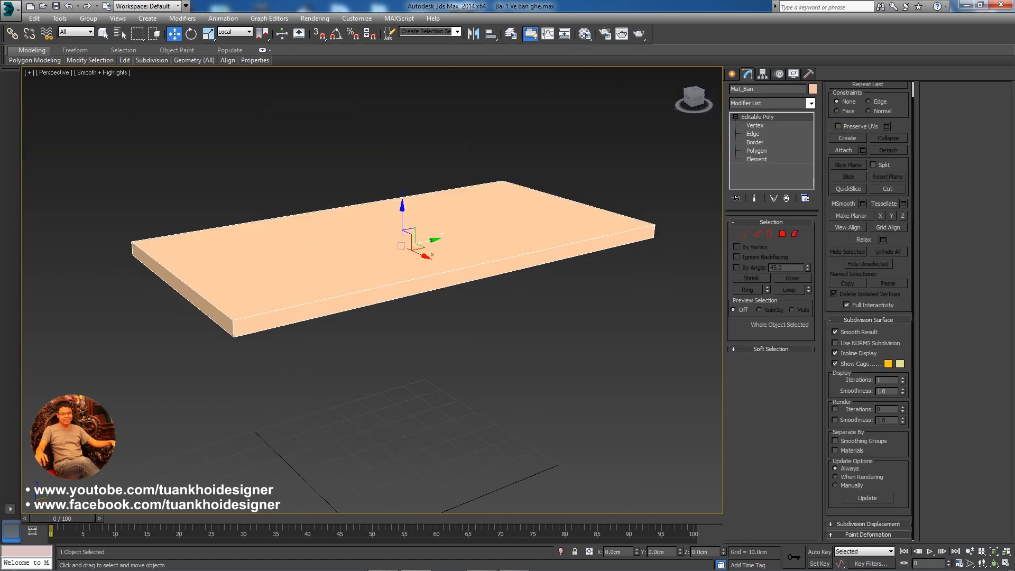
Select all board edges and apply a single-segment 0.5 cm chamfer
scroll(378, 267, "up", 1)
scroll(378, 267, "up", 2)
left_click(756, 233)
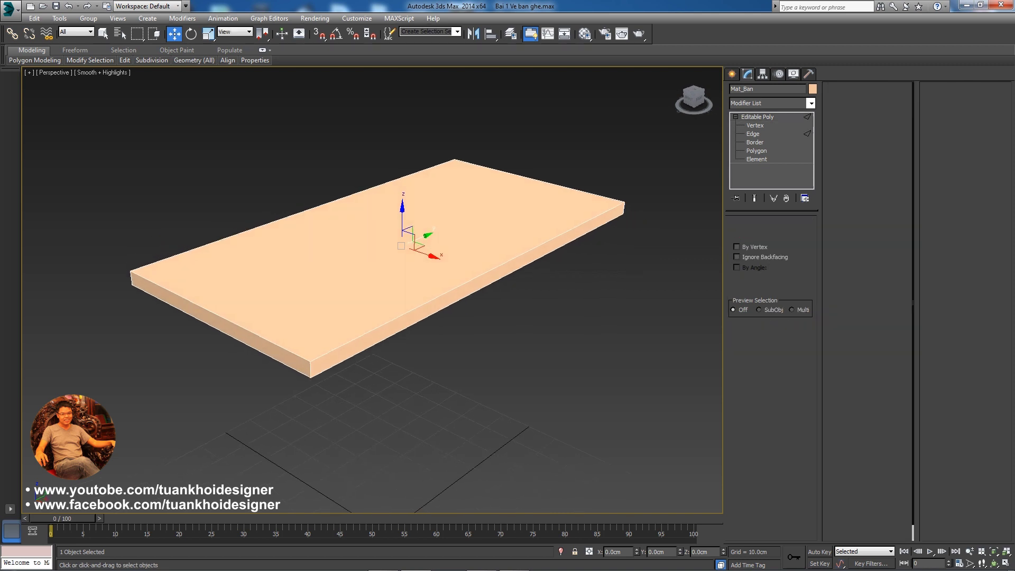
left_click_drag(547, 130, 652, 275)
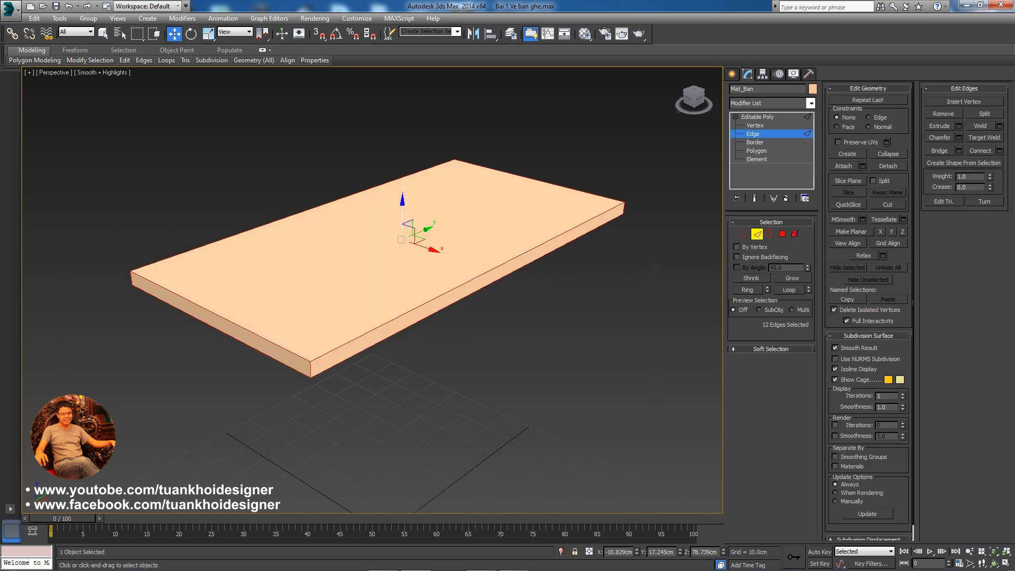
right_click(337, 231)
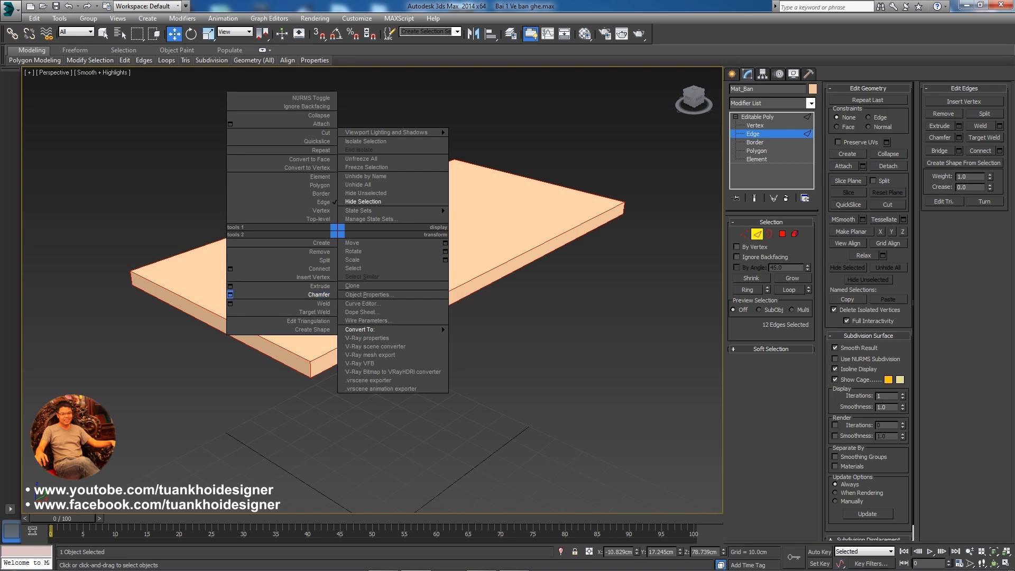
left_click(317, 295)
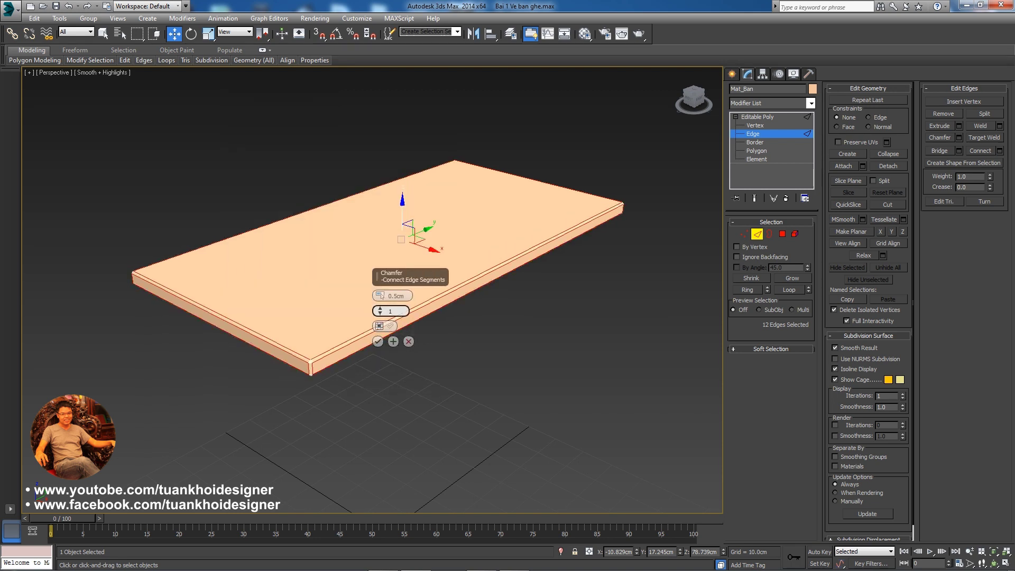
left_click(377, 341)
Clear the edge selection, leave Edge level and deselect the board
key("ctrl+d")
key("2")
key("ctrl+d")
scroll(497, 354, "down", 5)
scroll(507, 354, "up", 1)
scroll(507, 354, "up", 2)
scroll(507, 354, "up", 2)
scroll(508, 354, "up", 1)
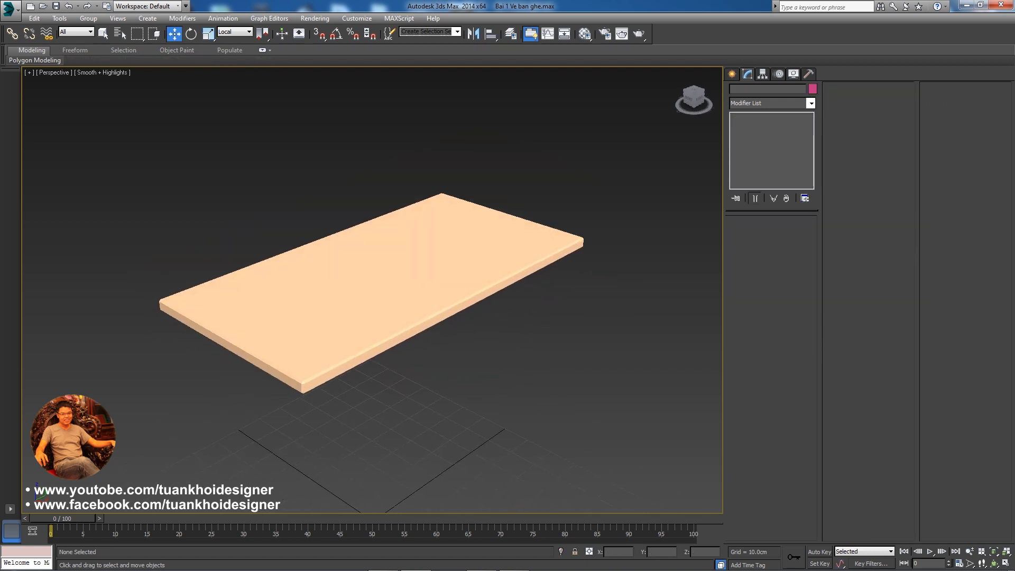
right_click(492, 336)
Unhide all objects and select the front table leg Chan_Ban_01
left_click(529, 302)
mouse_move(450, 423)
middle_mouse_down()
mouse_move(450, 307)
mouse_move(401, 286)
mouse_move(391, 264)
mouse_move(401, 280)
middle_mouse_up()
left_click(448, 317)
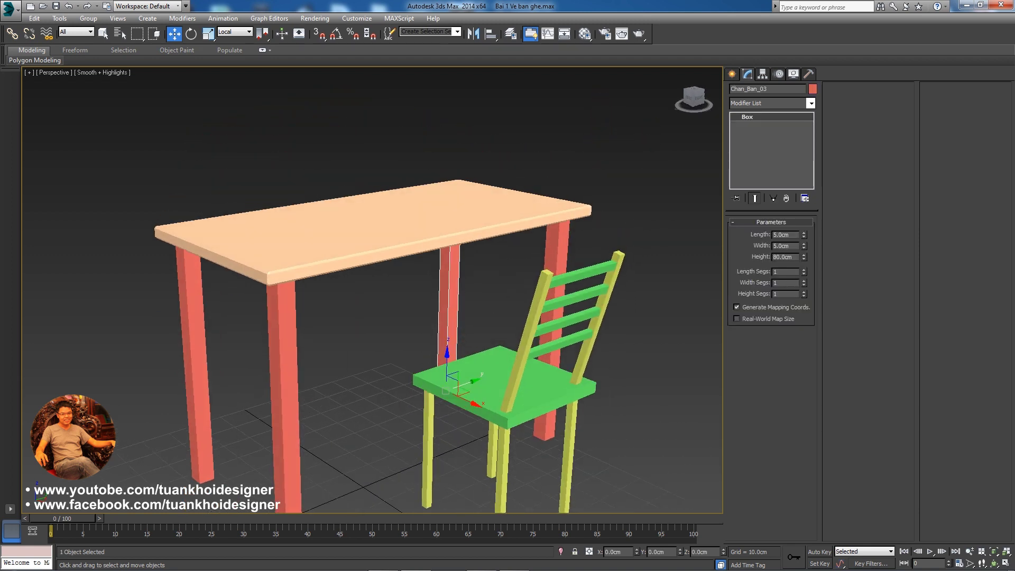
left_click(285, 423)
middle_click_drag(285, 423, 323, 391, "alt")
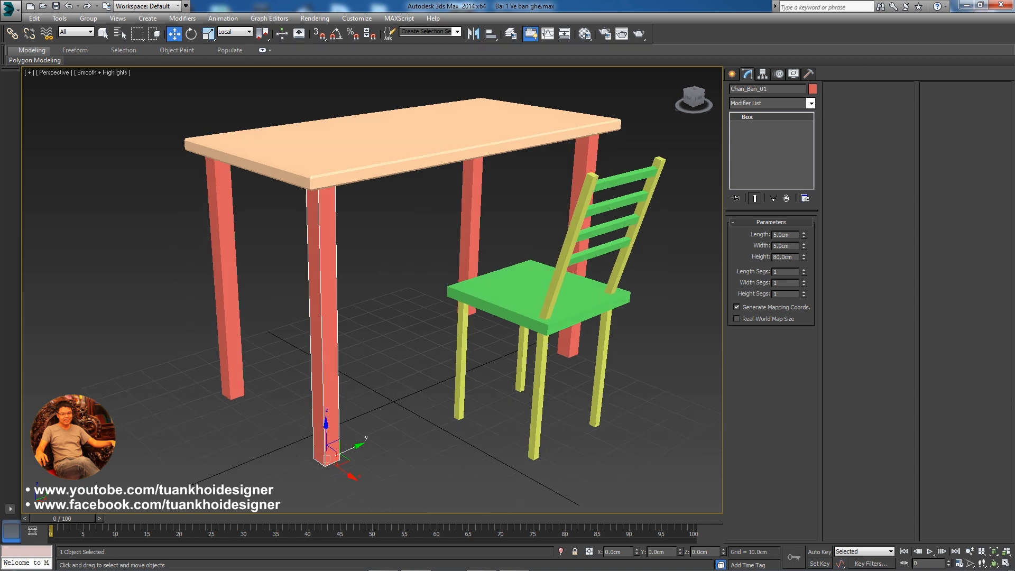
Convert Chan_Ban_01 to Editable Poly and chamfer all its edges by 0.5 cm
right_click(429, 260)
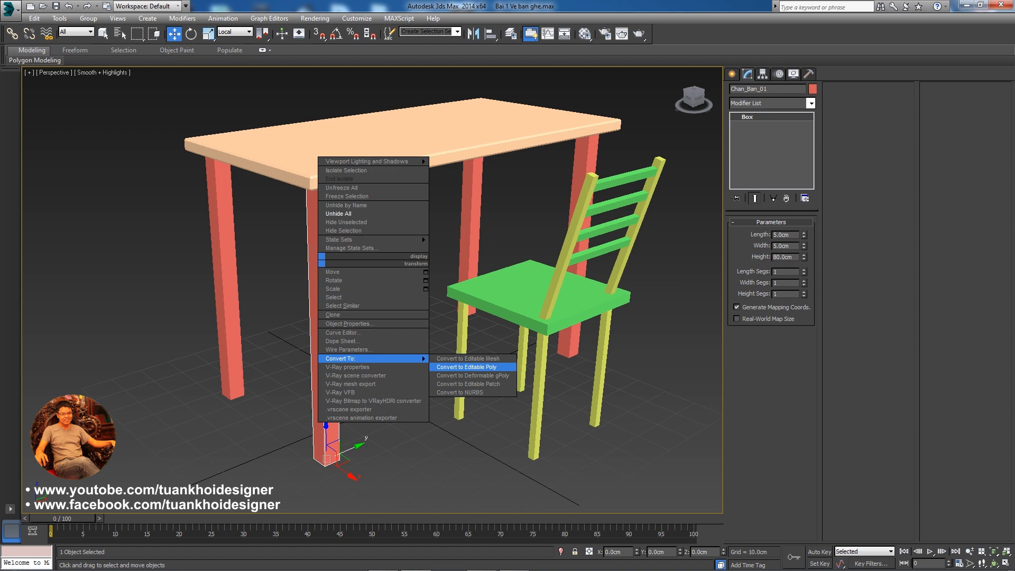
left_click(466, 367)
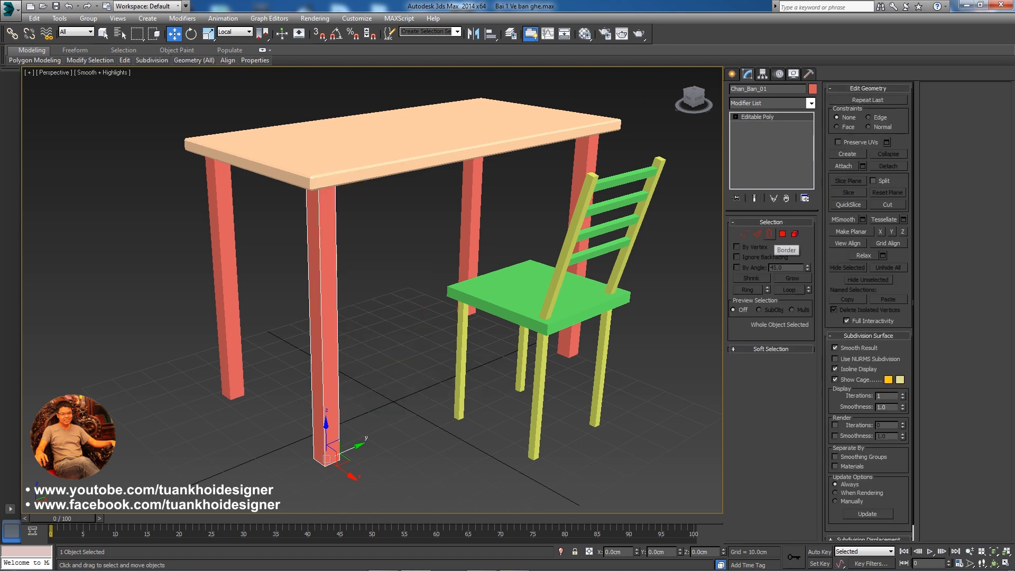
left_click_drag(420, 170, 249, 405)
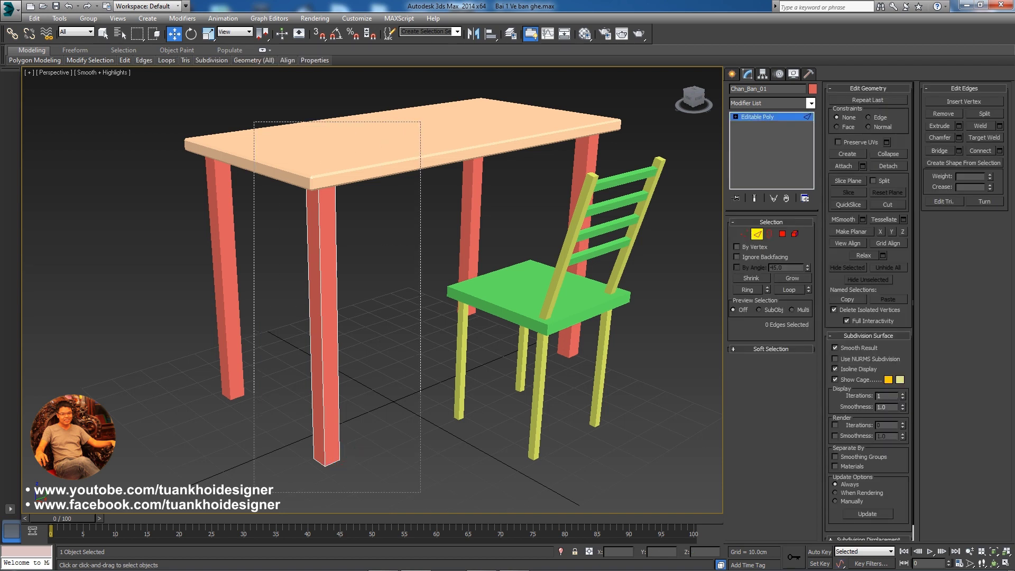
right_click(321, 293)
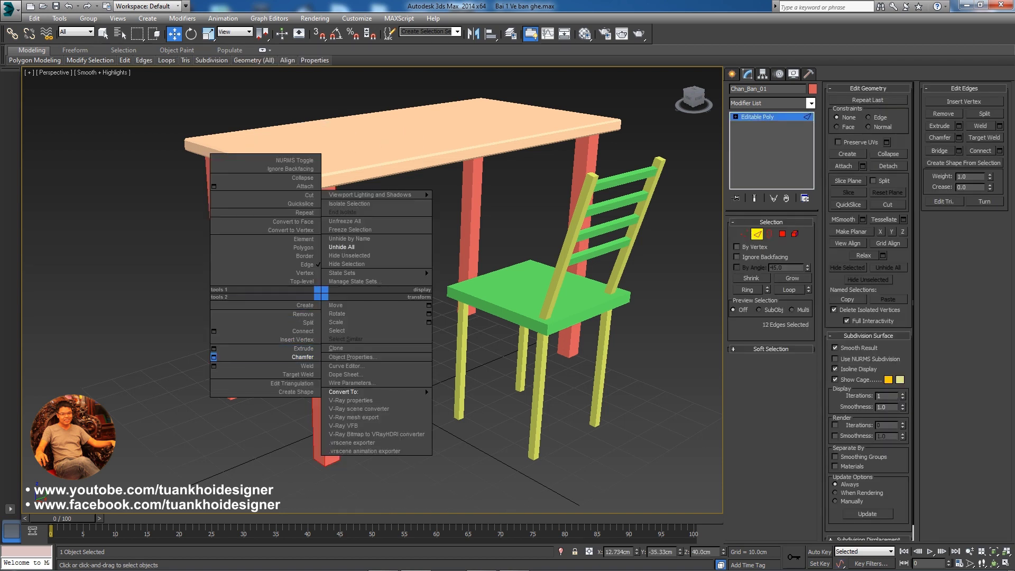
left_click(214, 357)
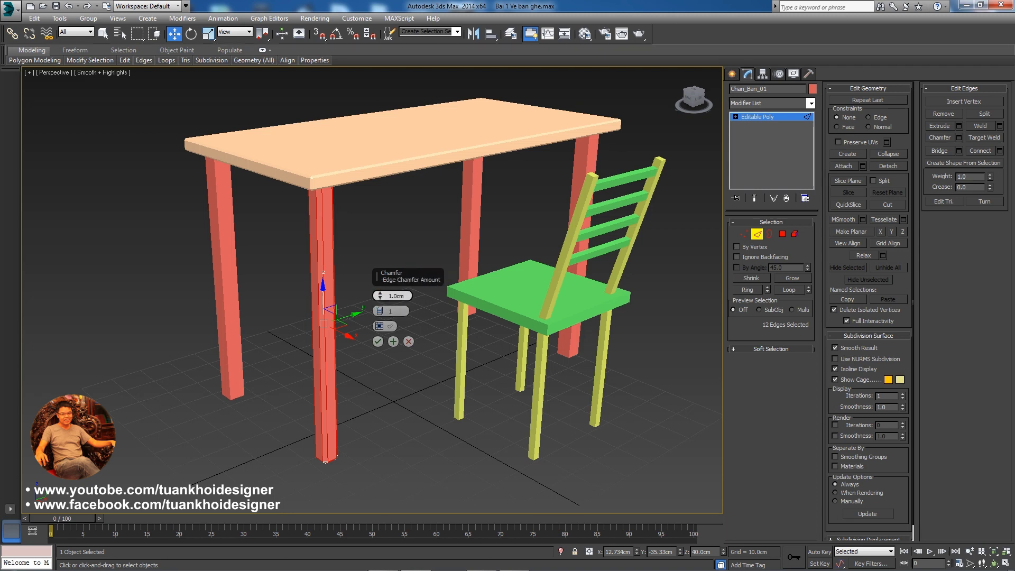
double_click(389, 295)
type("0.5")
key("Return")
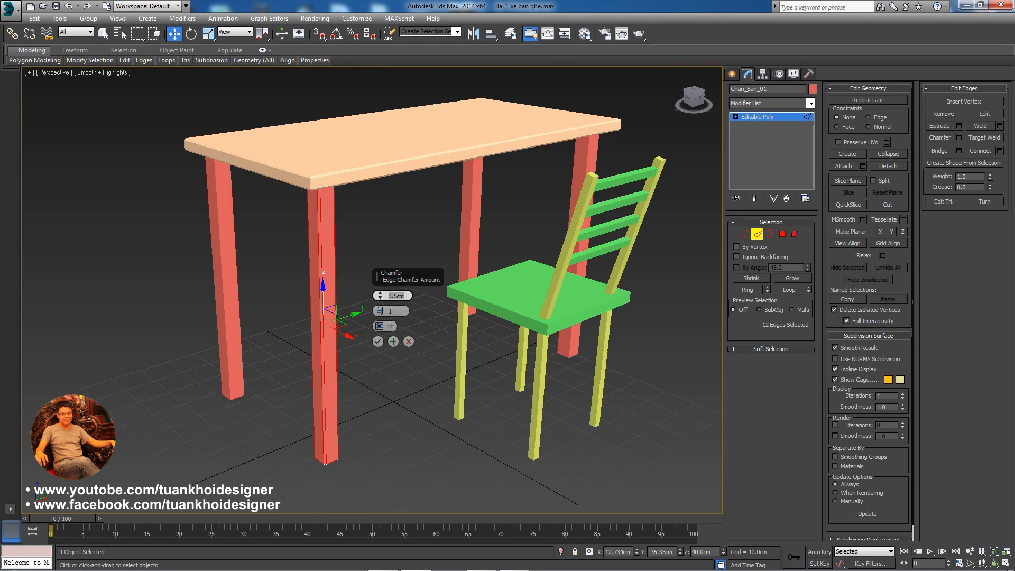
left_click(377, 341)
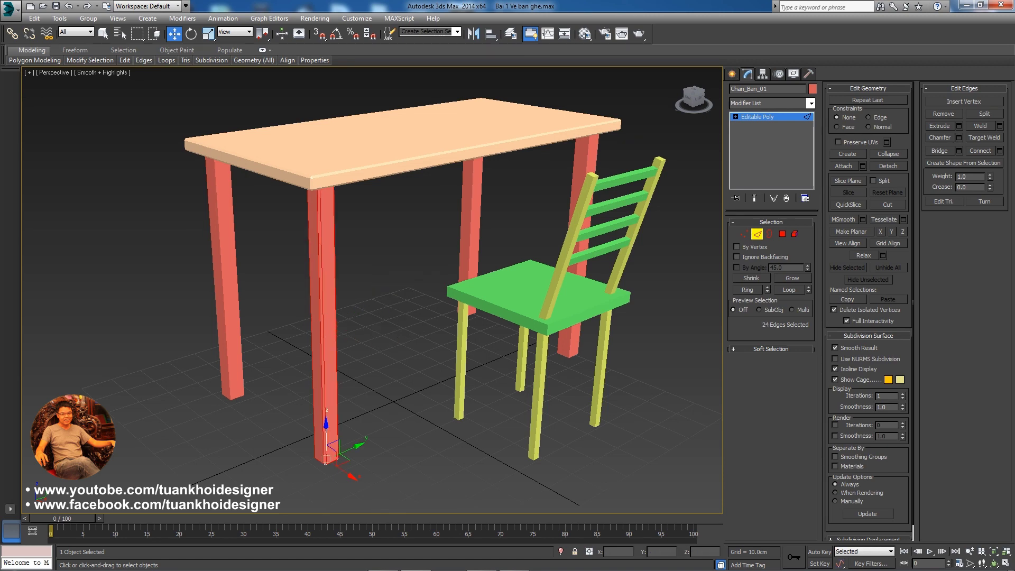
key("ctrl+d")
Orbit around the table, selecting leg Chan_Ban_02 and then the chair
mouse_move(370, 264)
middle_mouse_down("alt")
mouse_move(402, 201)
mouse_move(385, 296)
middle_mouse_up("alt")
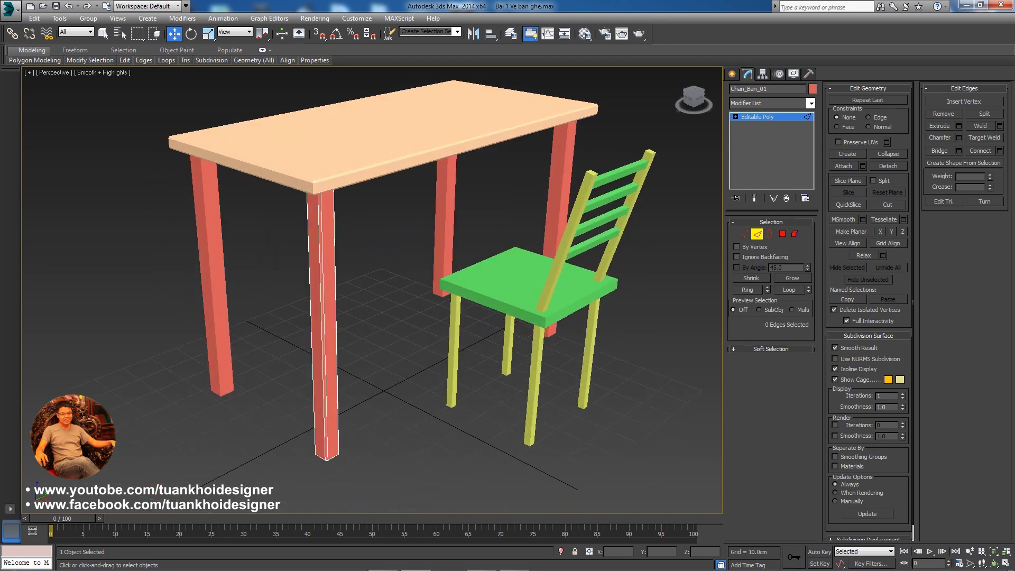
left_click(563, 221)
mouse_move(563, 222)
middle_mouse_down("alt")
mouse_move(523, 243)
mouse_move(528, 253)
middle_mouse_up("alt")
left_click(581, 280)
right_click(624, 260)
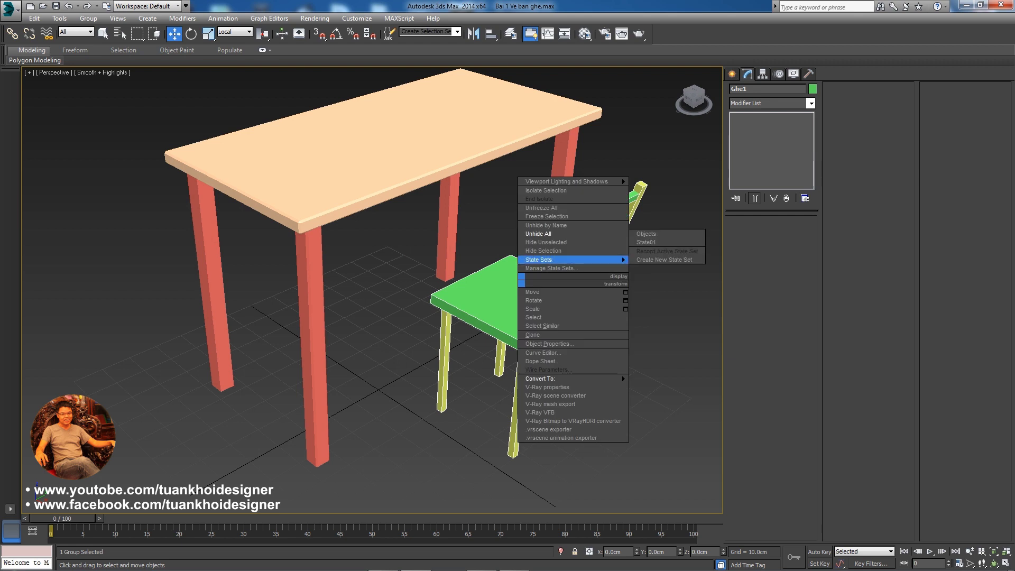
Hide the chair and convert leg Chan_Ban_02 to Editable Poly
left_click(587, 254)
middle_click_drag(555, 248, 555, 238, "alt")
left_click(556, 238)
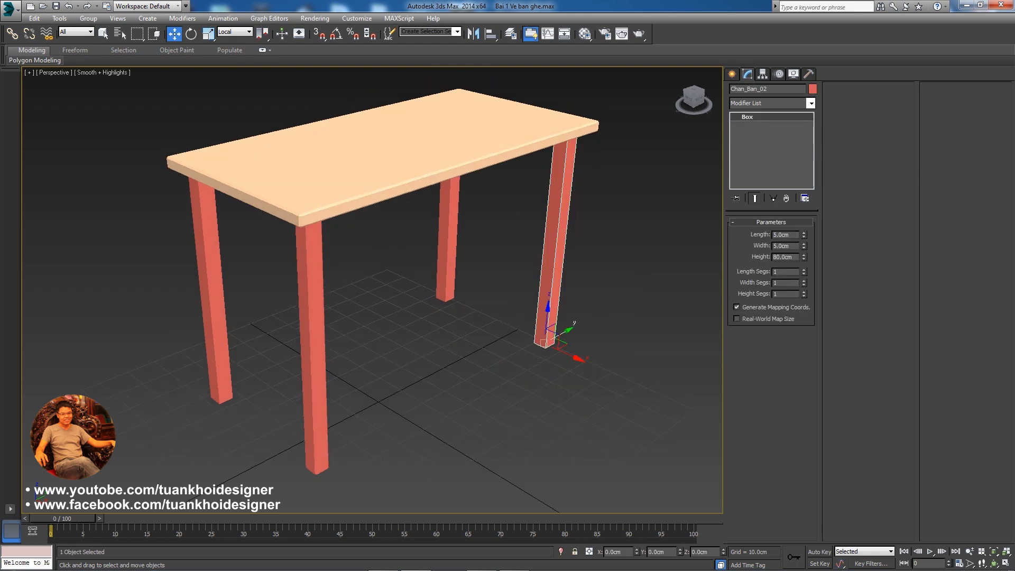
right_click(663, 203)
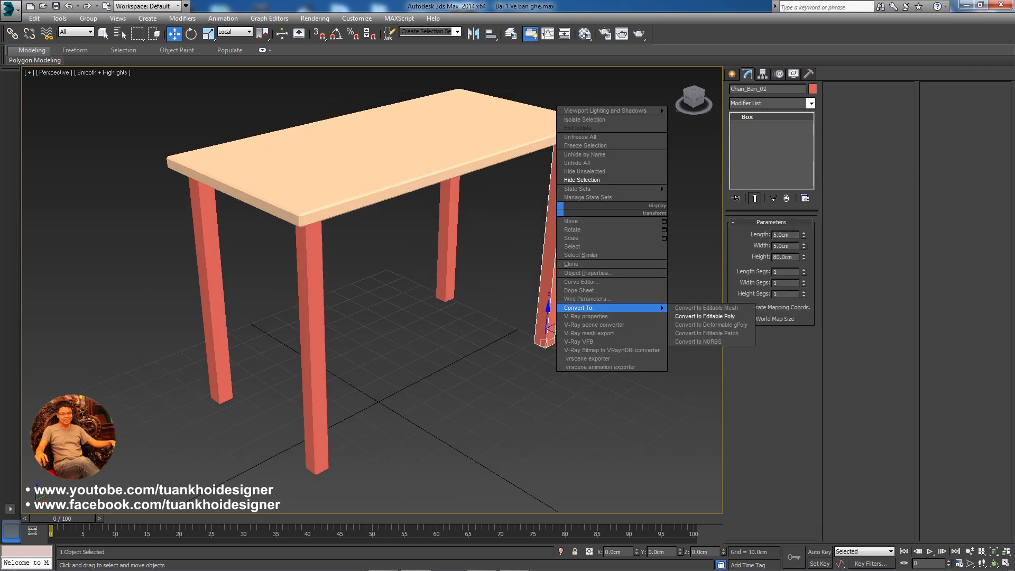
left_click(708, 315)
Marquee-select Chan_Ban_02's edges at Edge level, start a chamfer, then cancel it
left_click(757, 234)
left_click_drag(614, 400, 450, 90)
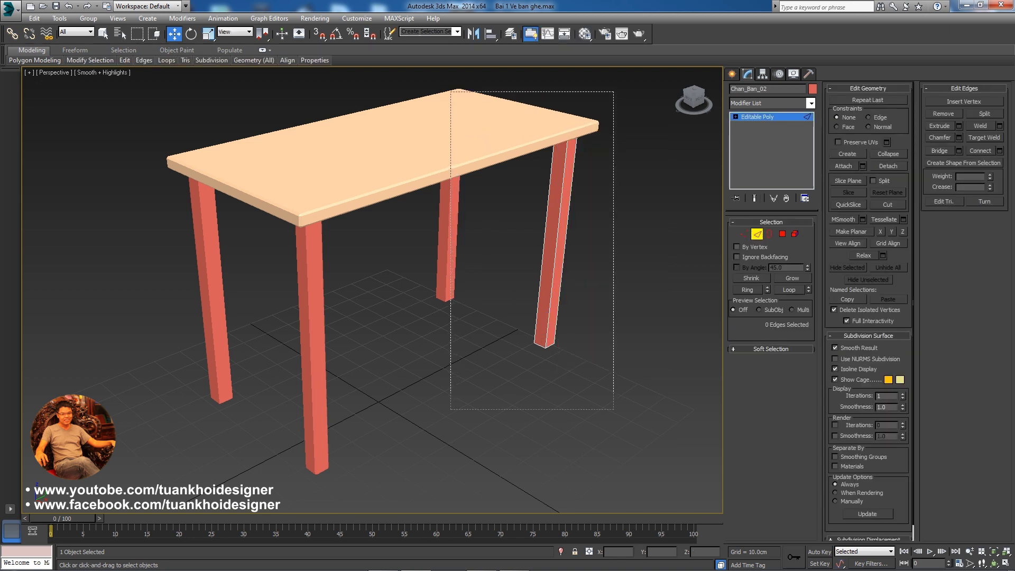
right_click(546, 186)
left_click(529, 250)
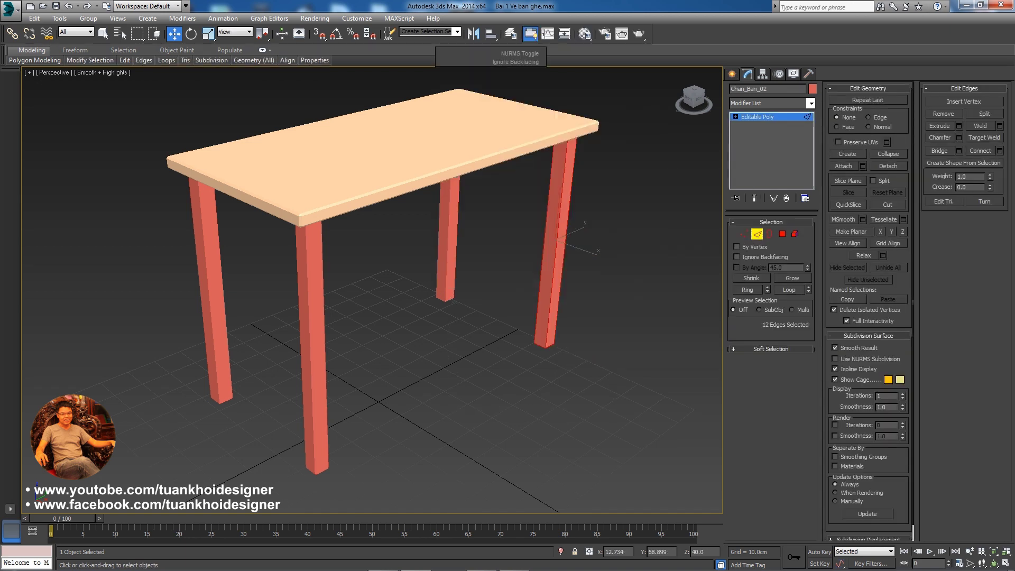
scroll(555, 256, "up", 5)
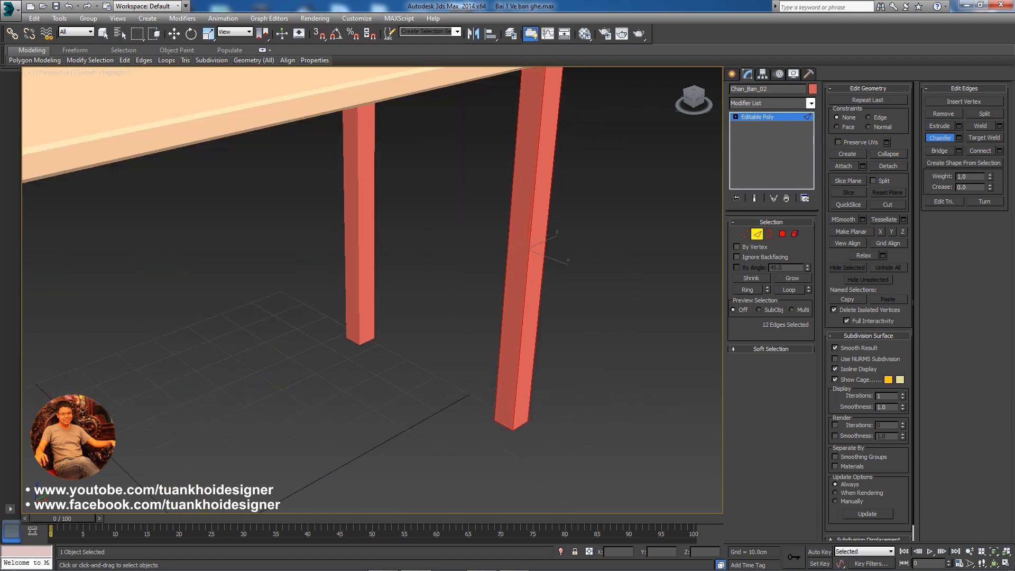
key("w")
scroll(528, 248, "down", 3)
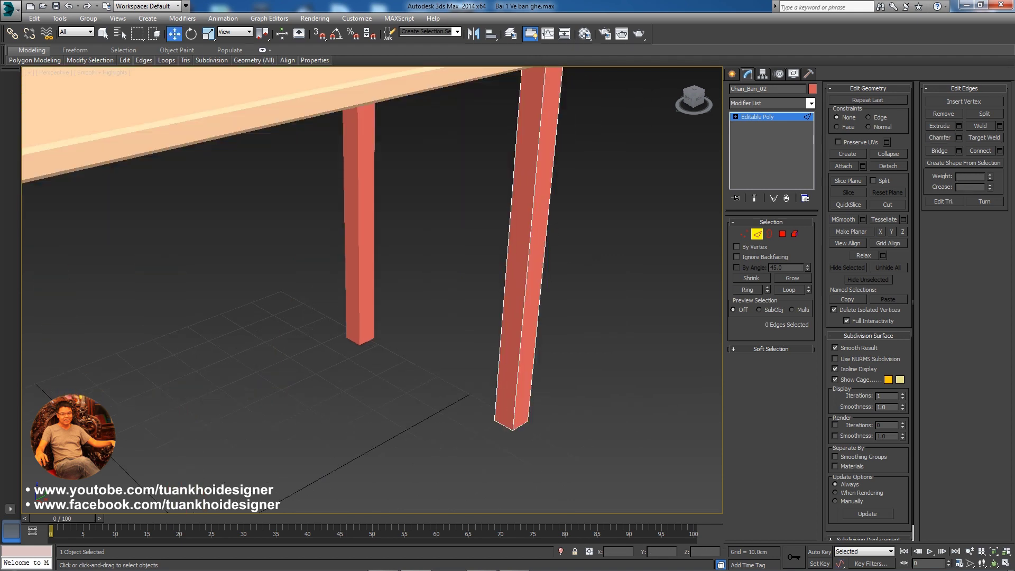
scroll(528, 248, "down", 4)
scroll(529, 248, "down", 2)
Reselect the leg's edges and commit a 0.5 cm chamfer
left_click_drag(614, 385, 459, 91)
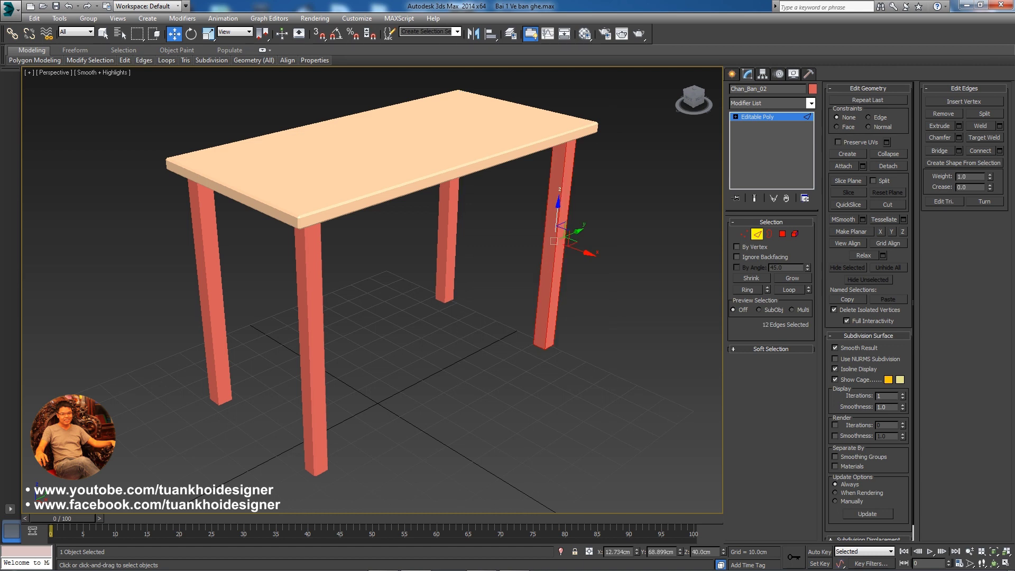
right_click(530, 198)
left_click(512, 261)
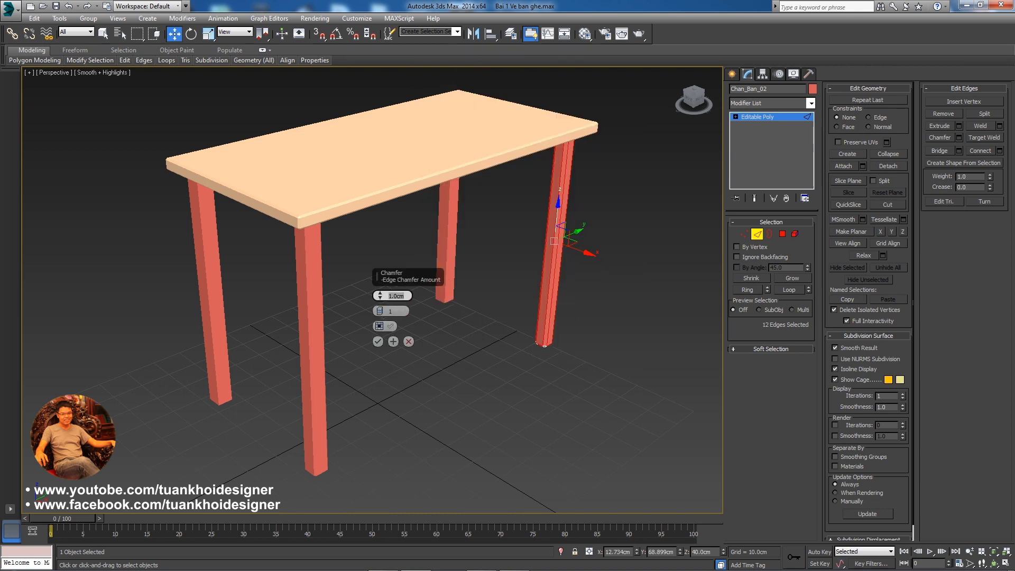
type("0.5")
key("Return")
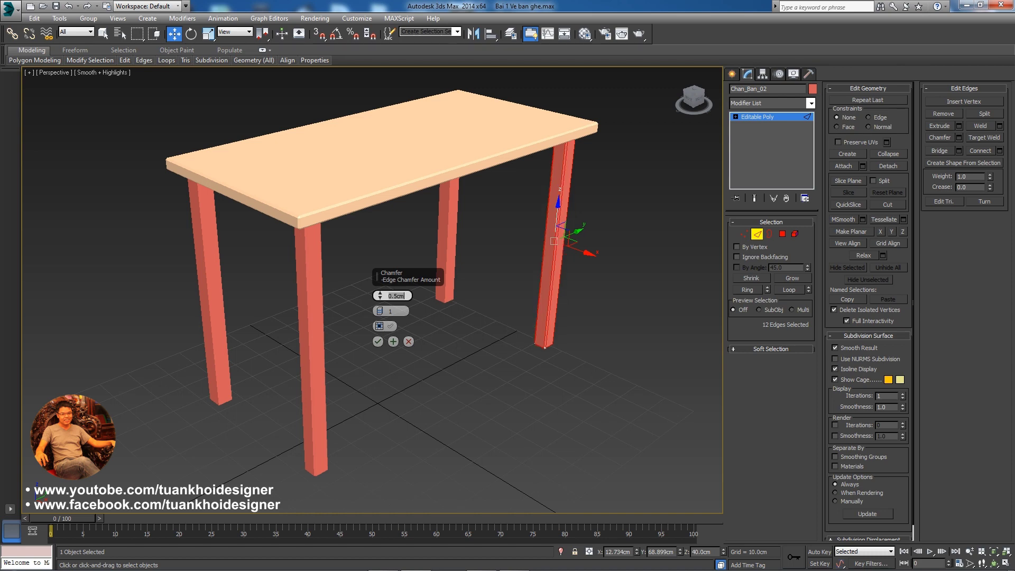
left_click(377, 341)
Reframe the table, leave Edge level, and select leg Chan_Ban_03
middle_click_drag(377, 342, 433, 338, "alt")
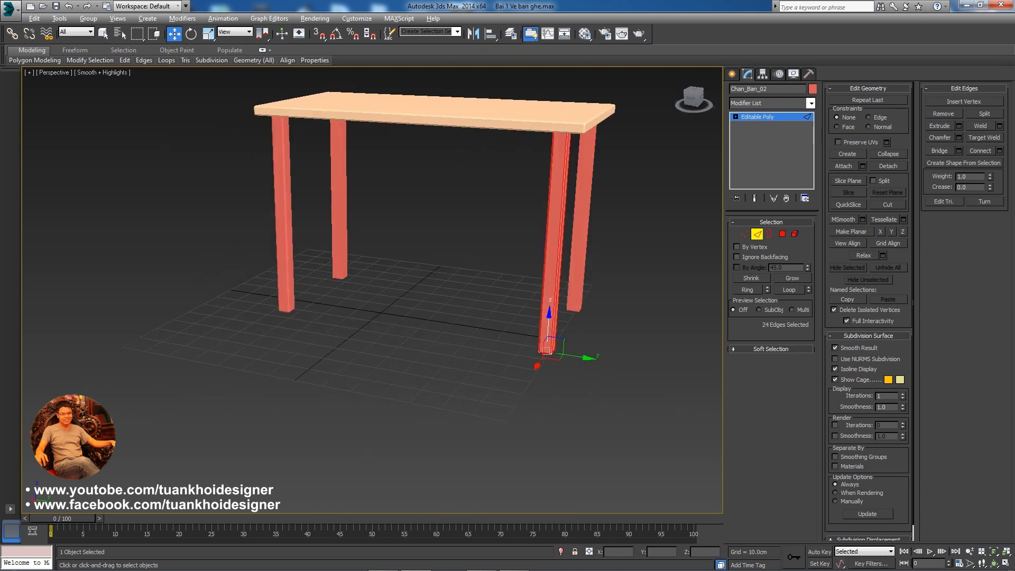
middle_click_drag(547, 328, 365, 317)
scroll(364, 338, "up", 5)
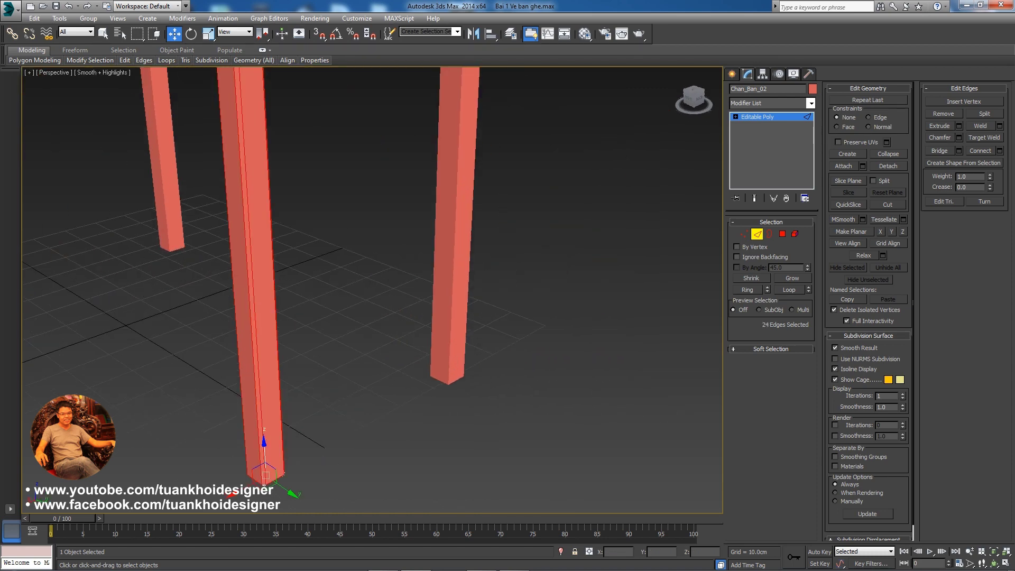
left_click(757, 234)
scroll(454, 376, "down", 3)
scroll(454, 375, "down", 2)
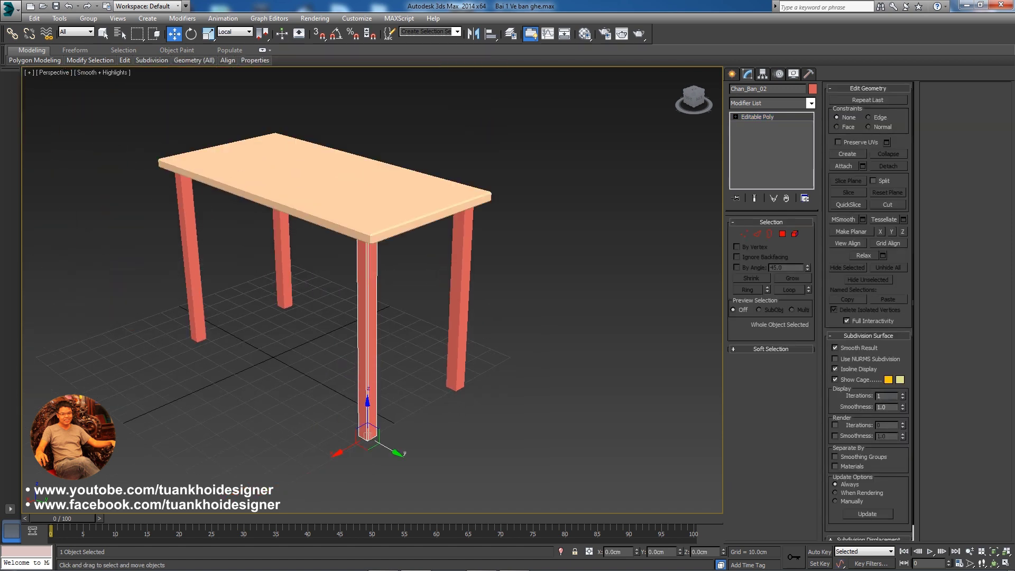
left_click(460, 296)
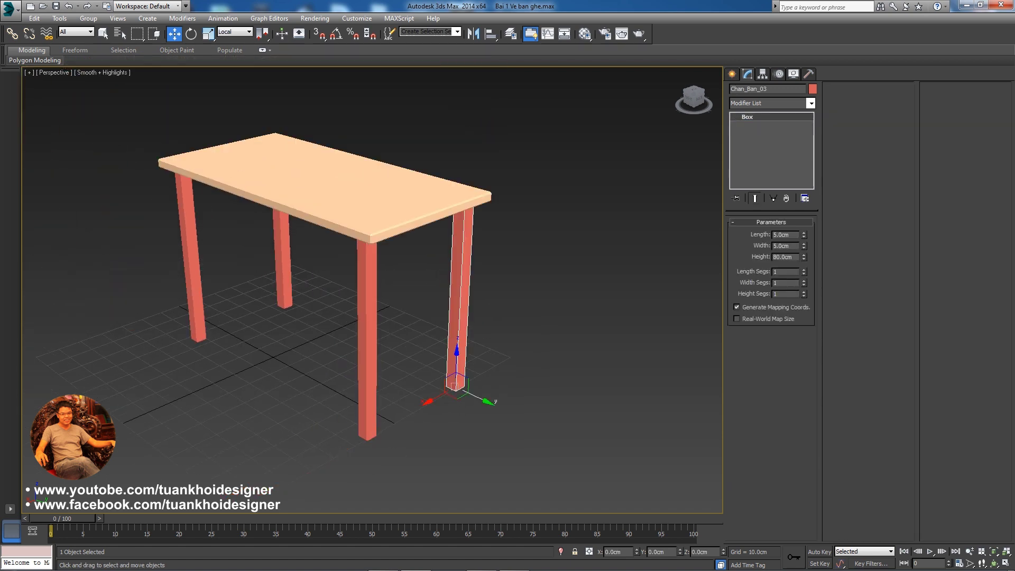
Convert leg Chan_Ban_03 to Editable Poly and select all its edges
scroll(456, 309, "up", 3)
right_click(458, 263)
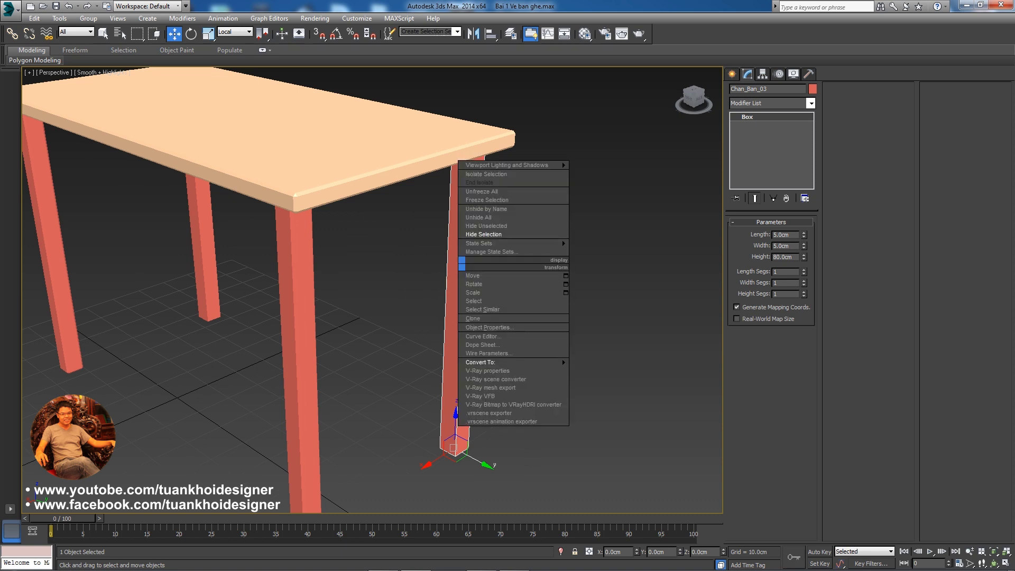
mouse_move(499, 361)
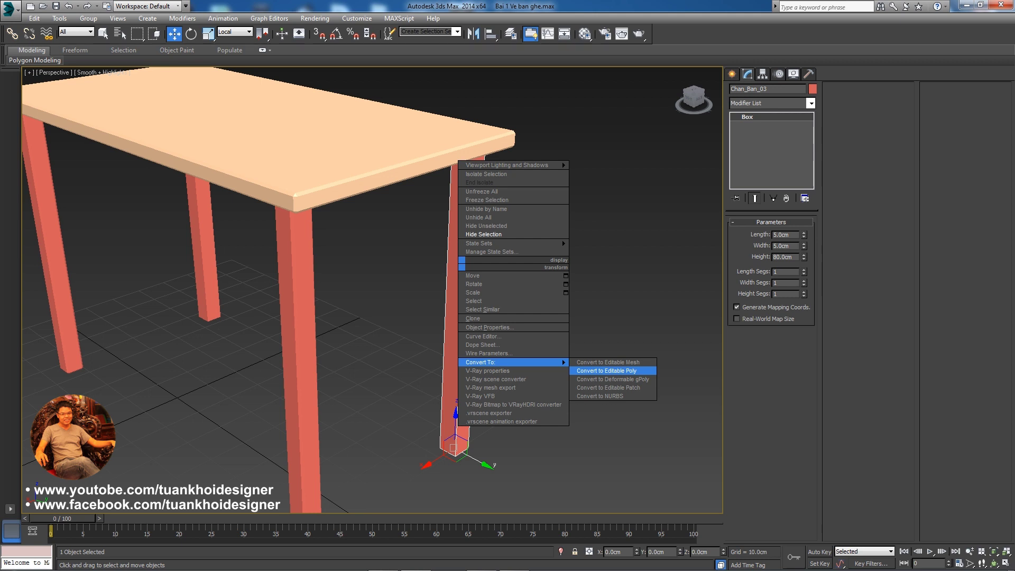
left_click(608, 370)
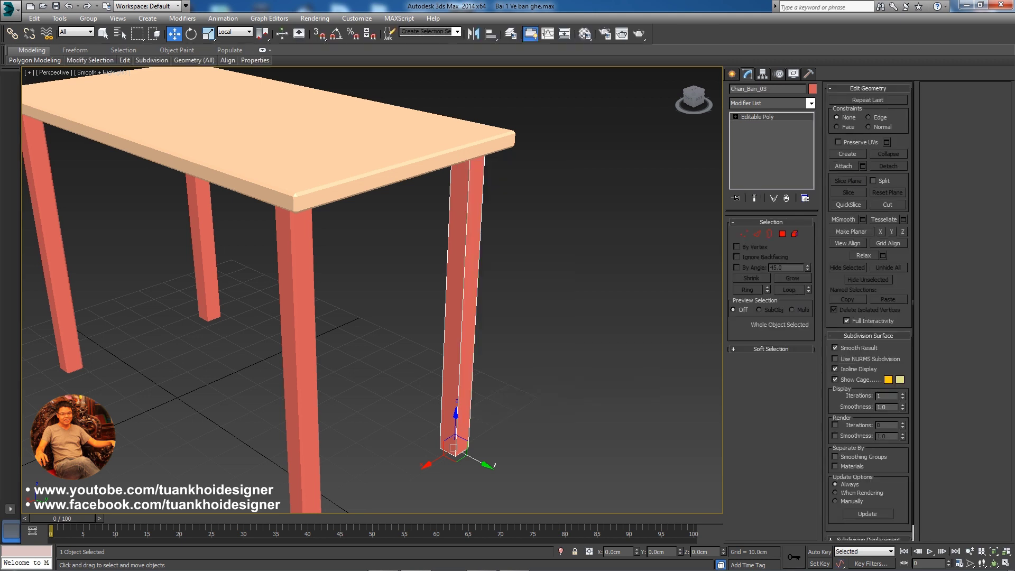
left_click(756, 233)
left_click_drag(392, 103, 574, 398)
Chamfer Chan_Ban_03's selected edges by 0.5 cm and commit
right_click(446, 306)
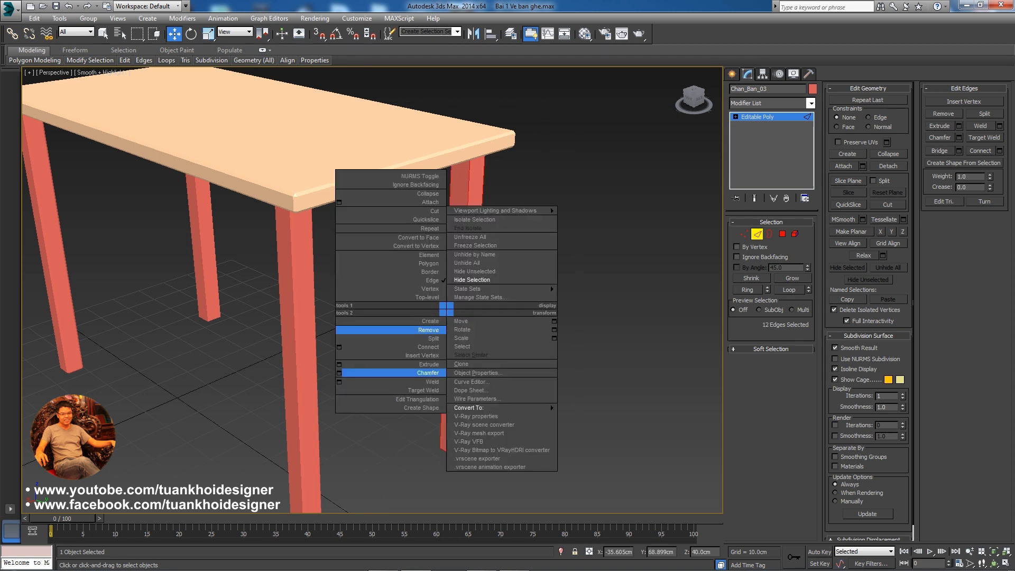
left_click(423, 338)
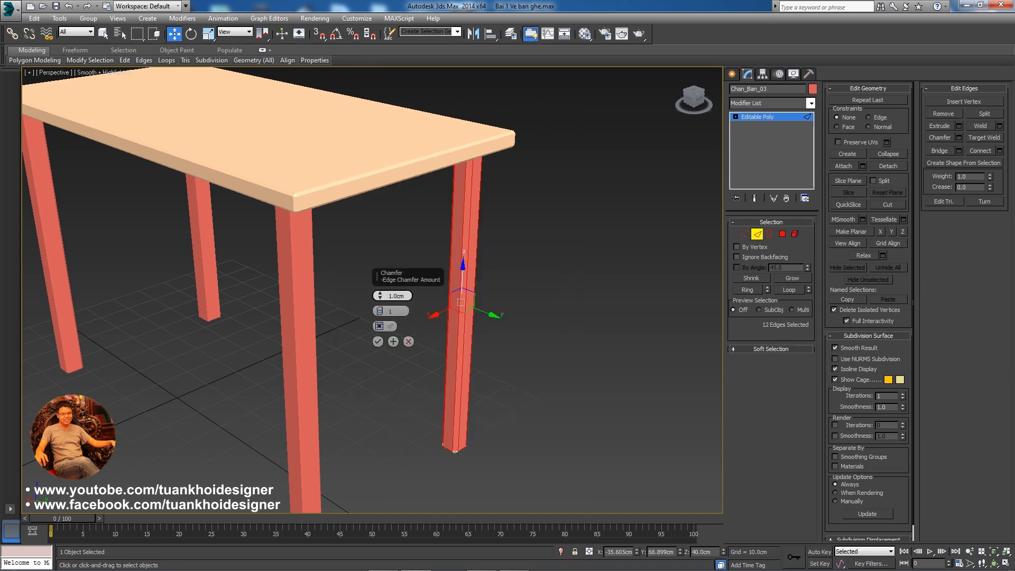
double_click(401, 296)
type("0.5")
key("Return")
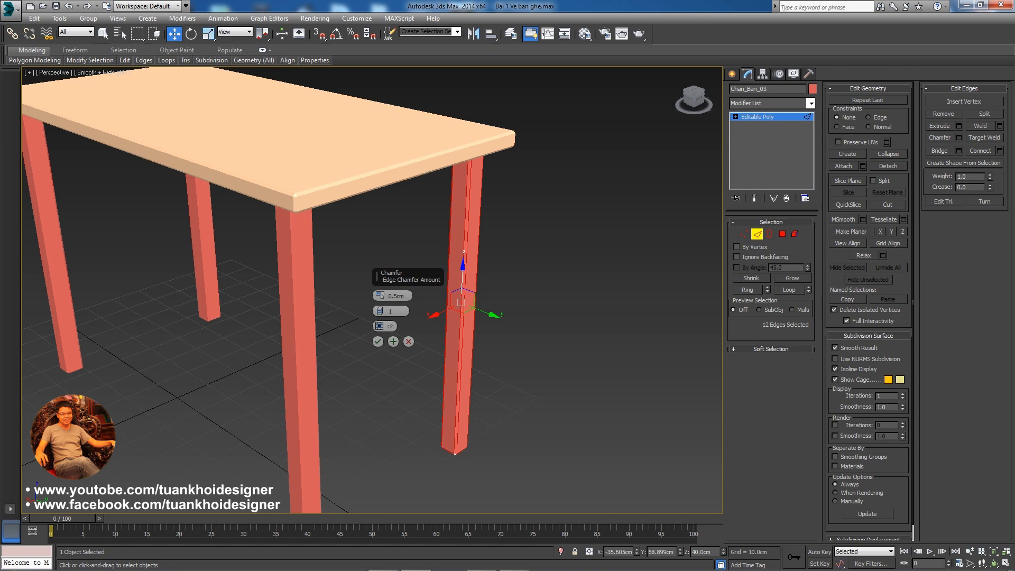
left_click(377, 341)
scroll(364, 350, "down", 5)
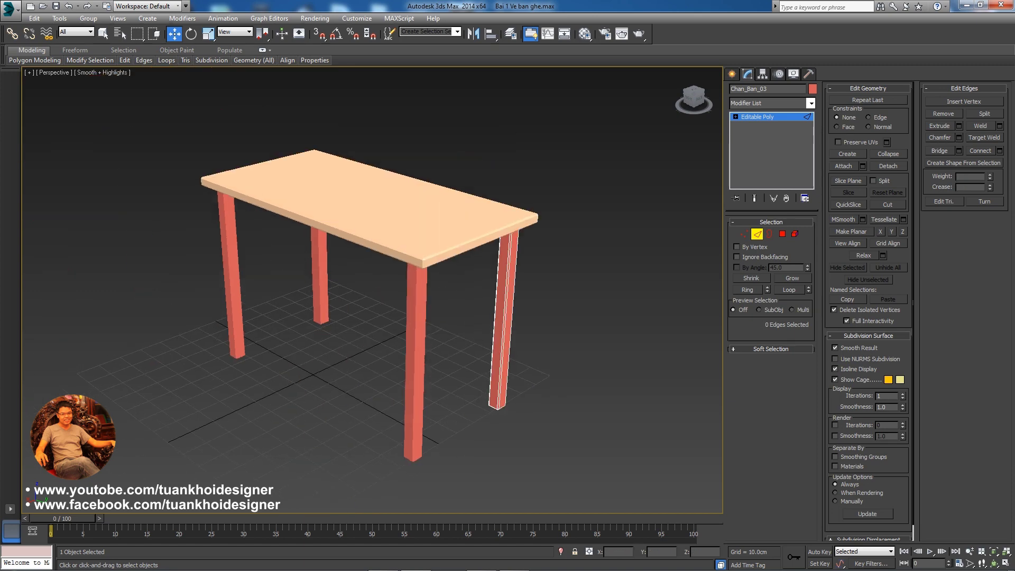
middle_click_drag(369, 264, 339, 264, "alt")
scroll(338, 265, "up", 4)
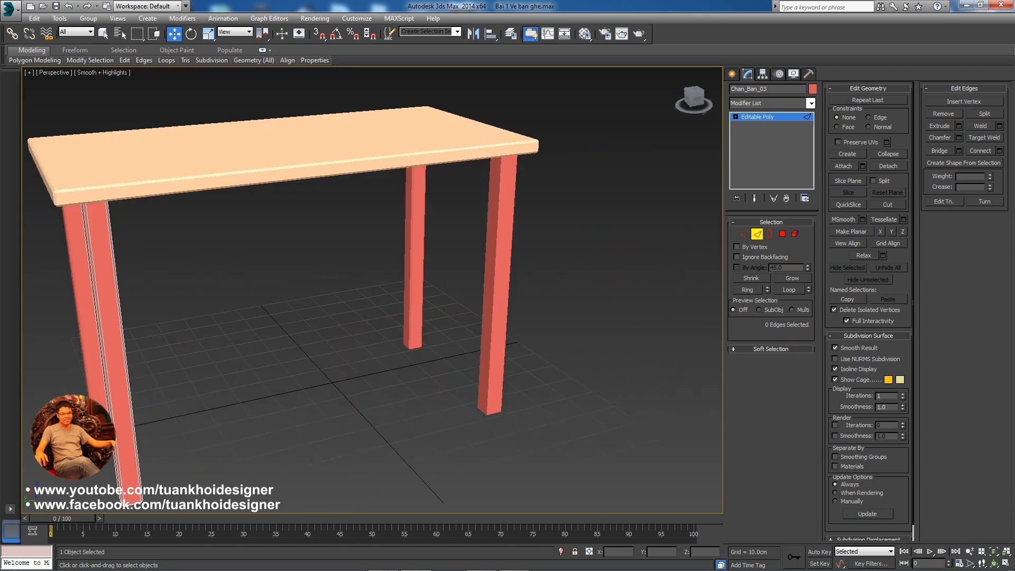
Convert leg Chan_Ban_04 to Editable Poly and select all its edges
key("2")
left_click(494, 296)
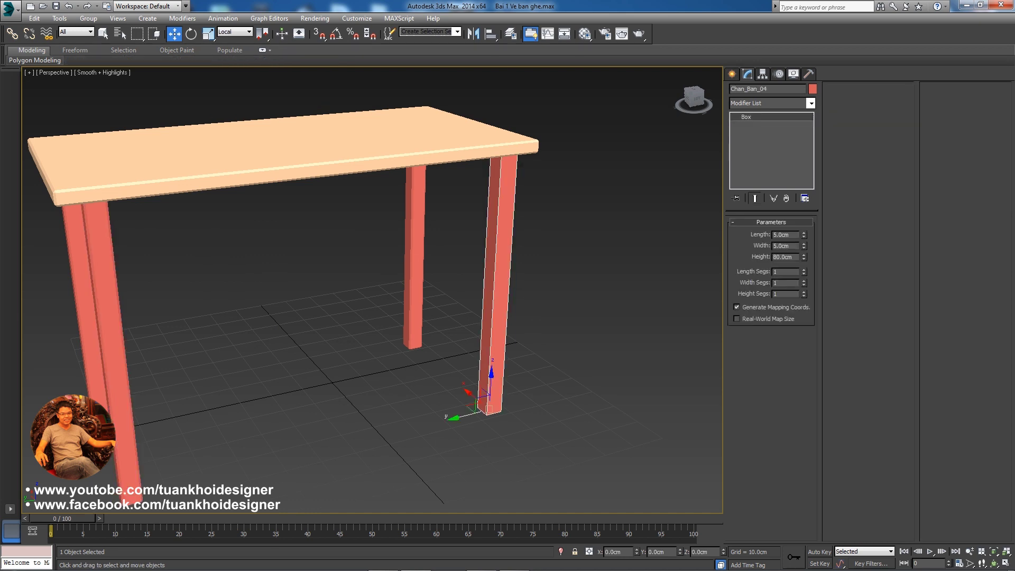
right_click(605, 235)
mouse_move(547, 333)
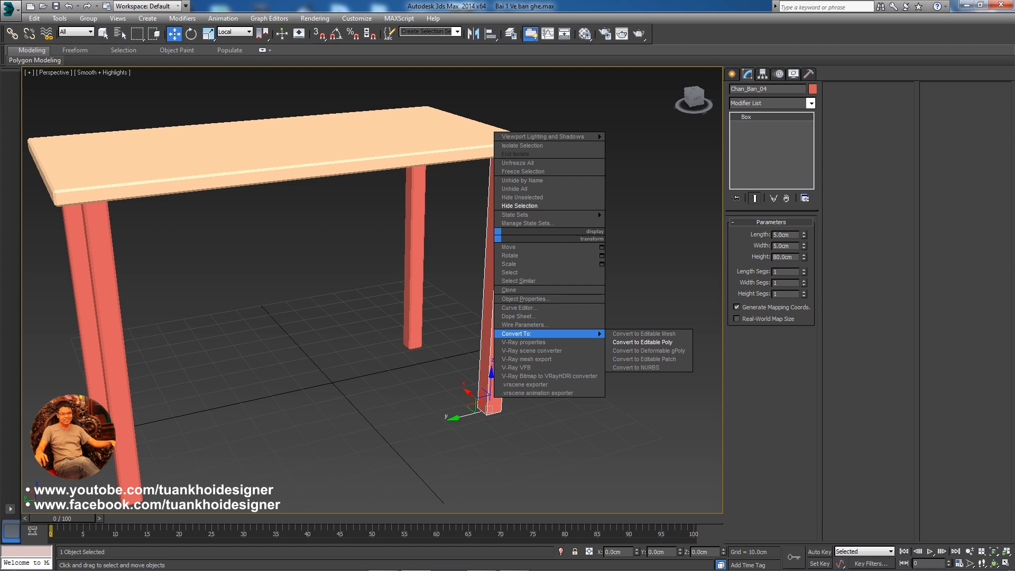
left_click(642, 342)
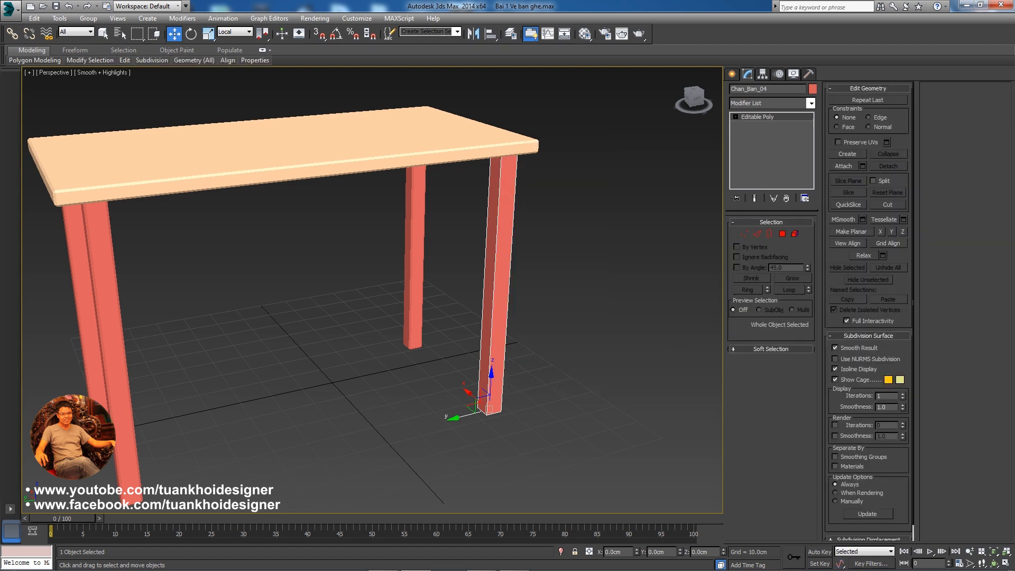
left_click(757, 234)
left_click_drag(395, 91, 583, 392)
Chamfer Chan_Ban_04's edges by 0.5 cm, then clear the selection and exit Edge level
right_click(487, 272)
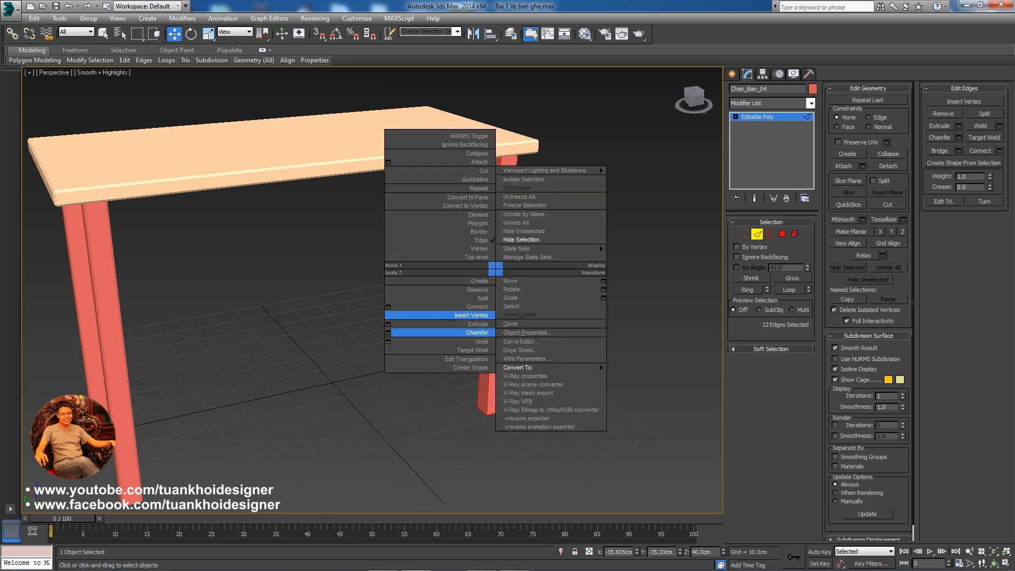
left_click(476, 333)
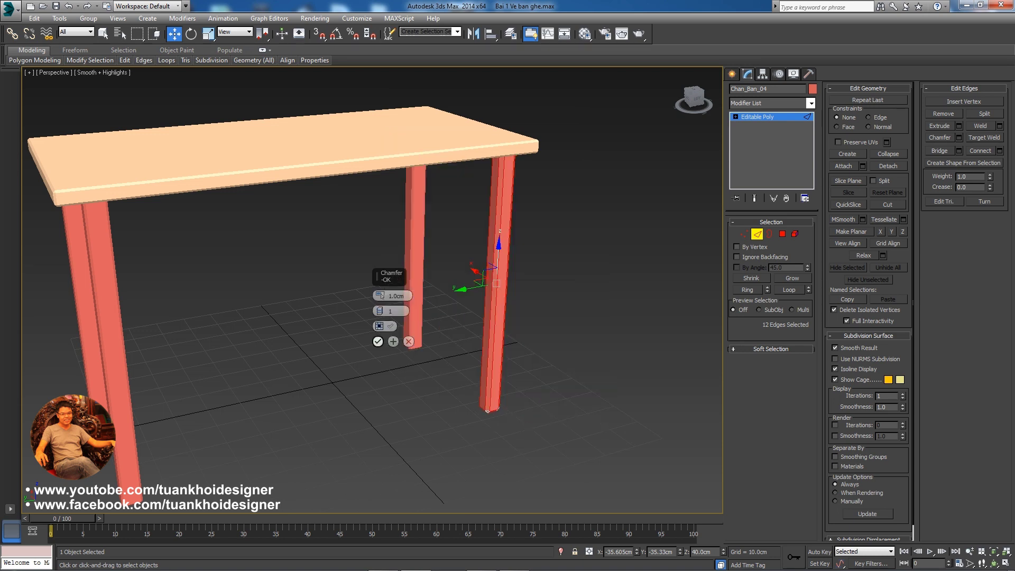
type("0.5")
key("Return")
key("Return")
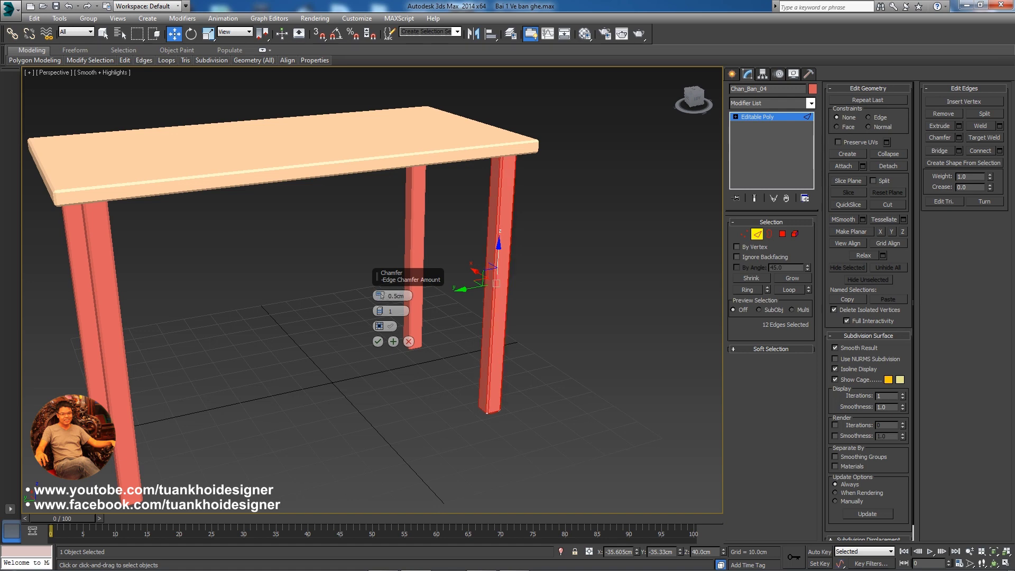
scroll(377, 341, "down", 1)
left_click(377, 341)
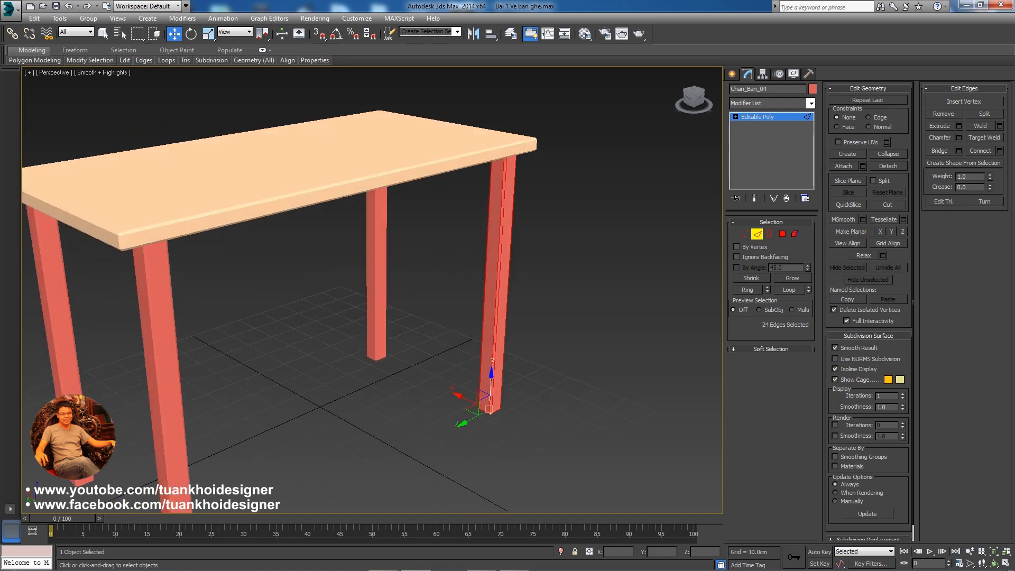
scroll(377, 341, "down", 4)
middle_click_drag(370, 291, 285, 275, "alt")
left_click(370, 132)
key("2")
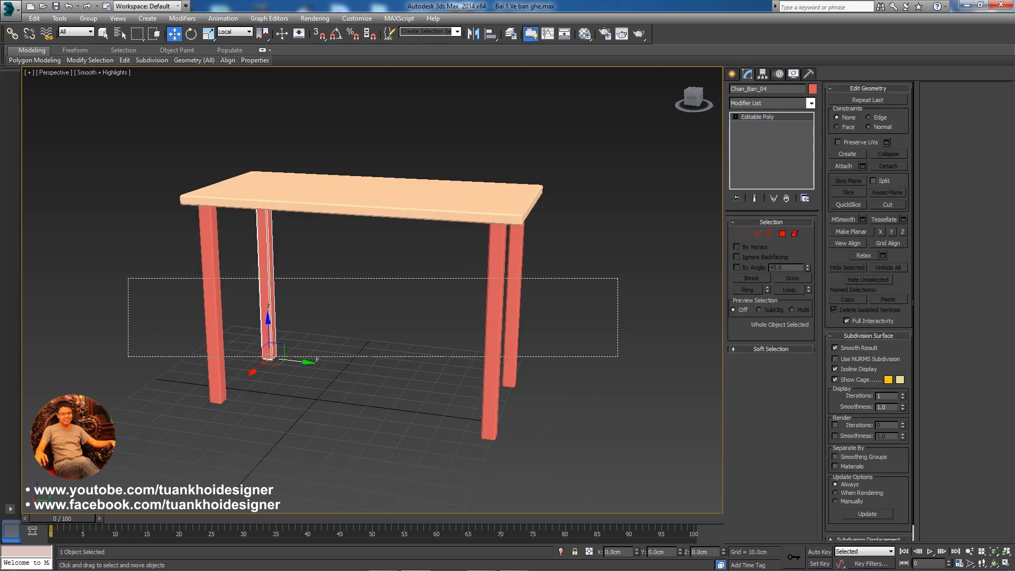
left_click_drag(617, 279, 128, 333)
left_click(812, 88)
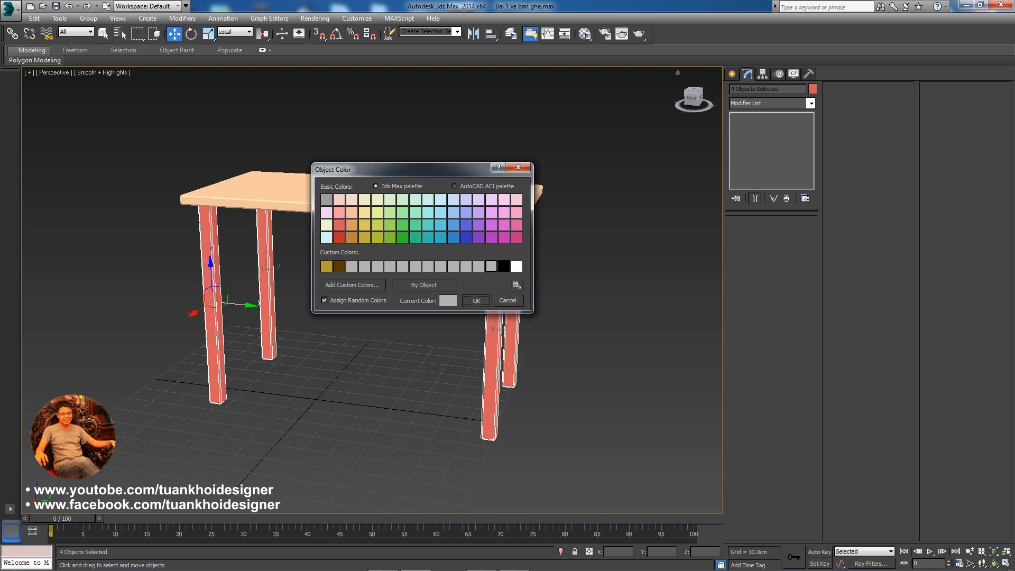
left_click(476, 300)
middle_click_drag(370, 317, 401, 317, "alt")
left_click(359, 211)
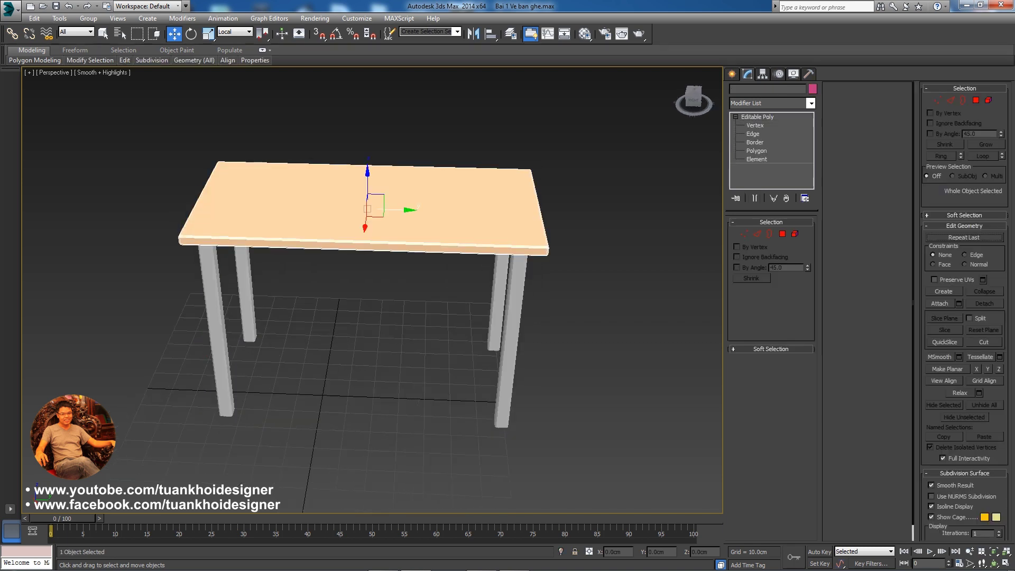
left_click(812, 88)
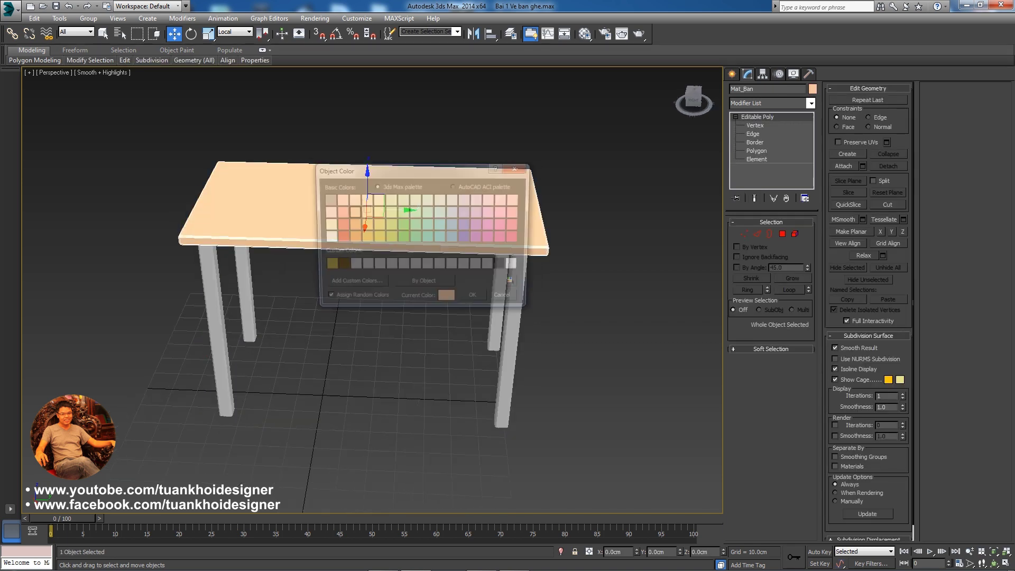
key("Down")
key("Down")
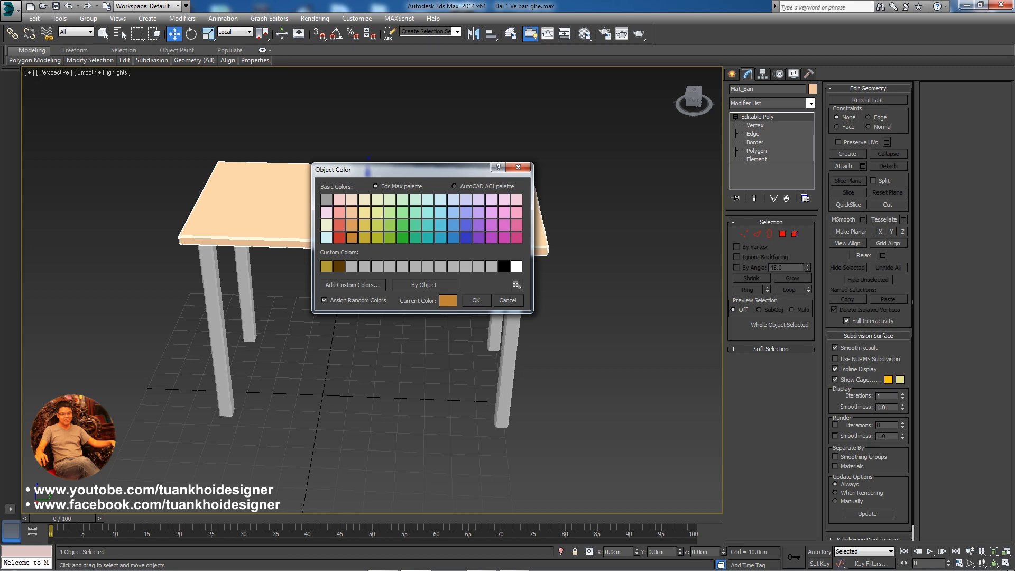
key("Return")
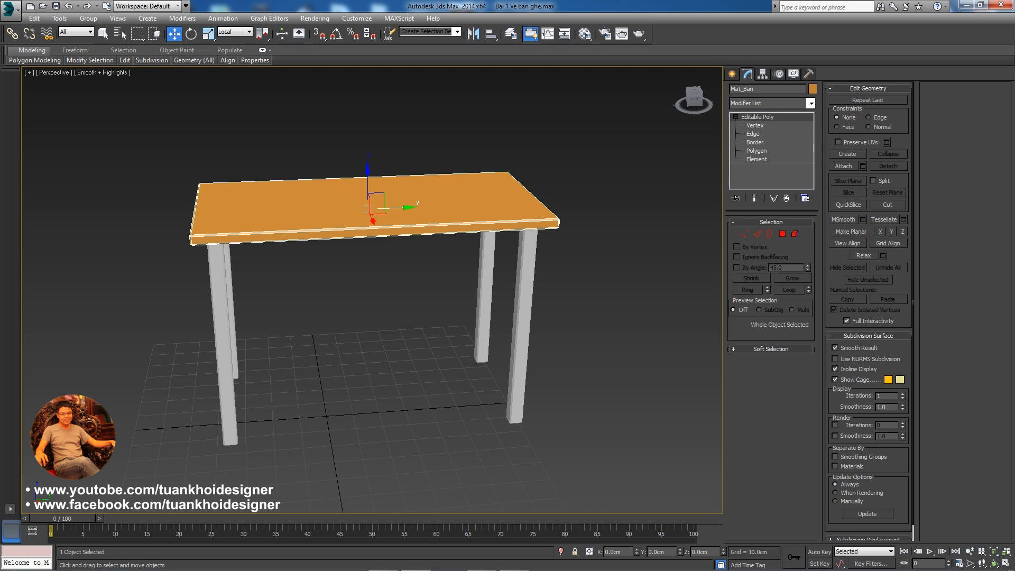
middle_click_drag(370, 317, 343, 312, "alt")
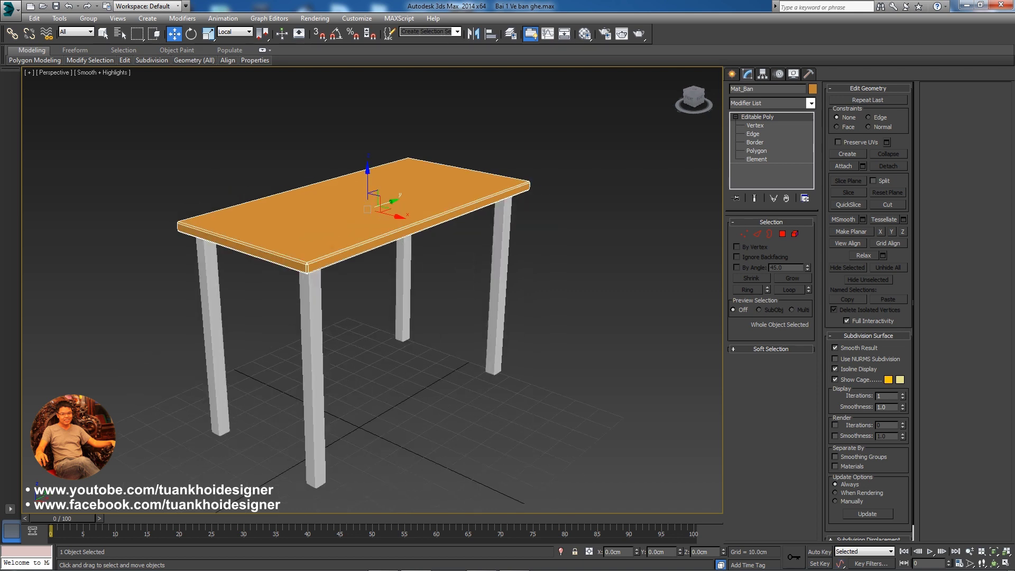
key("ctrl+d")
left_click(354, 212)
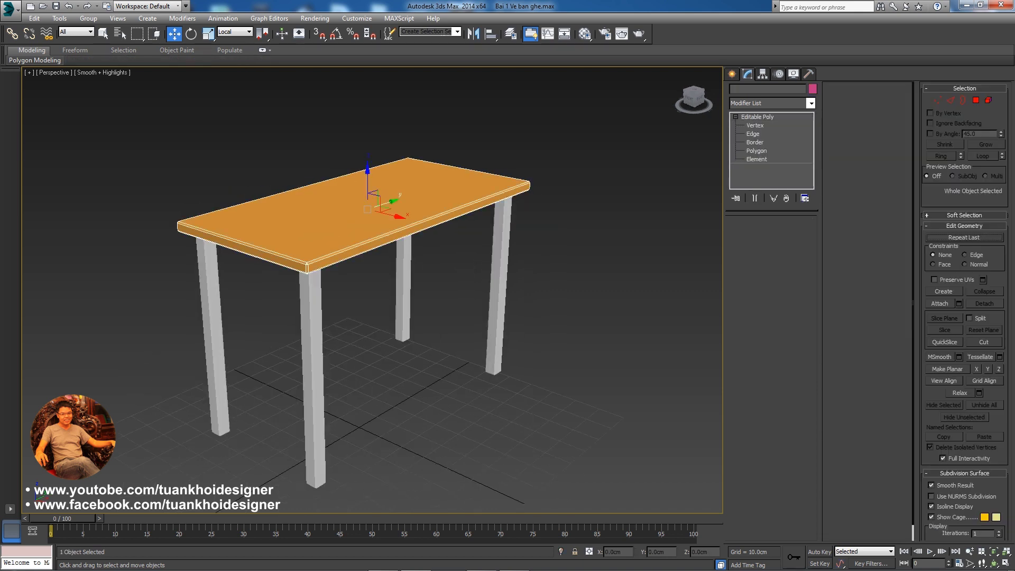
middle_click_drag(369, 317, 391, 317, "alt")
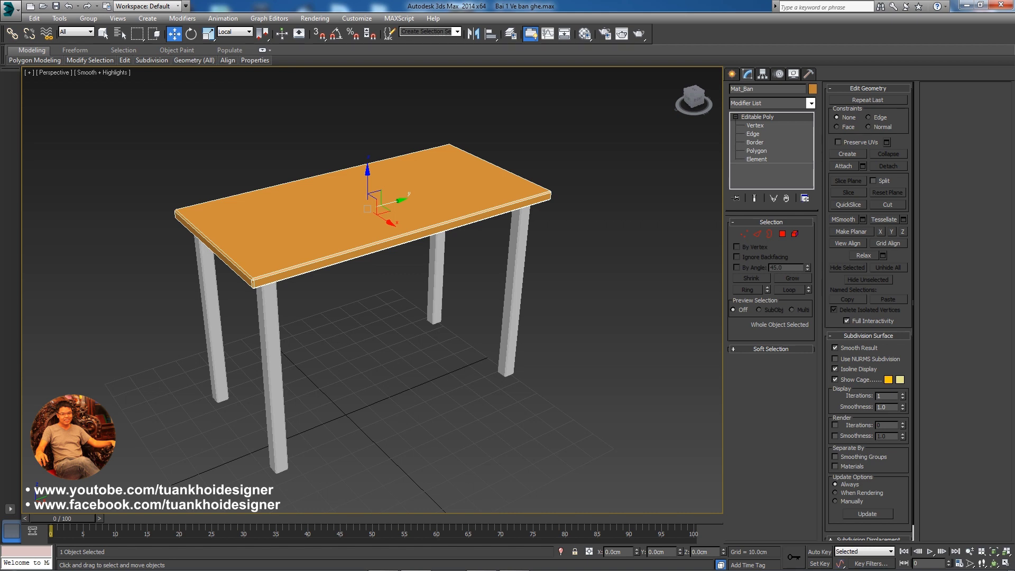
key("ctrl+d")
key("ctrl+z")
key("ctrl+d")
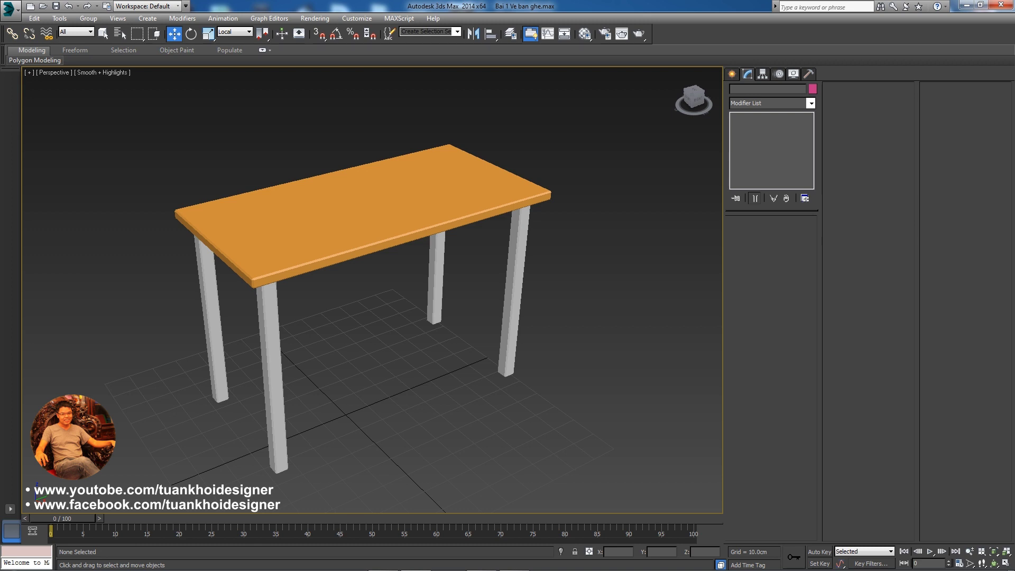
key("m")
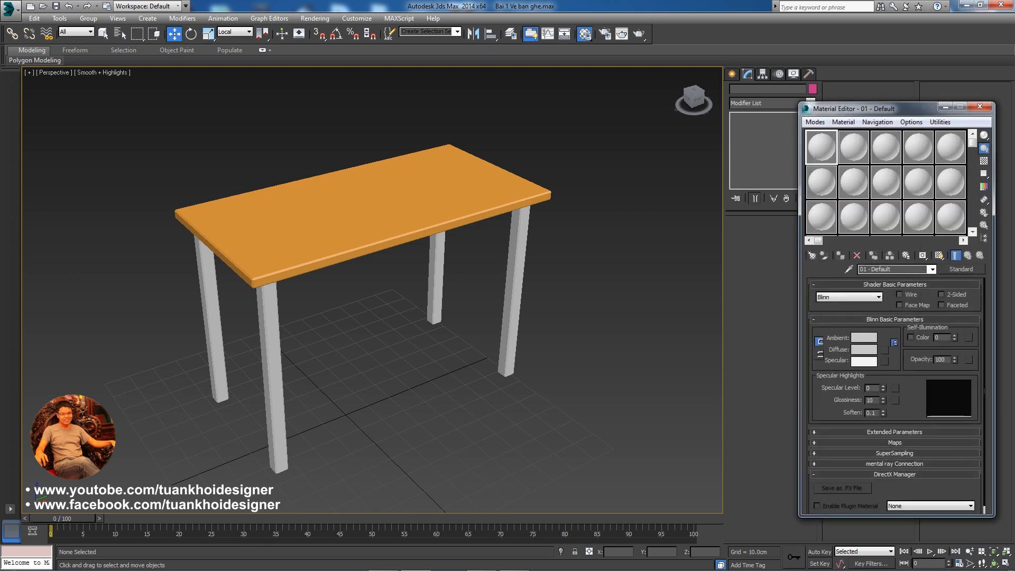
Reposition the Material Editor and cycle sample slots back to the 5x3 layout
left_click_drag(845, 108, 531, 95)
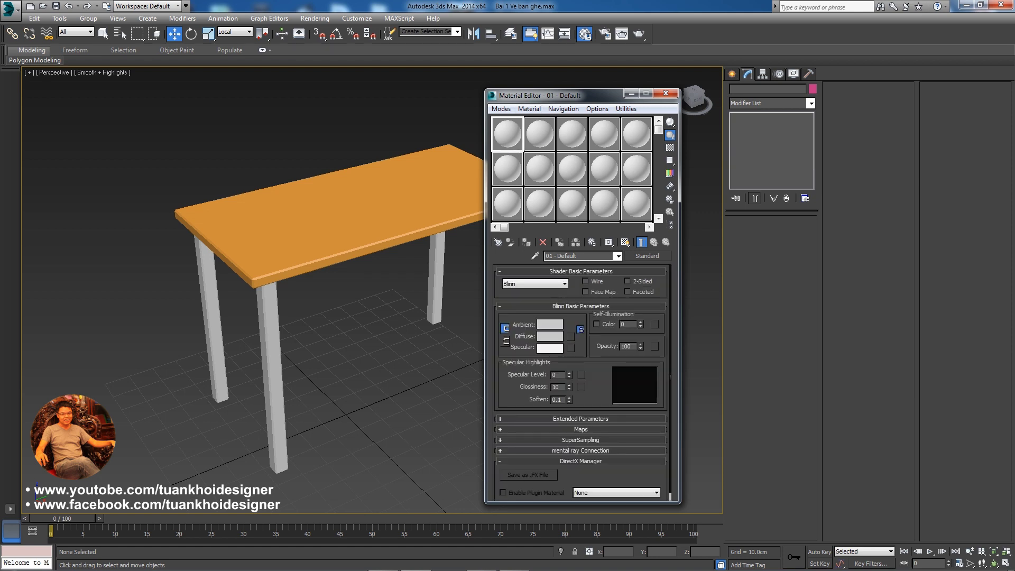
left_click_drag(555, 95, 572, 97)
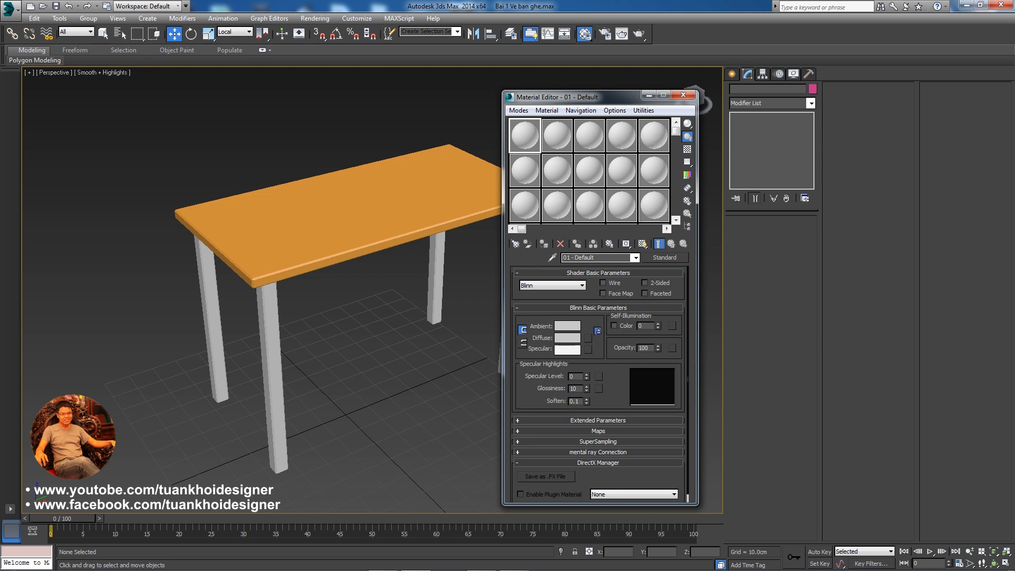
left_click(614, 110)
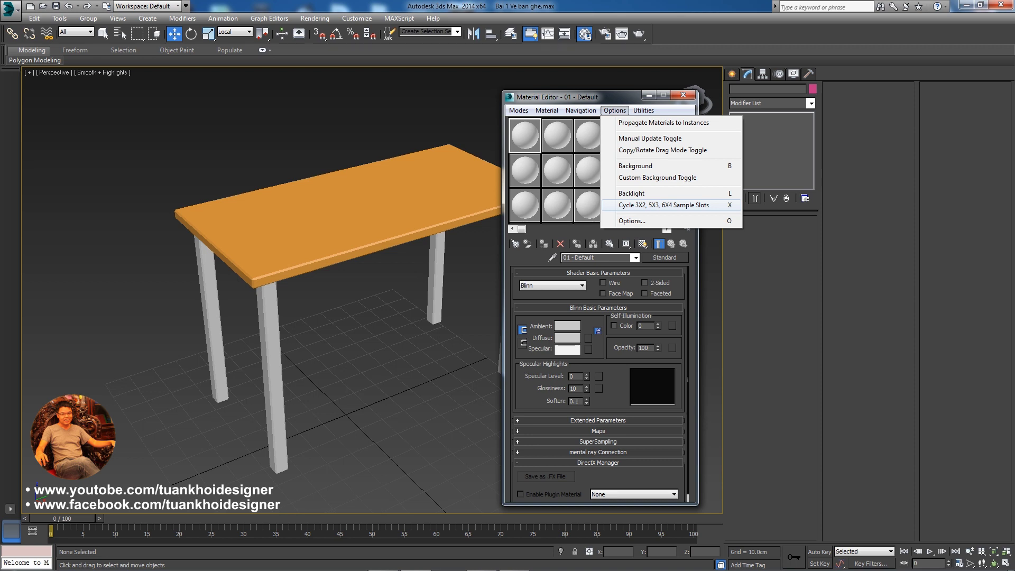
left_click(663, 204)
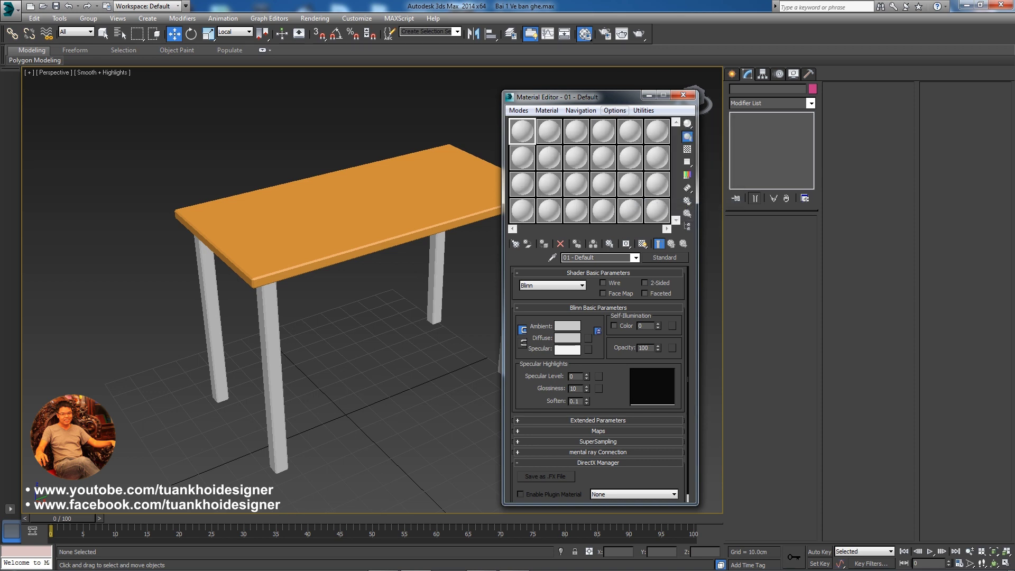
left_click(614, 110)
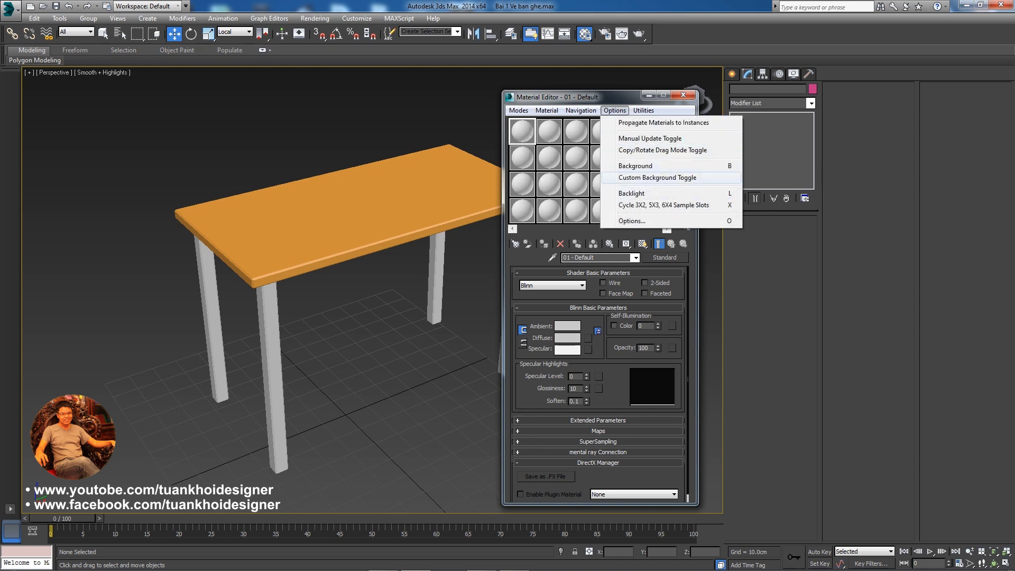
left_click(664, 204)
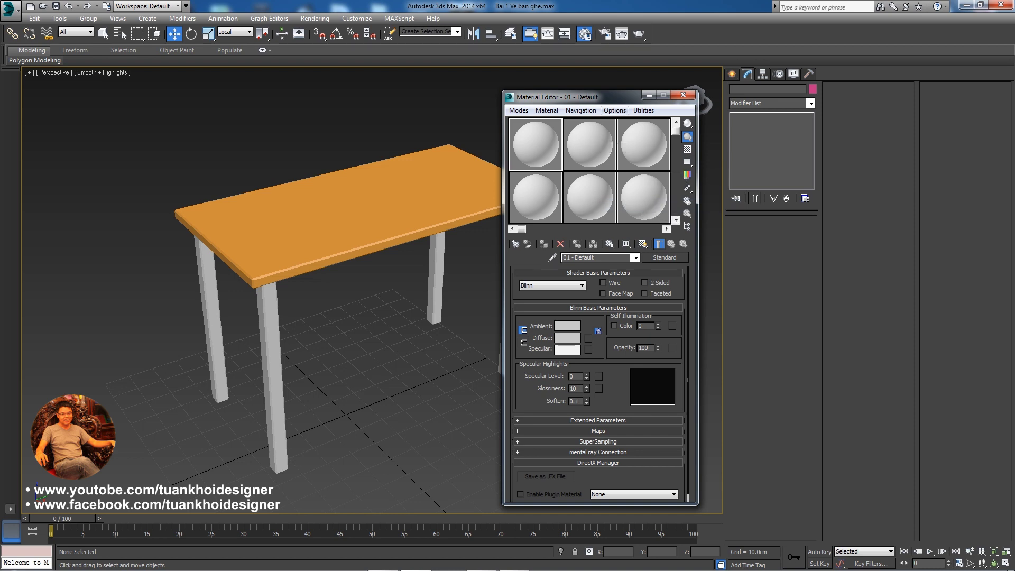
left_click(614, 110)
left_click(663, 204)
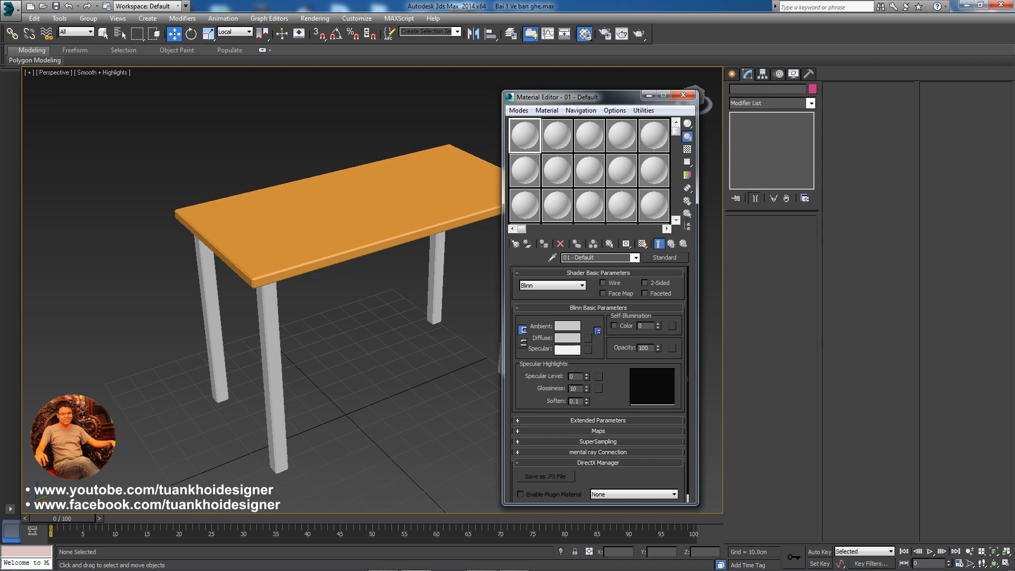
Rename the first material '01 - Default' to Go1 and select the tabletop Mat_Ban
left_click(590, 257)
type("Go")
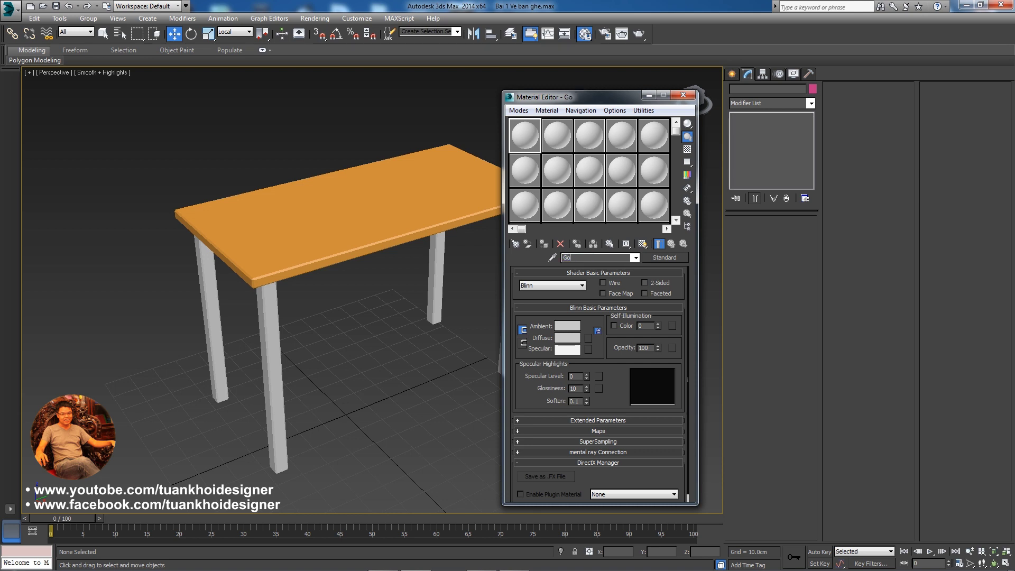
type("1")
left_click(370, 211)
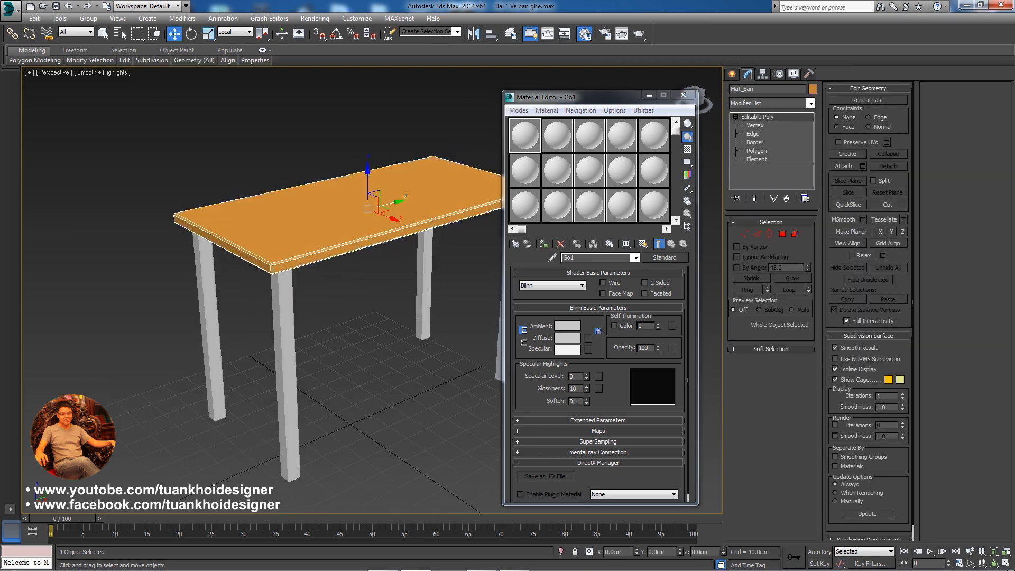
middle_click_drag(317, 317, 296, 324, "alt")
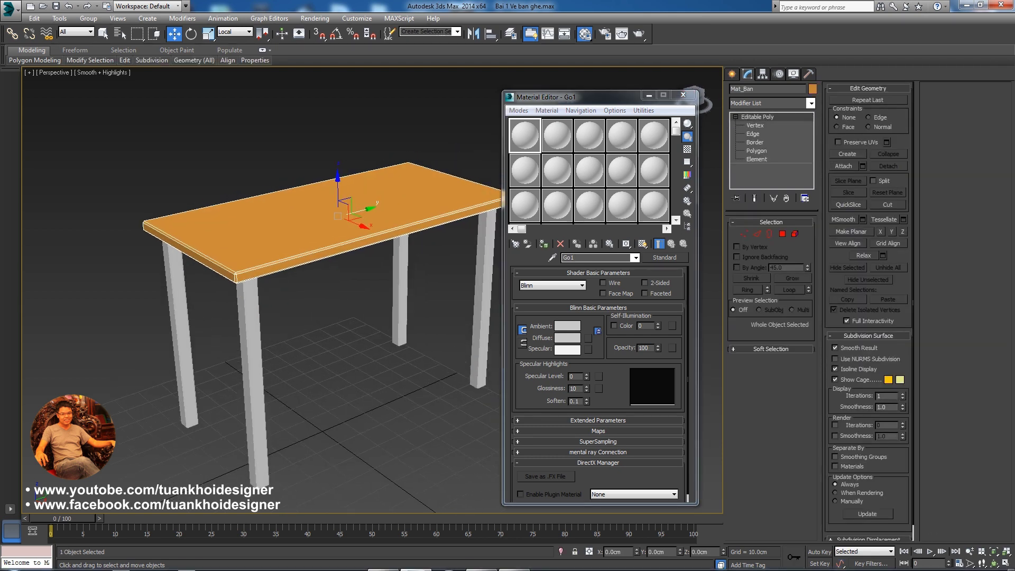
left_click(383, 559)
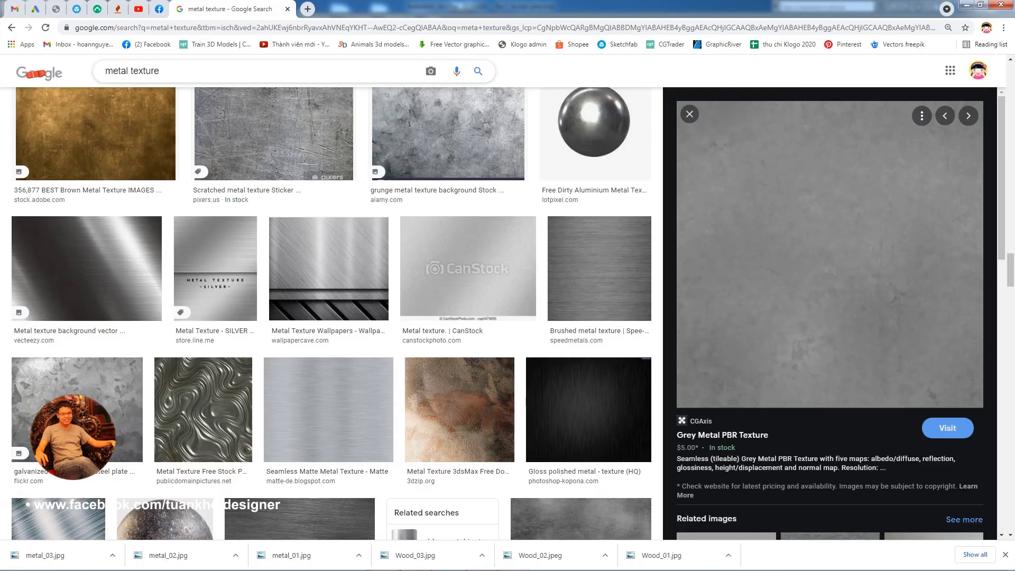
Change the Google Images search from metal to 'wood texture' and run it
double_click(116, 71)
type("wood")
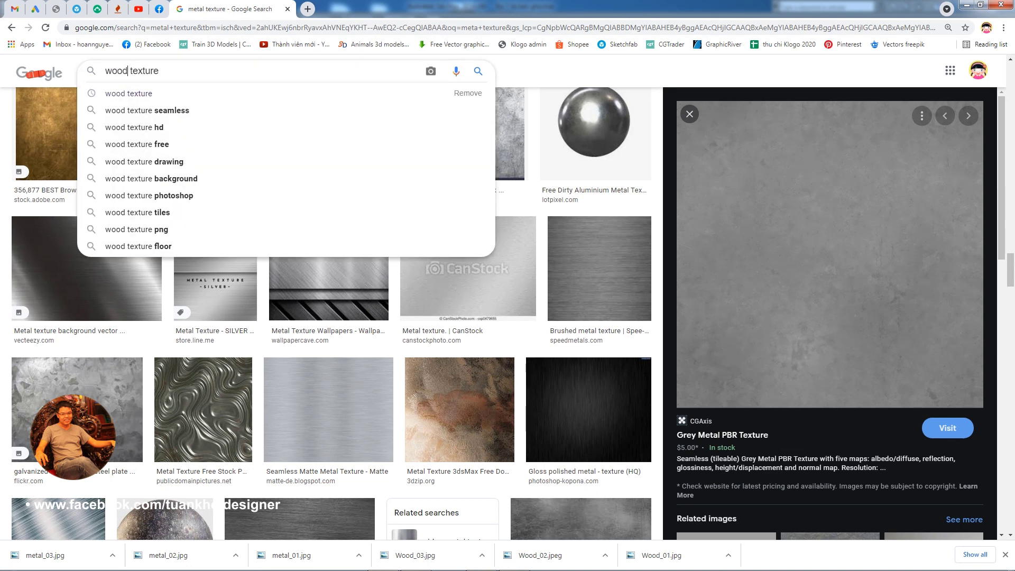
key("Return")
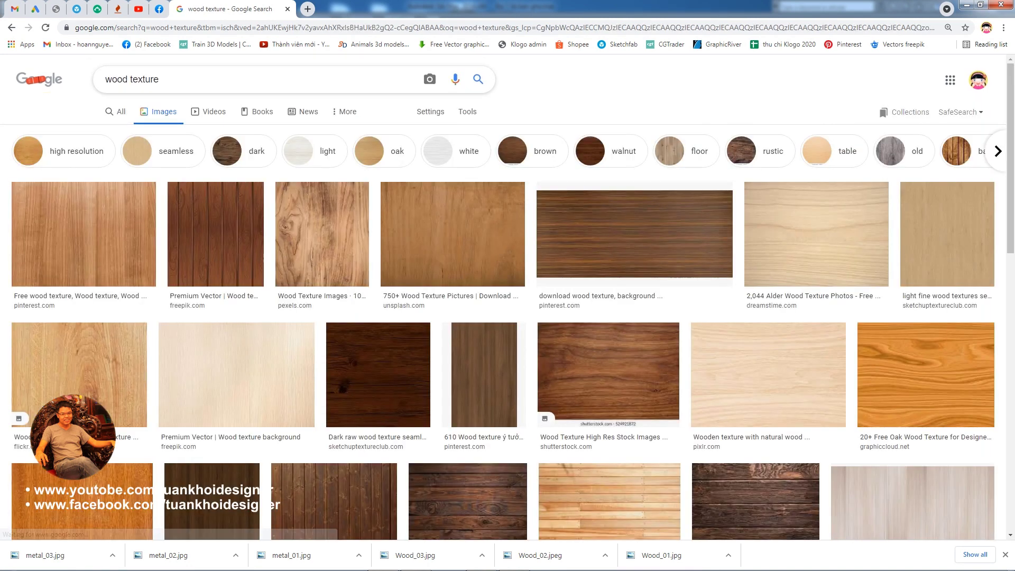
left_click_drag(113, 80, 158, 80)
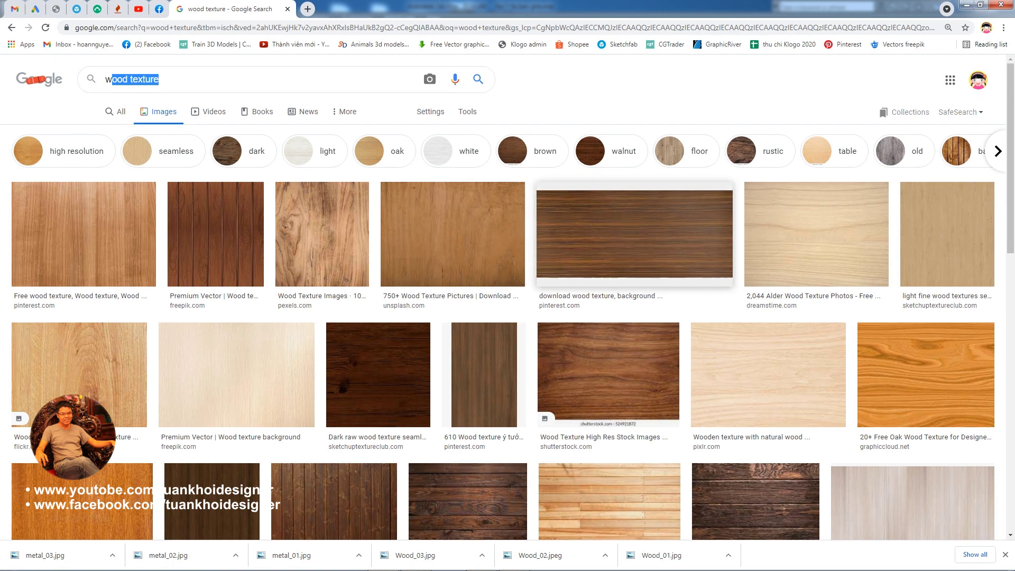
Preview several wood texture results and settle on the light natural wood image
left_click(453, 234)
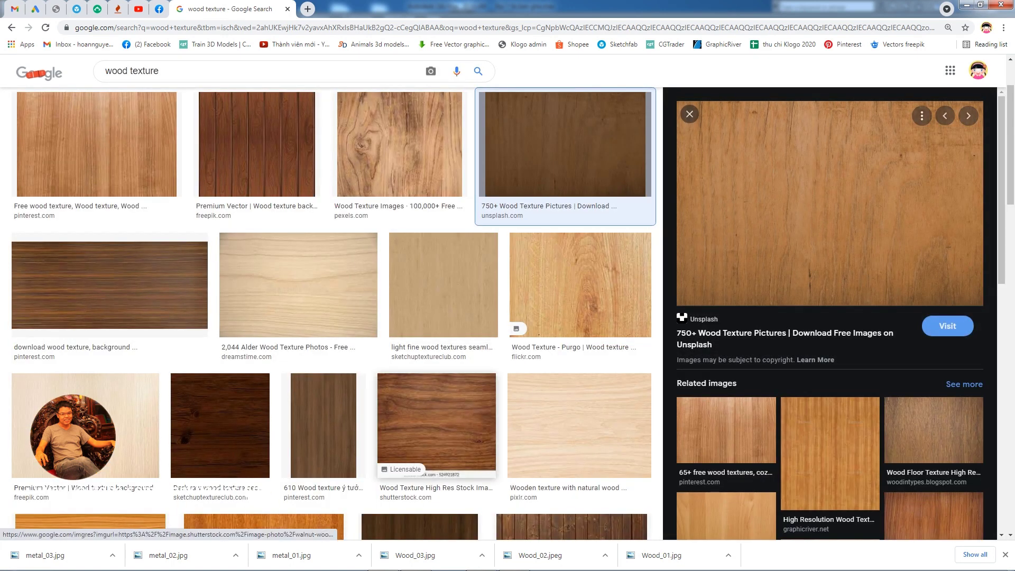
left_click(436, 422)
left_click(109, 286)
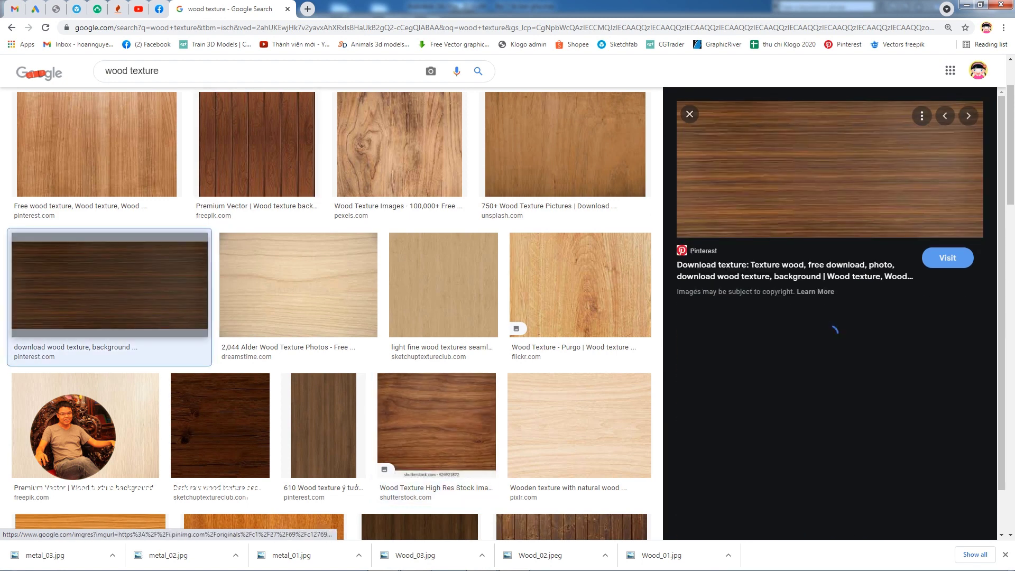
scroll(830, 211, "down", 3)
scroll(830, 317, "down", 1)
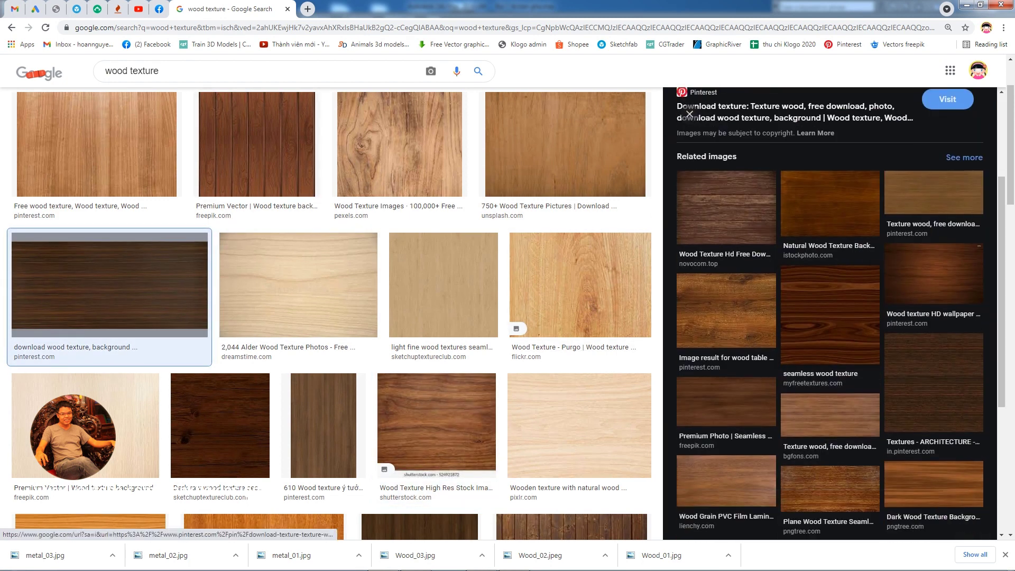
left_click(829, 317)
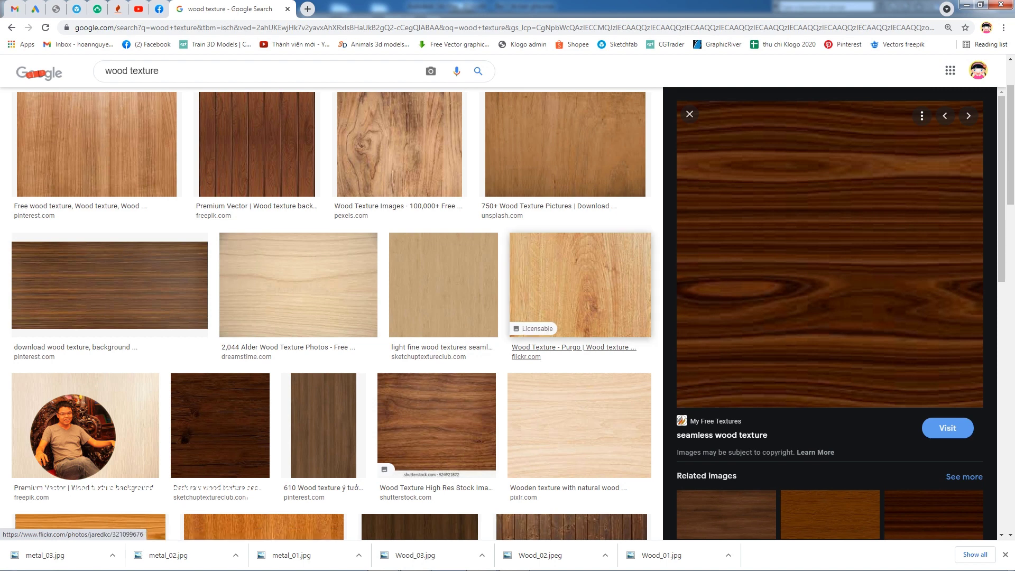
scroll(579, 328, "down", 2)
left_click(579, 327)
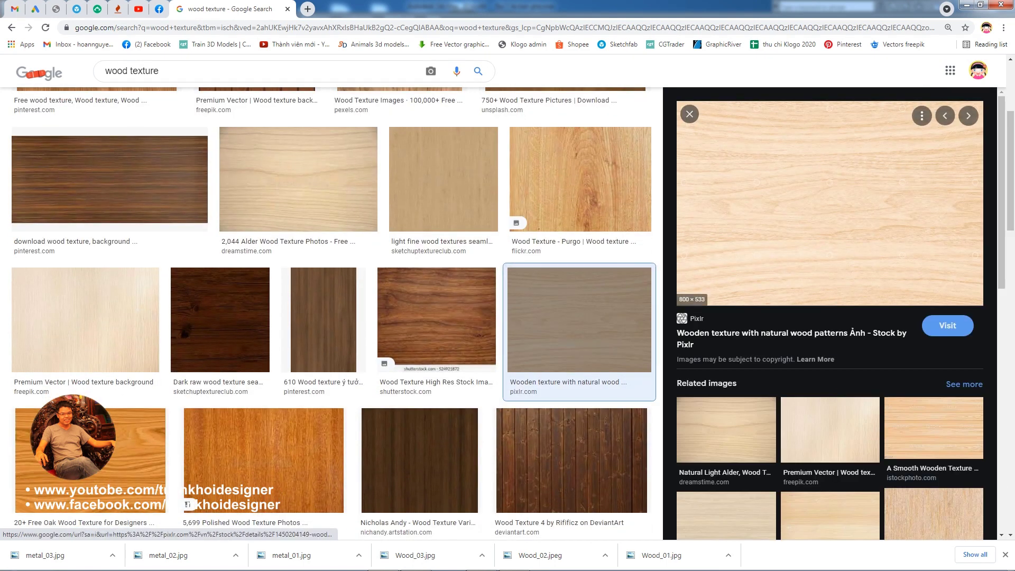
Save the light natural wood image as Wood_04 in the Materials folder
right_click(787, 227)
left_click(825, 326)
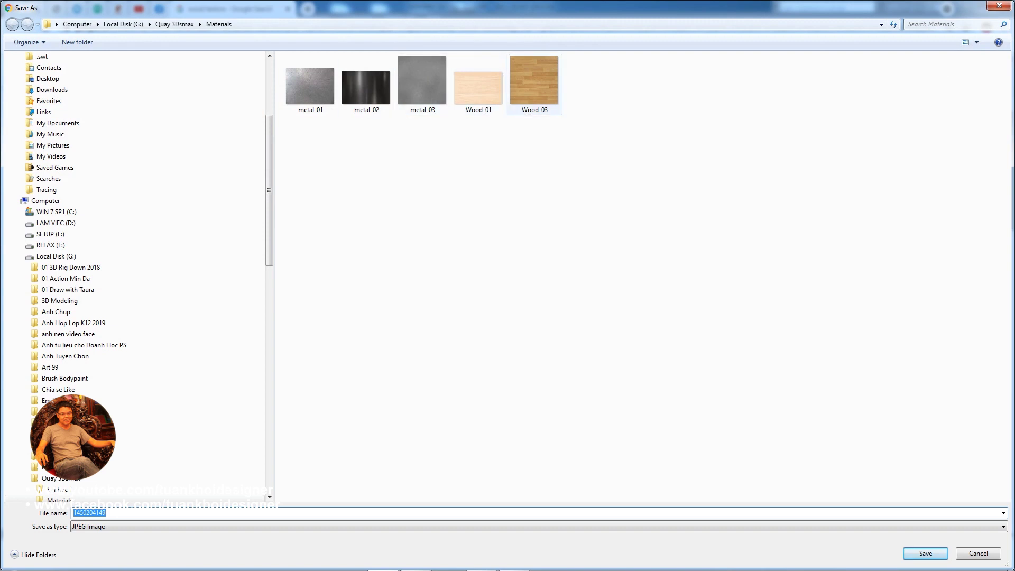
left_click(533, 82)
key("Tab")
key("End")
key("BackSpace")
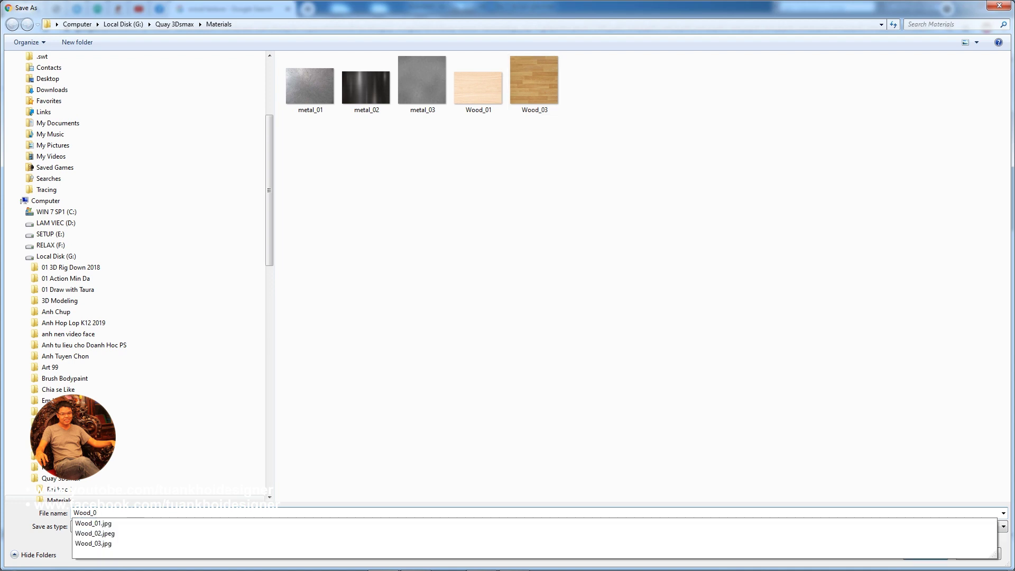
type("4")
key("Return")
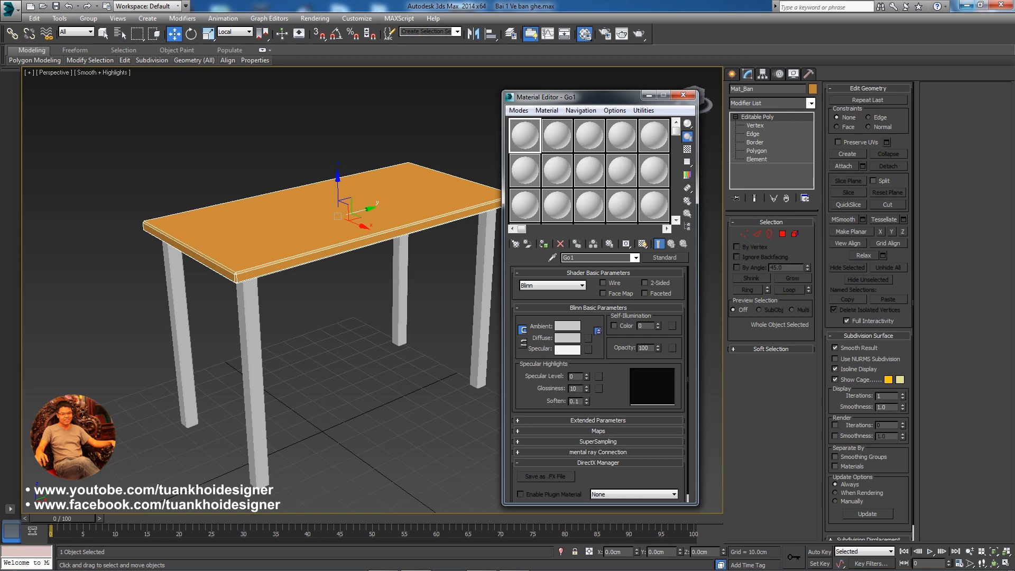
middle_click_drag(317, 338, 280, 346, "alt")
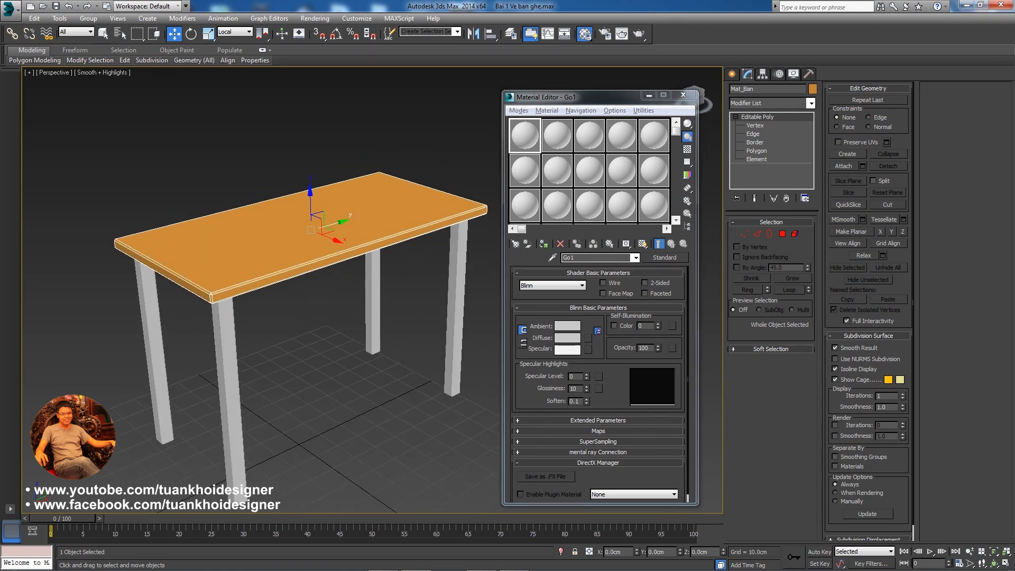
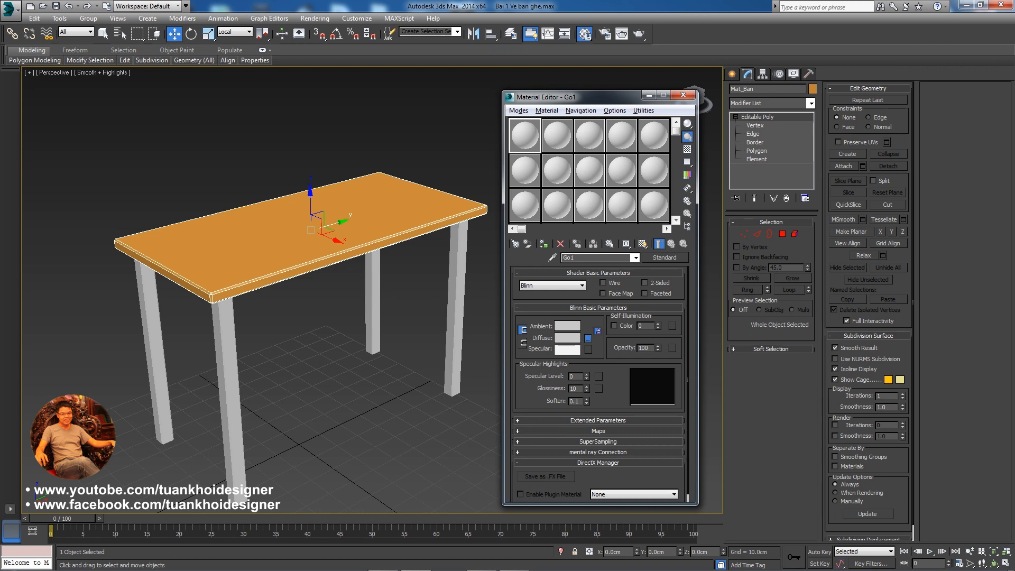
Load Wood_01 from the Quay 3Dsmax > Materials folder as the first material's diffuse bitmap
left_click(588, 338)
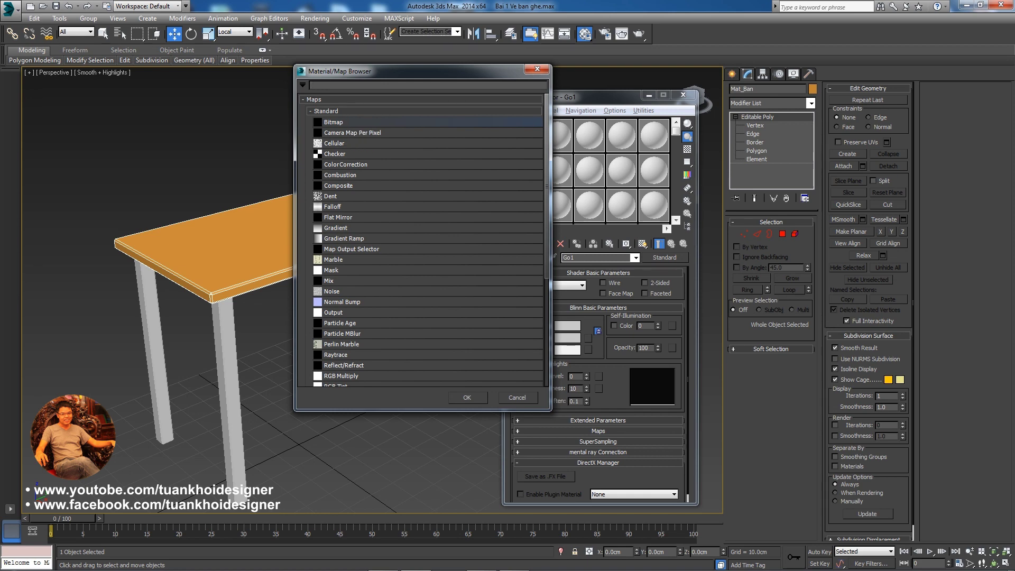
double_click(332, 122)
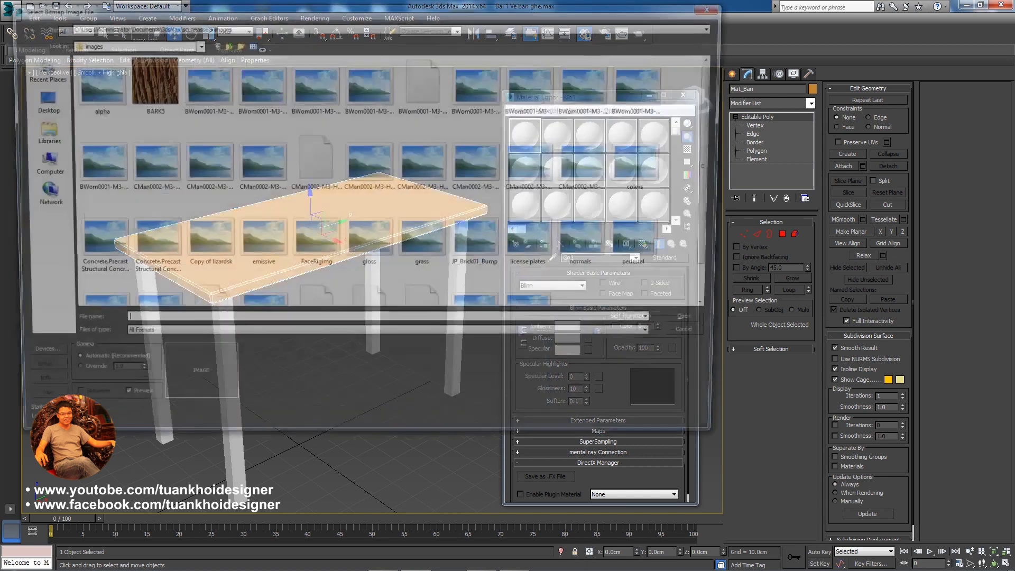
left_click(718, 25)
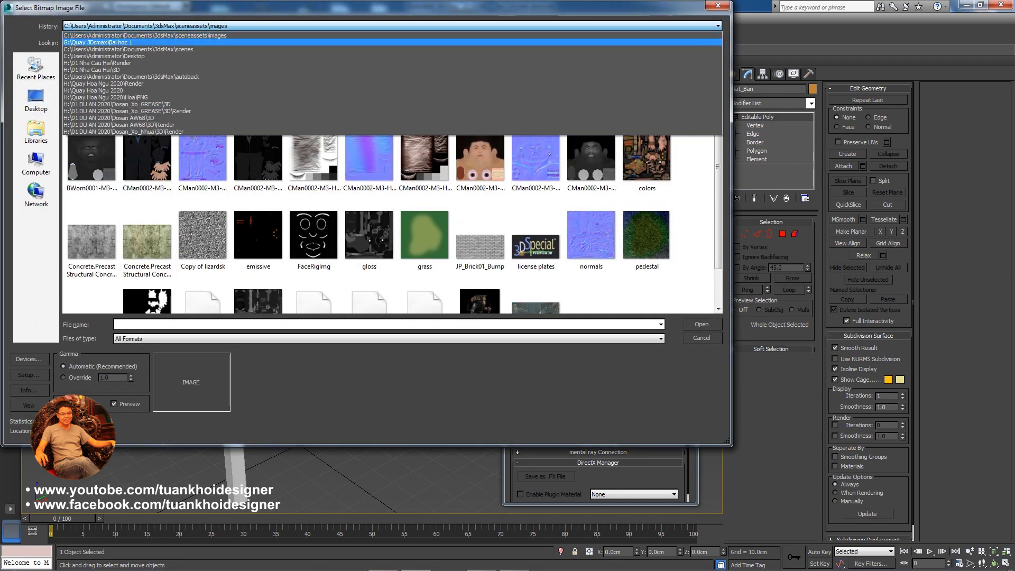
left_click(98, 42)
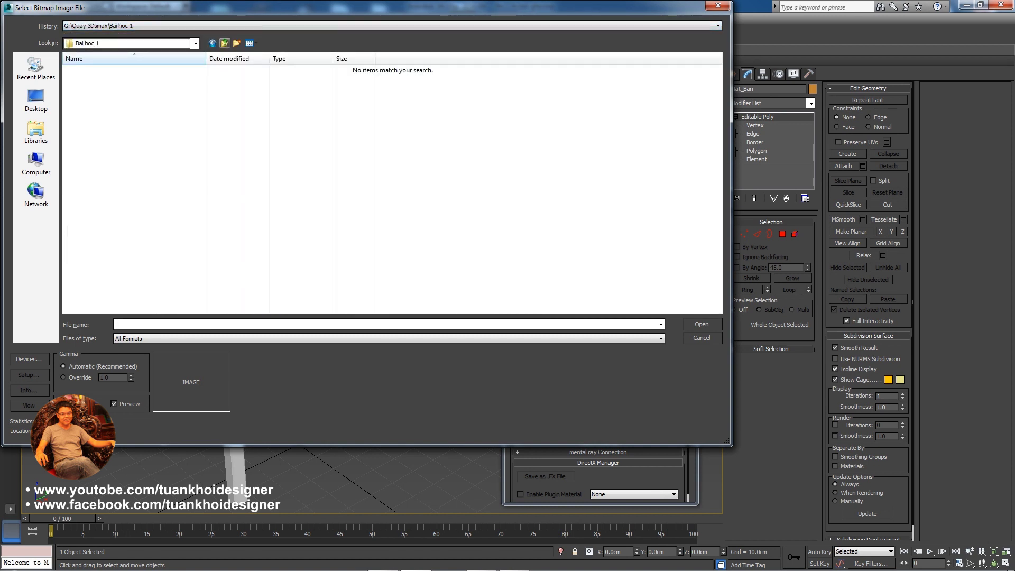
left_click(224, 43)
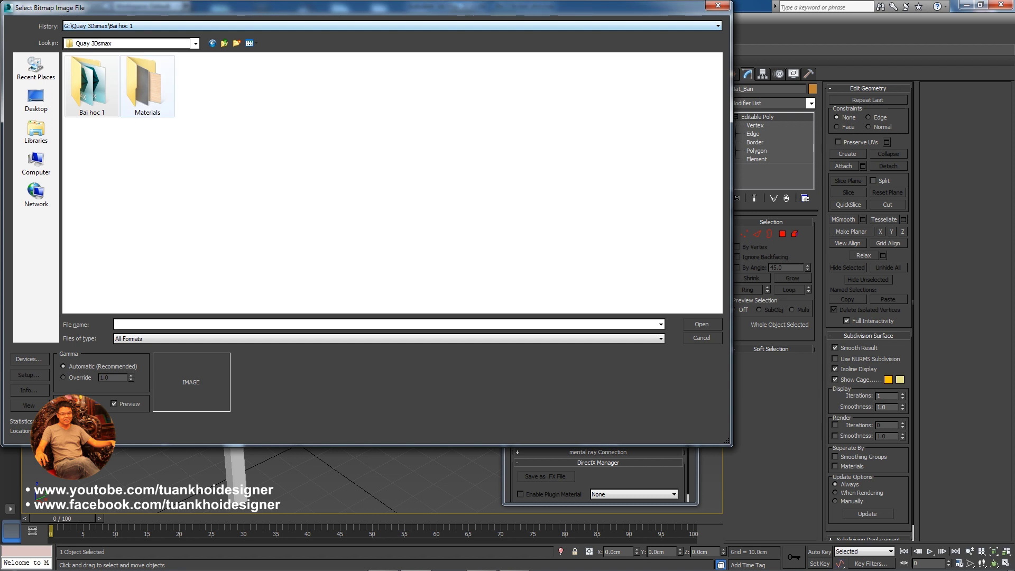
left_click(147, 90)
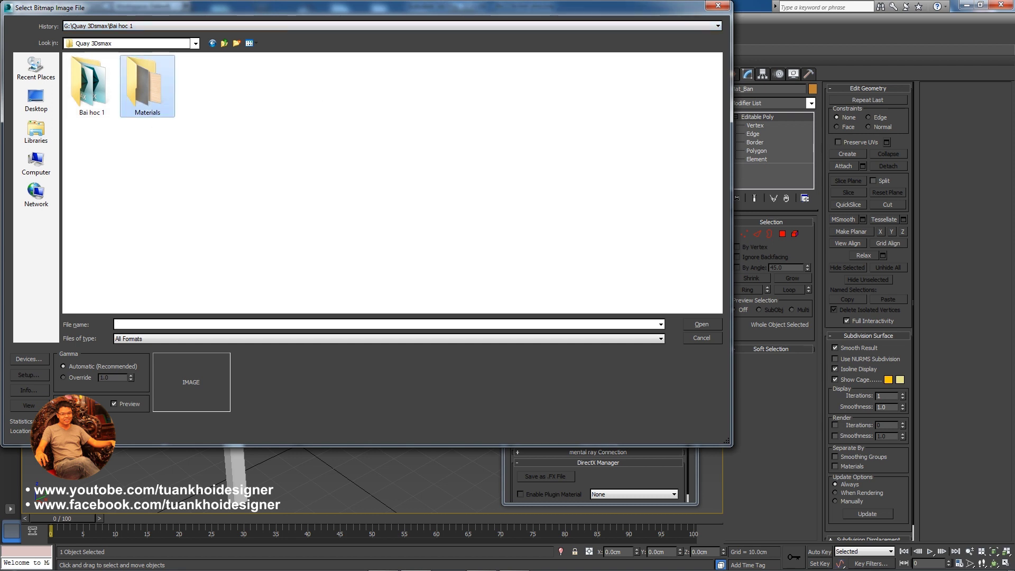
double_click(148, 88)
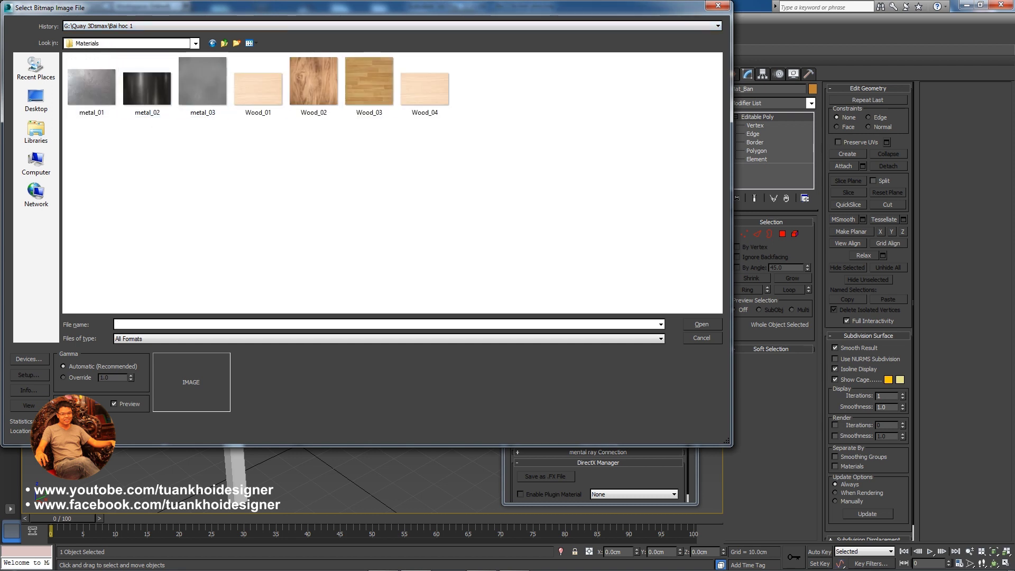
double_click(257, 84)
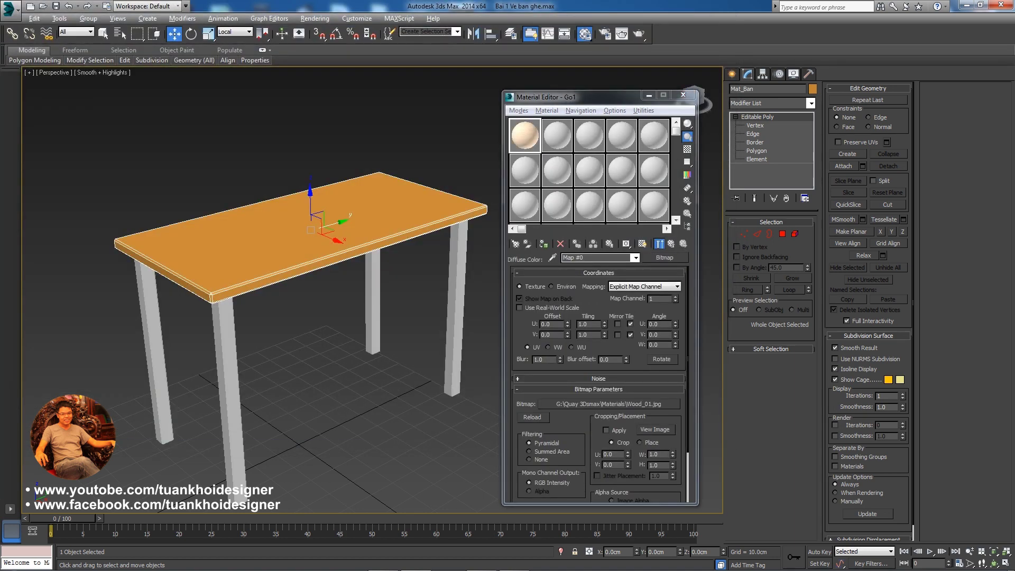
middle_click_drag(318, 317, 322, 312, "alt")
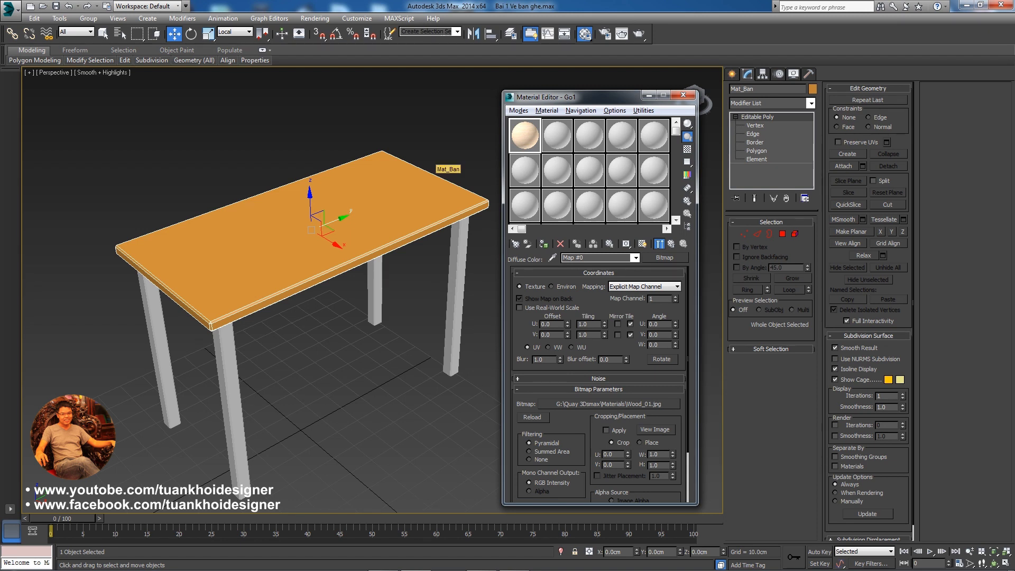
Apply the Wood_01 material to the table and show its map in the viewport
left_click_drag(439, 165, 439, 165)
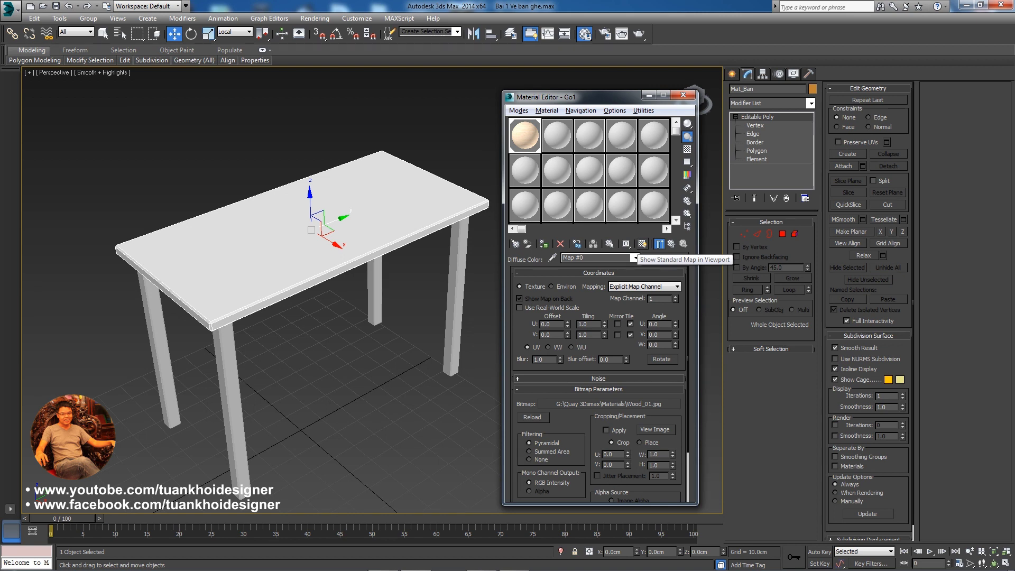
left_click(642, 244)
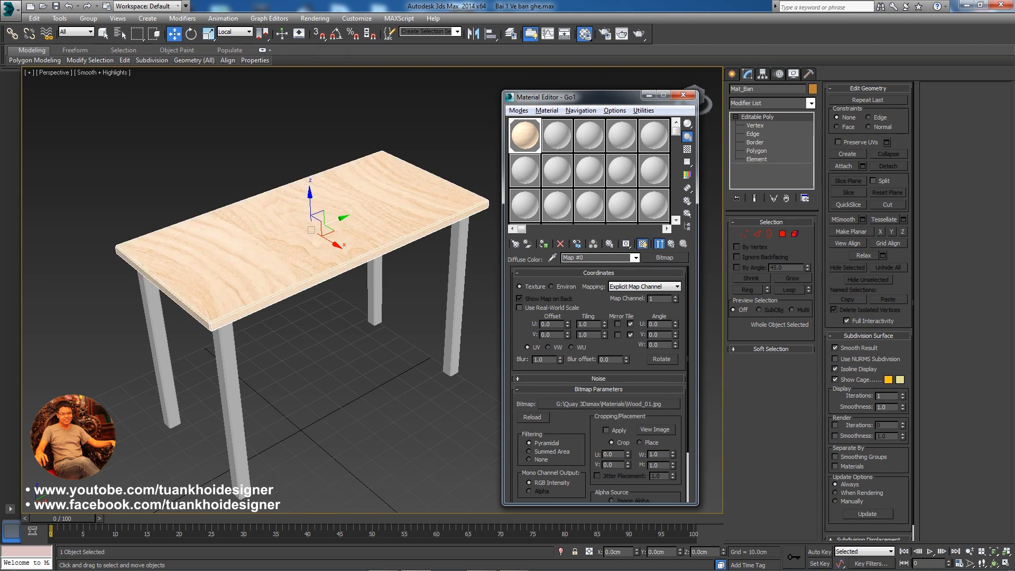
scroll(317, 248, "up", 2)
scroll(317, 248, "up", 2)
scroll(317, 249, "up", 2)
scroll(317, 248, "up", 2)
scroll(317, 248, "down", 2)
scroll(317, 248, "down", 2)
scroll(317, 248, "down", 2)
scroll(317, 248, "down", 2)
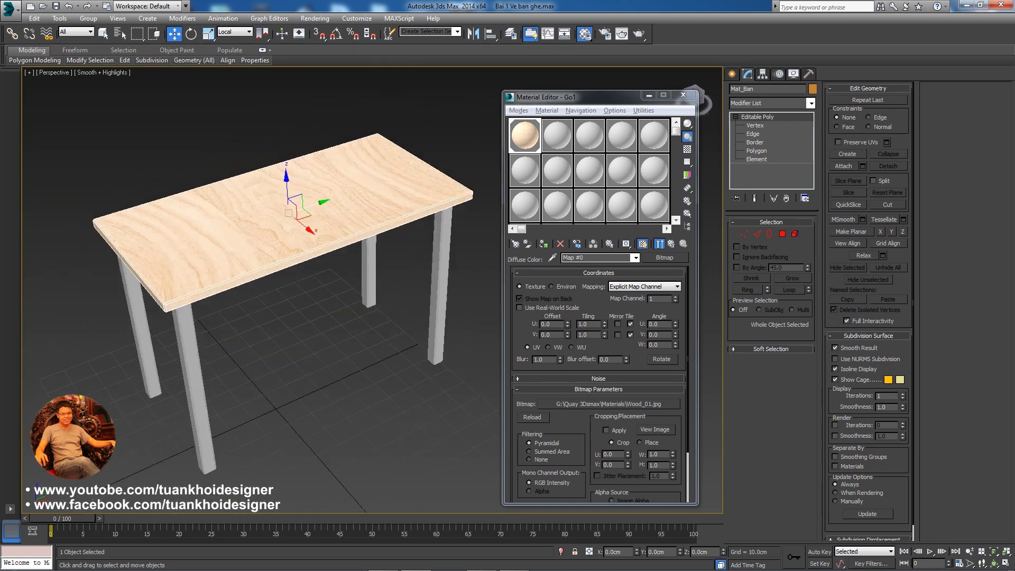
Orbit and zoom around the table to inspect the wood grain on the tabletop
mouse_move(317, 265)
middle_mouse_down("alt")
mouse_move(328, 227)
mouse_move(295, 238)
middle_mouse_up("alt")
scroll(296, 211, "up", 2)
scroll(296, 211, "up", 2)
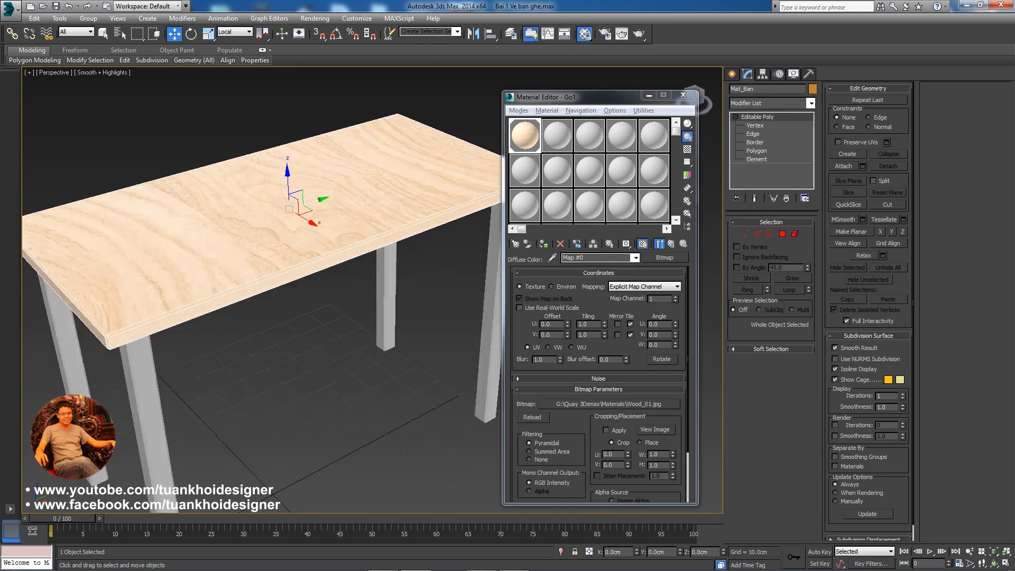
scroll(296, 212, "up", 2)
scroll(296, 211, "down", 3)
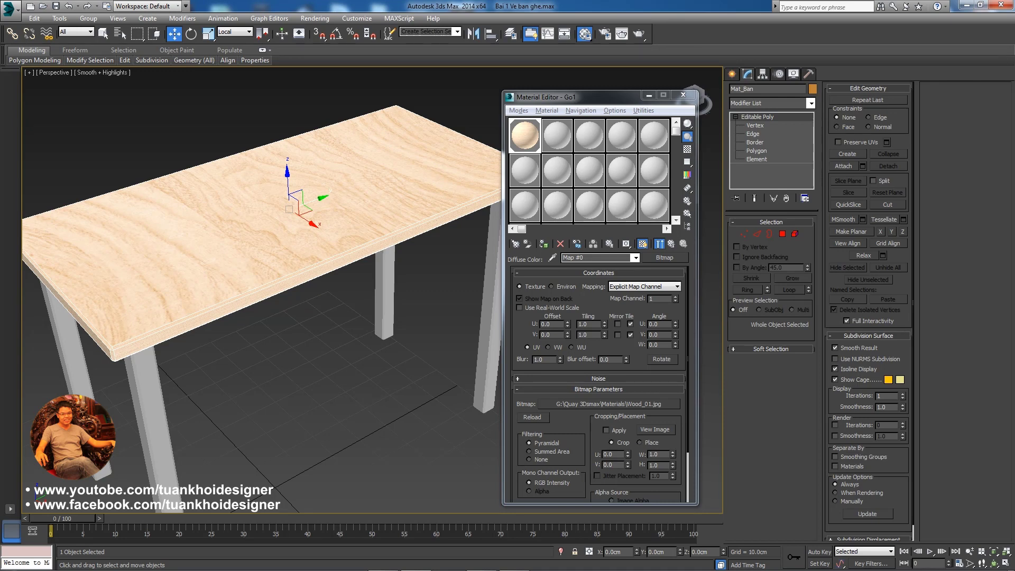
middle_click_drag(318, 264, 412, 264, "alt")
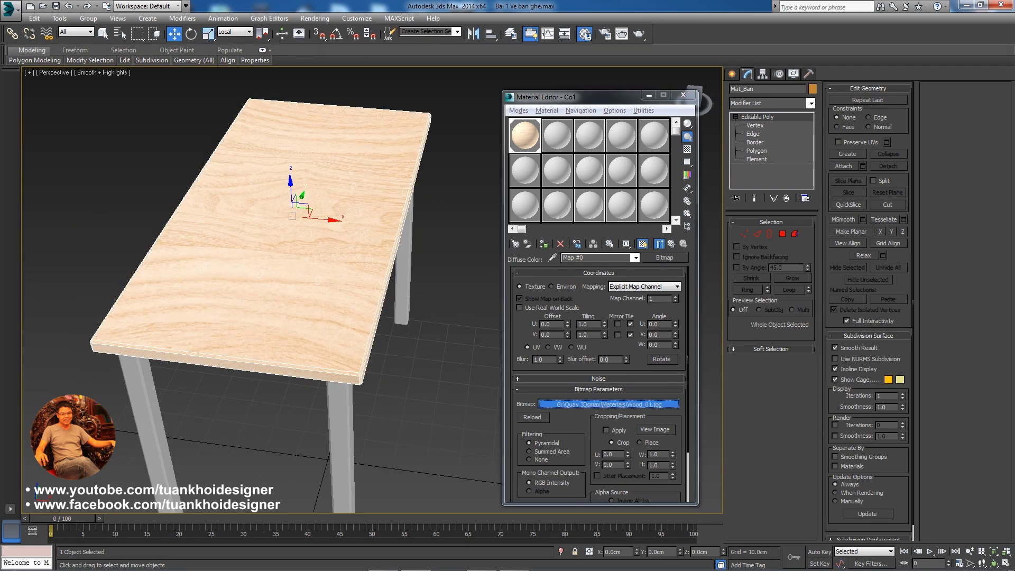
Replace the tabletop's bitmap with the darker Wood_02 image
left_click(607, 403)
double_click(594, 201)
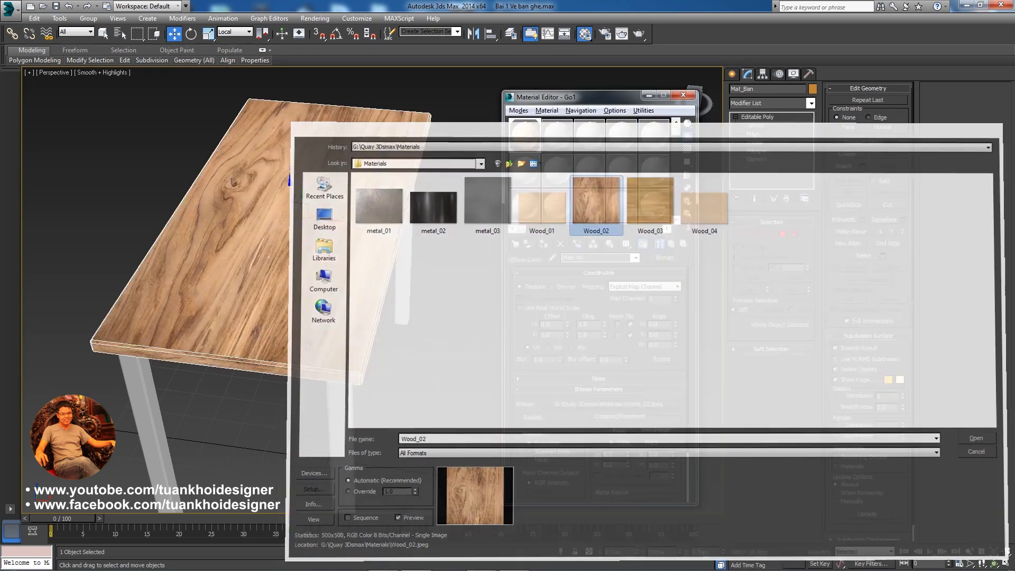
middle_click_drag(317, 264, 378, 264, "alt")
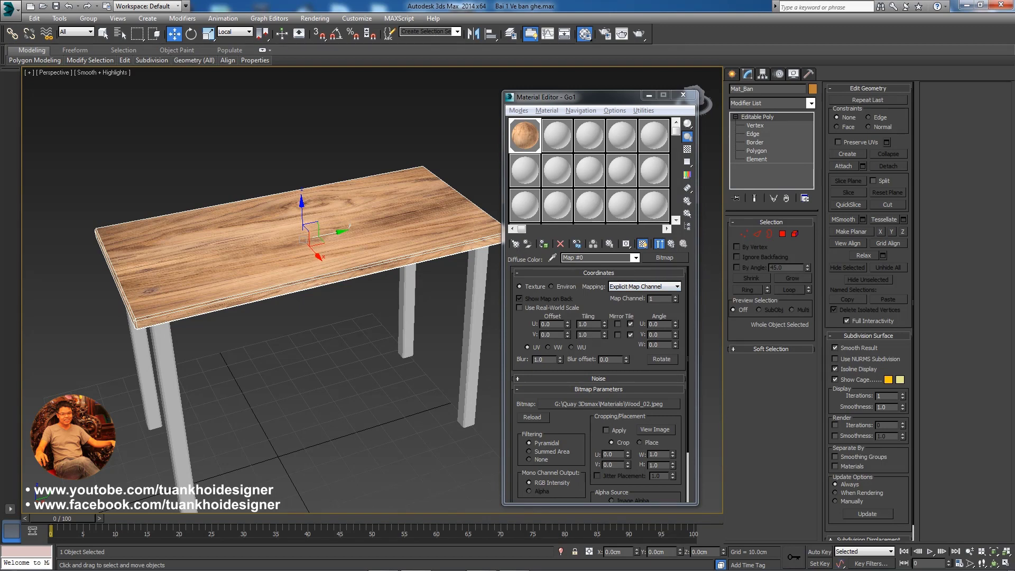
left_click(608, 404)
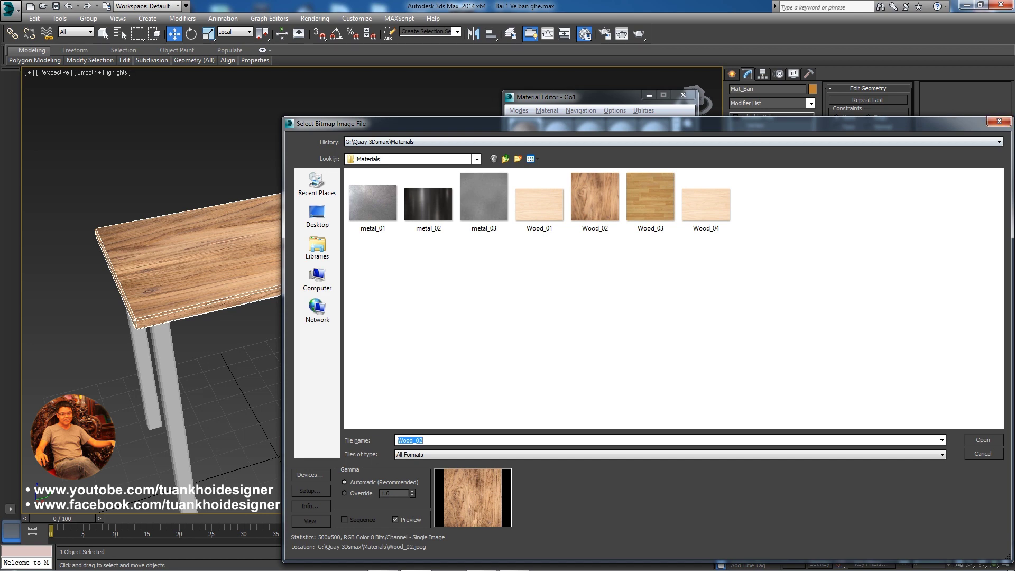
key("Return")
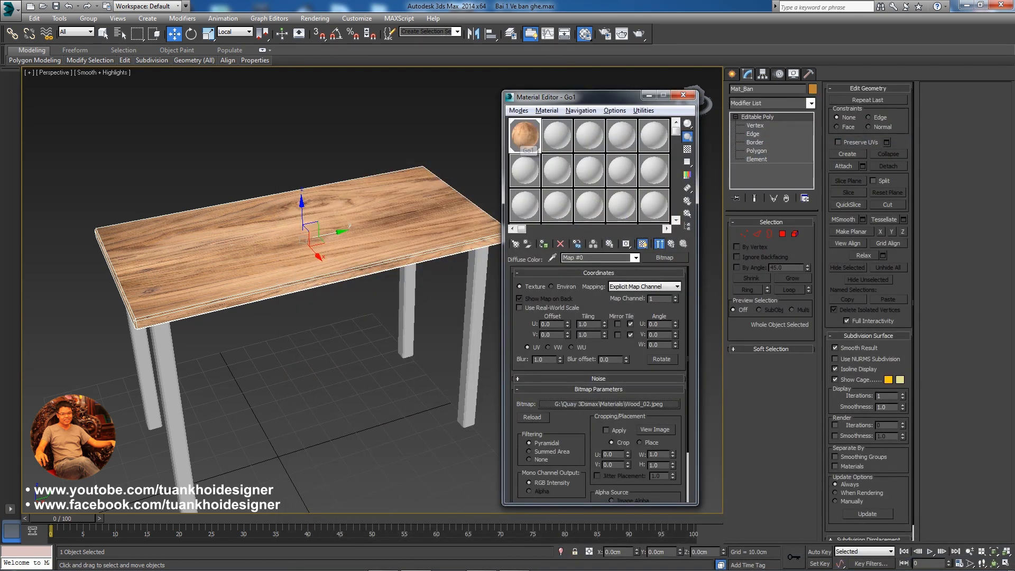
left_click(557, 135)
Name the second material 'wood 2' and give it a Wood_01 diffuse bitmap
left_click(593, 258)
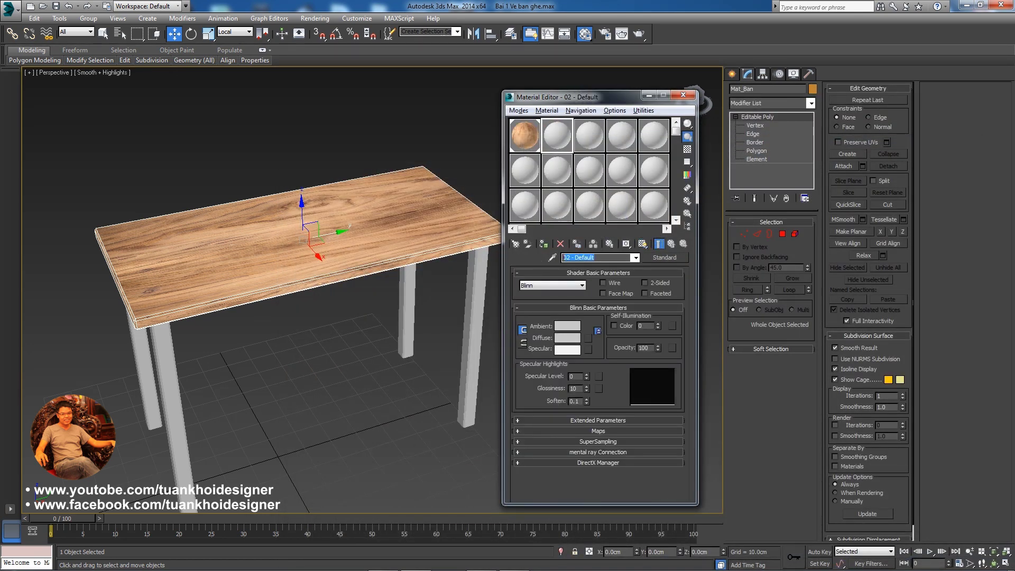
type("wood 2")
left_click(588, 338)
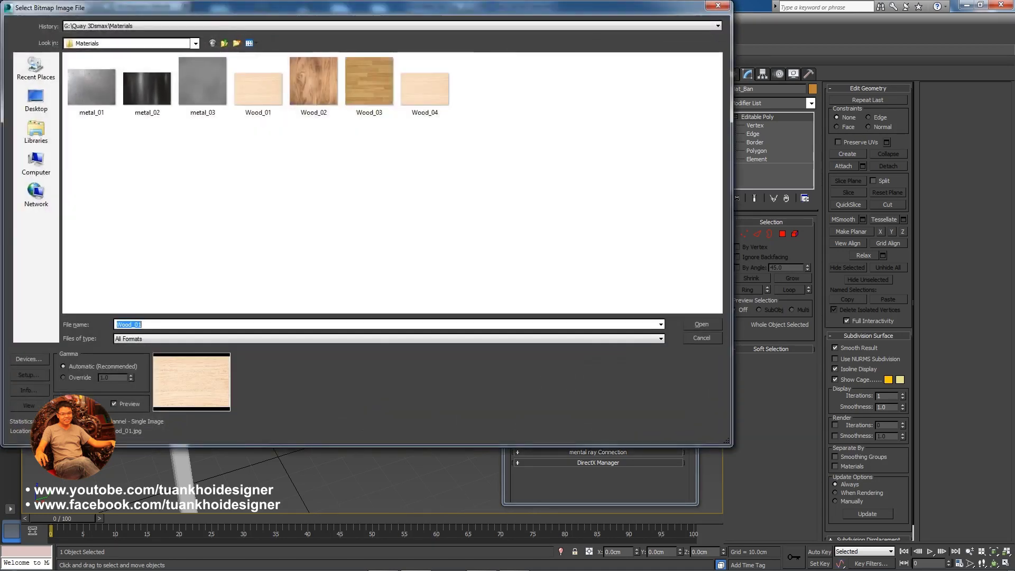
left_click(703, 324)
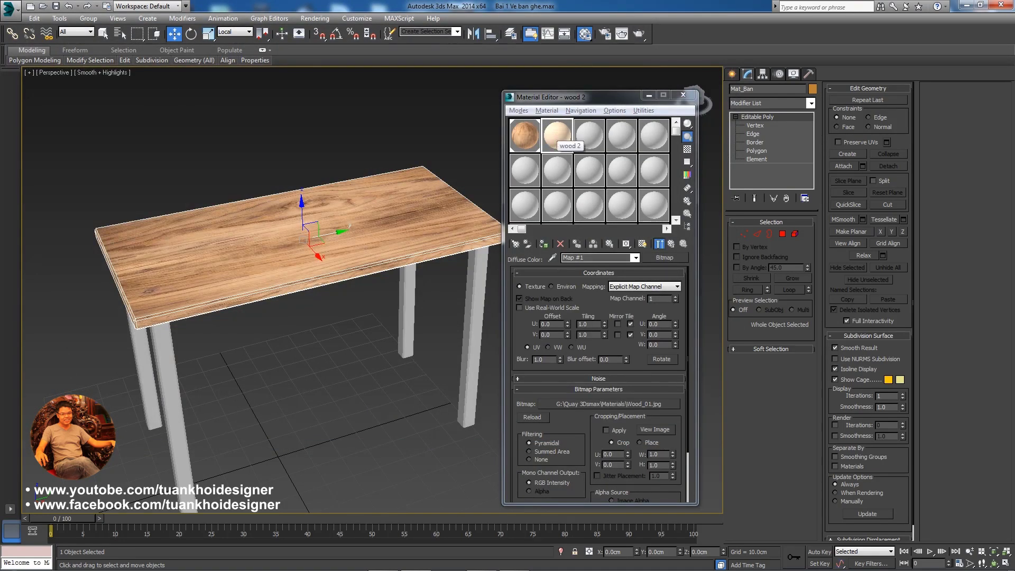
Apply wood 2 to the tabletop and display its texture in the viewport
left_click_drag(557, 135, 465, 190)
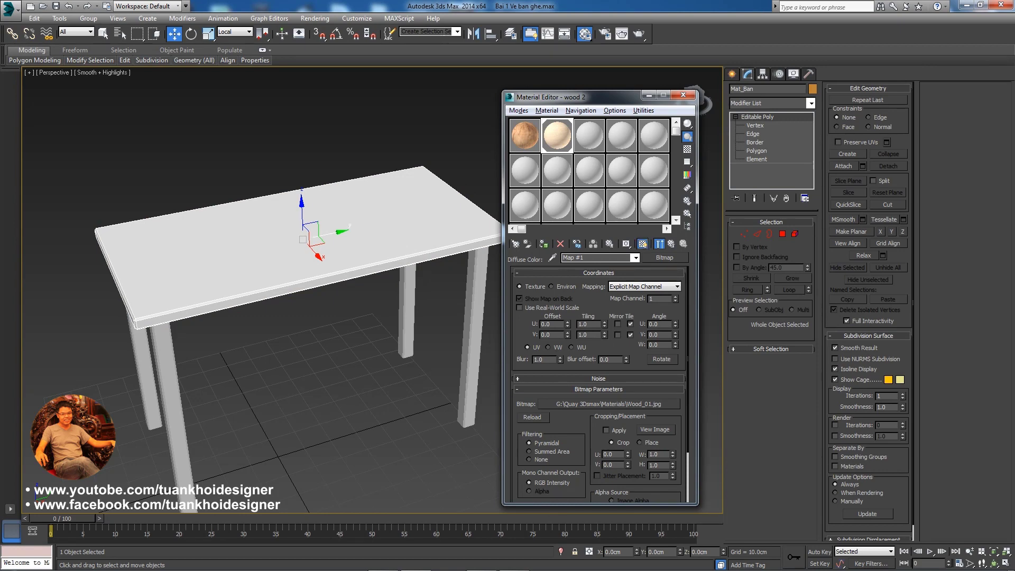
left_click(642, 244)
middle_click_drag(317, 265, 338, 248, "alt")
scroll(317, 238, "up", 2)
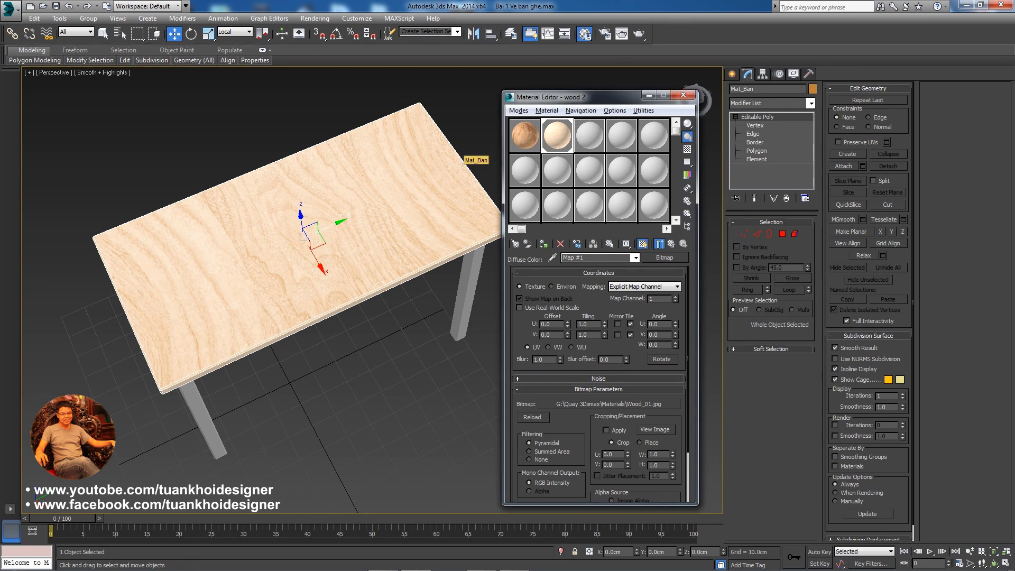
left_click_drag(524, 135, 296, 238)
mouse_move(296, 238)
middle_mouse_down("alt")
mouse_move(307, 248)
mouse_move(296, 227)
middle_mouse_up("alt")
left_click(264, 106)
scroll(264, 237, "up", 3)
scroll(238, 344, "up", 2)
left_click(211, 328)
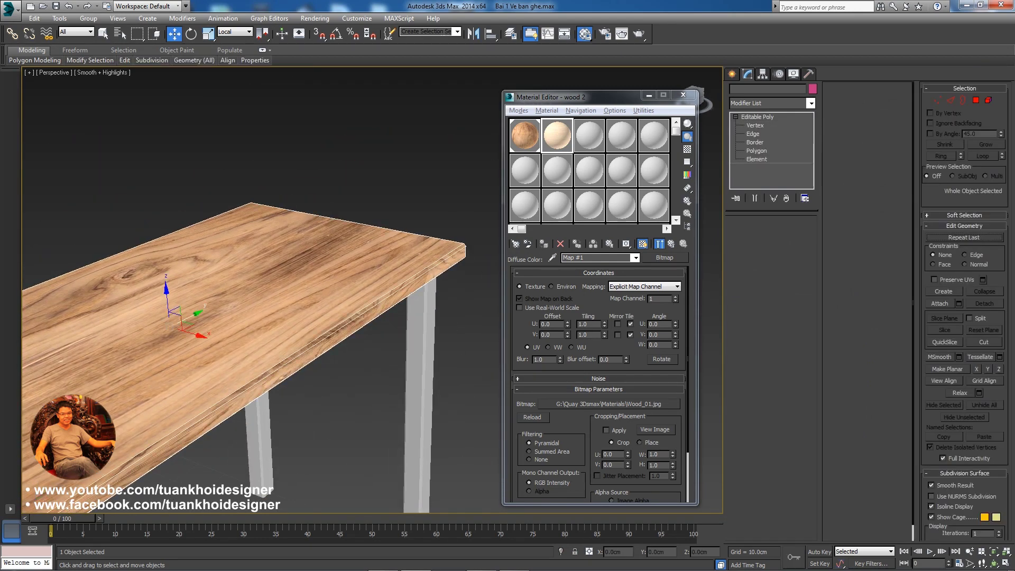
mouse_move(212, 328)
middle_mouse_down("alt")
mouse_move(238, 317)
mouse_move(254, 285)
mouse_move(290, 280)
middle_mouse_up("alt")
scroll(264, 291, "down", 3)
scroll(275, 237, "up", 2)
mouse_move(317, 237)
middle_mouse_down("alt")
mouse_move(338, 237)
mouse_move(317, 232)
mouse_move(317, 211)
middle_mouse_up("alt")
key("ctrl+d")
scroll(317, 264, "down", 3)
middle_click_drag(317, 264, 348, 233, "alt")
left_click(338, 243)
scroll(317, 264, "up", 5)
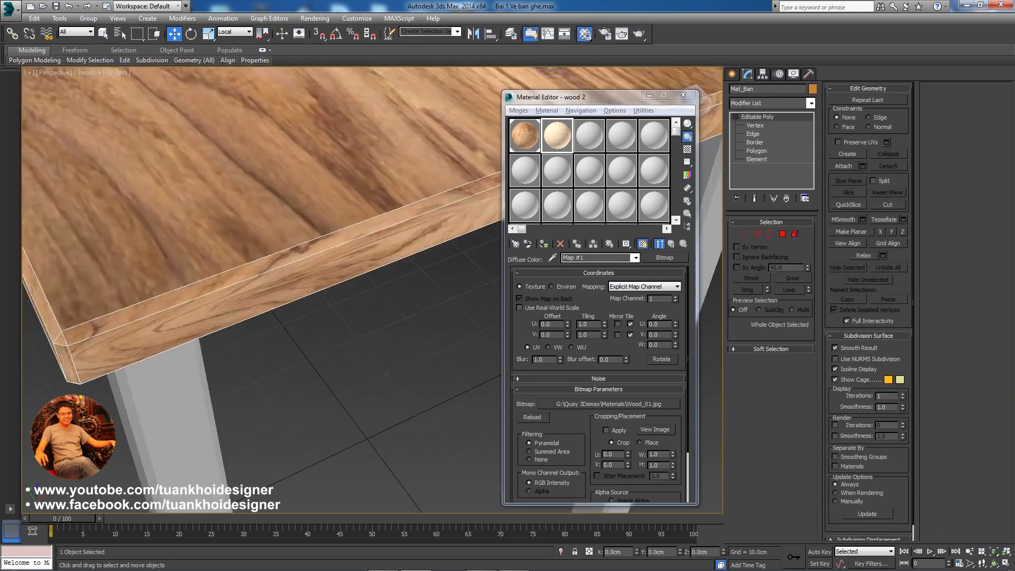
scroll(370, 291, "down", 3)
middle_click_drag(370, 291, 433, 280, "alt")
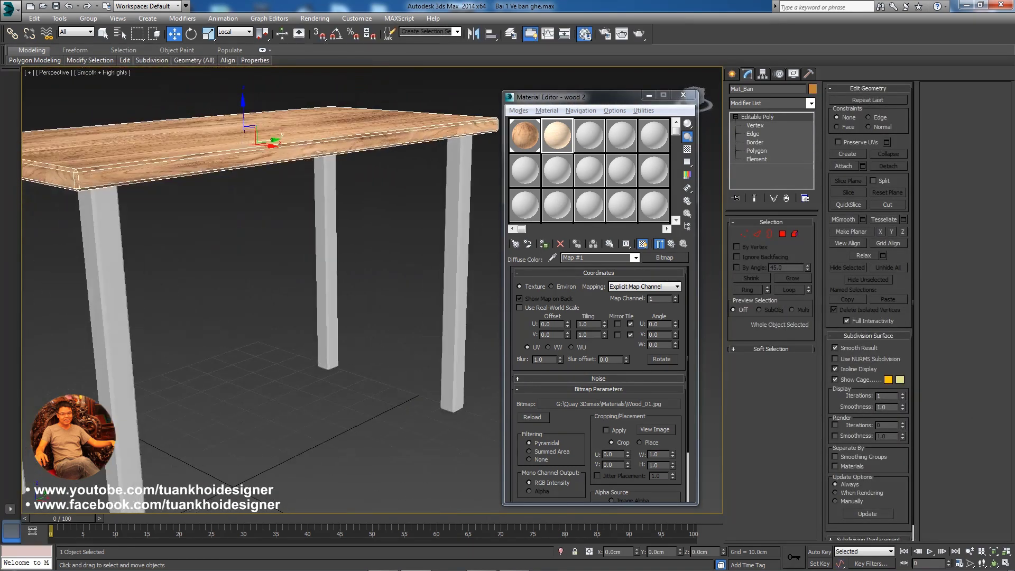
scroll(369, 291, "up", 2)
middle_click_drag(317, 265, 375, 251, "alt")
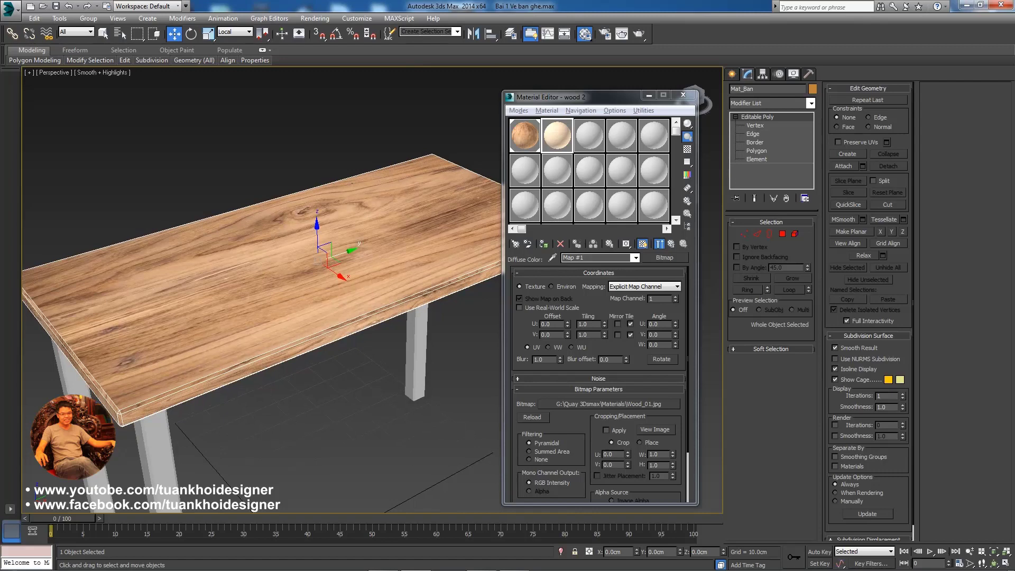
mouse_move(264, 290)
middle_mouse_down("alt")
mouse_move(301, 280)
mouse_move(322, 288)
mouse_move(338, 272)
middle_mouse_up("alt")
middle_click_drag(699, 94, 699, 94, "alt")
left_click(698, 94)
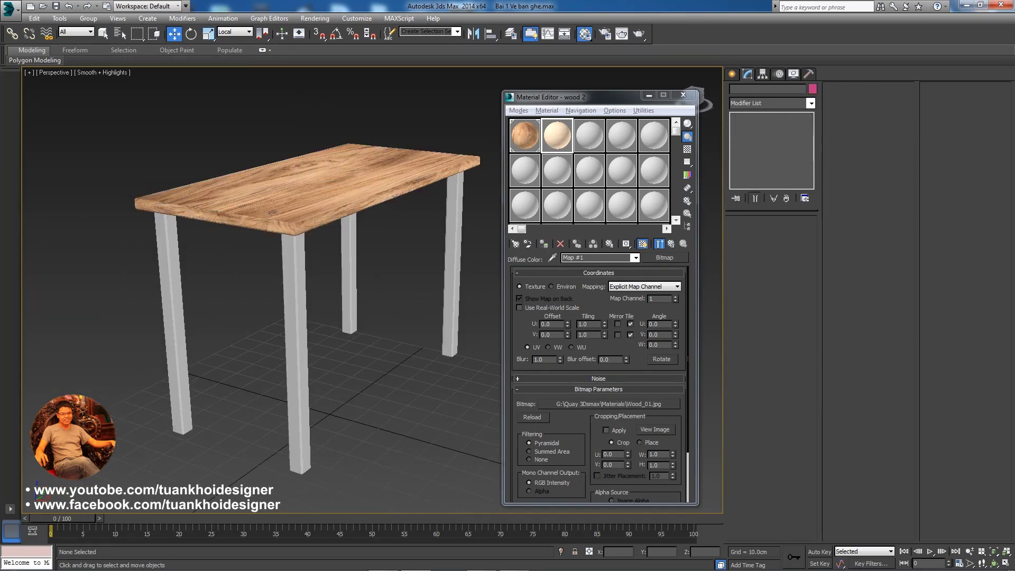
scroll(338, 199, "up", 2)
left_click(338, 200)
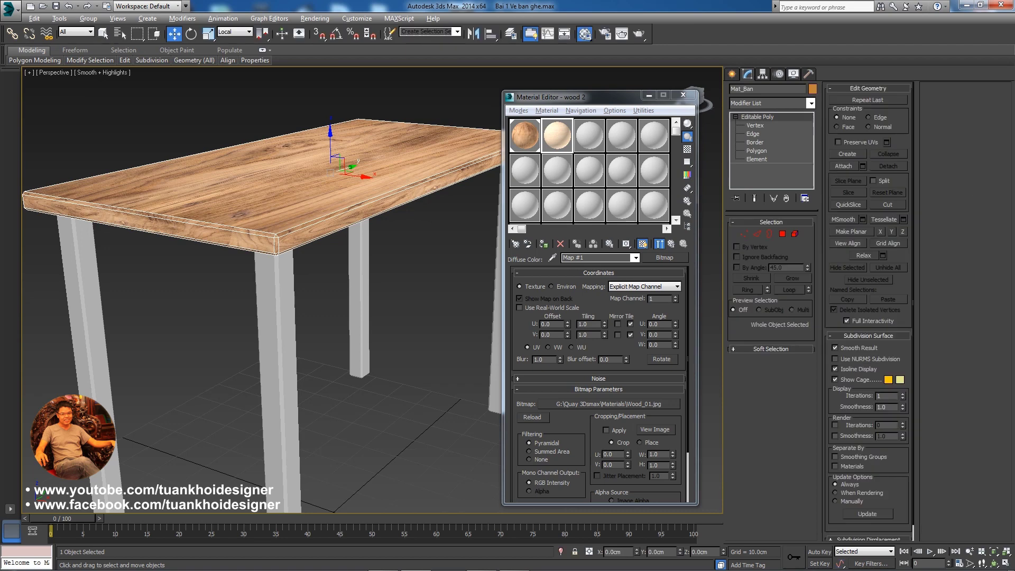
scroll(338, 199, "up", 2)
left_click(204, 380)
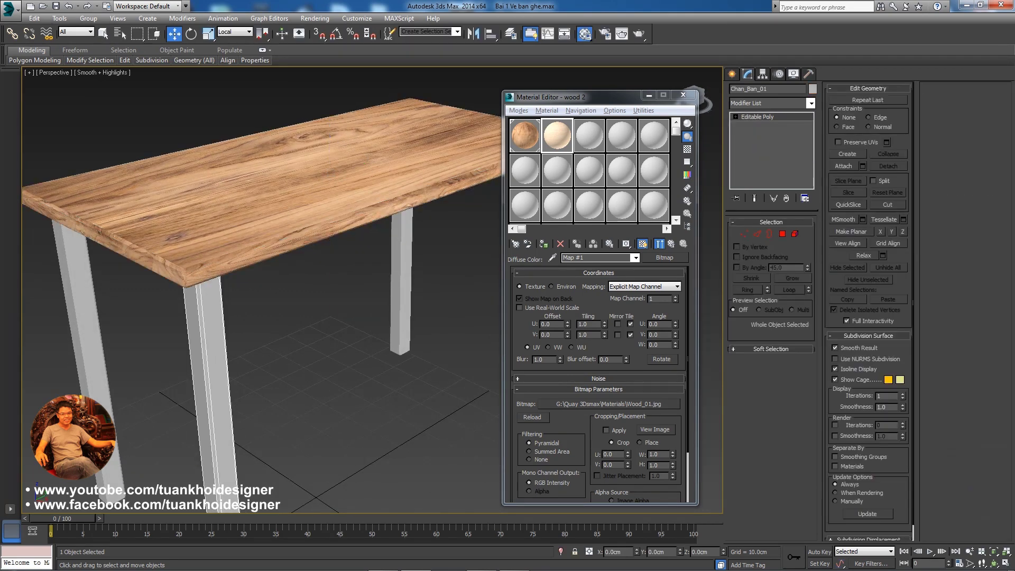
middle_click_drag(265, 317, 296, 296, "alt")
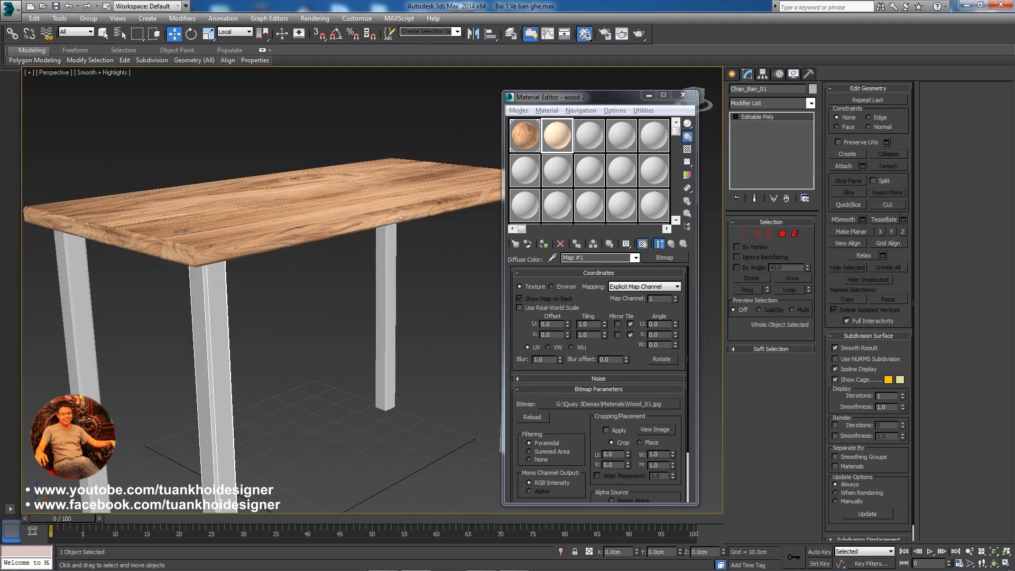
left_click(264, 201)
middle_click_drag(296, 295, 264, 338, "alt")
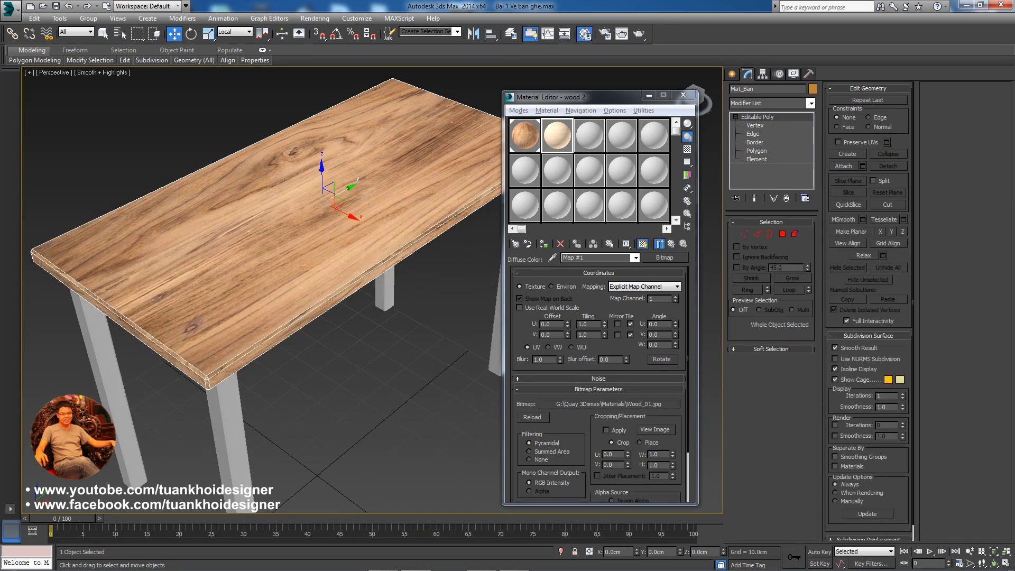
left_click_drag(571, 97, 576, 84)
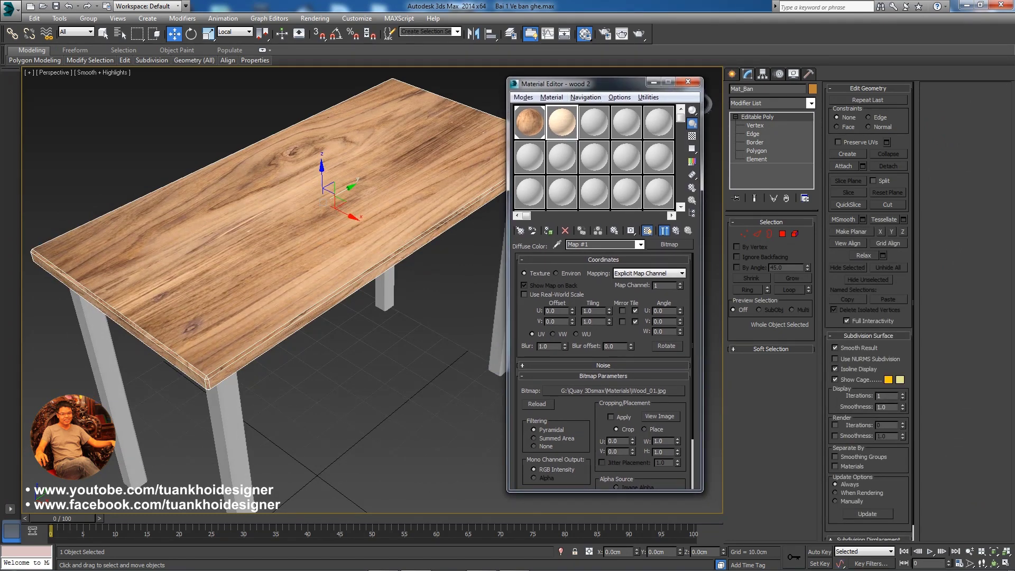
middle_click_drag(264, 291, 286, 290, "alt")
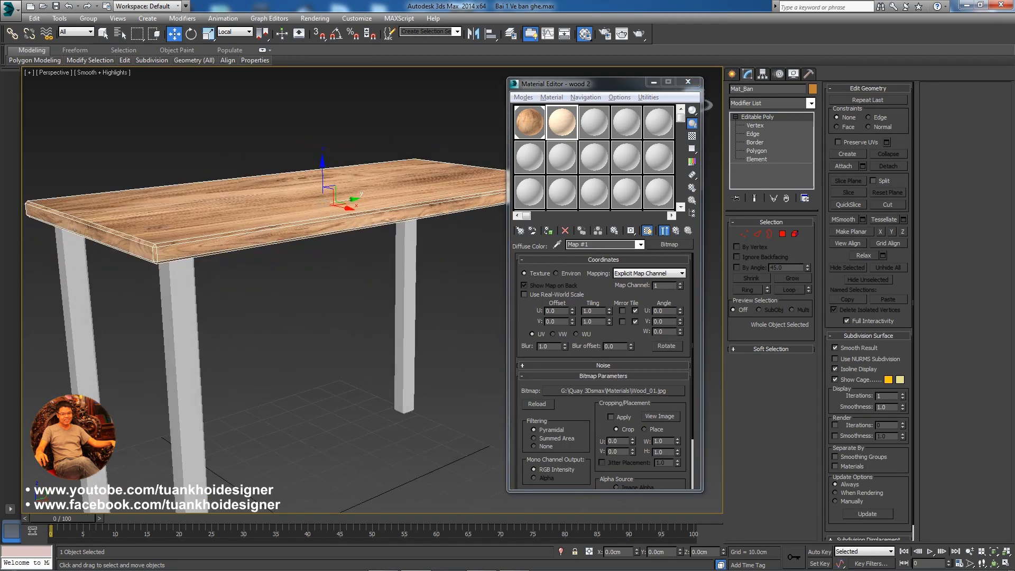
left_click(594, 122)
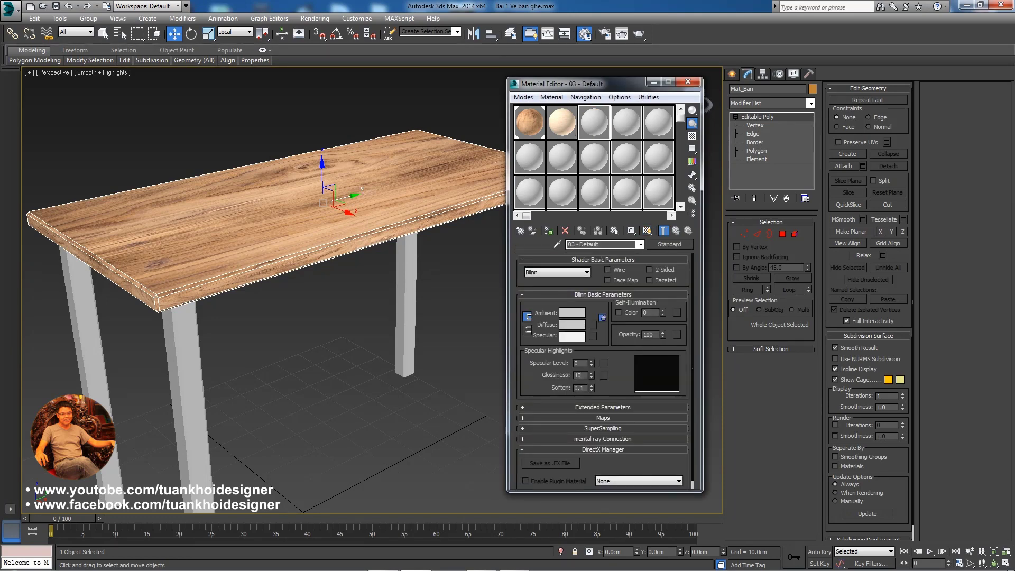
Name the third material 'Metal 1' and give it a metal image as its diffuse bitmap
left_click(586, 244)
type("M")
key("BackSpace")
type("e")
type("tall")
key("BackSpace")
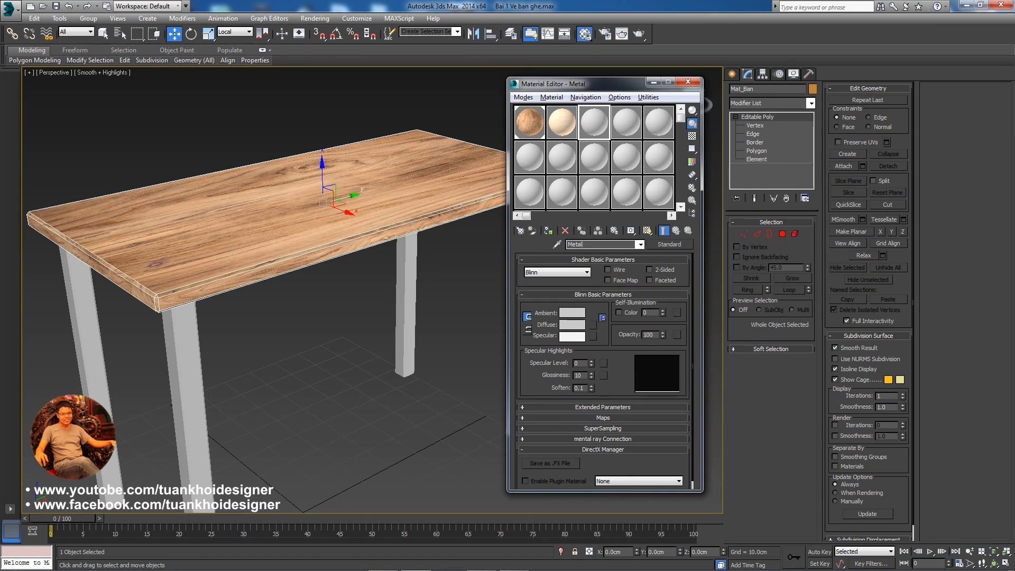
left_click(593, 325)
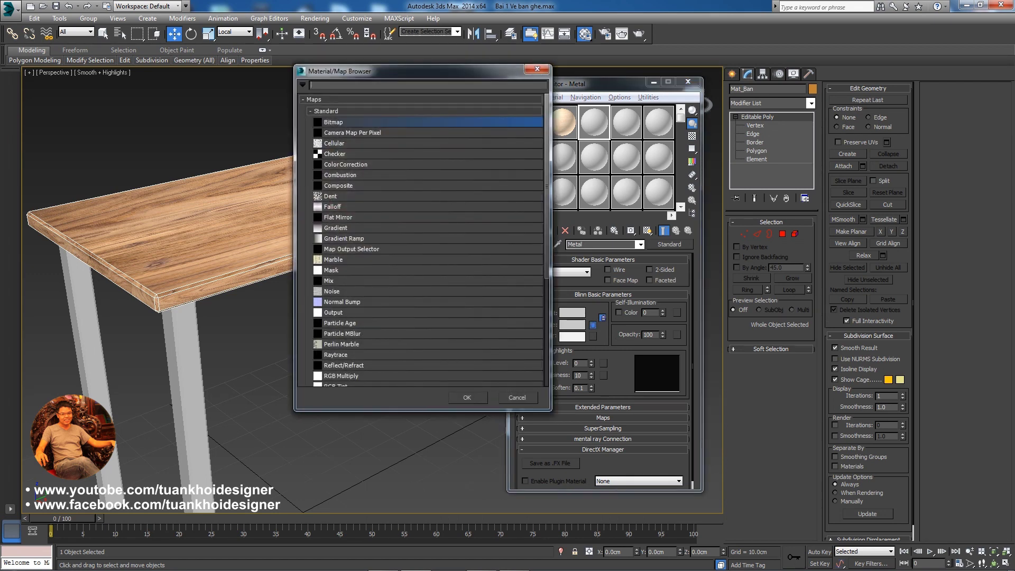
double_click(333, 122)
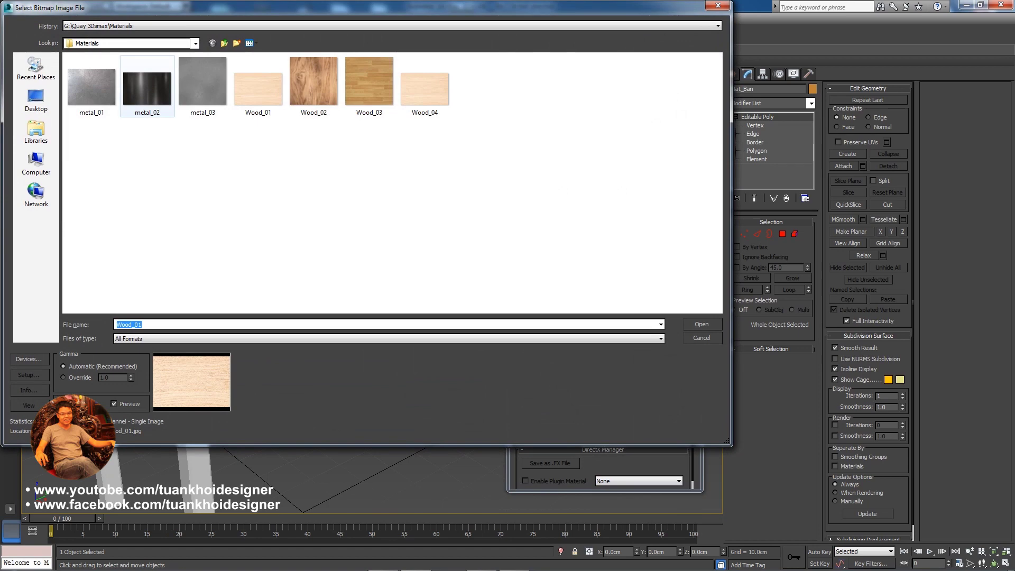
key("Return")
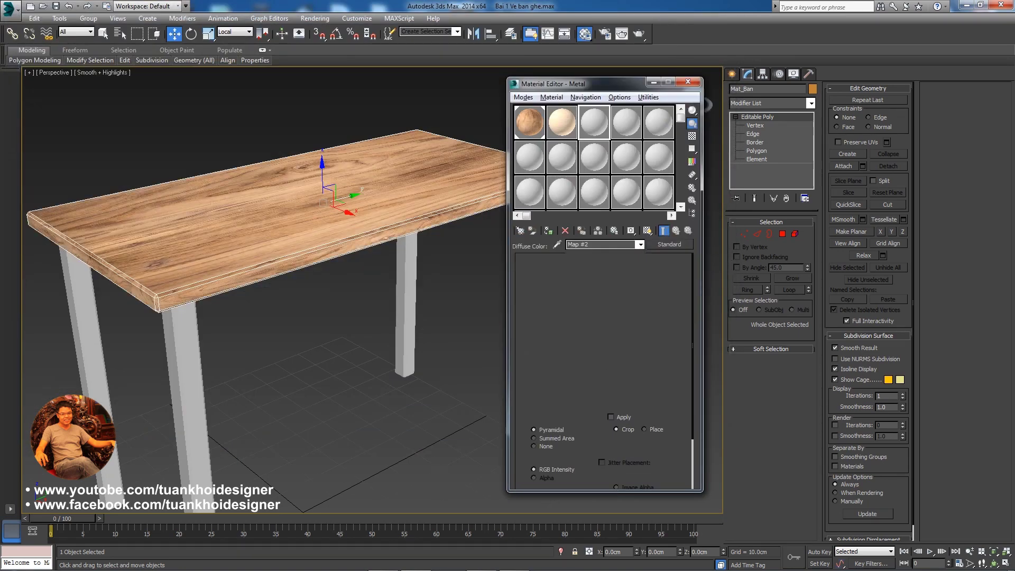
left_click(675, 230)
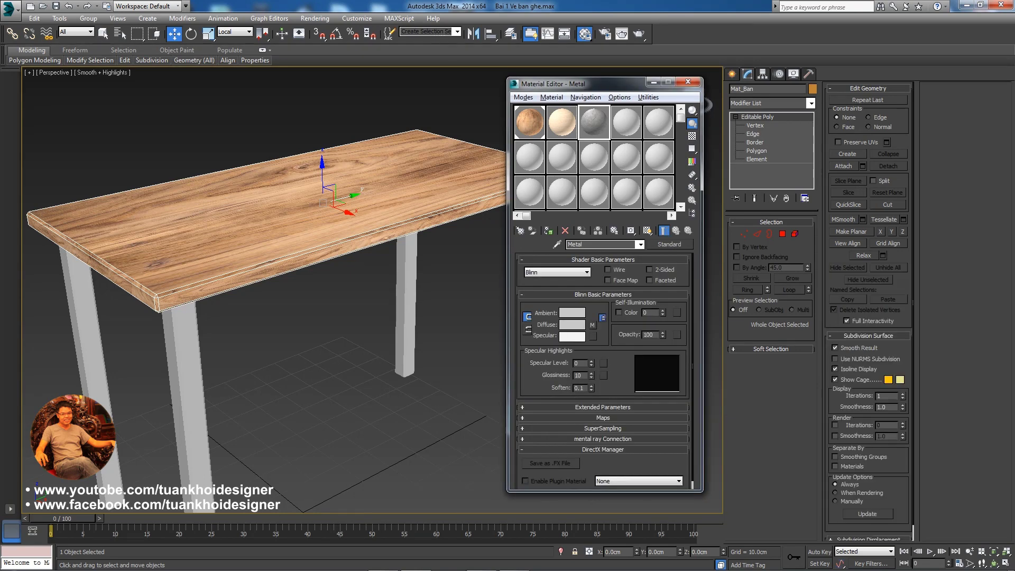
type("1")
Assign Metal 1 to the selected front leg and show its texture in the viewport
middle_click_drag(212, 370, 216, 338, "alt")
left_click(548, 230)
left_click(646, 230)
middle_click_drag(264, 317, 296, 296, "alt")
scroll(211, 291, "up", 5)
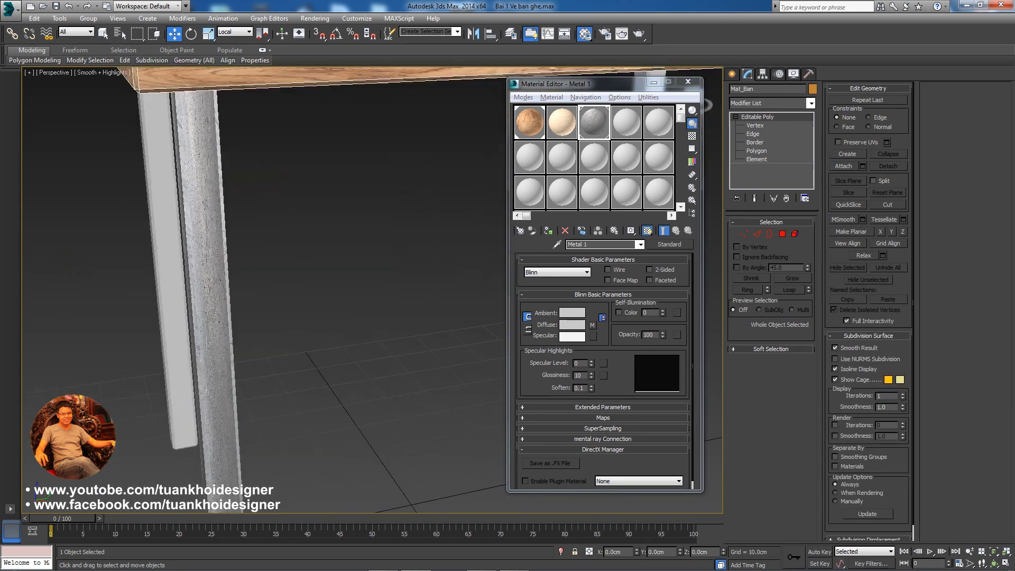
scroll(211, 291, "up", 3)
Deselect, orbit out to view the whole table, then reselect the front metal leg
key("ctrl+d")
scroll(264, 290, "down", 5)
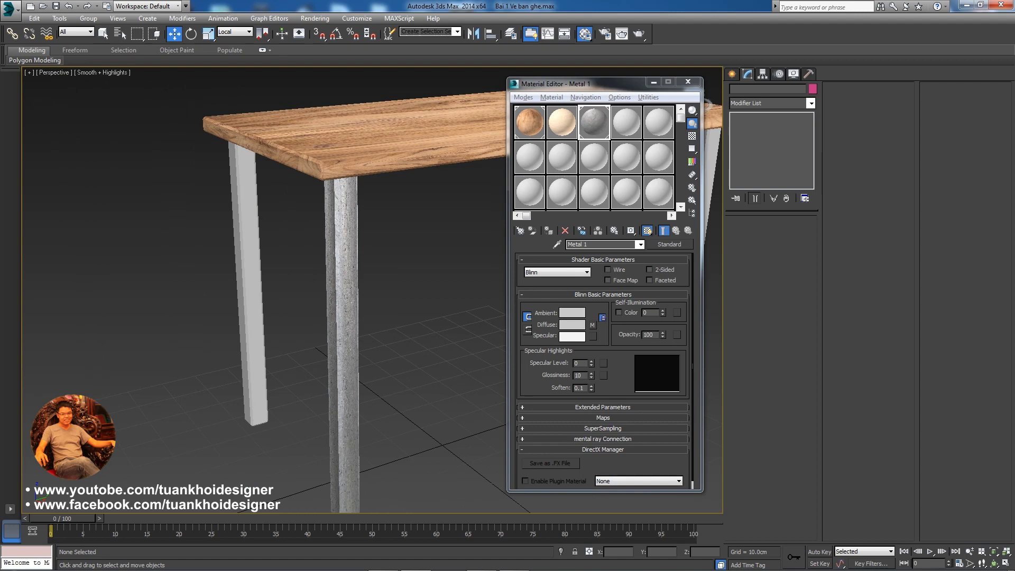
middle_click_drag(317, 317, 370, 270, "alt")
scroll(312, 311, "up", 2)
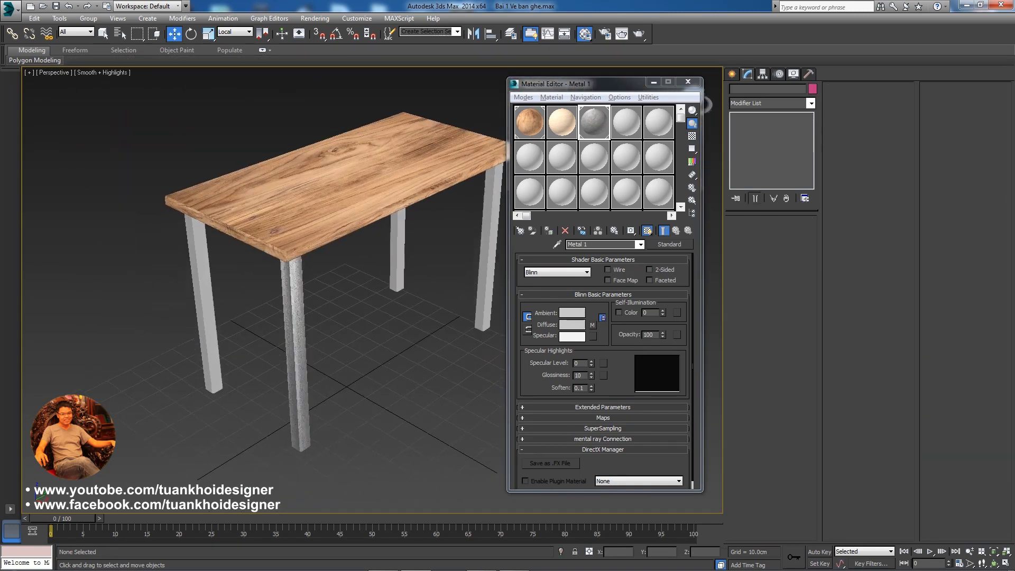
scroll(312, 311, "up", 2)
scroll(313, 310, "up", 3)
left_click(296, 343)
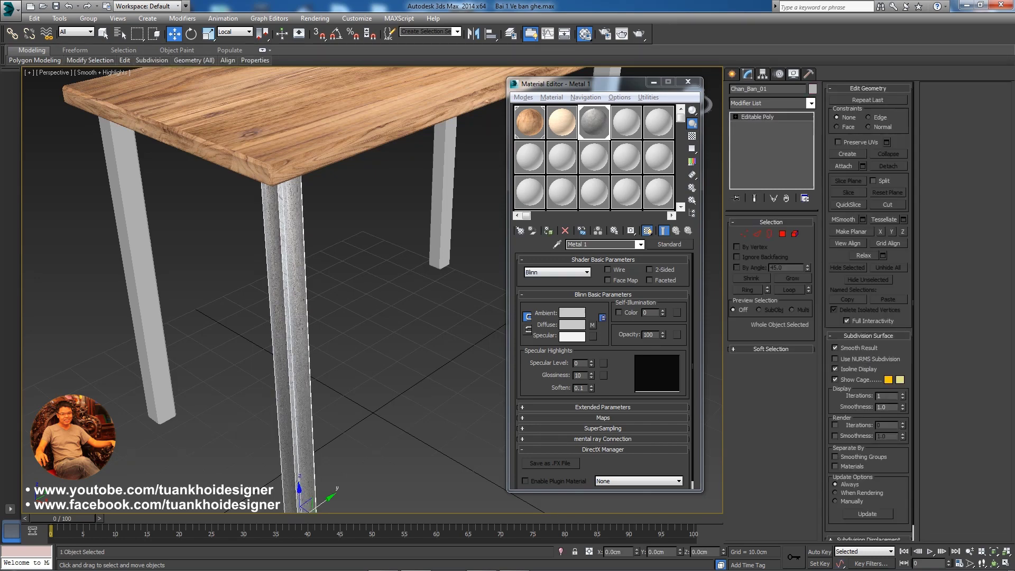
Name the fourth material 'metal 2', select the tabletop, and reopen the Material Editor
left_click(626, 122)
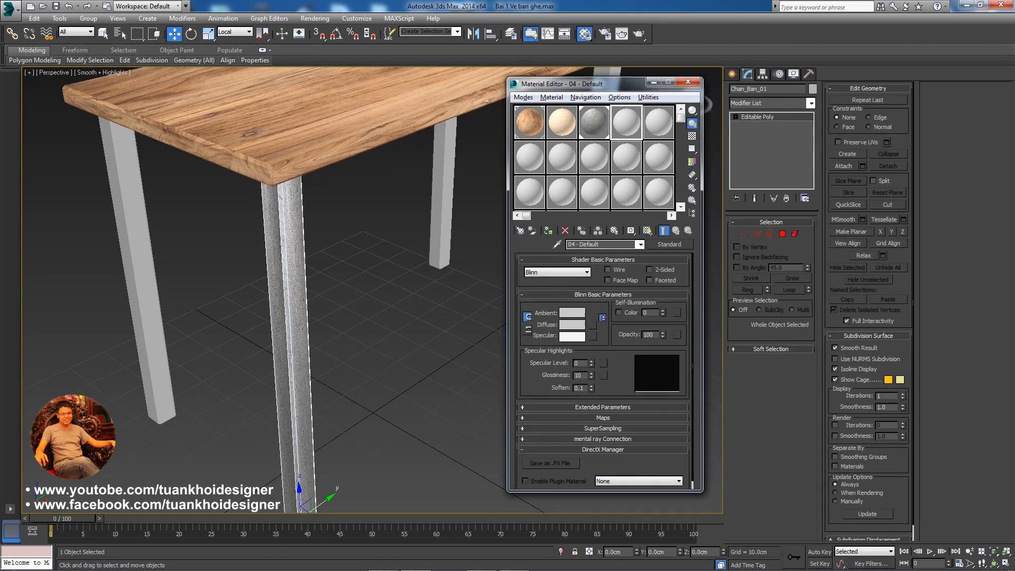
type("metal 2")
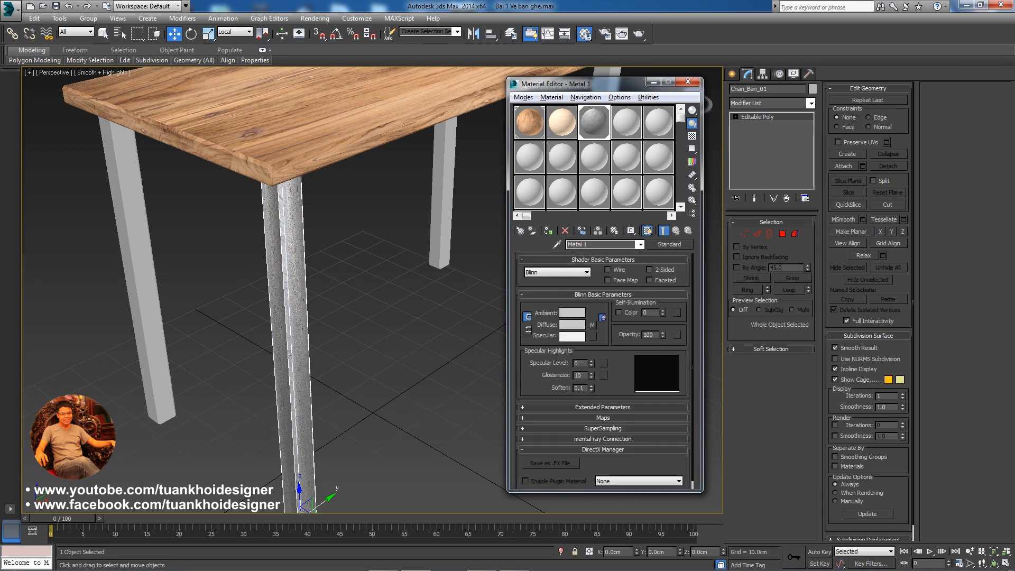
left_click(594, 122)
left_click(370, 116)
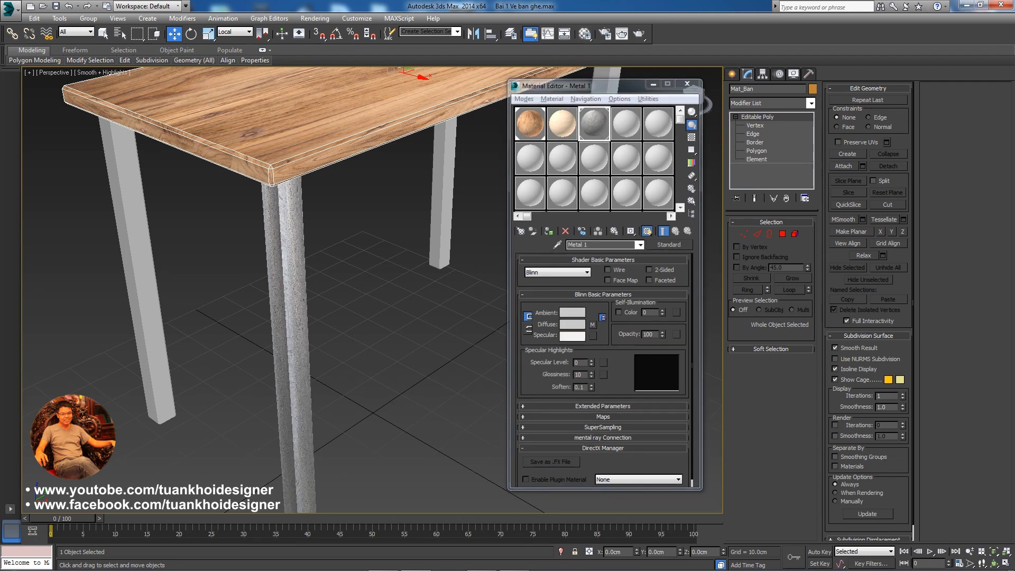
left_click(687, 82)
left_click(583, 34)
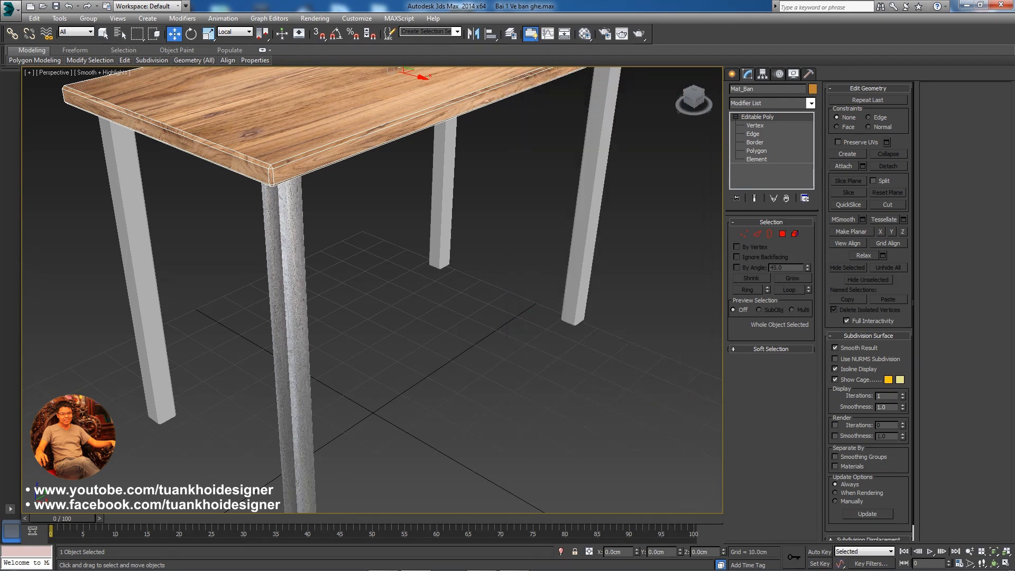
left_click(584, 33)
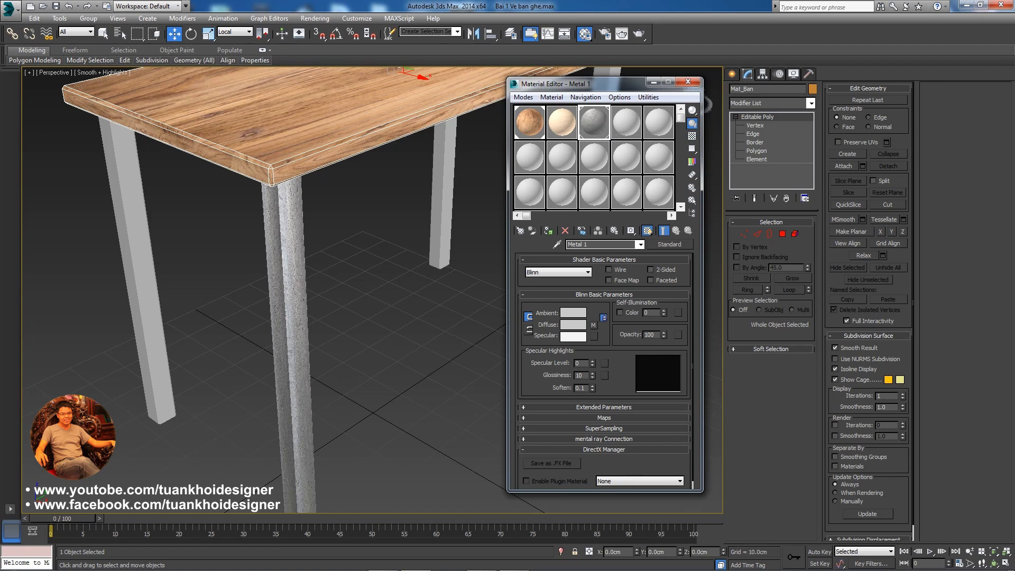
Give the metal 2 material a metal_02 diffuse bitmap
left_click(593, 325)
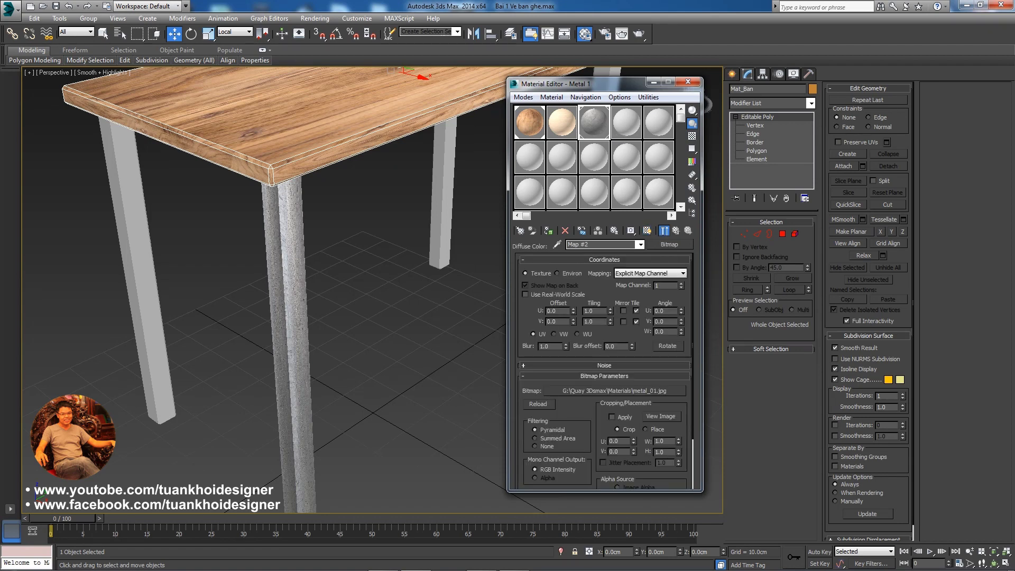
left_click(627, 122)
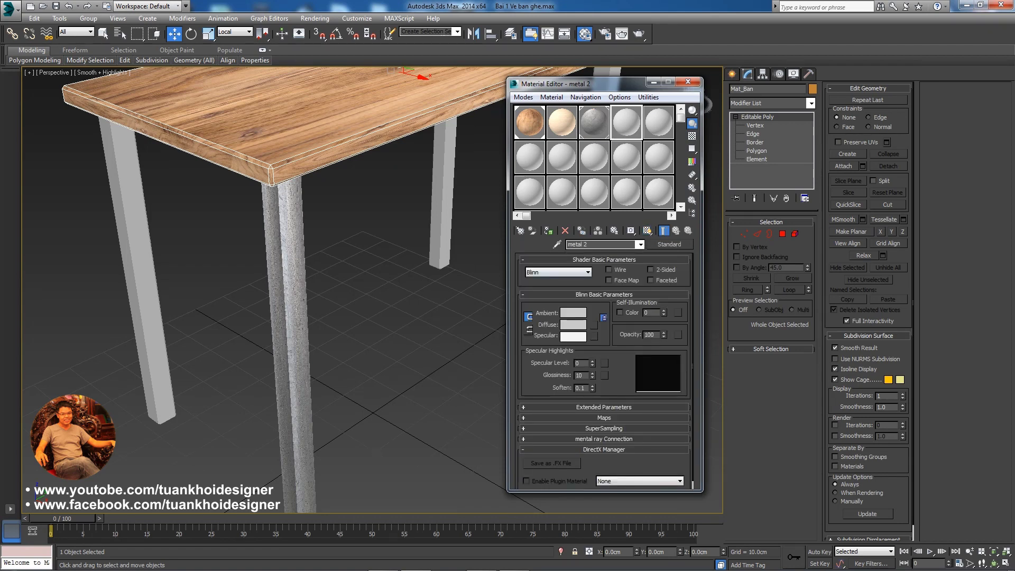
left_click(593, 324)
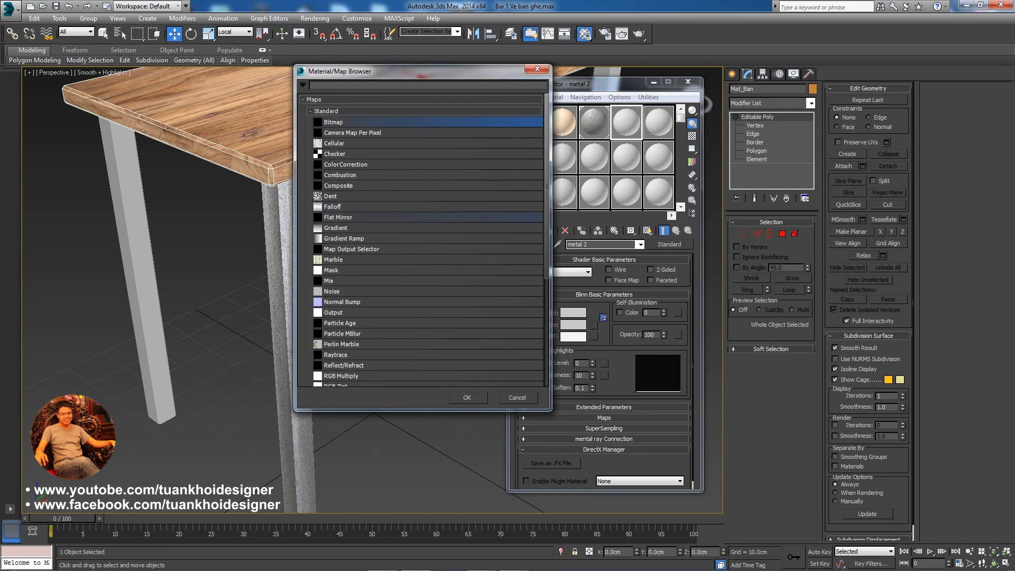
double_click(333, 122)
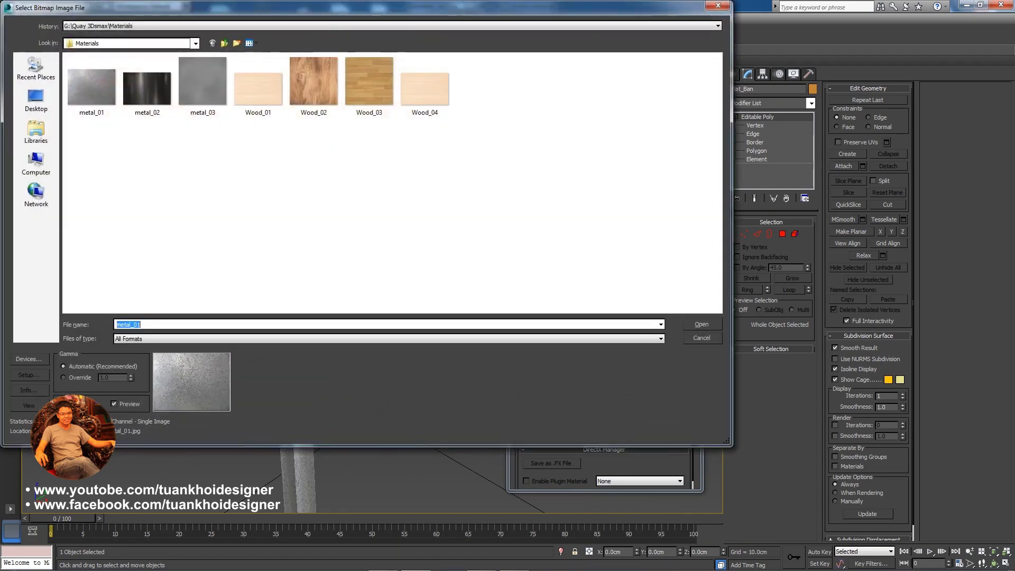
double_click(147, 87)
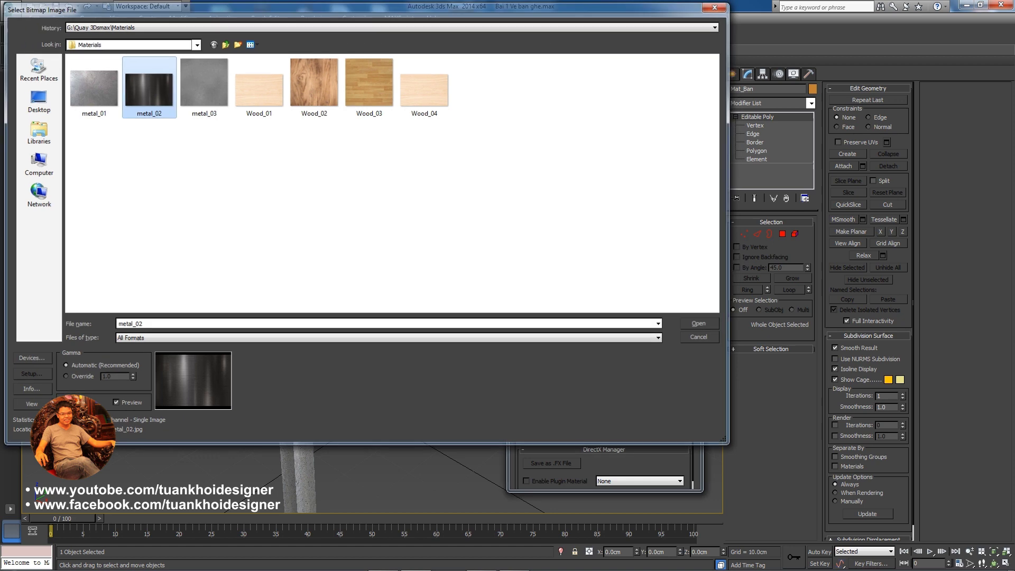
Apply metal 2 to the left leg and show its dark metal texture in the viewport
left_click(137, 212)
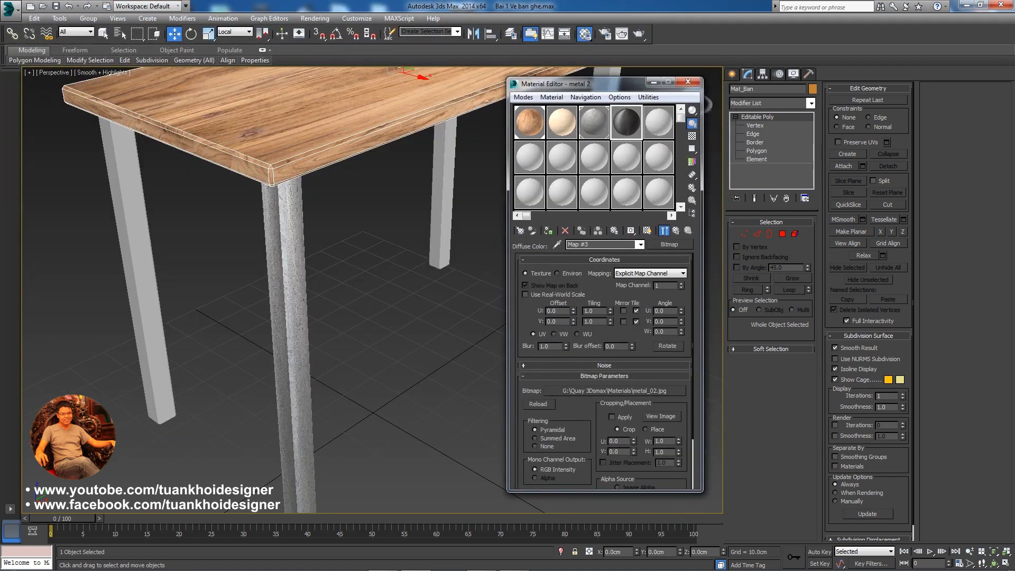
left_click(647, 230)
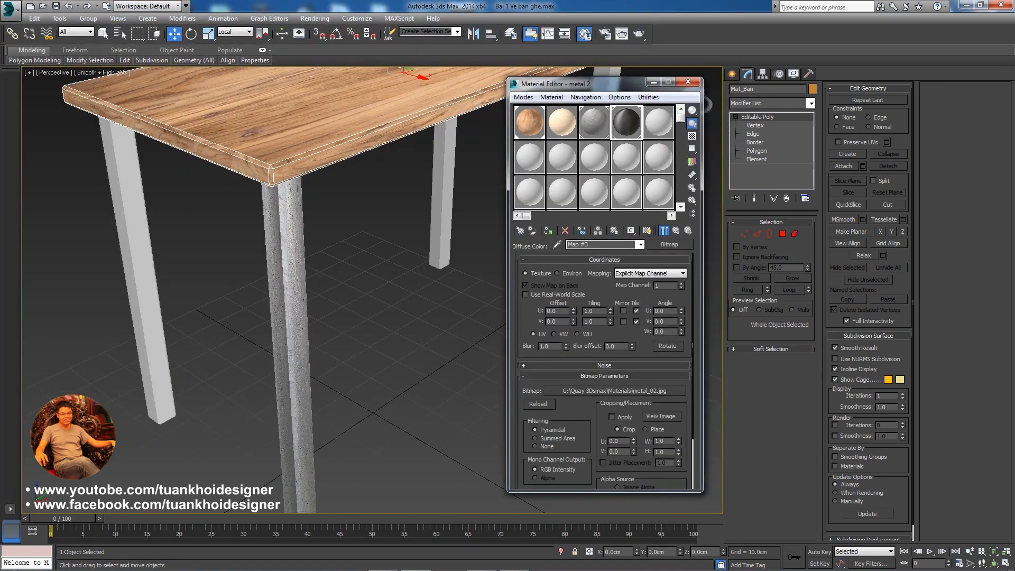
middle_click_drag(265, 264, 370, 239, "alt")
scroll(264, 264, "down", 3)
left_click(277, 343)
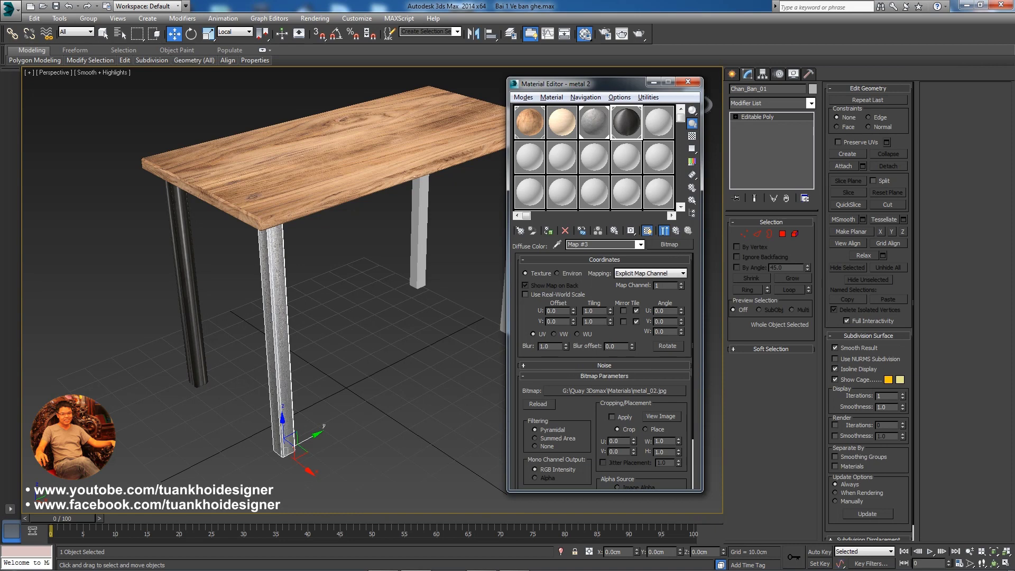
Replace the metal 2 bitmap with the metal_03 image
left_click(614, 390)
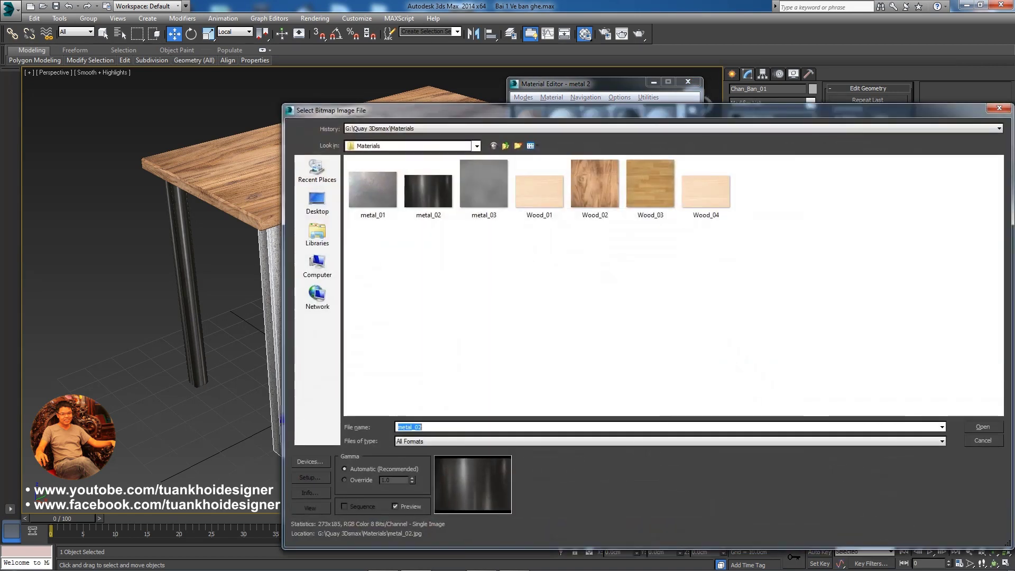
double_click(483, 188)
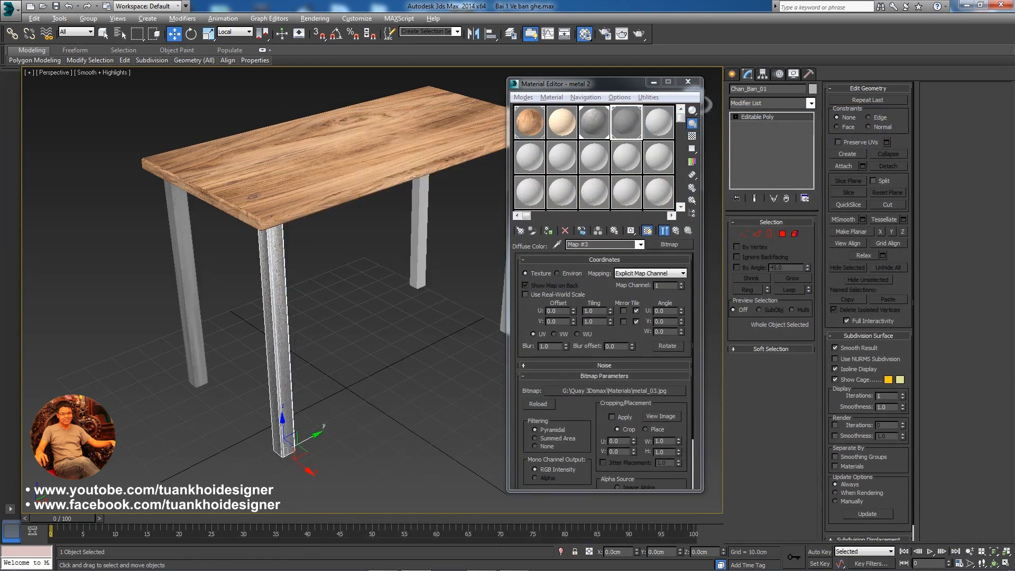
key("z")
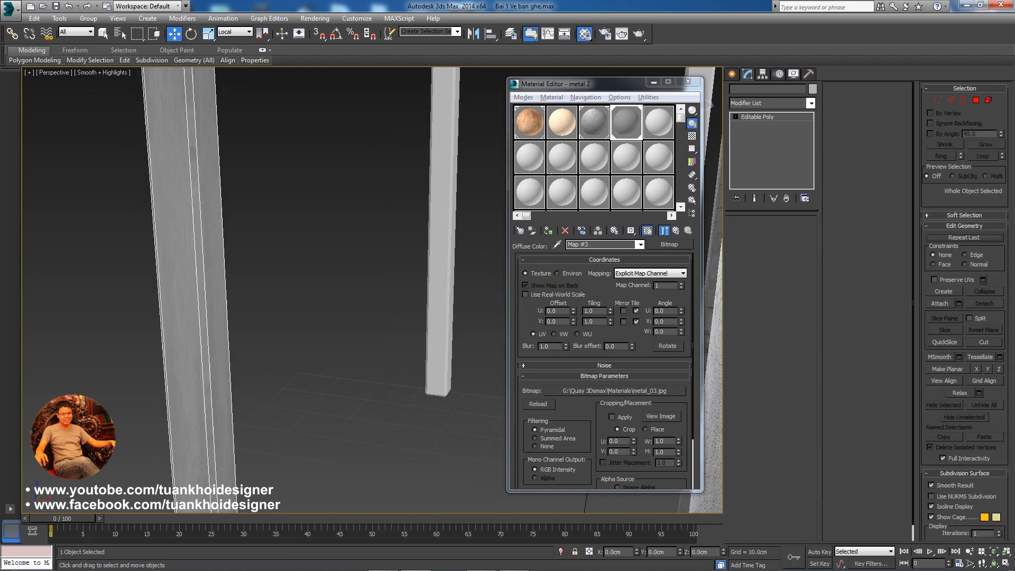
scroll(370, 291, "down", 3)
scroll(369, 291, "down", 5)
middle_click_drag(370, 290, 391, 291, "alt")
scroll(370, 291, "up", 2)
key("z")
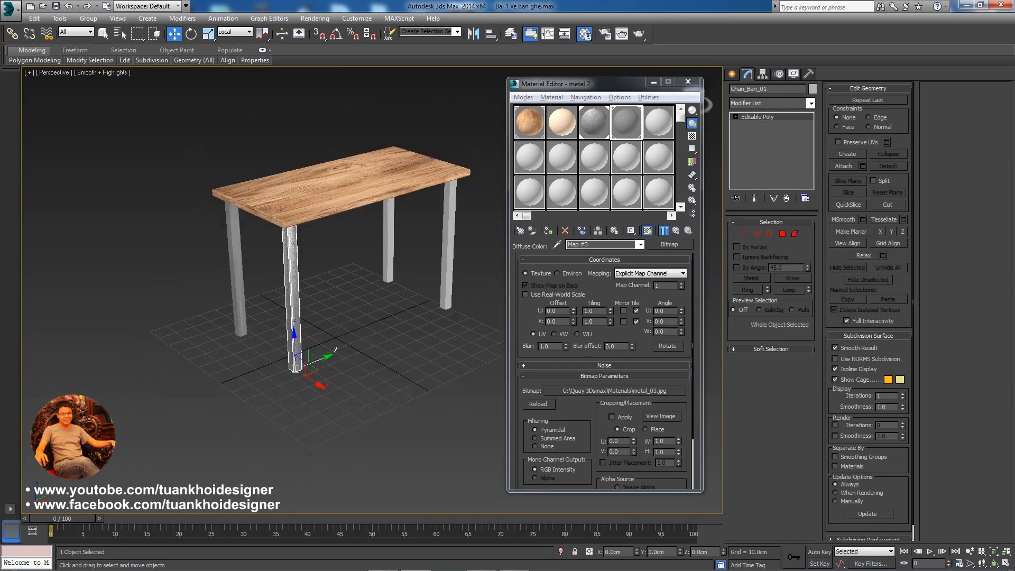
Apply metal 2 to legs Chan_Ban_02, Chan_Ban_03 and the left front leg
key("ctrl+d")
scroll(317, 264, "up", 5)
scroll(317, 264, "down", 5)
middle_click_drag(317, 264, 296, 264, "alt")
scroll(265, 253, "up", 2)
scroll(265, 253, "up", 1)
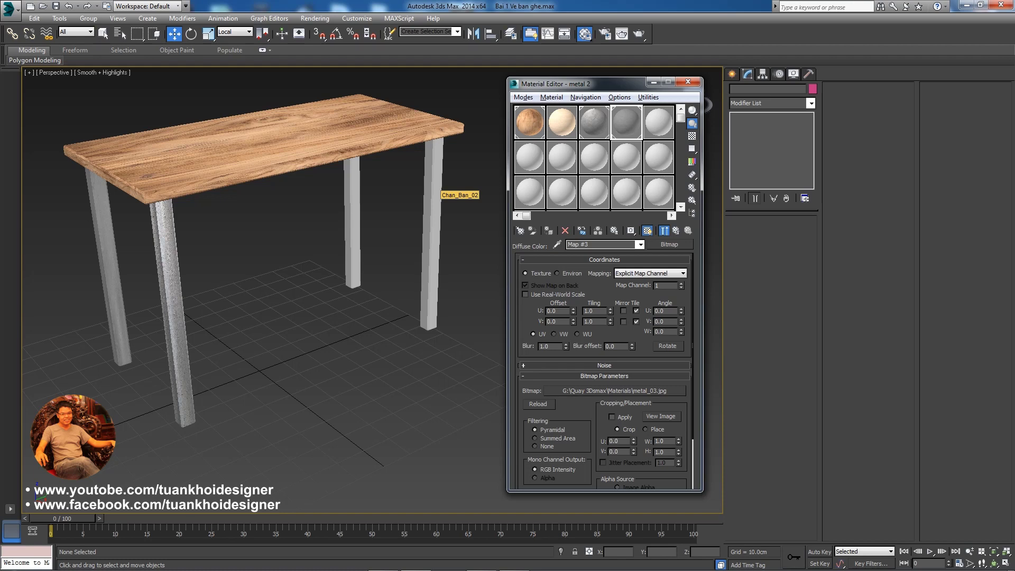
left_click_drag(434, 196, 435, 195)
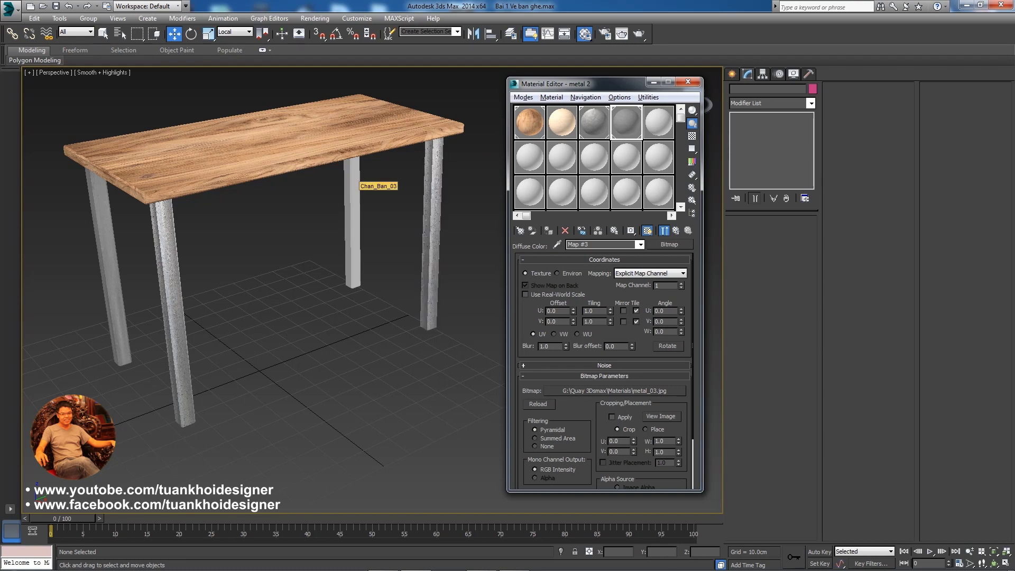
left_click_drag(626, 122, 355, 179)
left_click_drag(627, 122, 124, 259)
Select front leg Chan_Ban_01 and orbit in closer to it
mouse_move(127, 259)
middle_mouse_down("alt")
mouse_move(170, 248)
mouse_move(175, 222)
middle_mouse_up("alt")
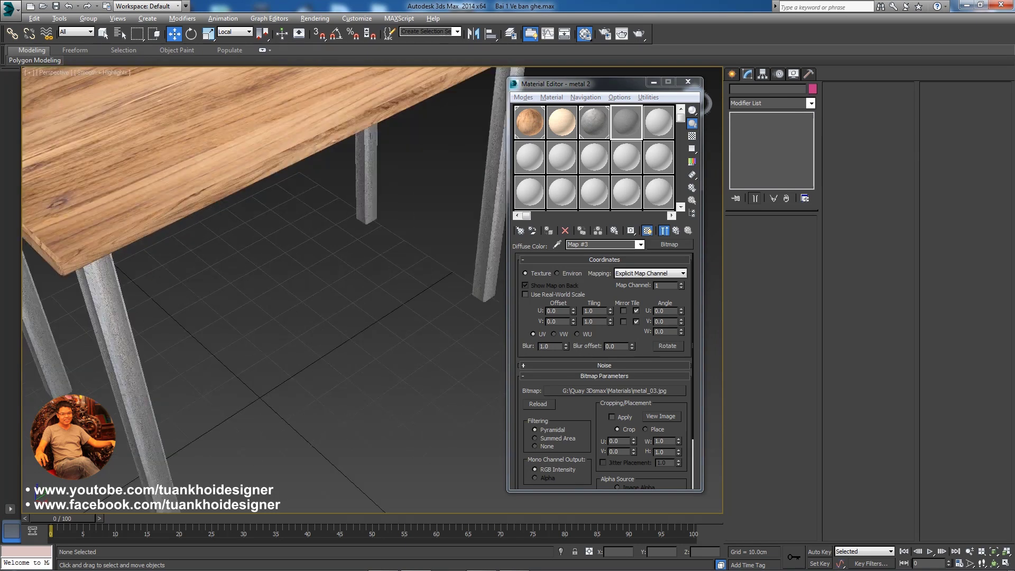
left_click(195, 422)
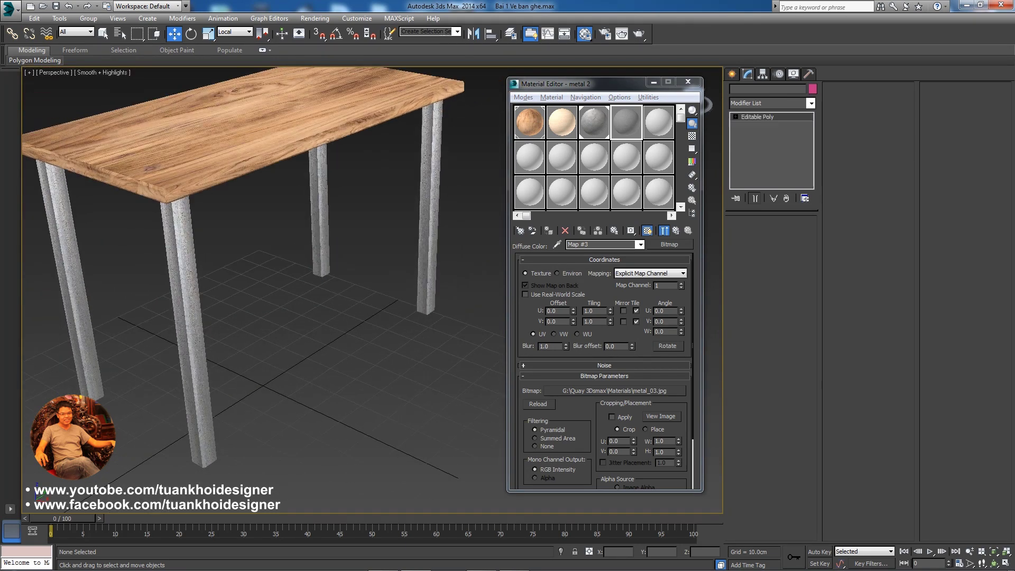
mouse_move(200, 434)
middle_mouse_down("alt")
mouse_move(211, 428)
mouse_move(227, 475)
middle_mouse_up("alt")
scroll(211, 433, "up", 3)
scroll(212, 423, "down", 3)
middle_click_drag(265, 370, 296, 354, "alt")
scroll(264, 370, "up", 3)
right_click(278, 337)
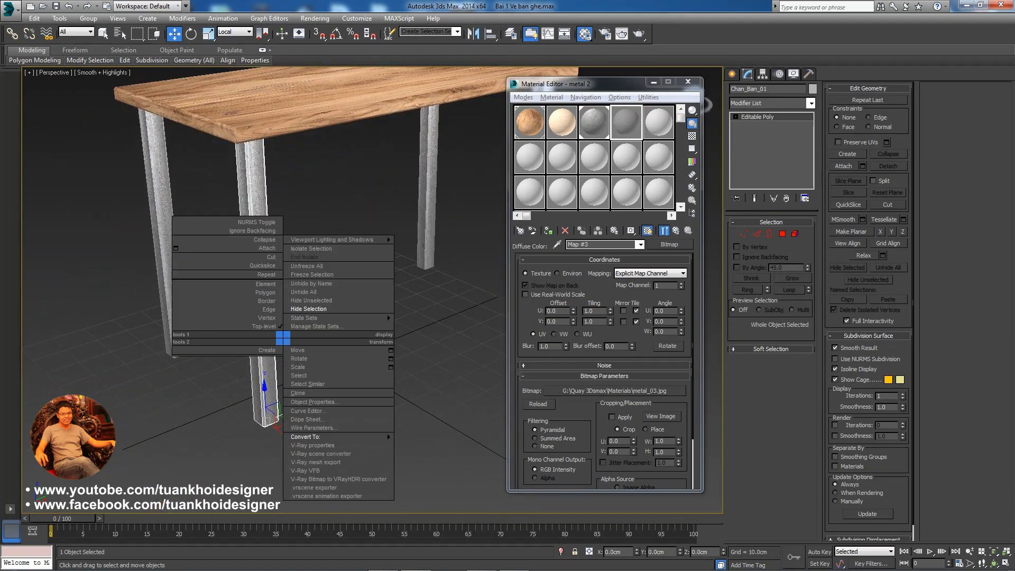
Try rotating a tilted copy of the front leg, then cancel it
left_click(299, 355)
left_click(267, 412)
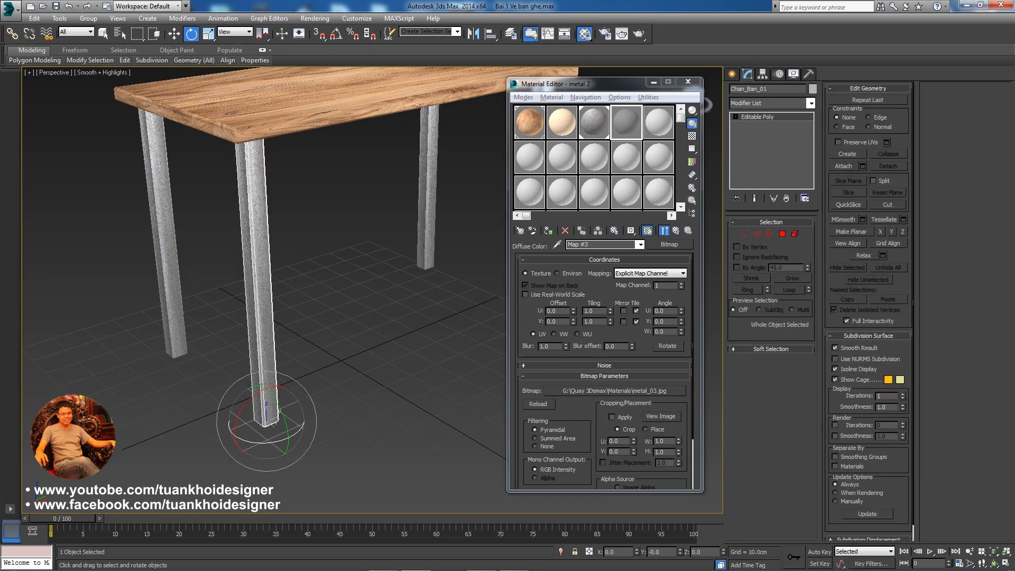
left_click_drag(288, 429, 286, 447)
right_click(255, 227)
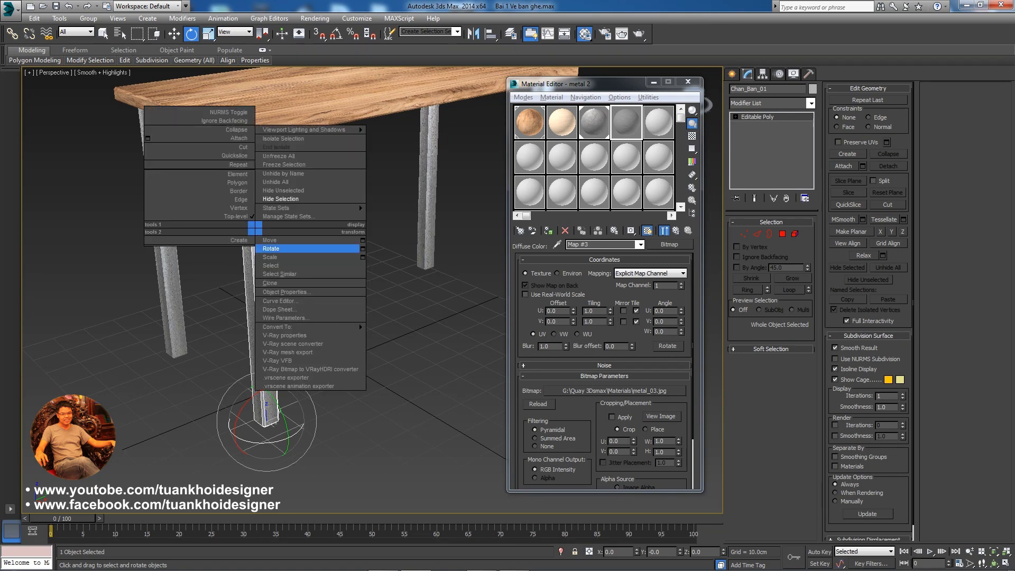
left_click(271, 248)
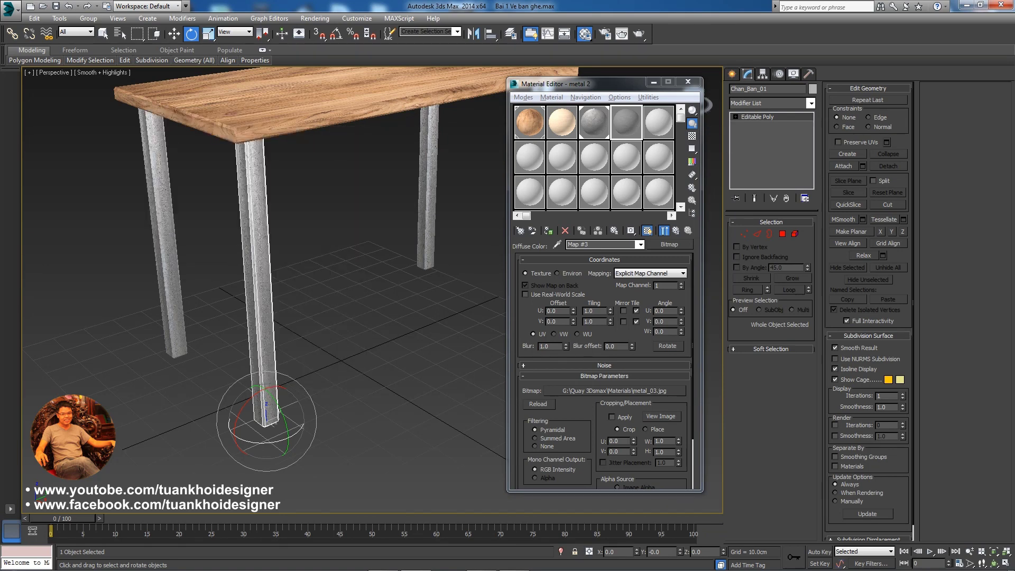
left_click_drag(276, 394, 276, 403, "shift")
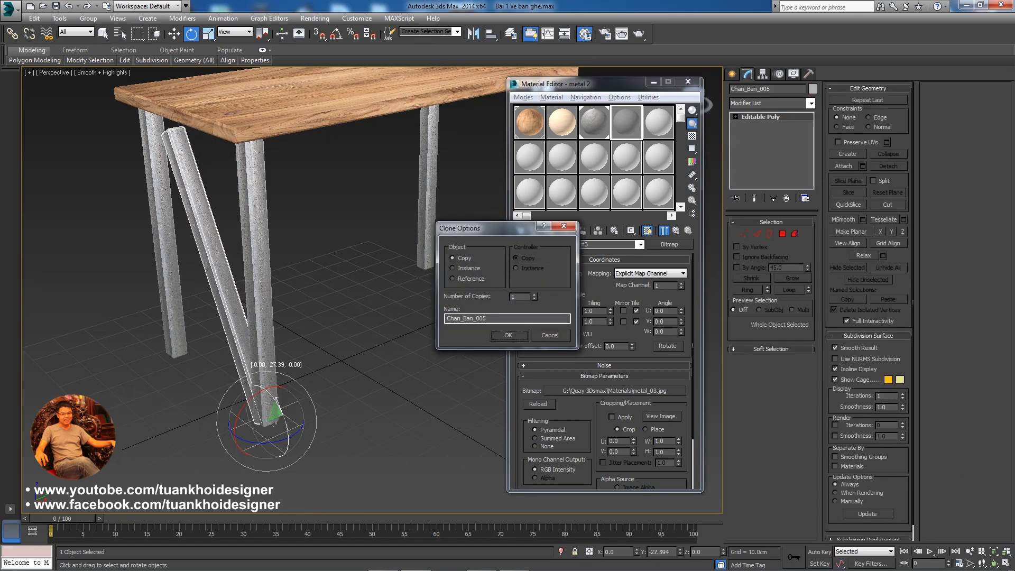
key("Escape")
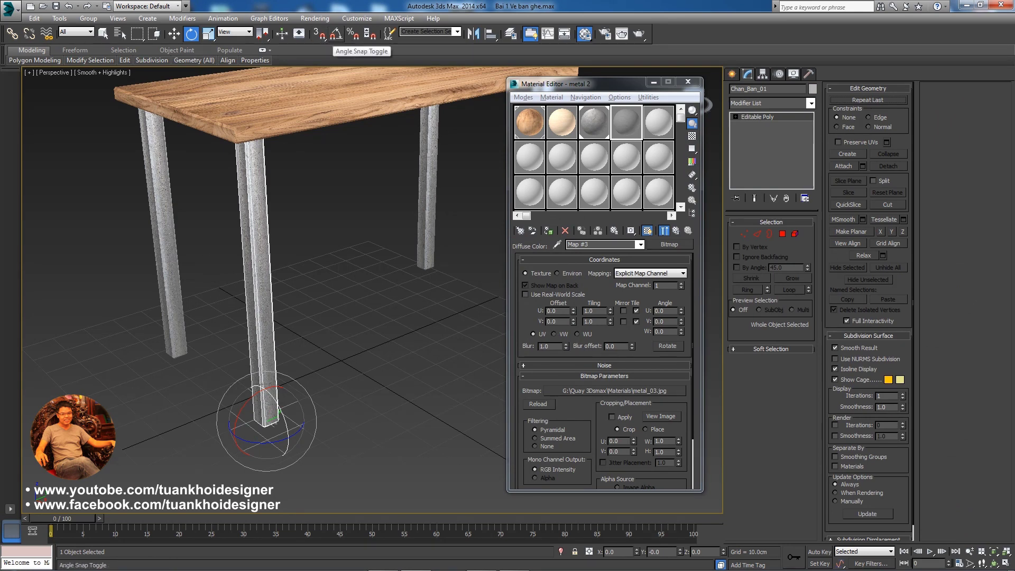
With Angle Snap on, clone the leg rotated -90° on Y so it lies flat
left_click(335, 35)
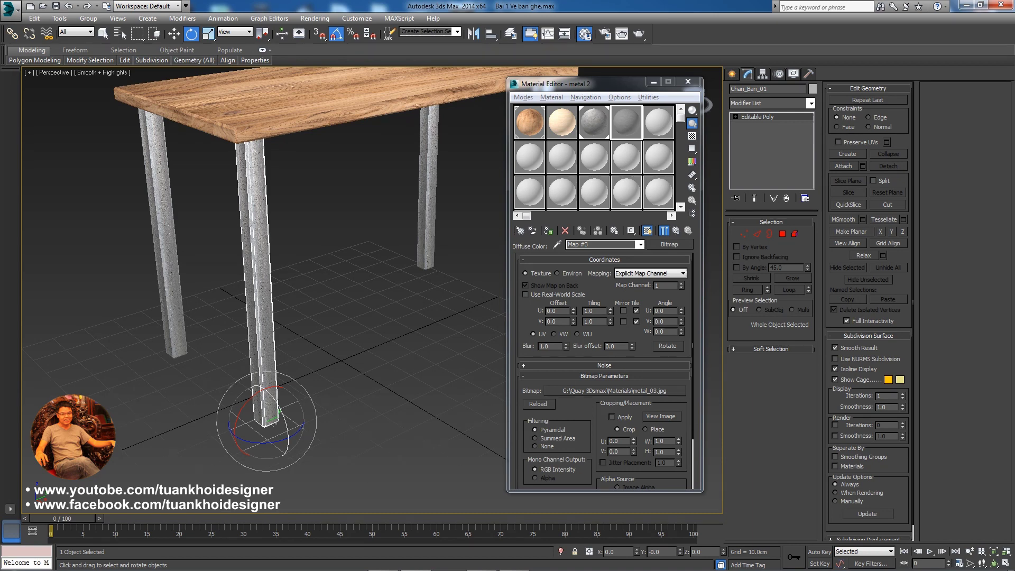
left_click_drag(274, 423, 275, 400, "shift")
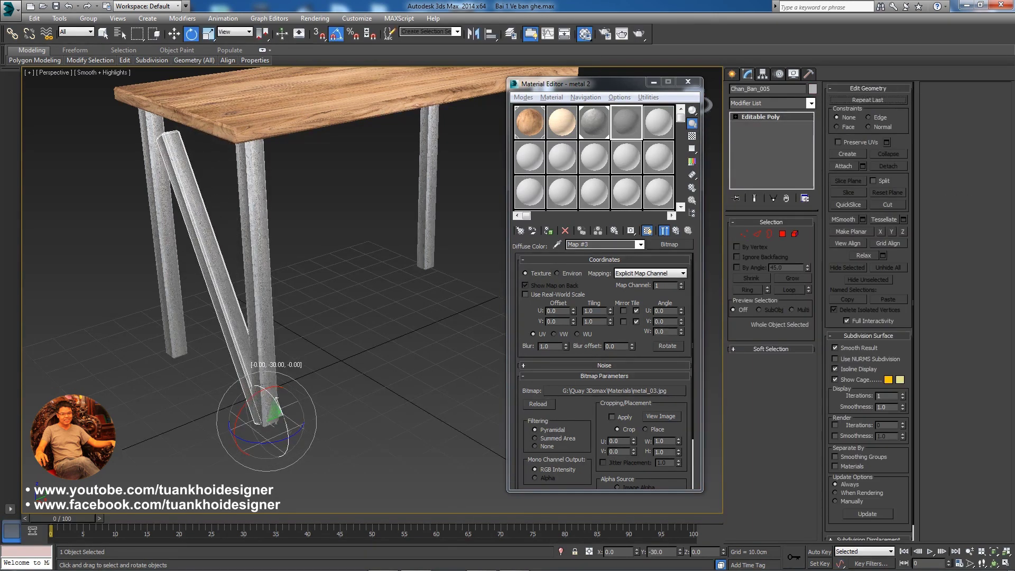
left_click_drag(276, 400, 276, 399, "shift")
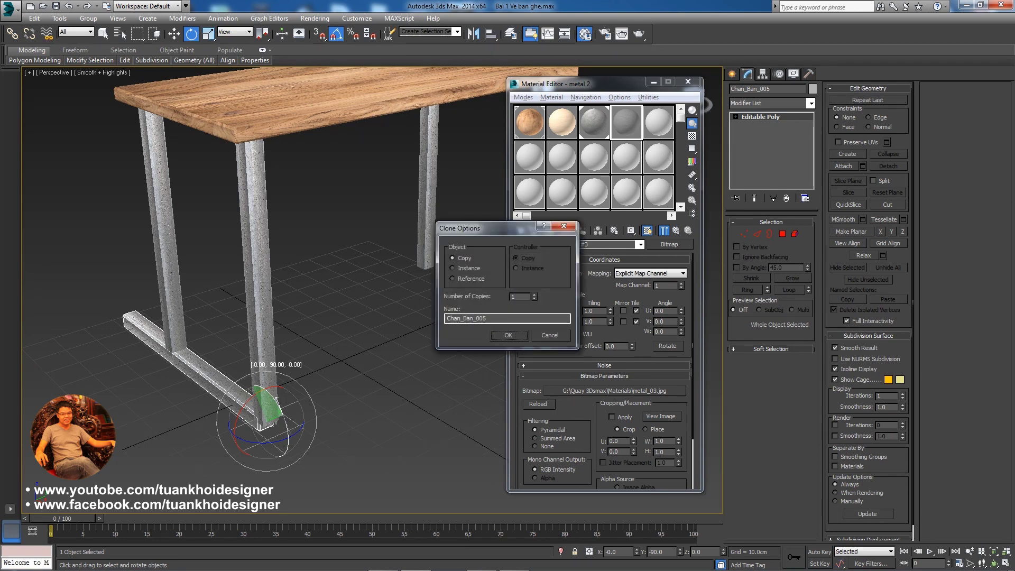
left_click(508, 335)
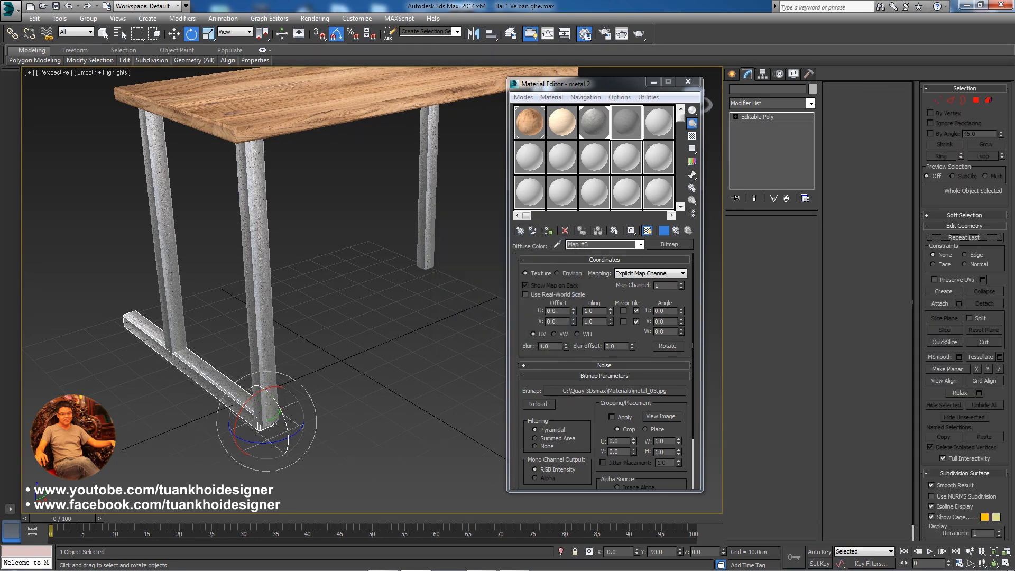
right_click(294, 361)
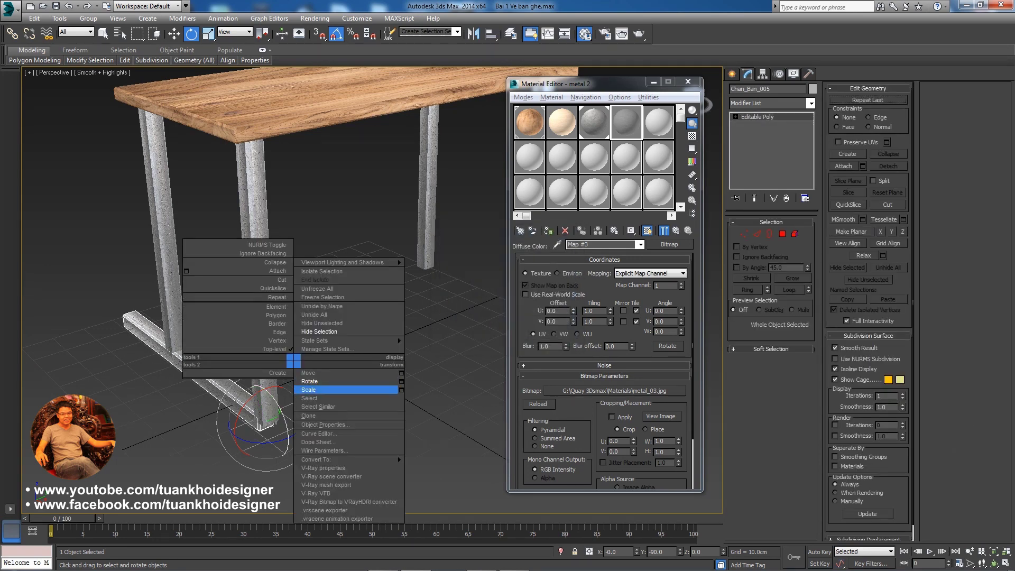
Scale the crossbar along its length and raise it off the floor
left_click(309, 389)
right_click(204, 373)
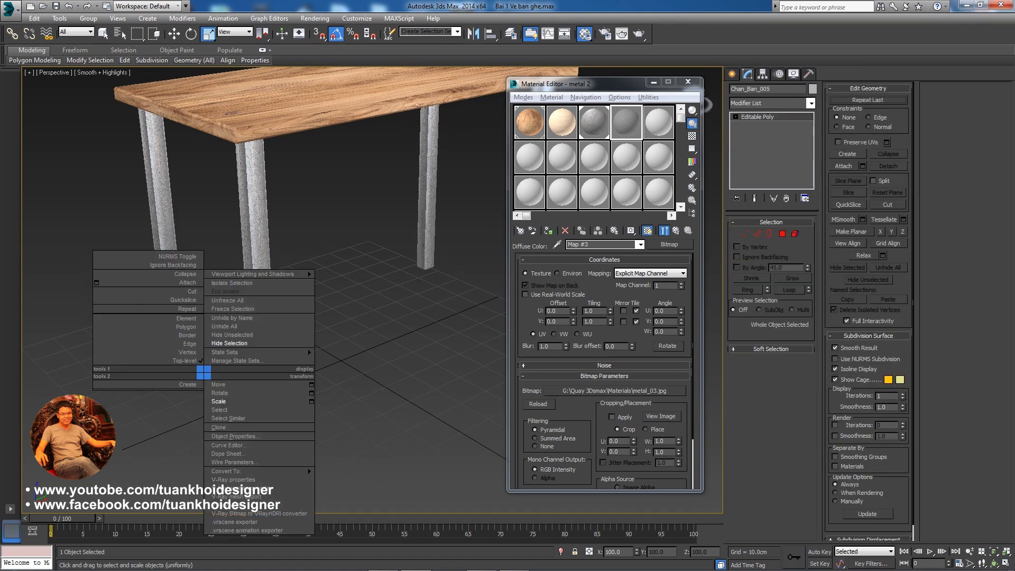
left_click(233, 401)
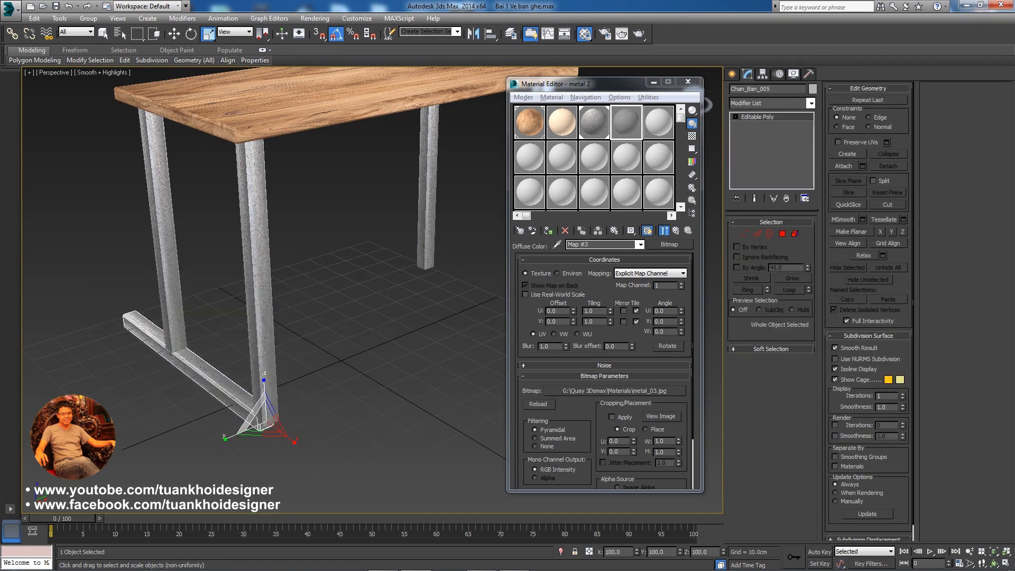
left_click_drag(258, 420, 261, 437)
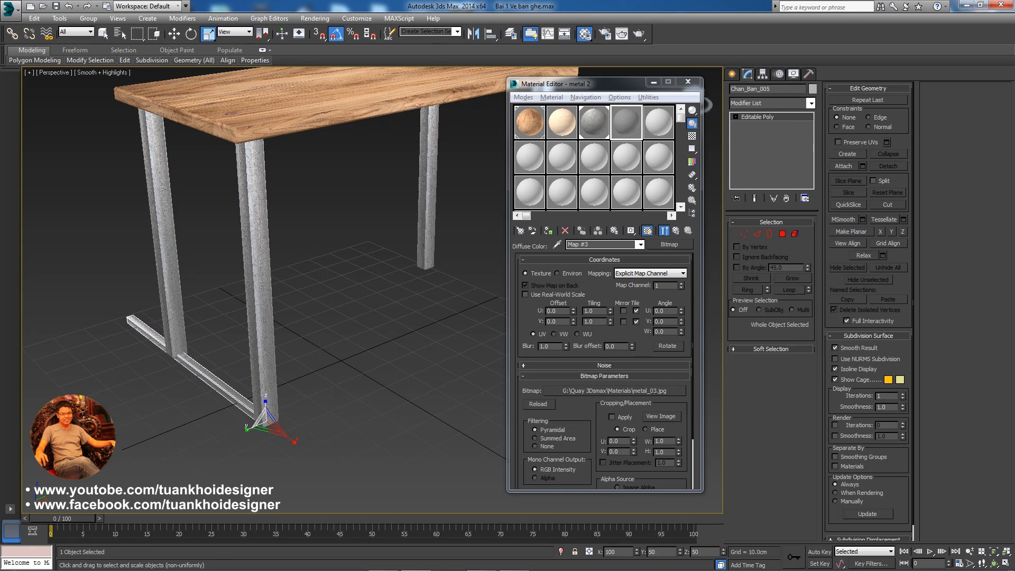
right_click(275, 396)
left_click(296, 401)
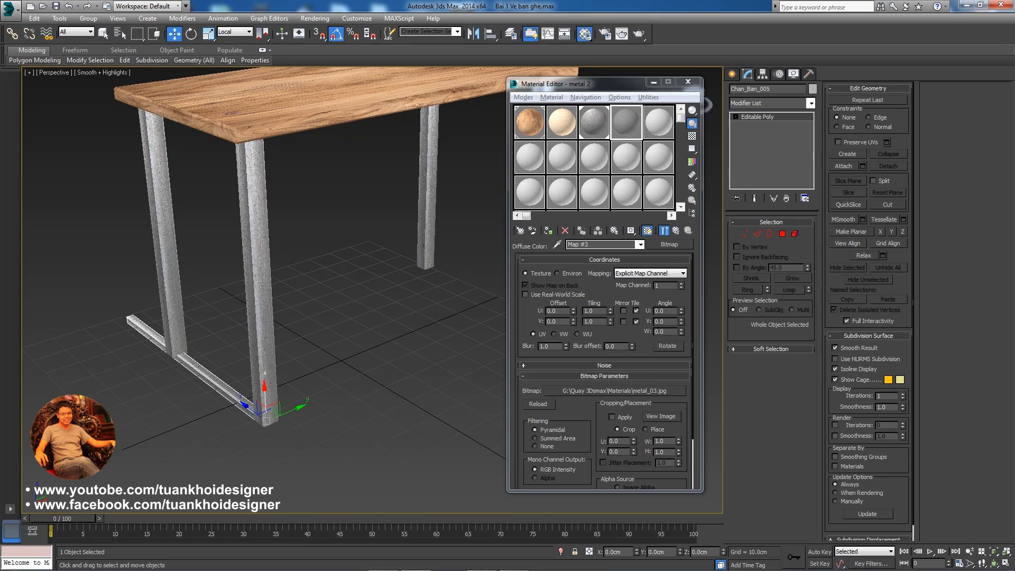
left_click_drag(264, 394, 264, 338)
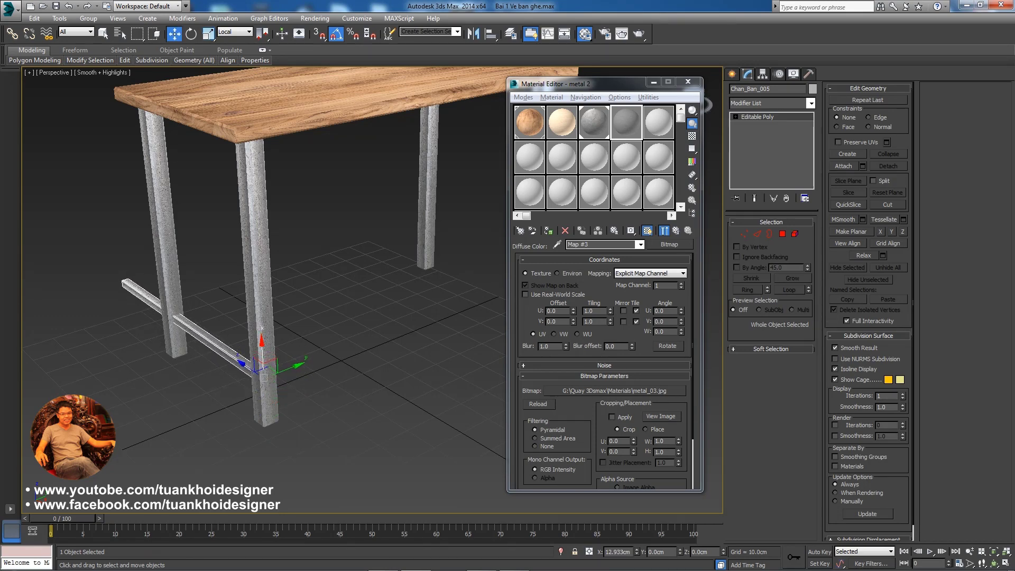
Shrink the crossbar further along its length, orbiting to check its fit between legs
scroll(233, 304, "up", 3)
mouse_move(264, 290)
middle_mouse_down("alt")
mouse_move(328, 283)
mouse_move(349, 296)
middle_mouse_up("alt")
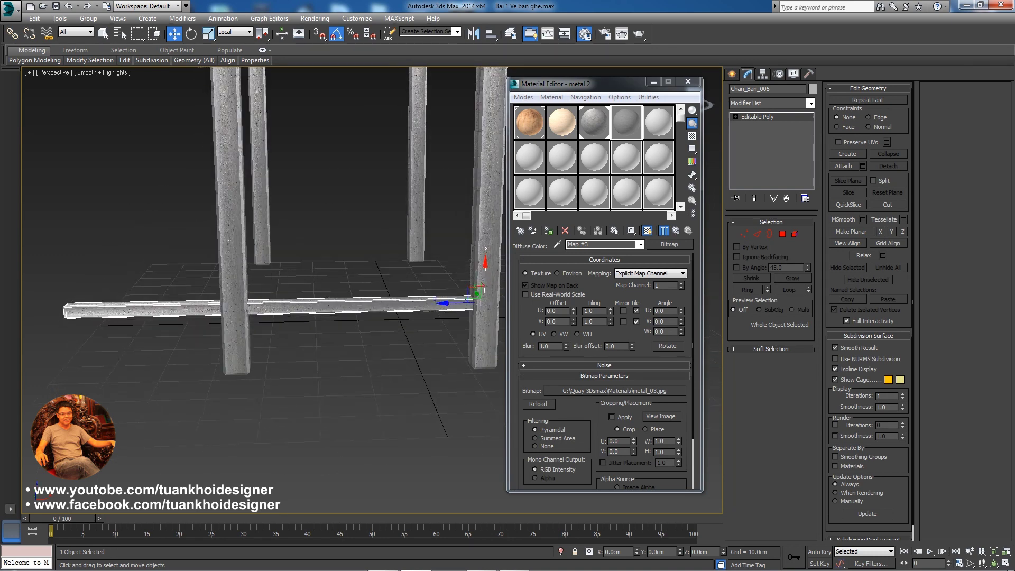
middle_click_drag(265, 237, 296, 227, "alt")
middle_click_drag(401, 238, 446, 238, "alt")
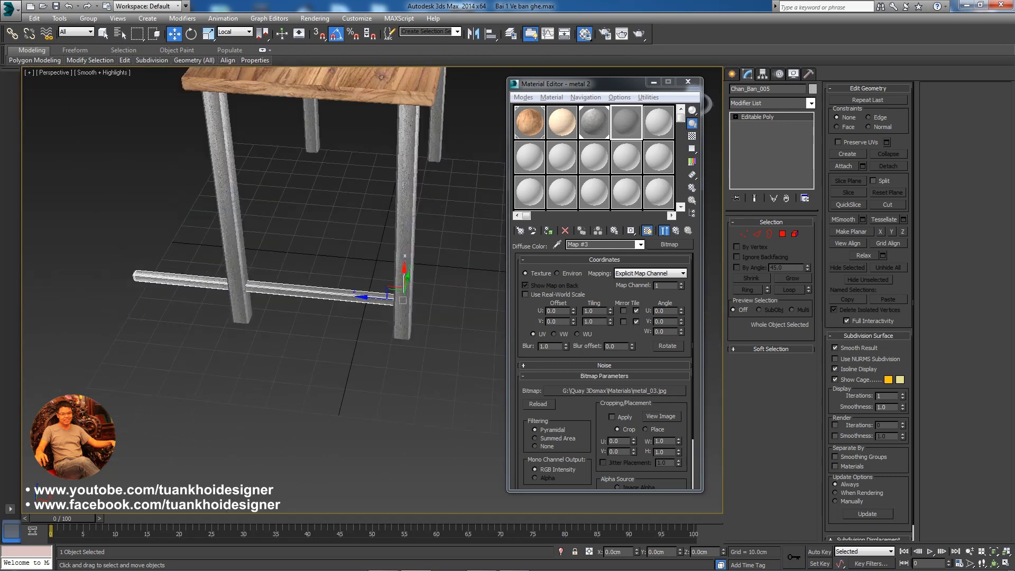
right_click(446, 238)
left_click(370, 282)
key("r")
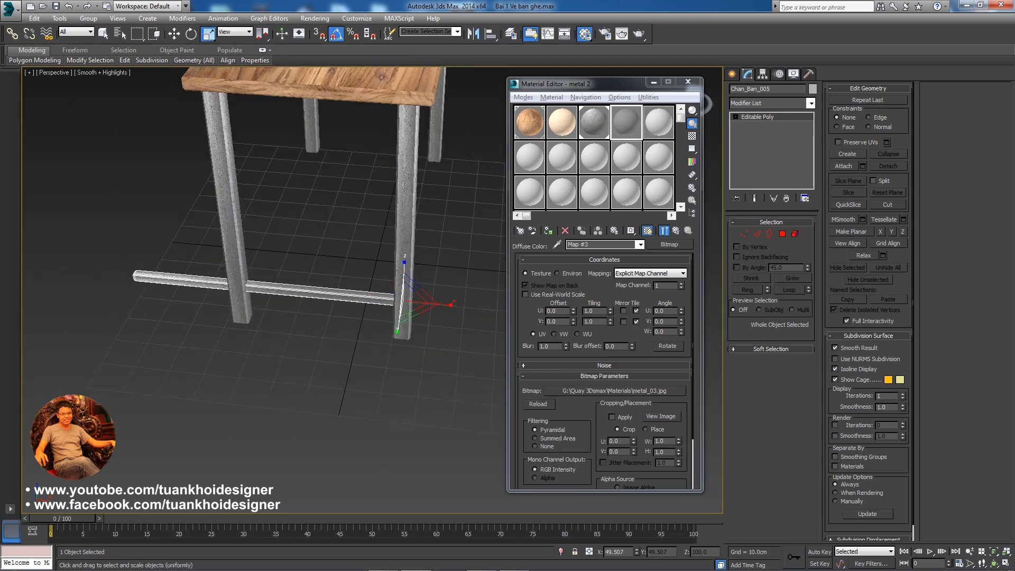
left_click_drag(438, 304, 431, 304)
left_click_drag(438, 300, 432, 303)
middle_click_drag(432, 302, 401, 295, "alt")
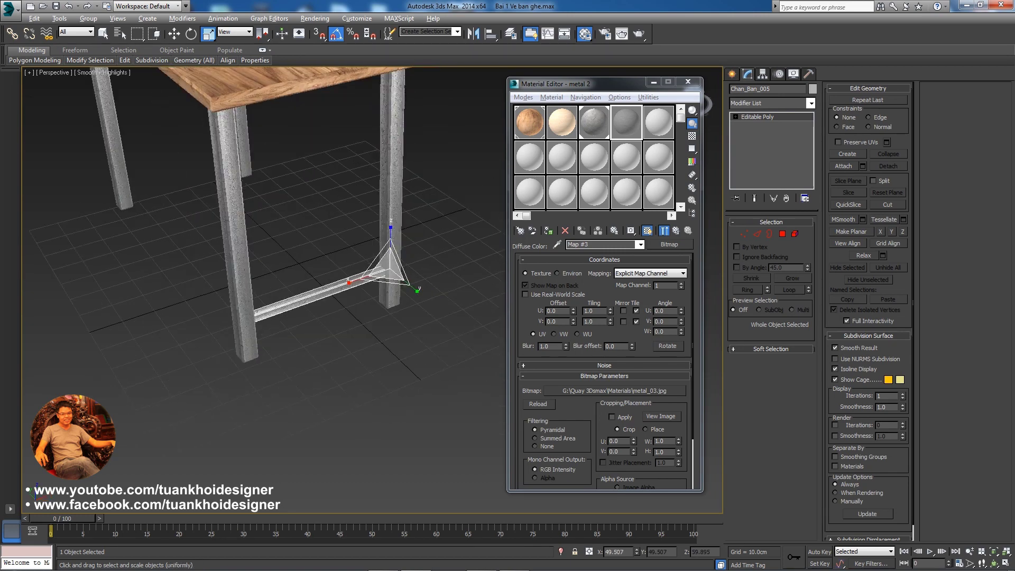
Undo the resize and box-select the crossbar's left-end vertices in Vertex mode
key("ctrl+z")
right_click(305, 266)
left_click(324, 271)
key("w")
left_click(744, 233)
left_click_drag(83, 278, 175, 337)
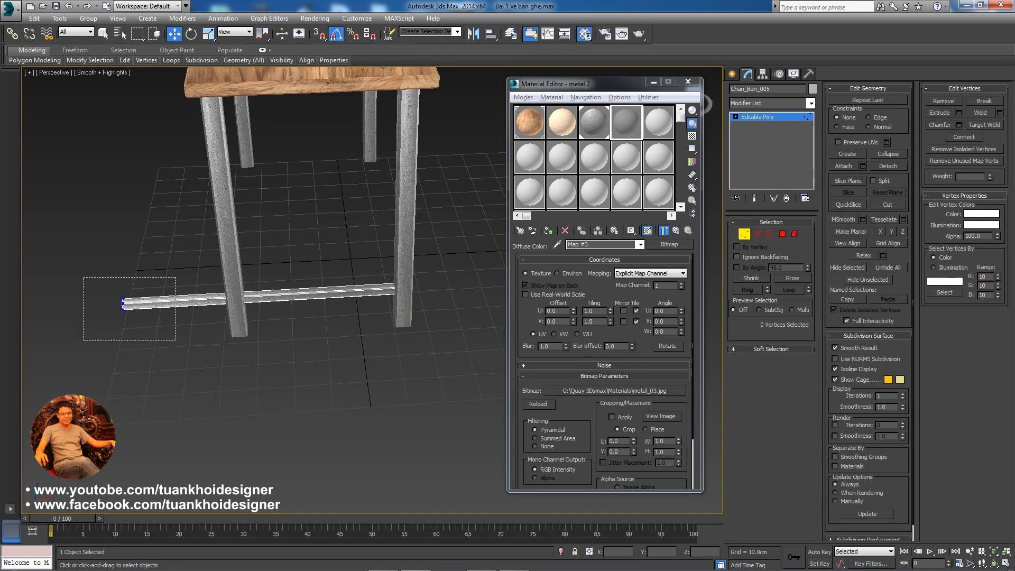
Move the crossbar's left-end vertices along X to meet the leg, then exit Vertex mode
left_click_drag(132, 302, 247, 297)
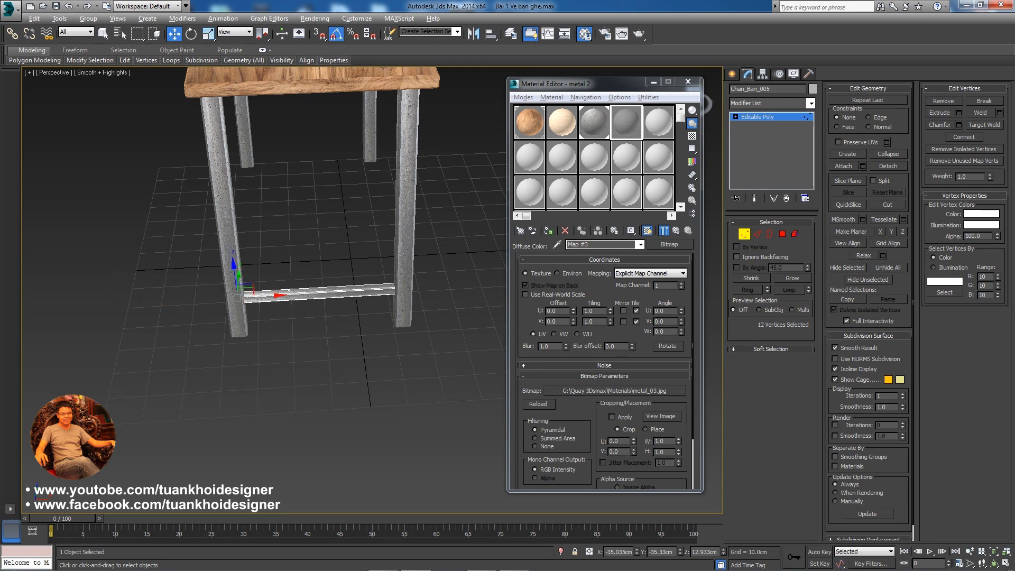
middle_click_drag(237, 270, 317, 264, "alt")
key("1")
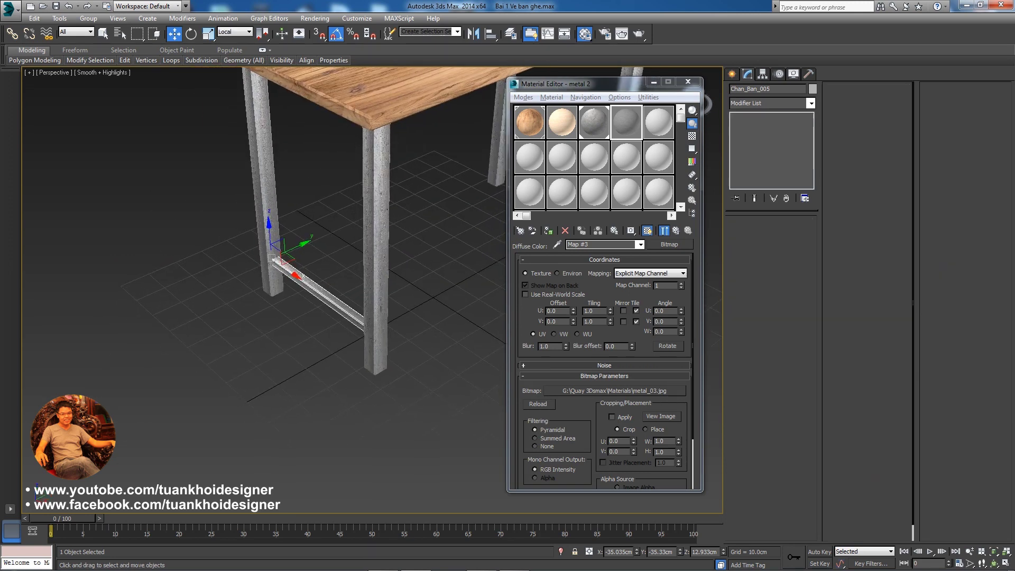
Orbit and zoom out to a low view of the table legs and trimmed crossbar
mouse_move(317, 264)
middle_mouse_down("alt")
mouse_move(253, 264)
mouse_move(295, 265)
middle_mouse_up("alt")
scroll(254, 264, "down", 3)
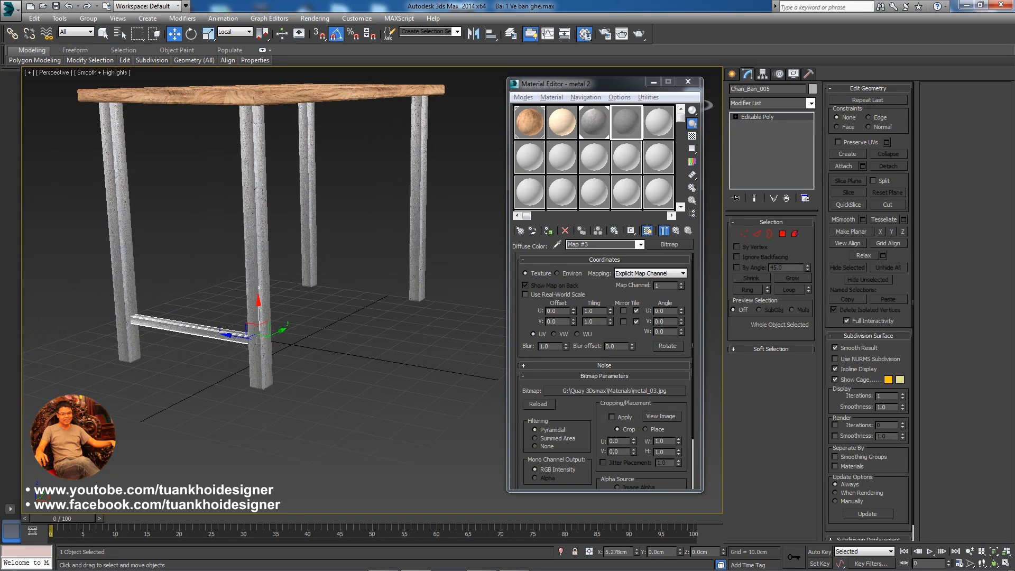
middle_click_drag(296, 264, 175, 280, "alt")
scroll(254, 274, "down", 5)
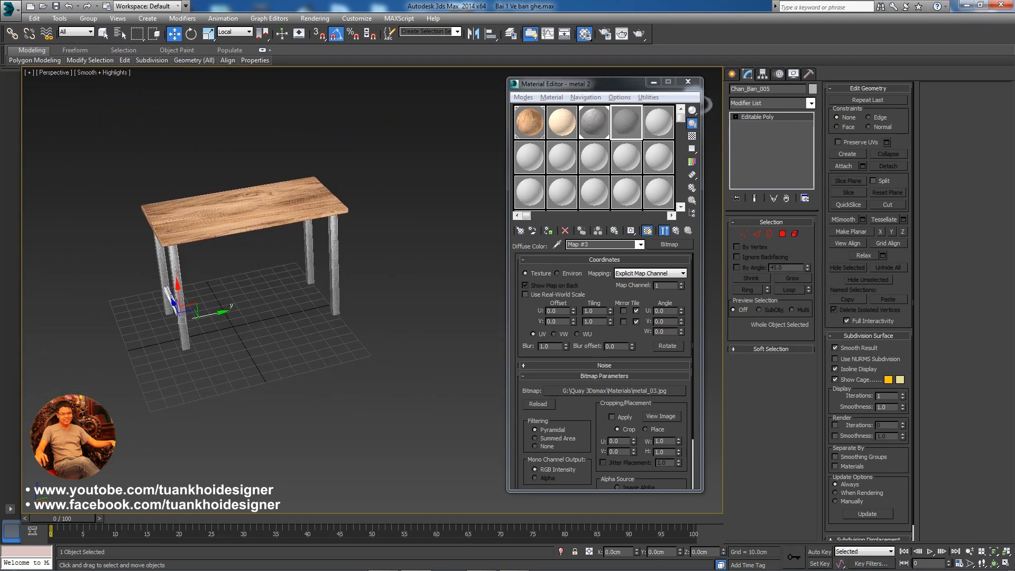
left_click_drag(181, 320, 329, 288, "shift")
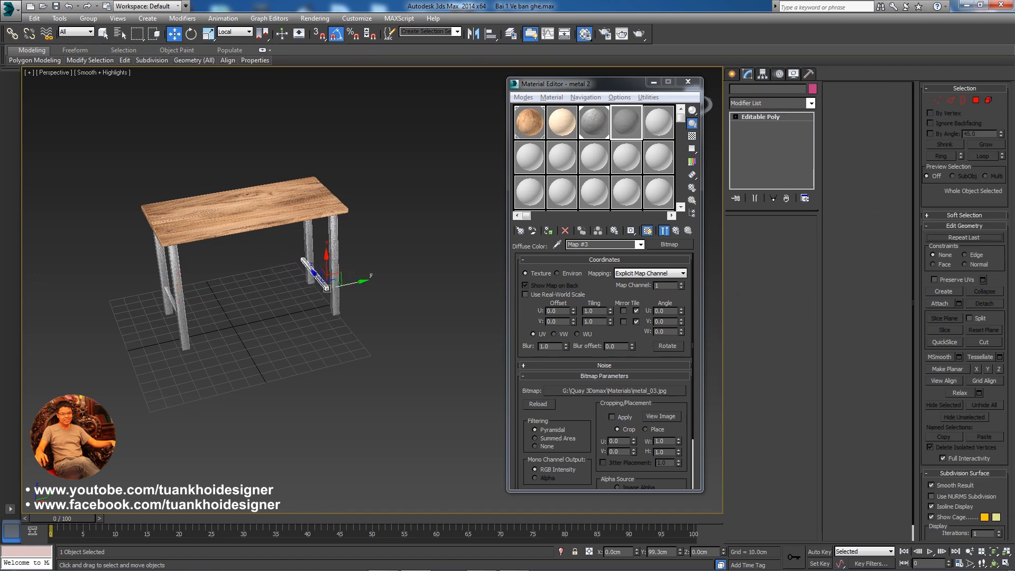
Place a copy of the crossbar at the far legs and nudge it into line
left_click_drag(329, 288, 334, 286, "shift")
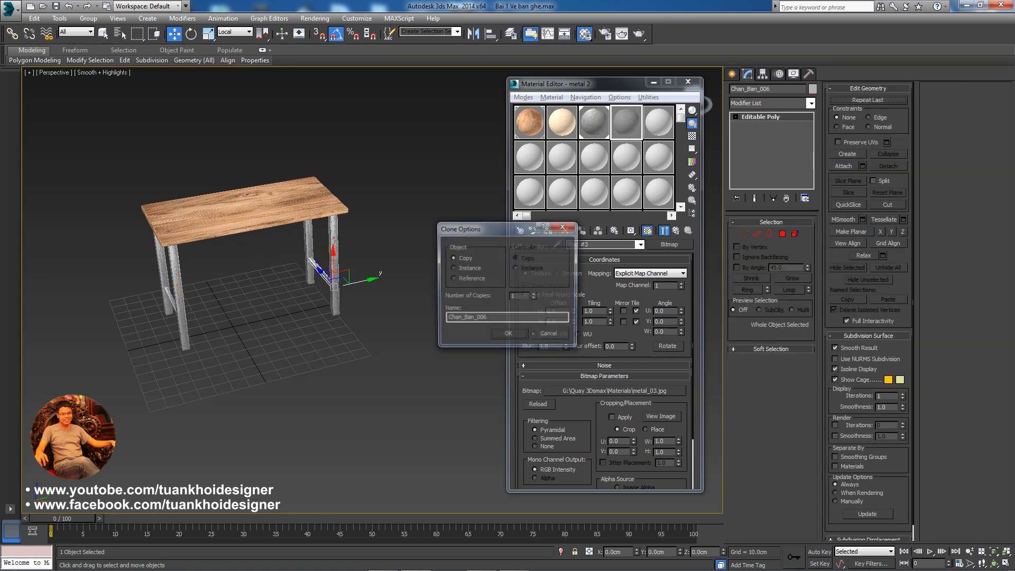
key("Return")
scroll(330, 288, "up", 3)
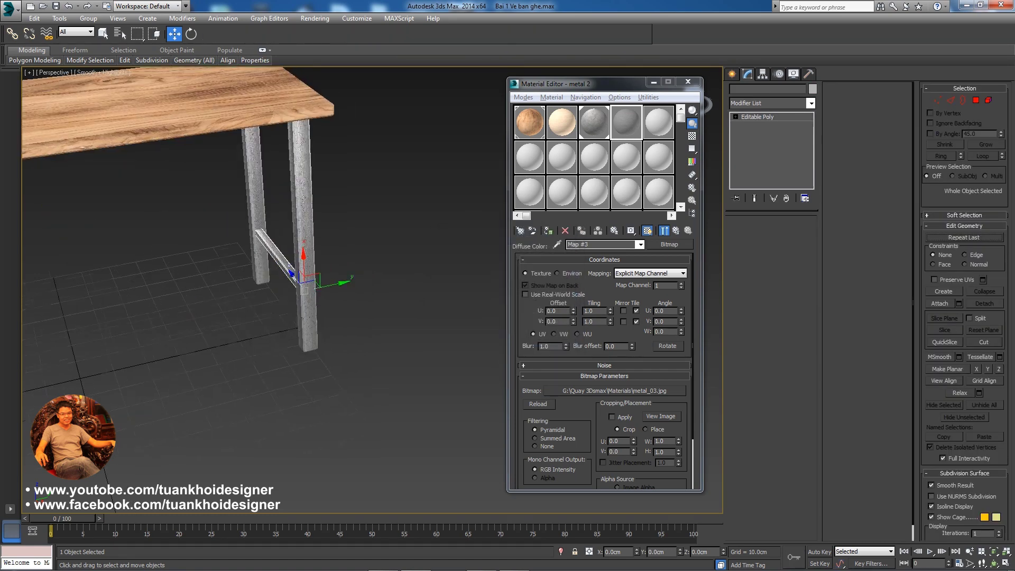
scroll(330, 288, "up", 3)
middle_click_drag(330, 288, 295, 291, "alt")
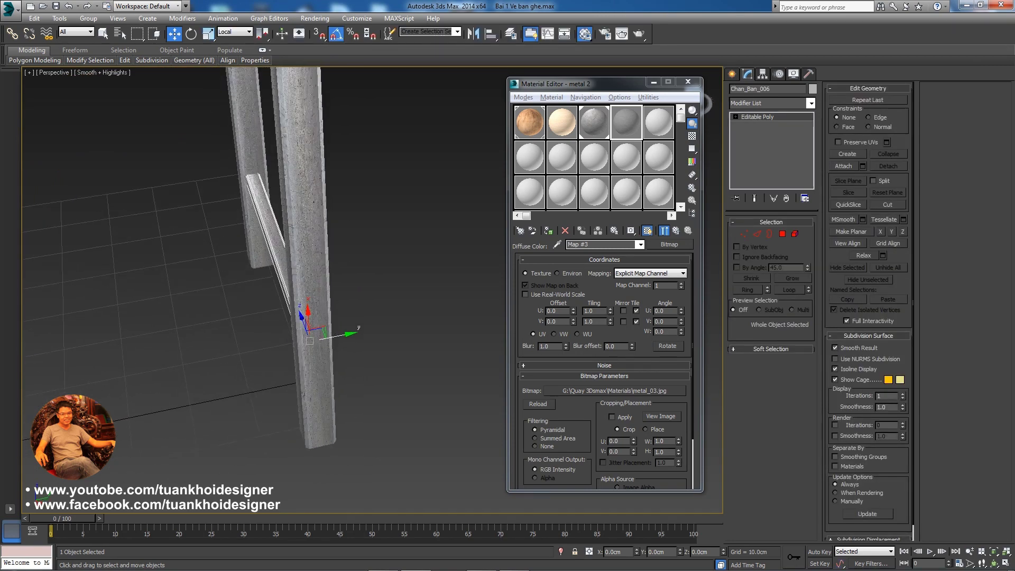
left_click_drag(333, 336, 334, 336)
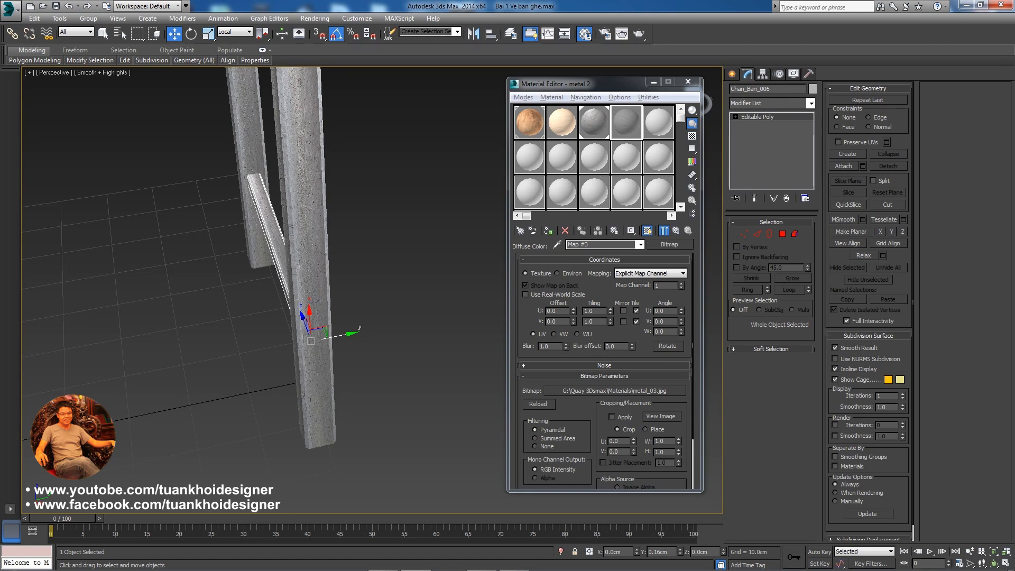
scroll(334, 335, "down", 5)
middle_click_drag(334, 335, 438, 254, "alt")
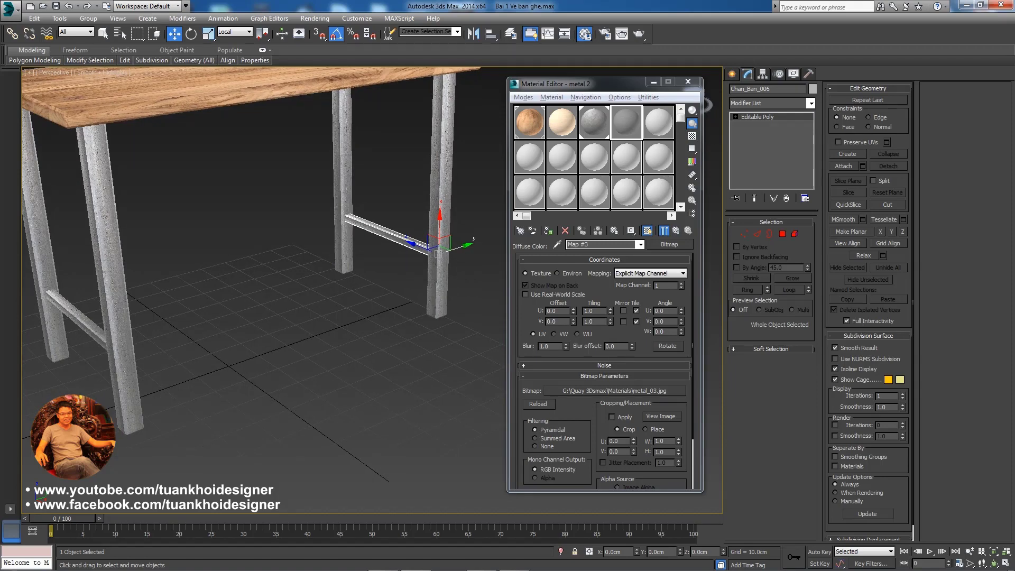
Switch to Rotate and begin turning a copy of the crossbar sideways
right_click(399, 237)
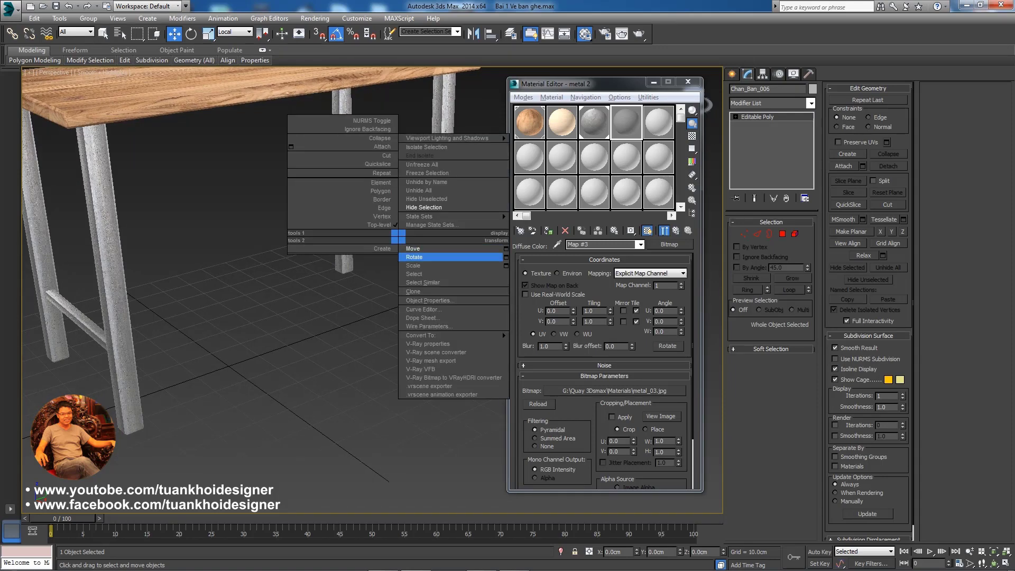
left_click(423, 256)
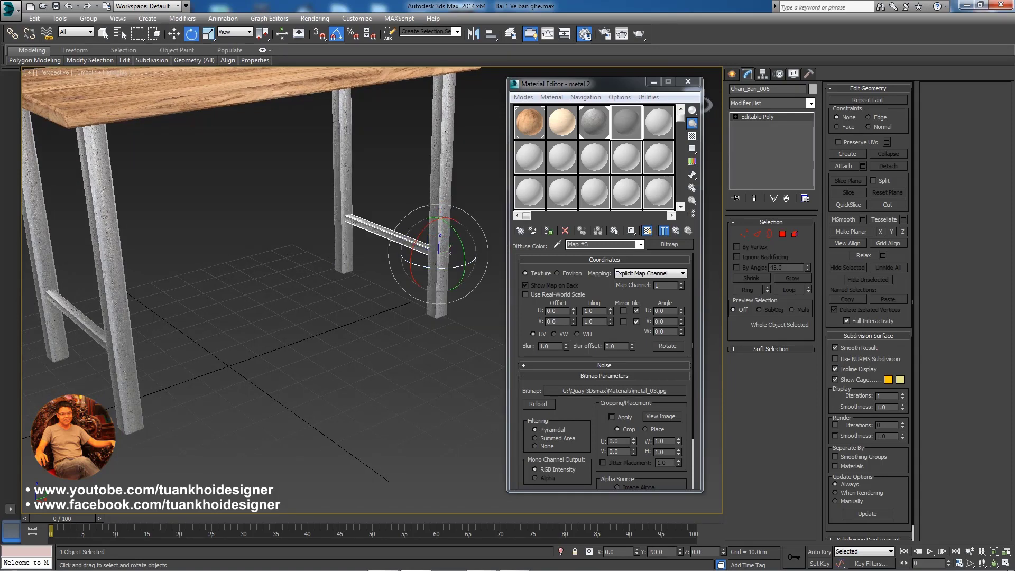
mouse_move(448, 253)
left_mouse_down()
mouse_move(475, 258)
mouse_move(468, 263)
left_mouse_up()
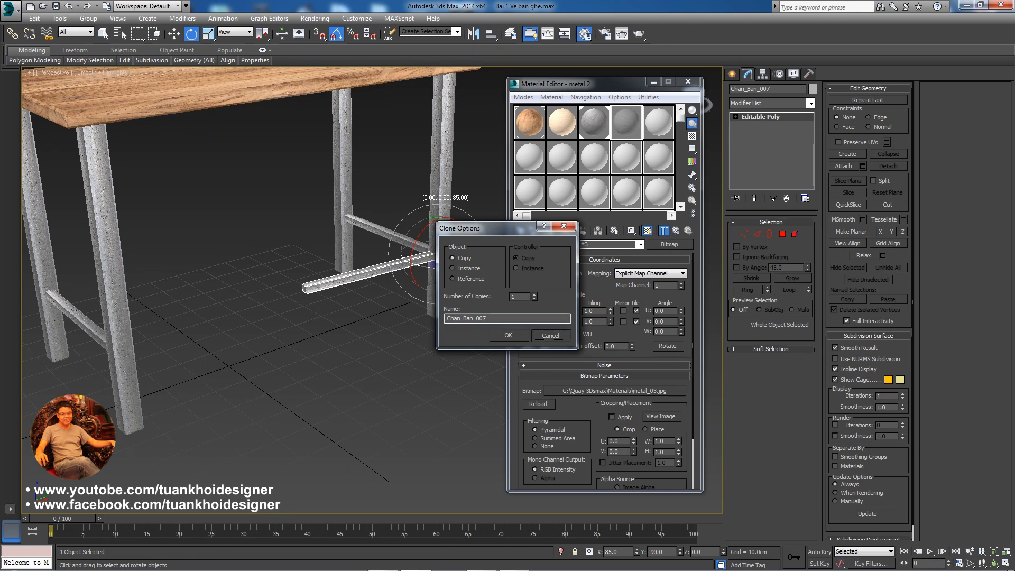
Clone the crossbar by rotating it 90 degrees and confirm the copy
left_click(550, 335)
left_click_drag(448, 252, 462, 259, "shift")
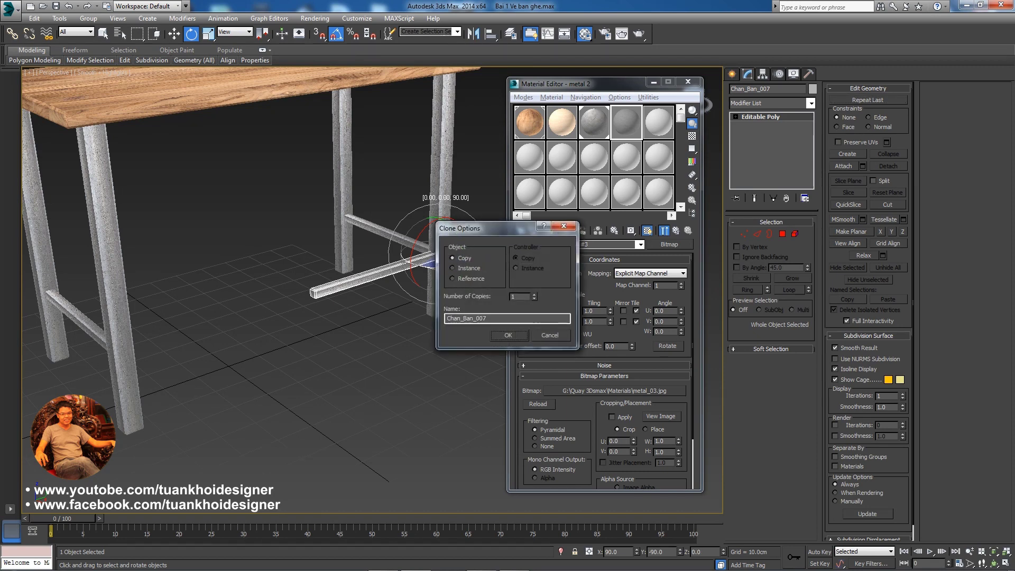
left_click(515, 334)
Slide the rotated crossbar to the middle of the table between the side braces
right_click(373, 226)
left_click(422, 231)
middle_click_drag(423, 233, 412, 245, "alt")
left_click_drag(402, 238, 338, 216)
middle_click_drag(338, 217, 386, 222, "alt")
scroll(378, 259, "up", 3)
mouse_move(378, 259)
middle_mouse_down("alt")
mouse_move(364, 246)
mouse_move(372, 241)
middle_mouse_up("alt")
scroll(376, 246, "up", 2)
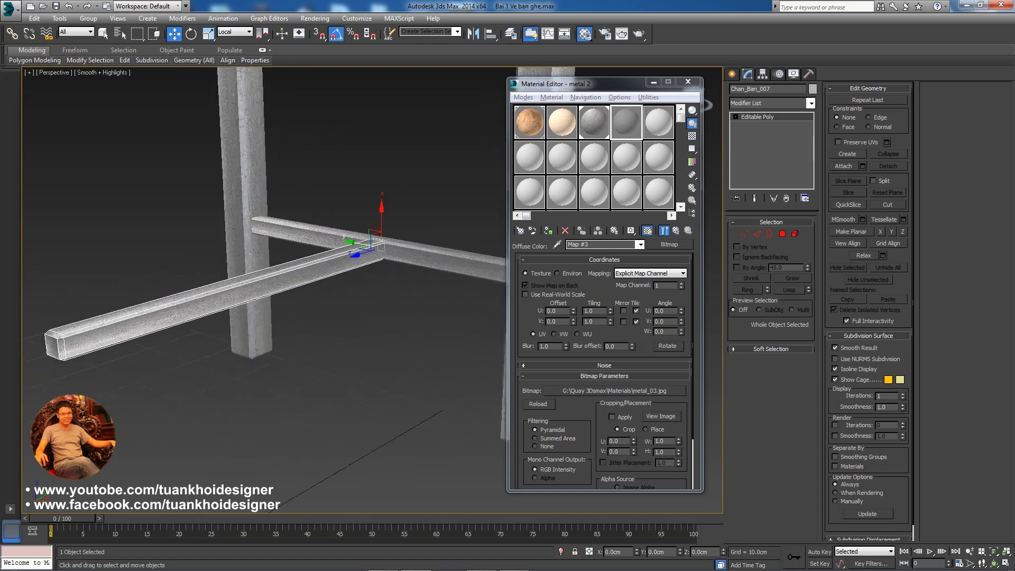
scroll(377, 246, "up", 2)
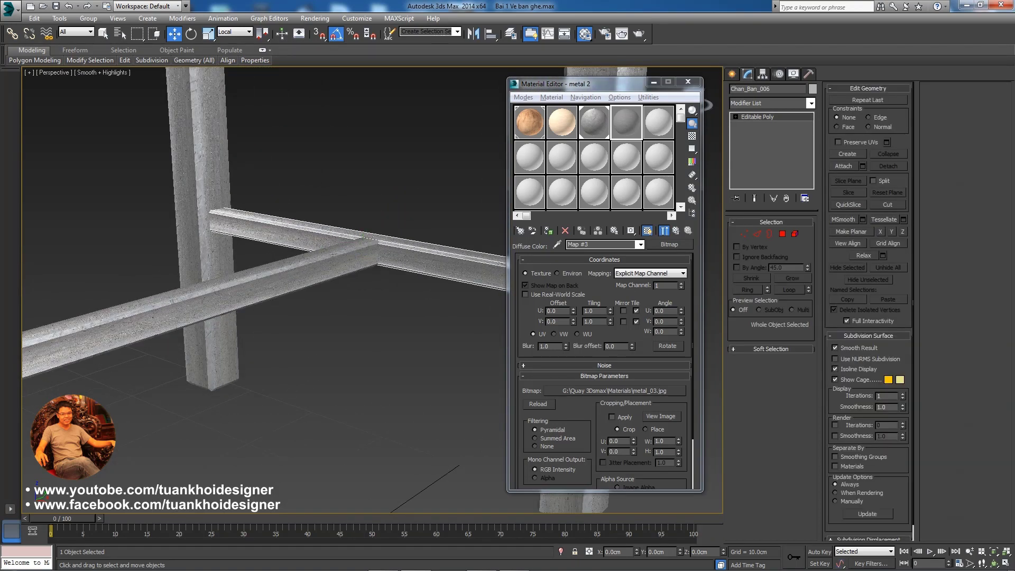
Scale the new crossbar so it spans from one side crossbar to the other
right_click(370, 223)
left_click(389, 252)
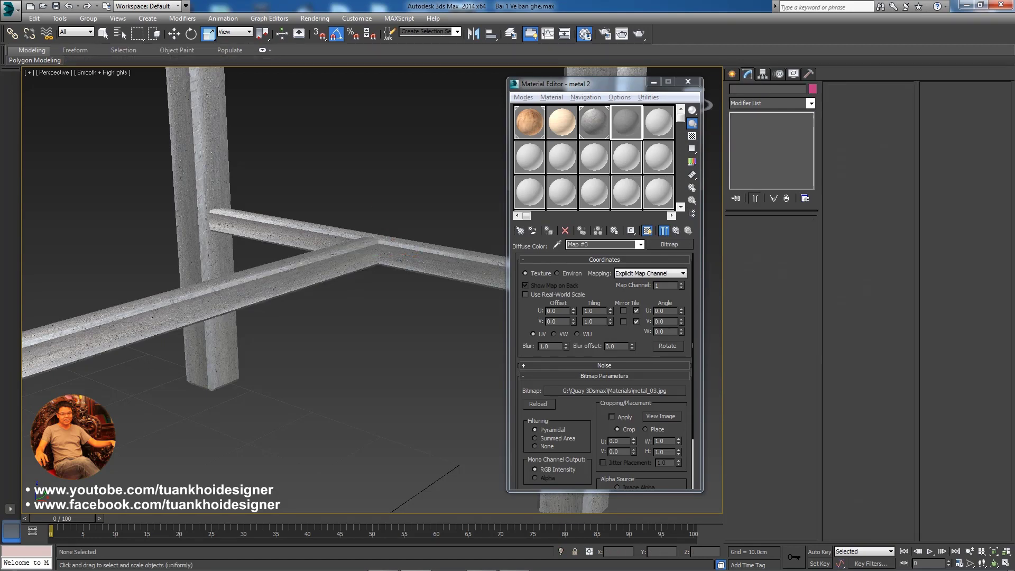
left_click_drag(407, 255, 386, 270)
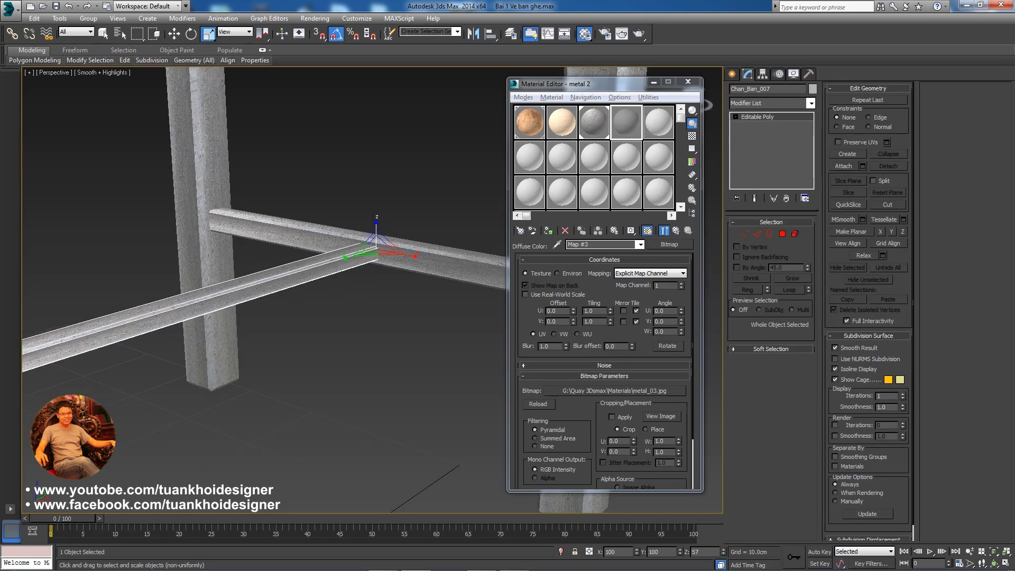
scroll(373, 245, "down", 3)
scroll(373, 245, "down", 3)
scroll(373, 246, "down", 2)
scroll(372, 246, "down", 2)
scroll(372, 254, "up", 2)
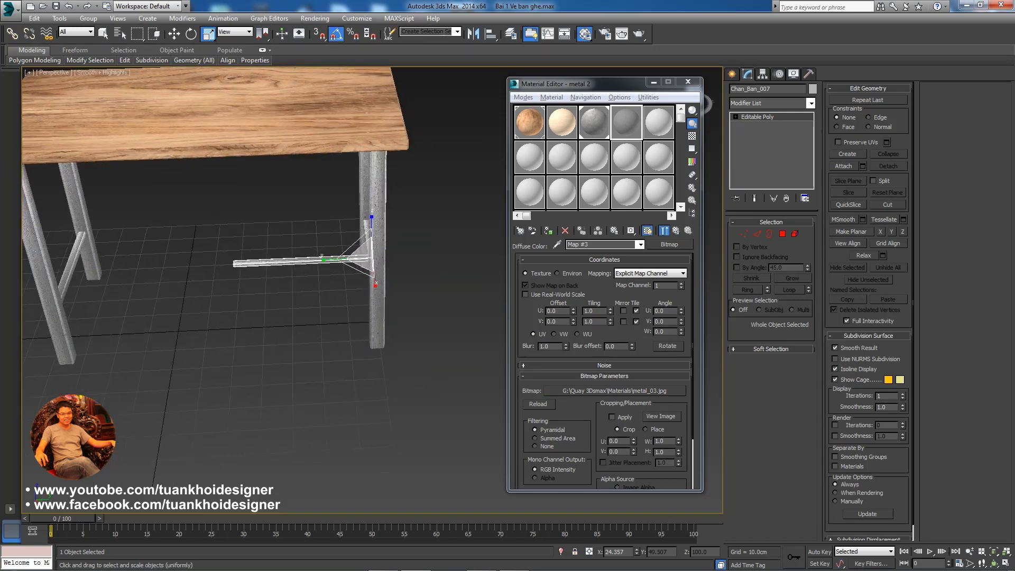
left_click_drag(322, 259, 262, 259)
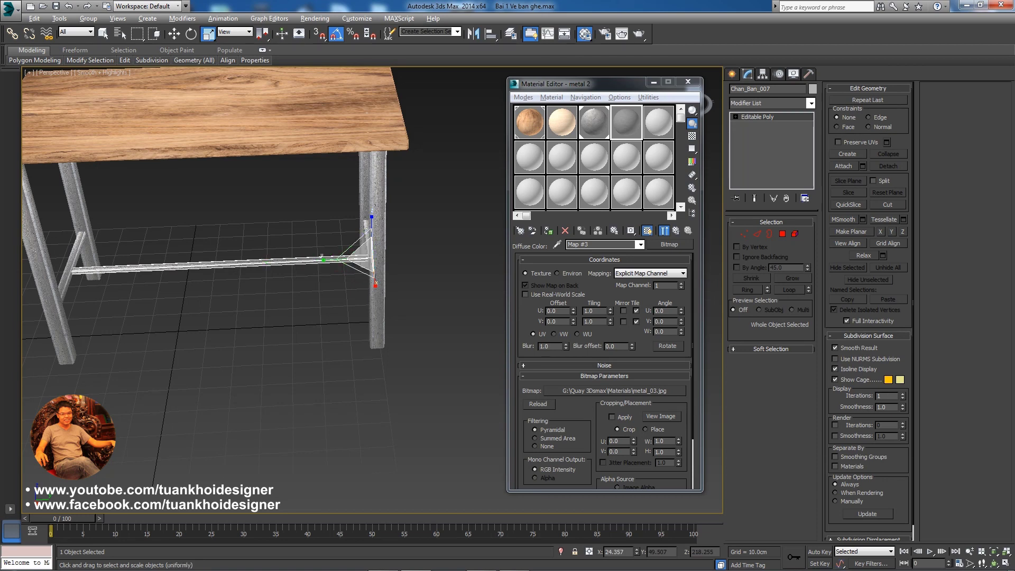
Return to Move mode, deselect everything and review the H-shaped base
middle_click_drag(262, 258, 301, 256, "alt")
right_click(301, 256)
left_click(316, 268)
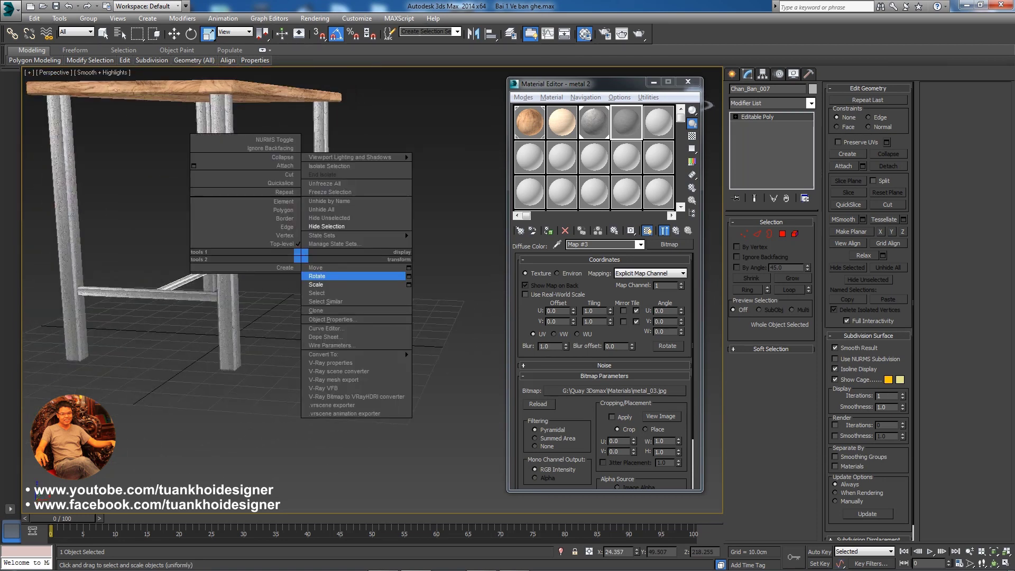
mouse_move(315, 270)
middle_mouse_down("alt")
mouse_move(349, 275)
mouse_move(296, 254)
middle_mouse_up("alt")
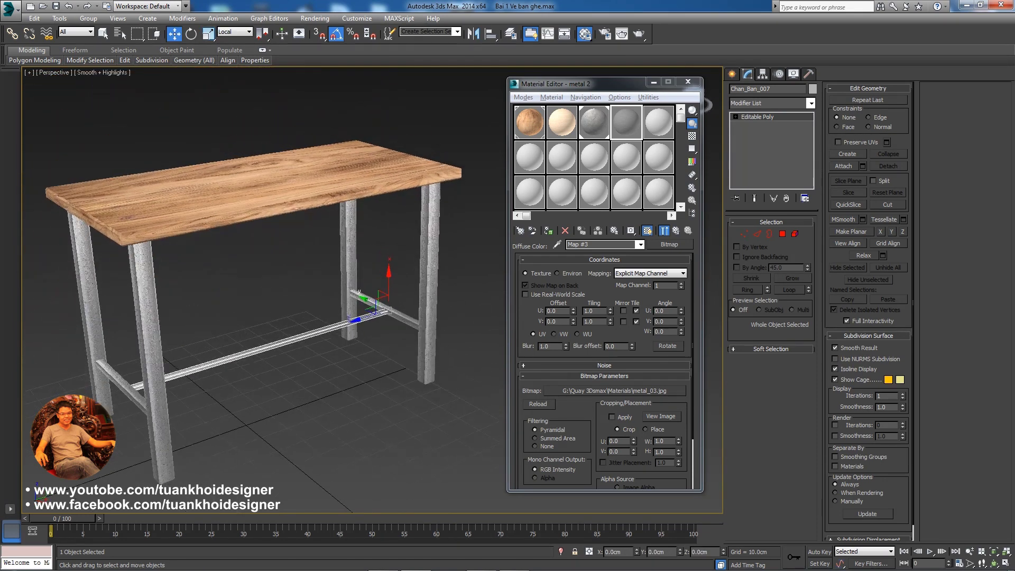
left_click(296, 254)
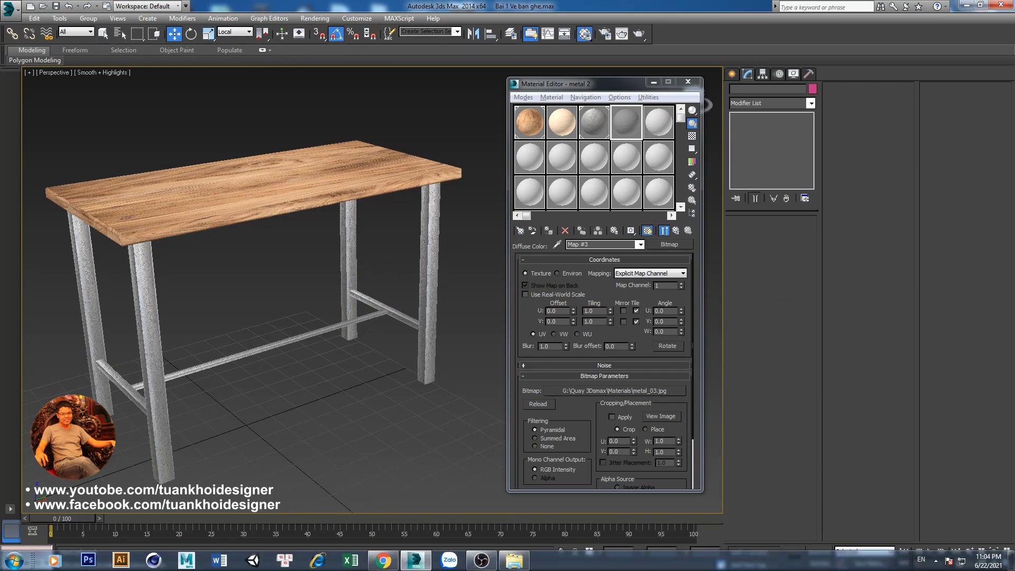
middle_click_drag(296, 254, 349, 248, "alt")
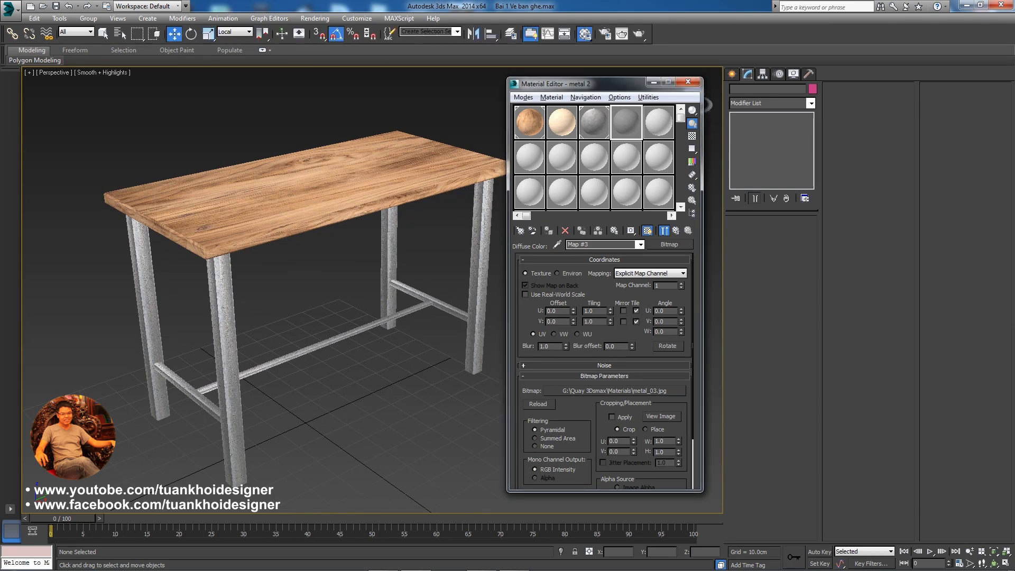
Reopen the Material Editor beside the table and select the wooden tabletop
left_click(687, 81)
middle_click_drag(317, 264, 422, 283)
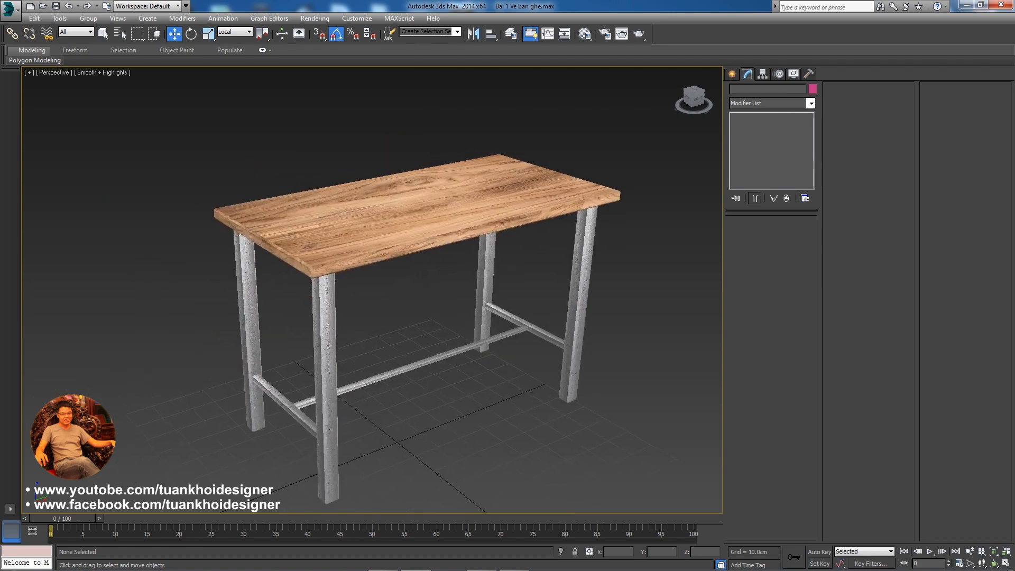
key("m")
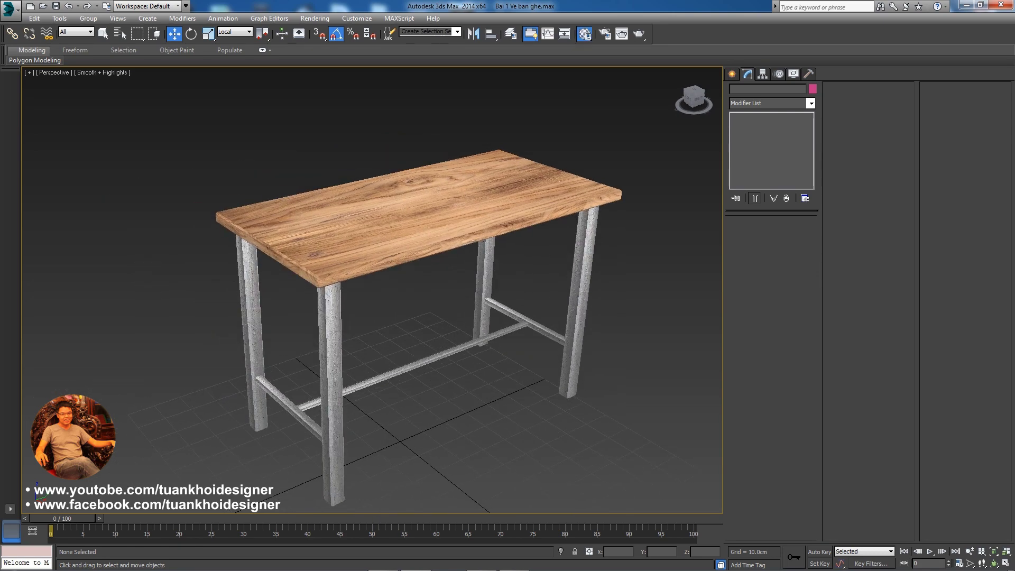
middle_click_drag(317, 291, 370, 296, "alt")
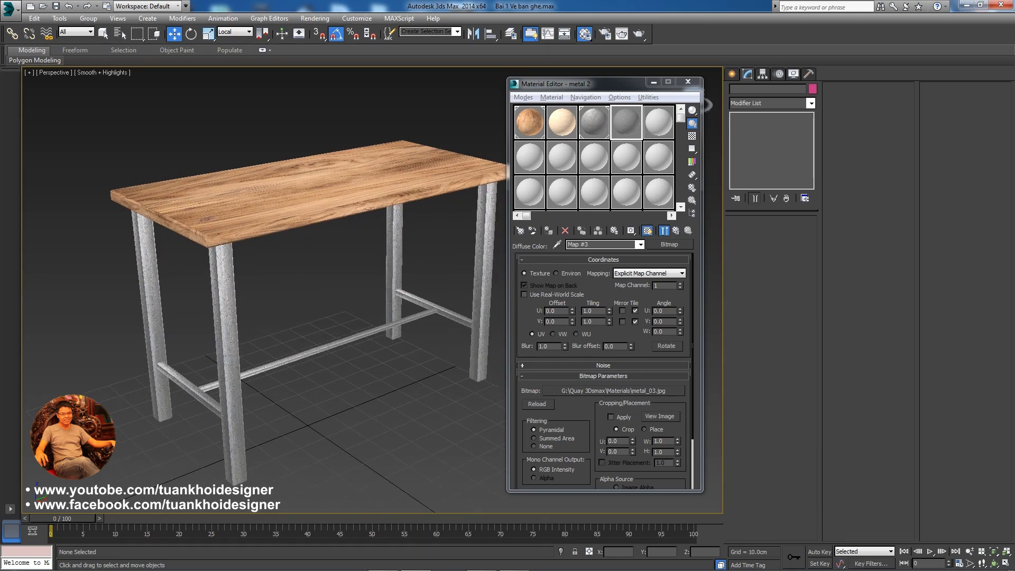
middle_click_drag(317, 317, 344, 317, "alt")
left_click(296, 191)
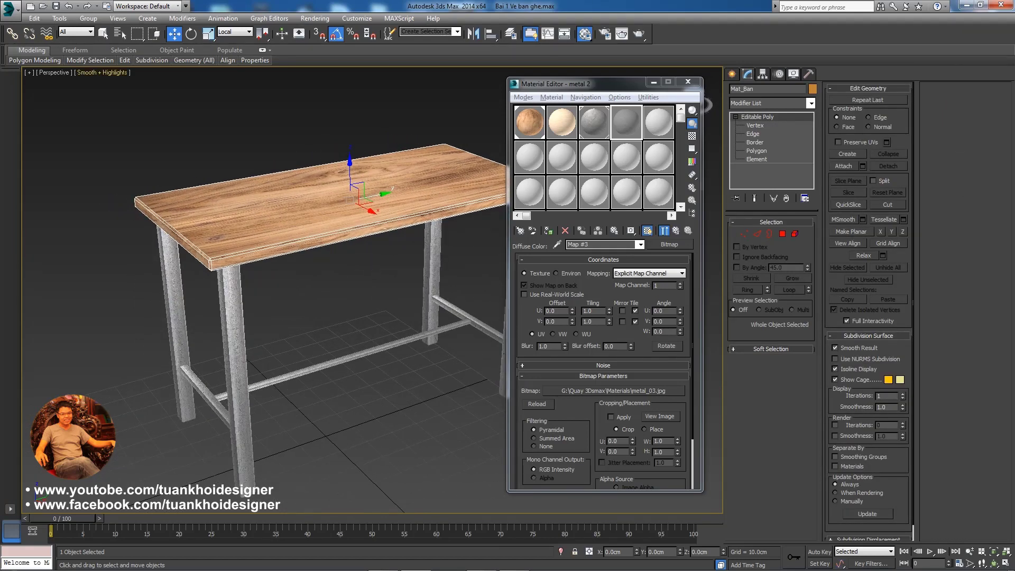
left_click(10, 8)
Save the scene as 'Bai 2 Gan vat lieu cho chiec ban go chan sat.max'
left_click(37, 126)
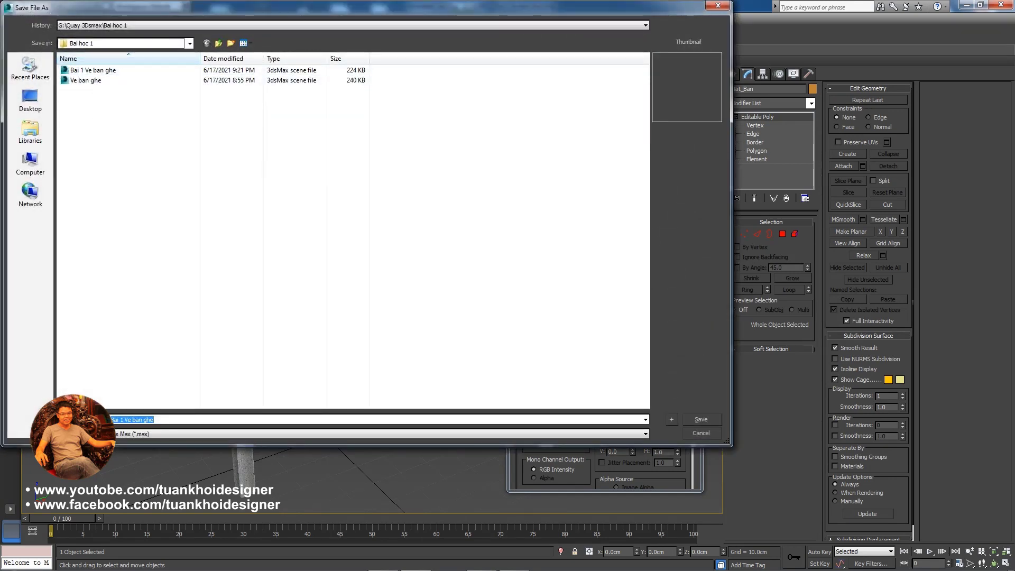
left_click(121, 419)
type("2")
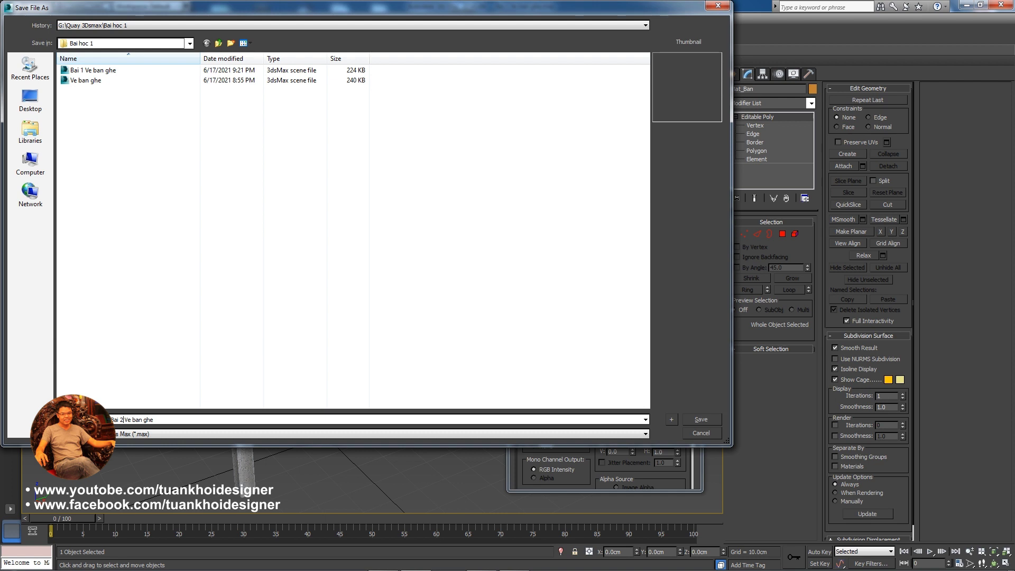
key("shift+End")
type("Ga")
type(" v")
type("ch")
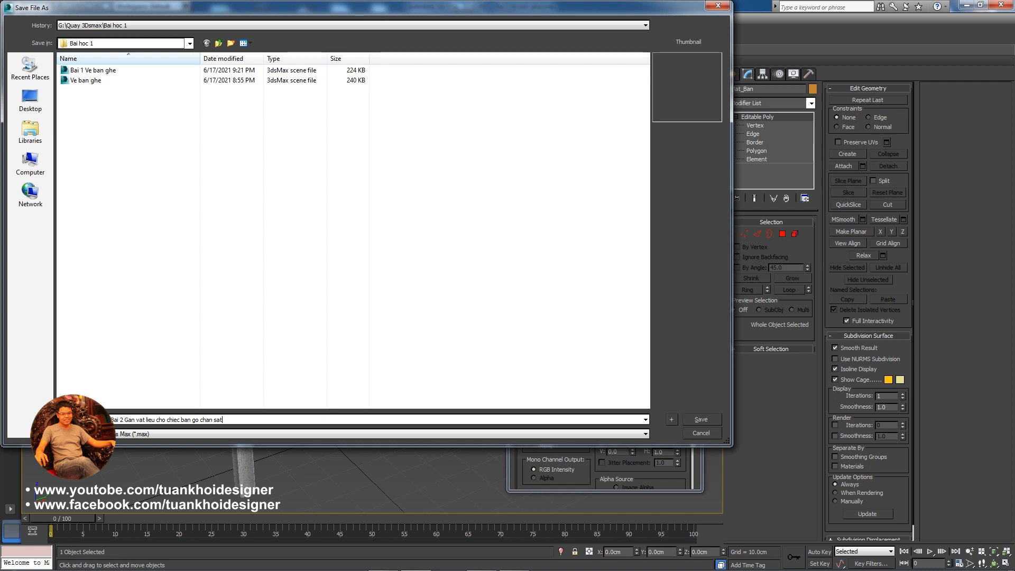
key("Return")
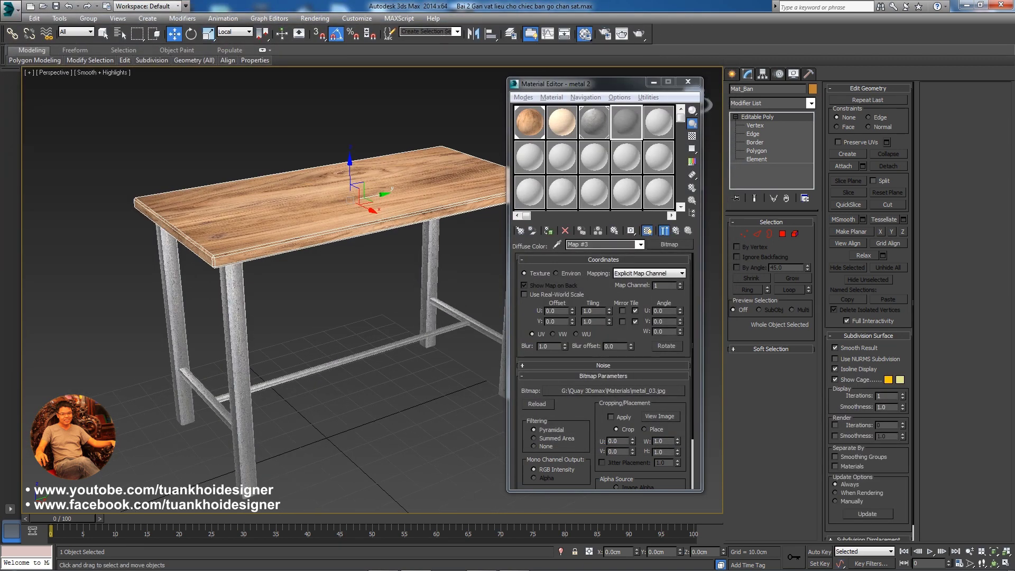
Close the Material Editor and select the front table leg
left_click(687, 81)
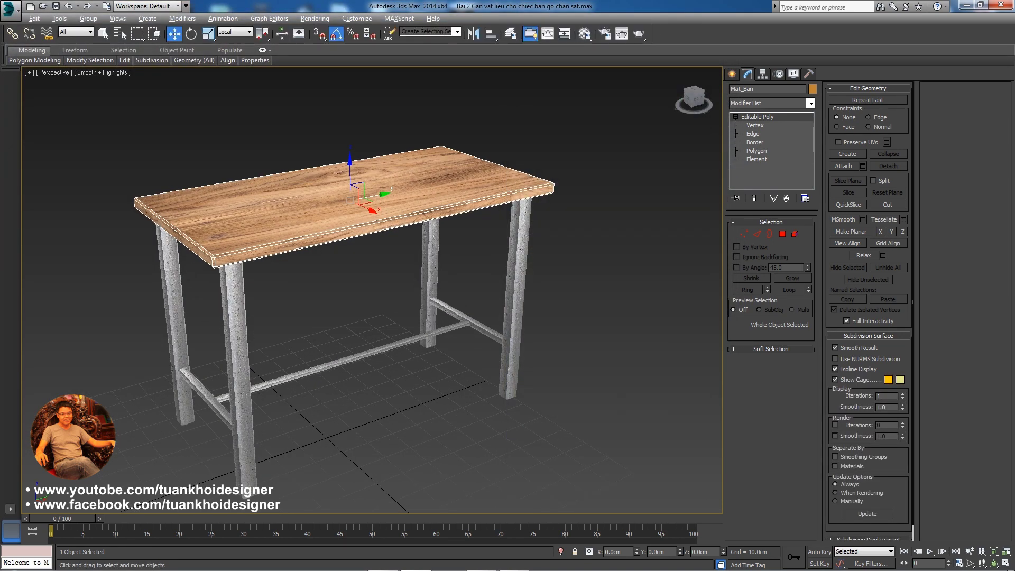
middle_click_drag(369, 291, 402, 286, "alt")
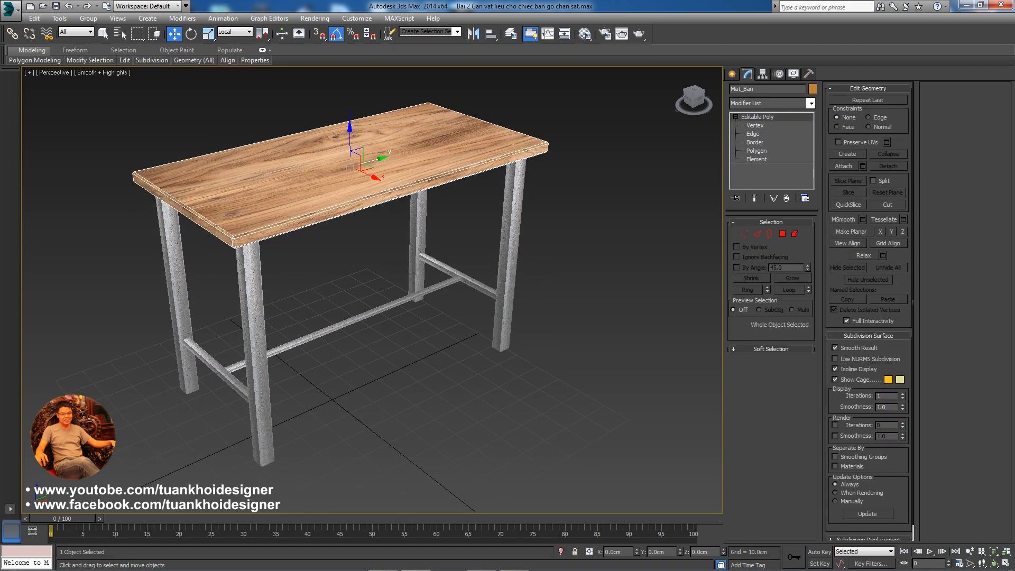
middle_click_drag(370, 291, 344, 288, "alt")
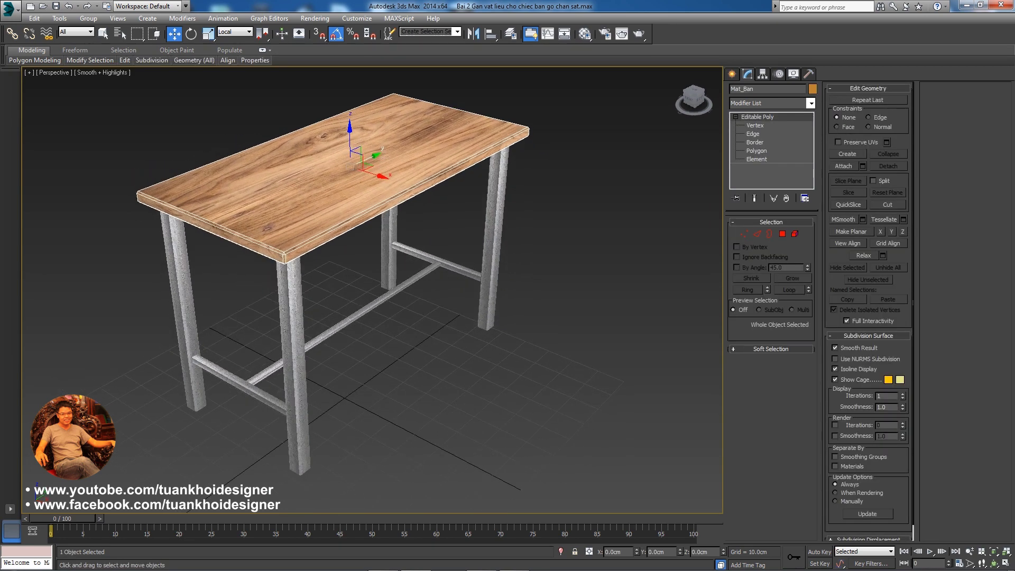
left_click(294, 370)
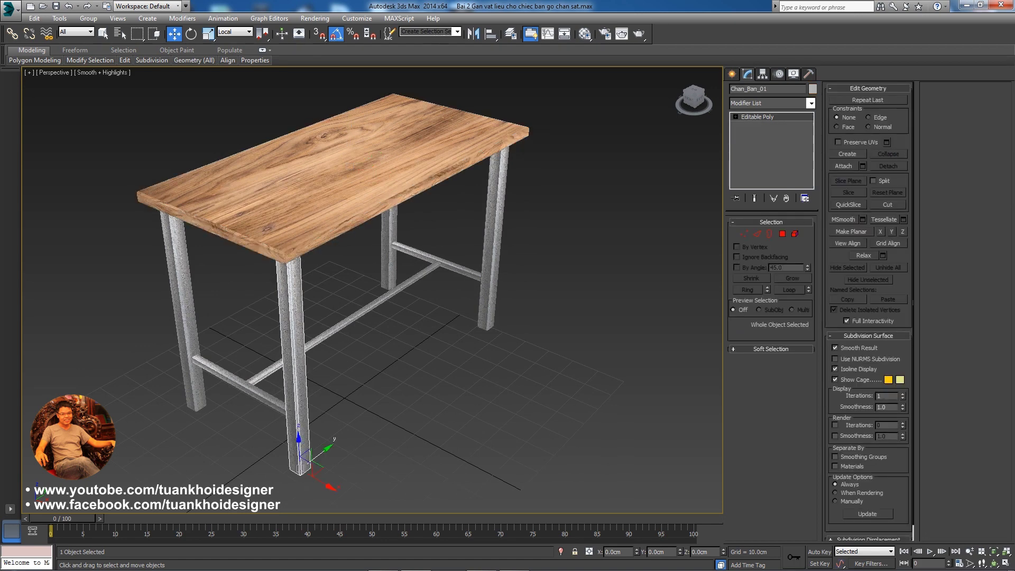
Unhide the chair group Ghe1 and frame it beside the table
right_click(438, 357)
left_click(475, 318)
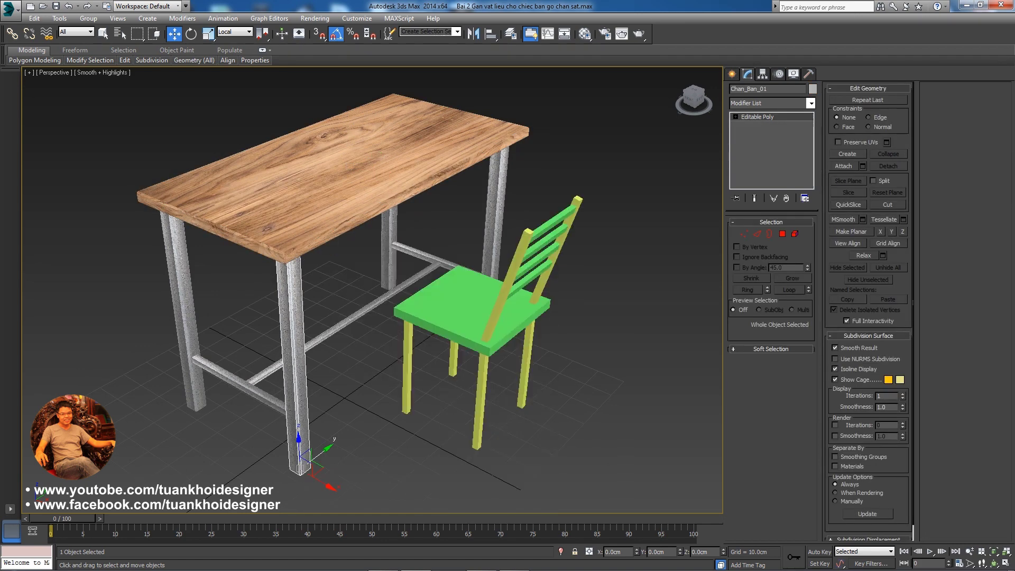
left_click(470, 304)
key("z")
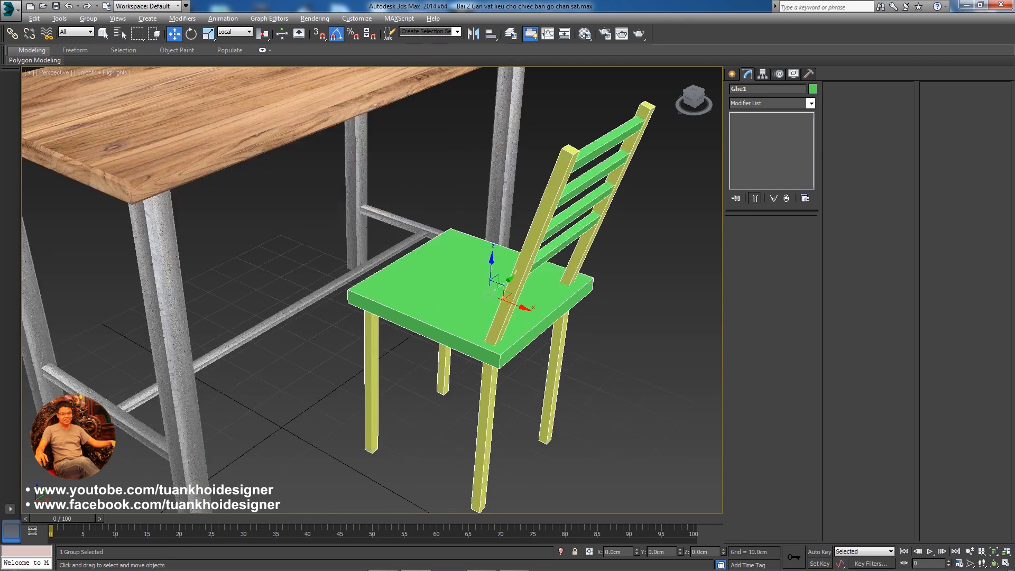
scroll(370, 291, "down", 3)
scroll(369, 291, "down", 3)
scroll(369, 291, "down", 3)
scroll(370, 291, "down", 2)
middle_click_drag(369, 291, 391, 286, "alt")
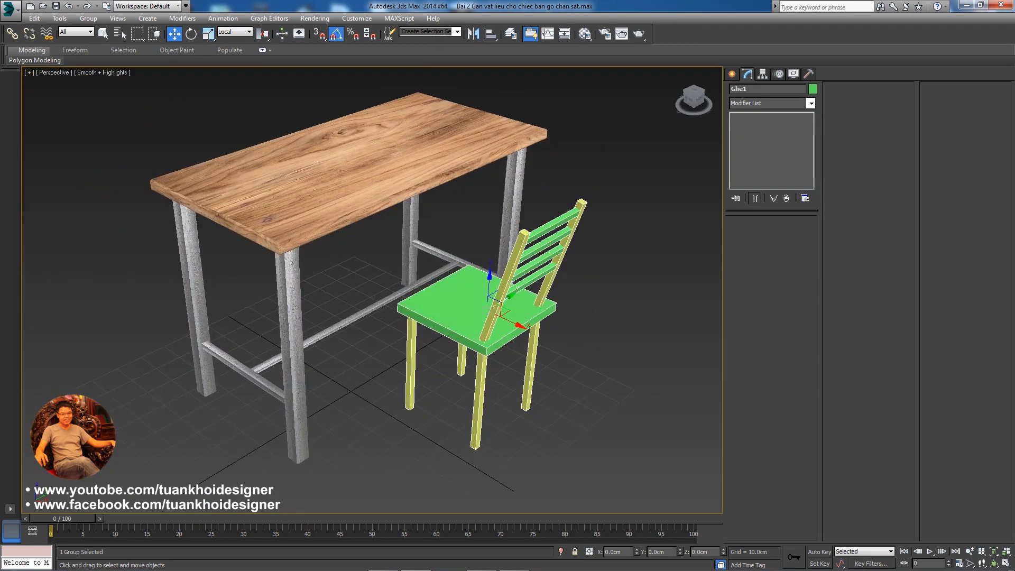
mouse_move(370, 290)
middle_mouse_down("alt")
mouse_move(375, 322)
mouse_move(365, 291)
mouse_move(312, 291)
mouse_move(370, 291)
mouse_move(372, 317)
middle_mouse_up("alt")
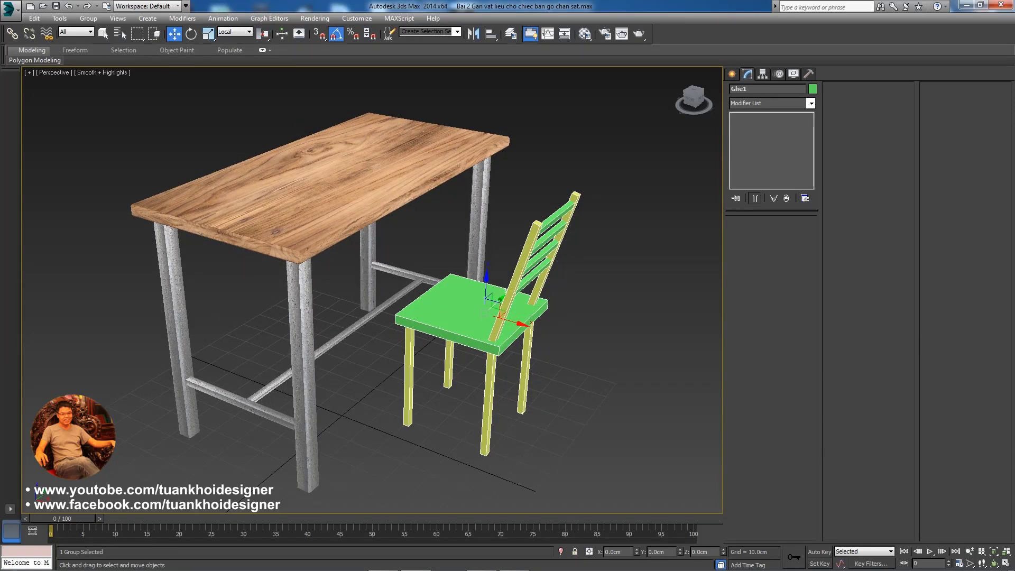
Go to Create > Geometry > Standard Primitives and pick the Box tool
left_click(732, 74)
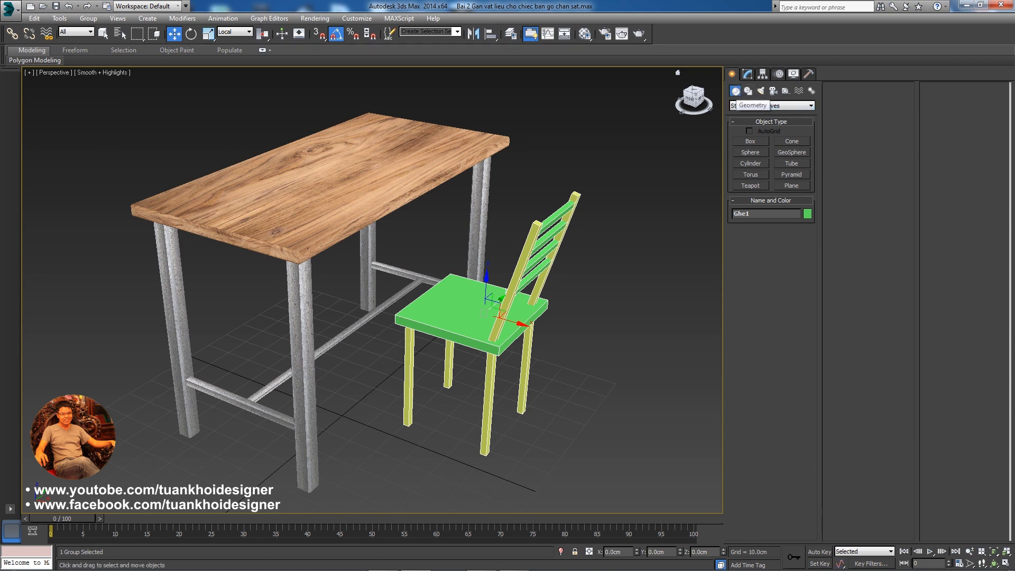
left_click(747, 90)
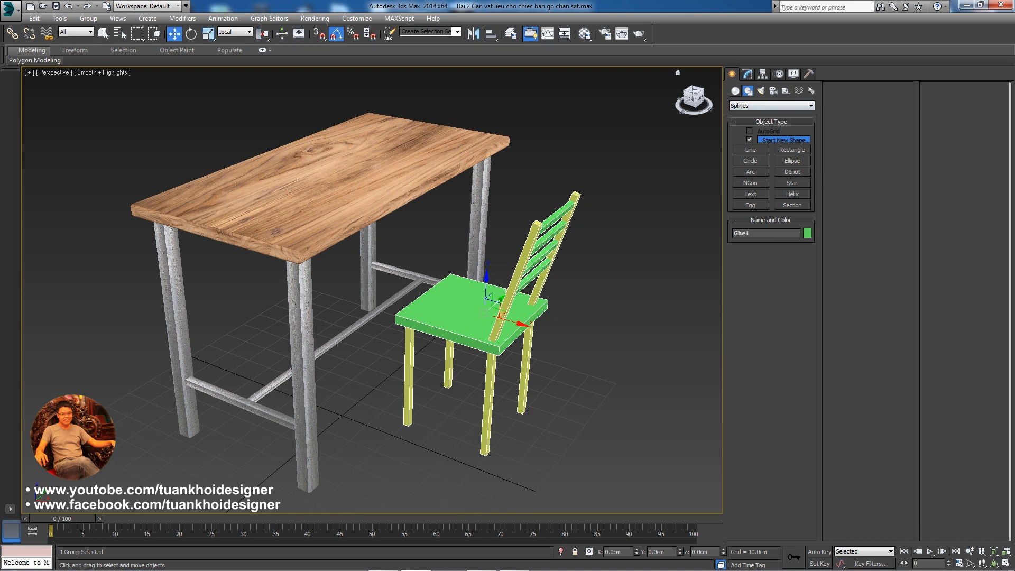
left_click(734, 91)
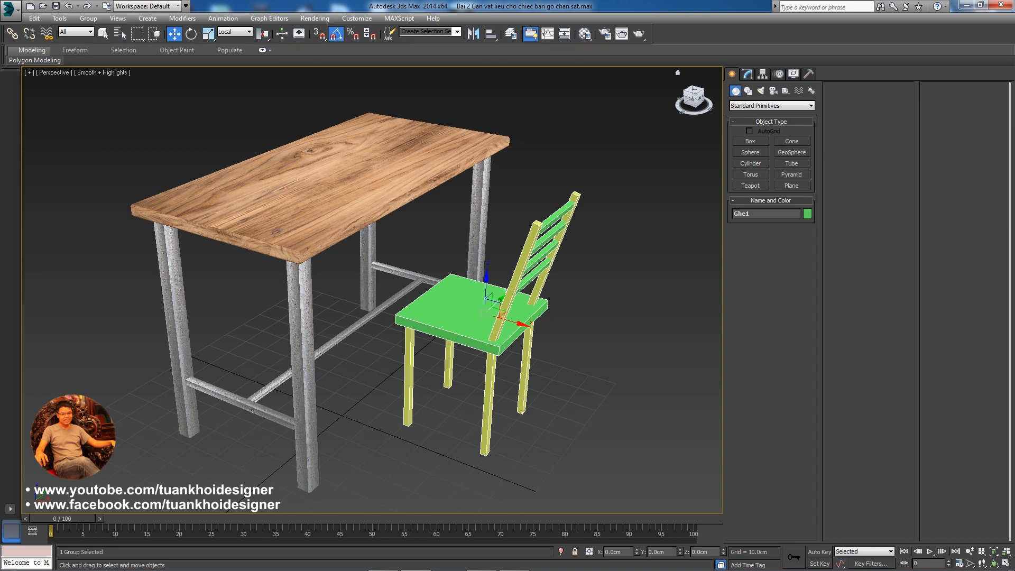
left_click(750, 141)
Draw a small tall box near the chair, then undo it
left_click_drag(550, 423, 588, 442)
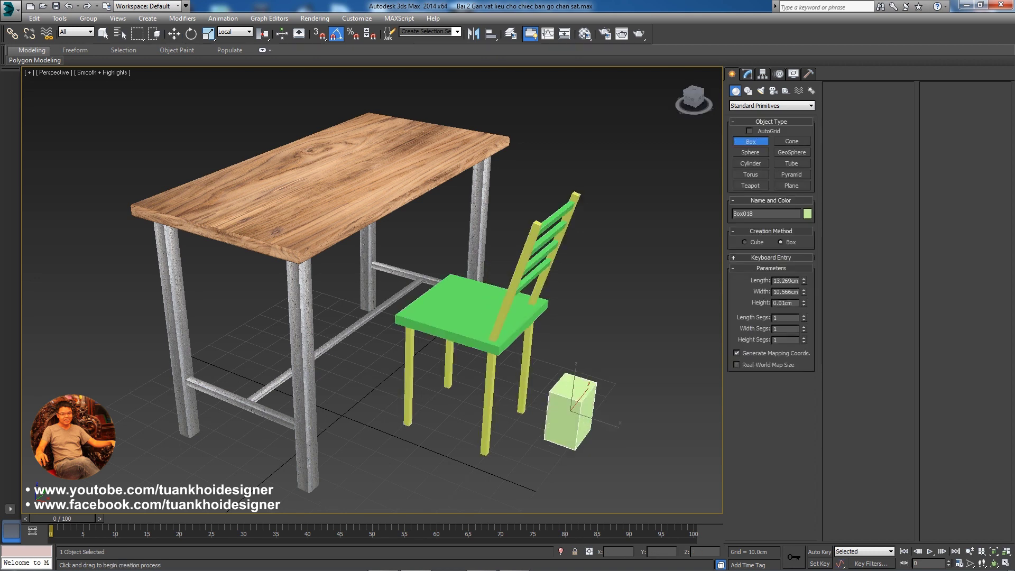
left_click(582, 317)
key("w")
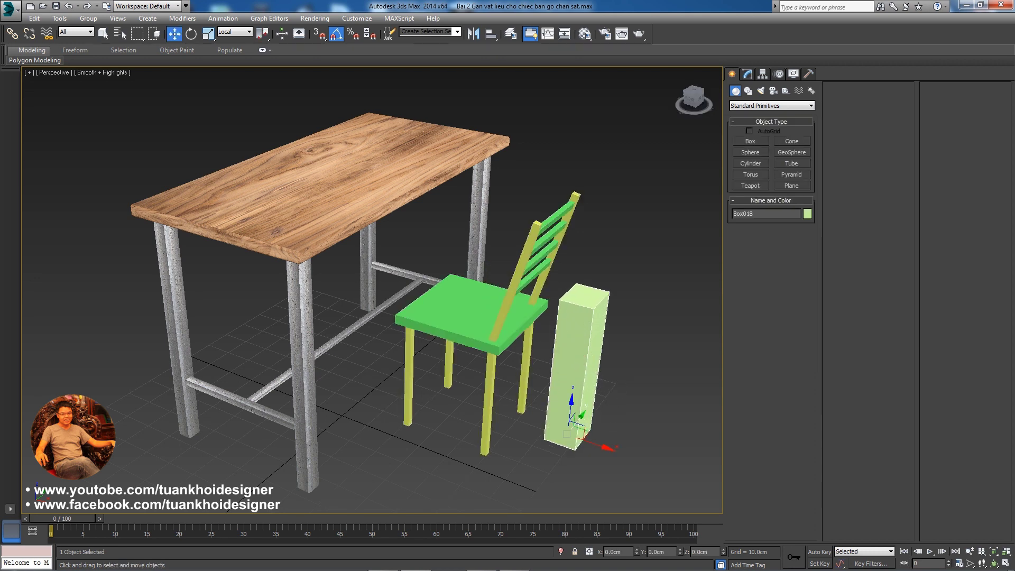
key("ctrl+z")
Draw a flat floor box under the chair
left_click(750, 141)
mouse_move(378, 454)
left_mouse_down()
mouse_move(481, 486)
mouse_move(632, 353)
left_mouse_up()
left_click(632, 346)
middle_click_drag(423, 317, 454, 312, "alt")
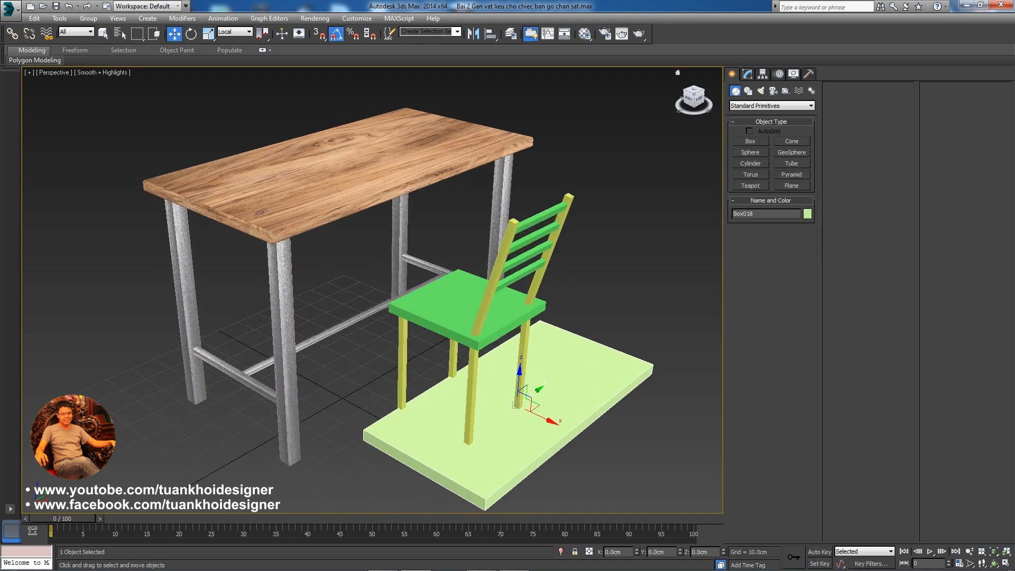
Set the floor box to length 120 cm, width 60 cm and height 5 cm
left_click(746, 74)
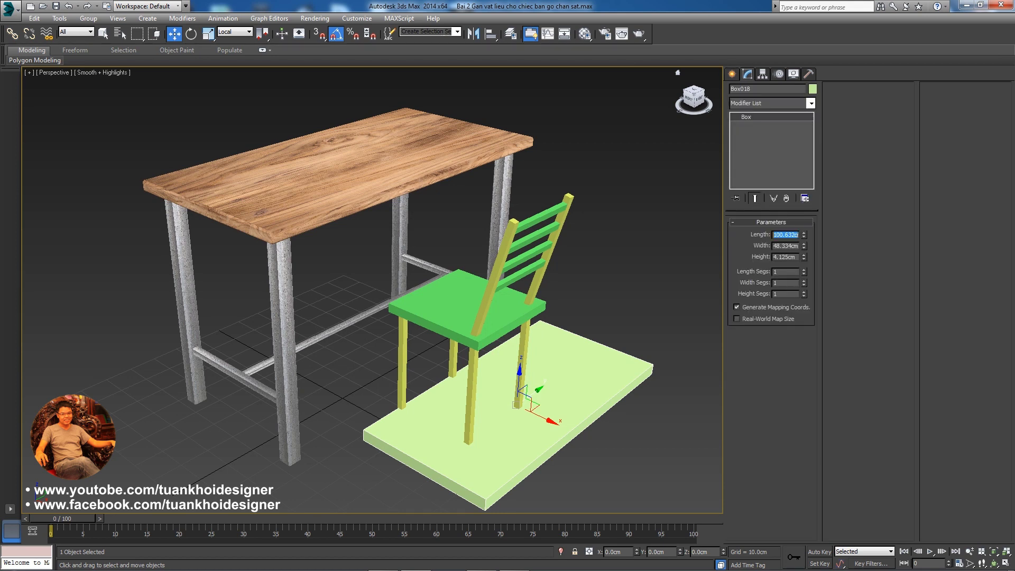
left_click_drag(785, 234, 773, 234)
type("1m")
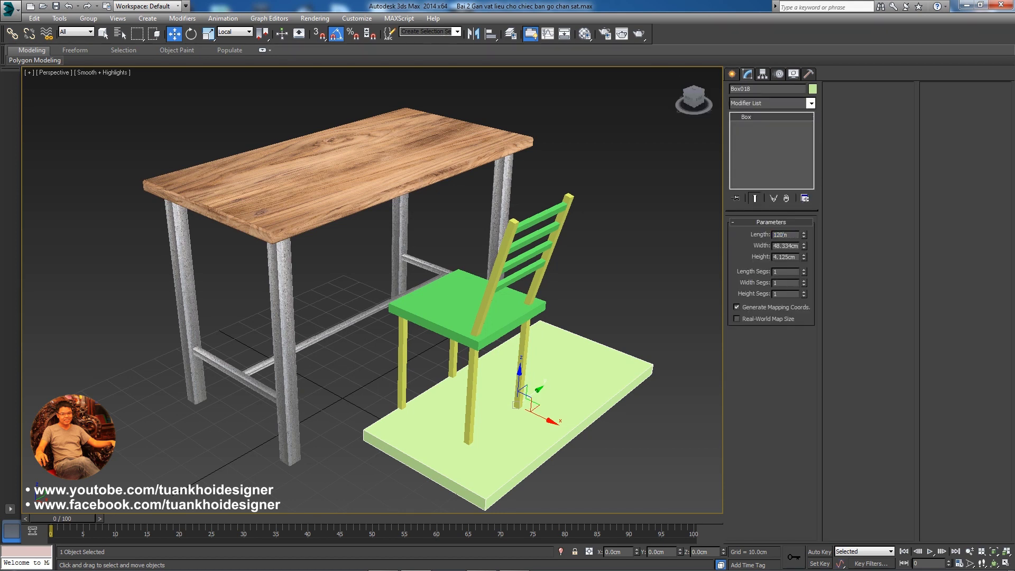
key("Tab")
left_click_drag(782, 234, 789, 234)
key("BackSpace")
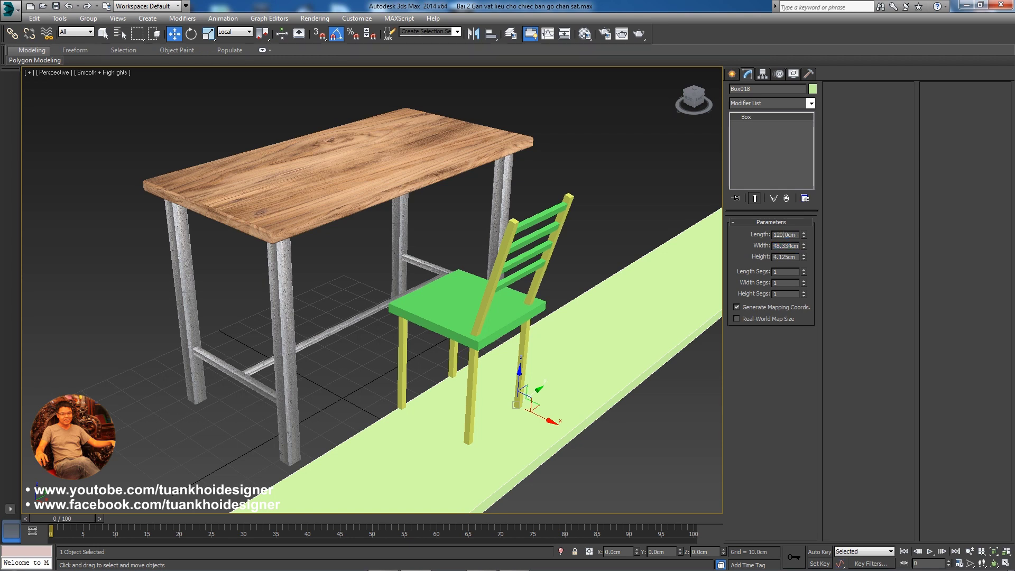
key("Return")
left_click(788, 246)
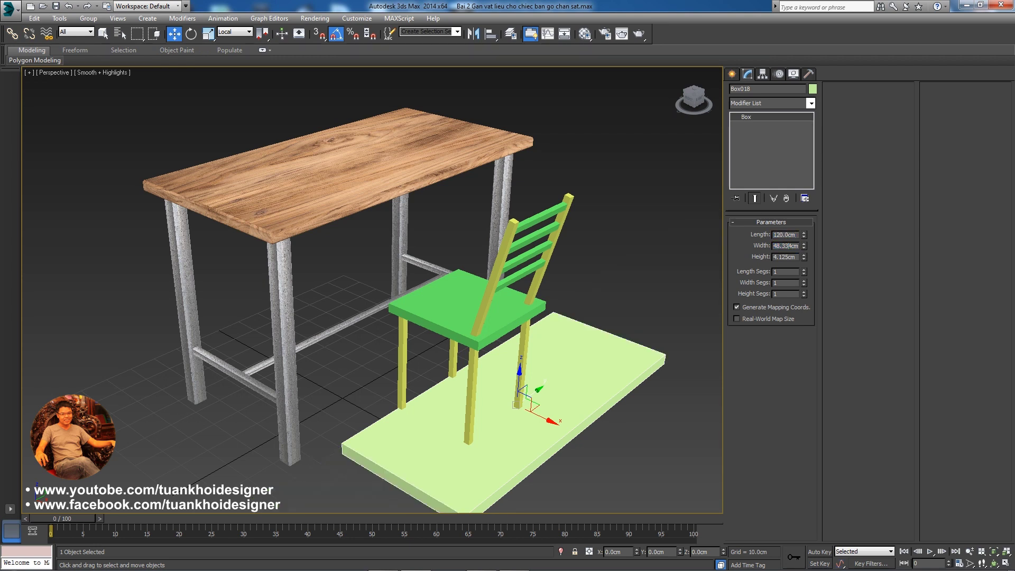
type("60")
key("Return")
left_click_drag(779, 257, 788, 257)
type("5")
key("Return")
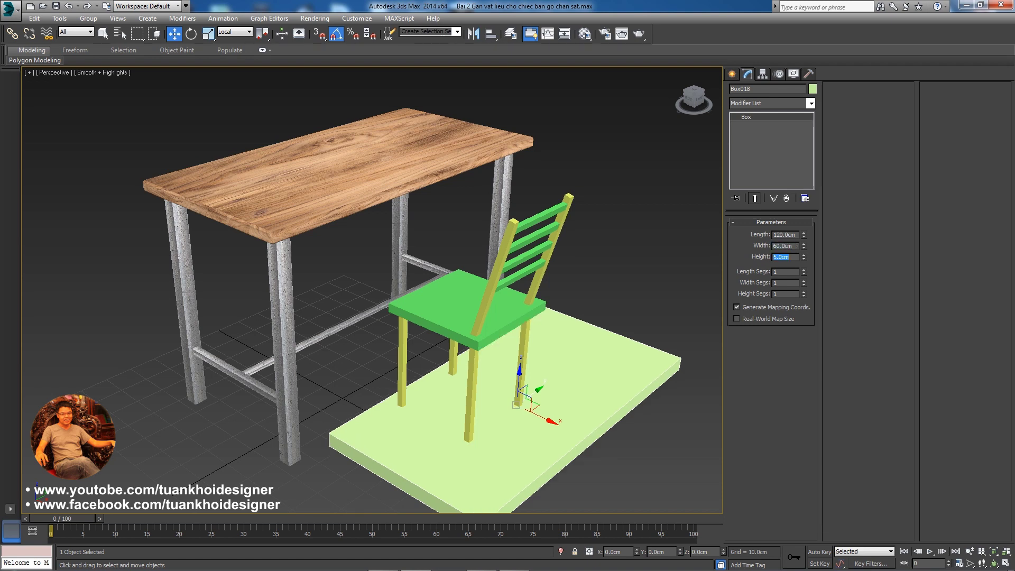
Delete the floor slab, leaving just the table and chair, and select the chair group
middle_click_drag(370, 285, 348, 286, "alt")
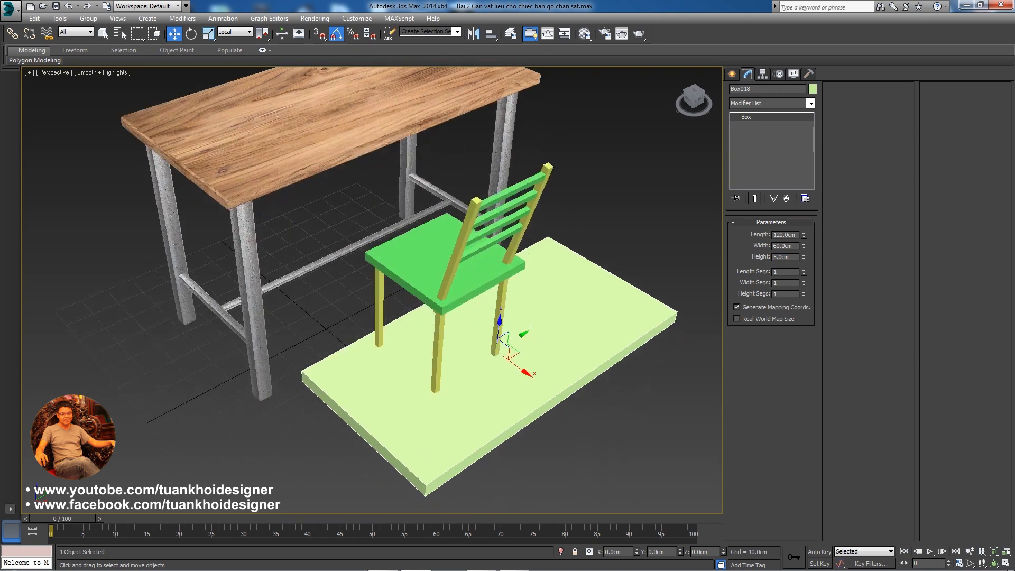
scroll(370, 286, "down", 3)
scroll(370, 285, "up", 1)
scroll(370, 285, "up", 3)
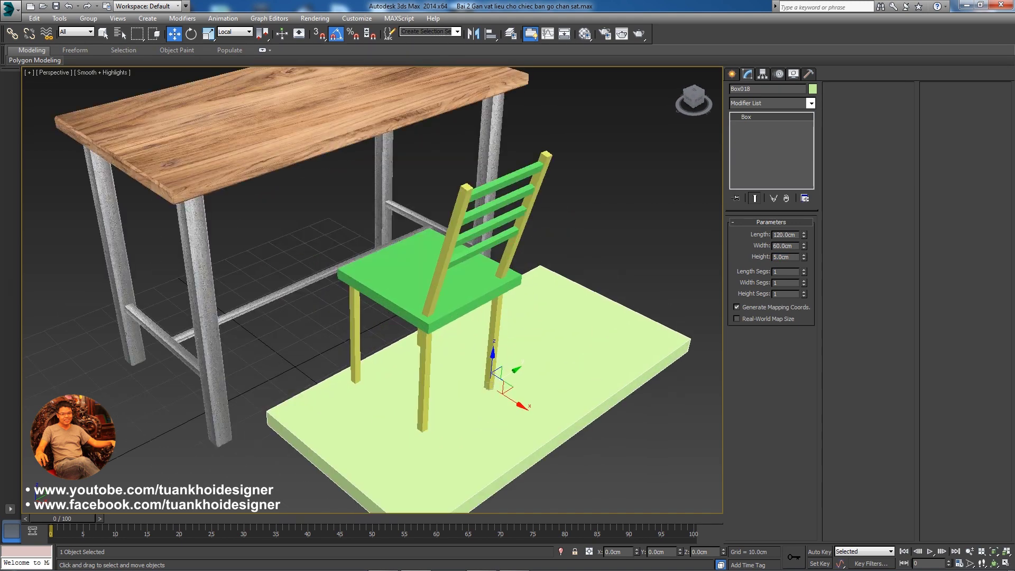
scroll(370, 285, "down", 3)
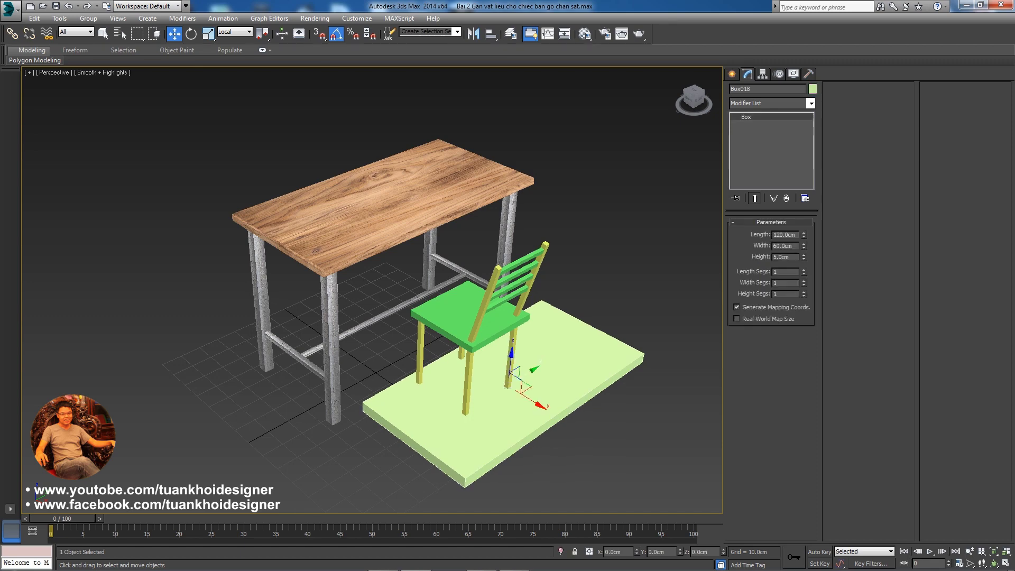
key("Delete")
scroll(405, 325, "up", 3)
middle_click_drag(475, 317, 444, 312, "alt")
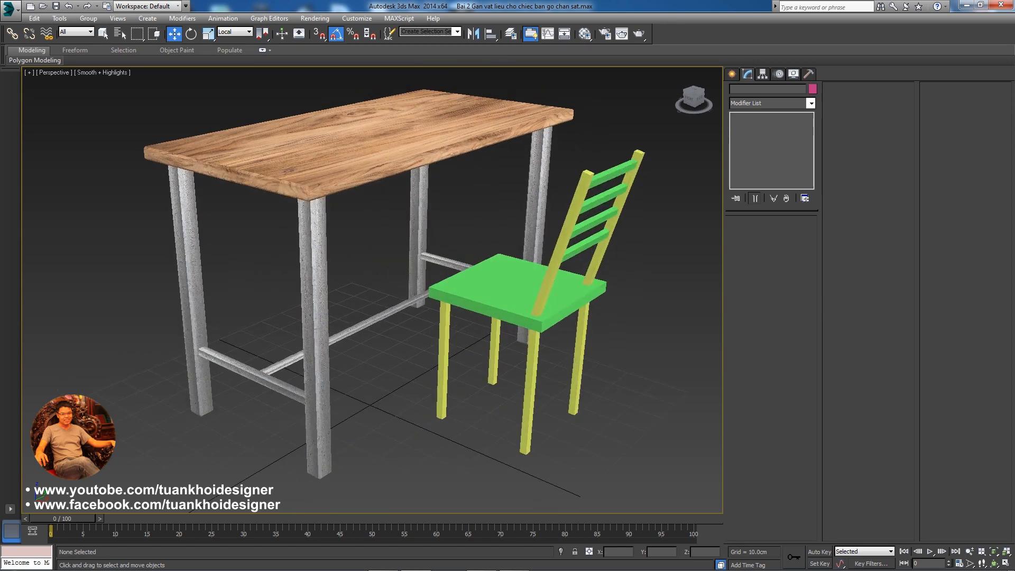
left_click(507, 333)
Hide the chair group Ghe1 with Hide Selection
middle_click_drag(497, 328, 505, 332, "alt")
right_click(506, 332)
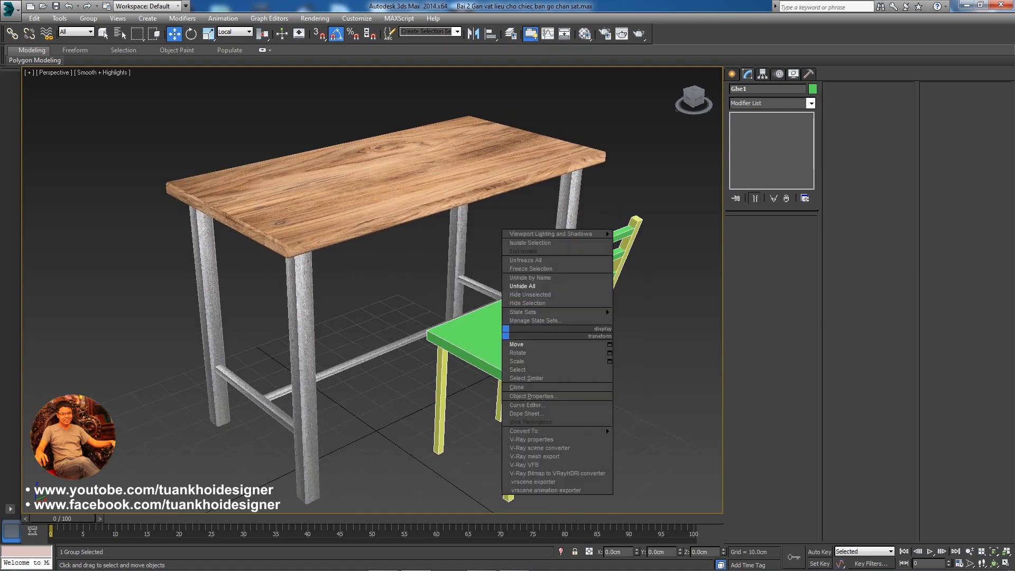
left_click(527, 303)
left_click(475, 311)
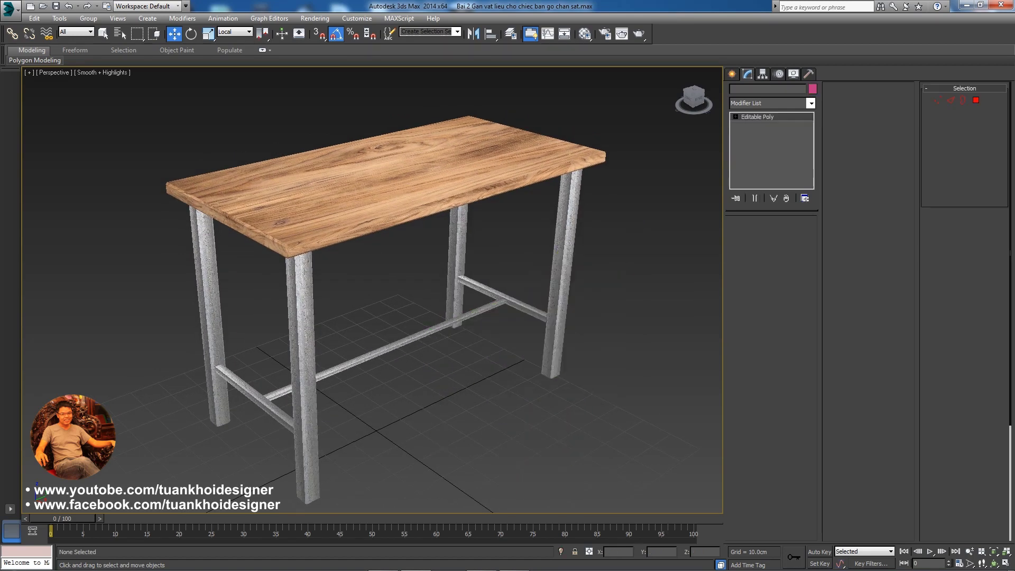
scroll(439, 343, "up", 4)
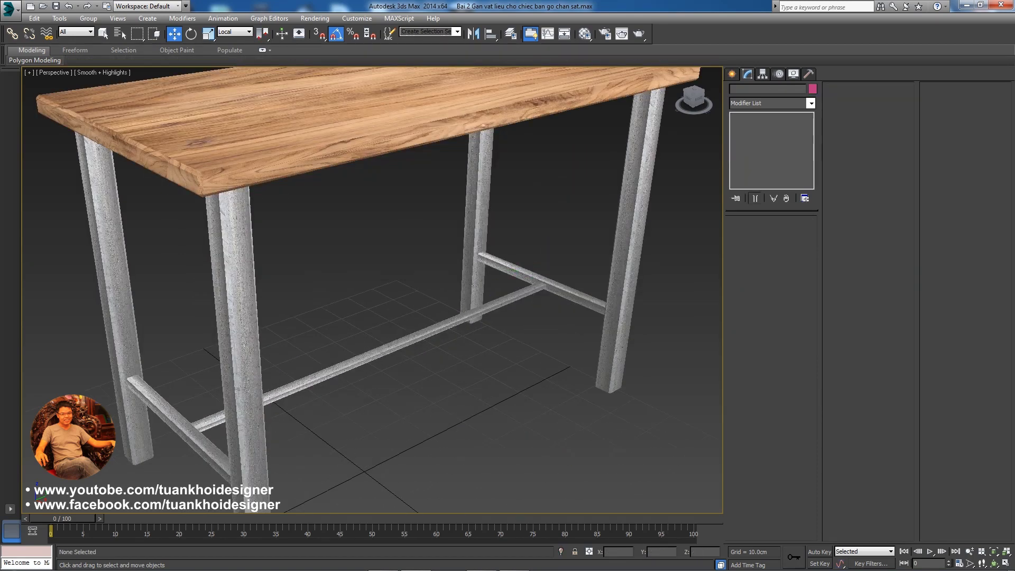
scroll(509, 262, "down", 5)
Inspect the table from lower frontal angles and select the back-right leg
left_click(422, 200)
mouse_move(544, 317)
middle_mouse_down("alt")
mouse_move(534, 309)
mouse_move(533, 362)
middle_mouse_up("alt")
key("ctrl+d")
left_click(394, 159)
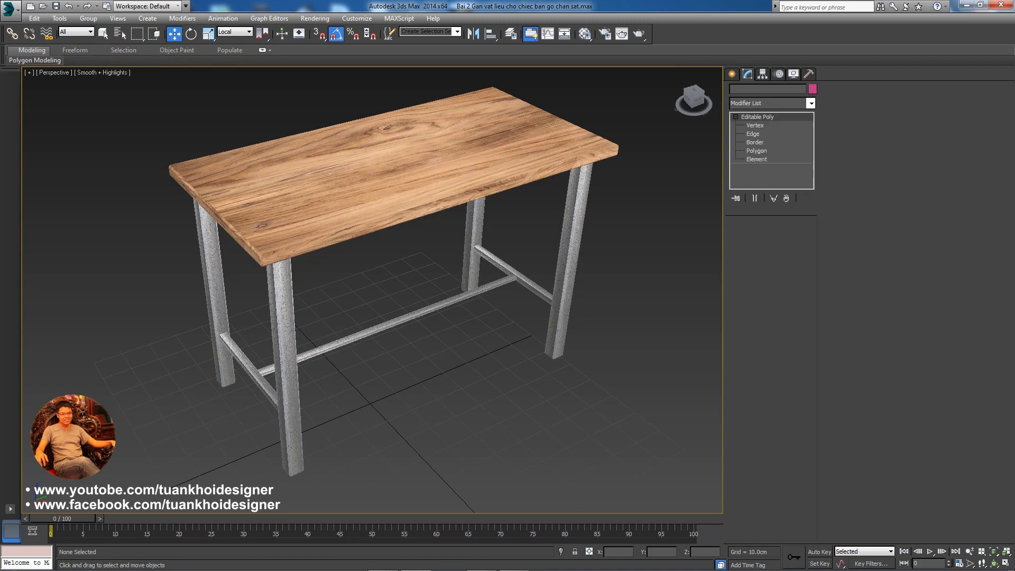
mouse_move(394, 158)
middle_mouse_down("alt")
mouse_move(394, 116)
mouse_move(348, 119)
mouse_move(402, 127)
mouse_move(401, 100)
mouse_move(370, 119)
middle_mouse_up("alt")
key("ctrl+d")
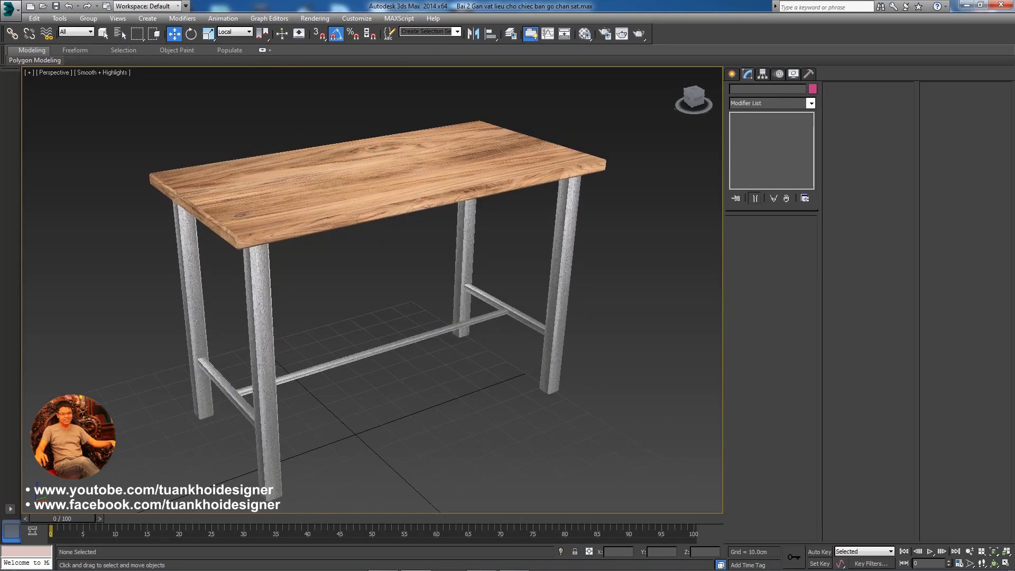
middle_click_drag(370, 119, 376, 101, "alt")
left_click(479, 274)
right_click(480, 245)
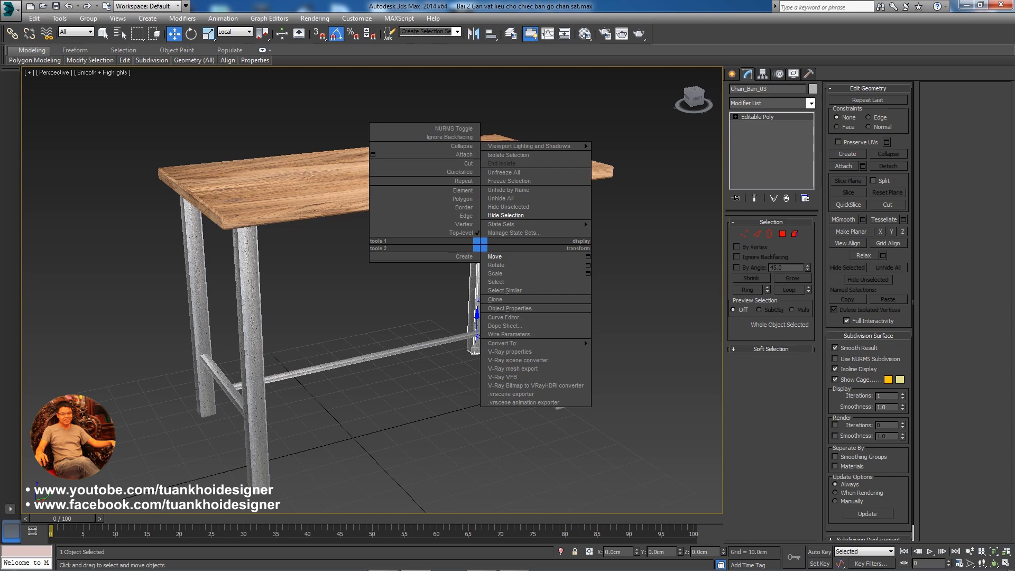
Select the front-right leg and all its edges in Edge mode
key("Escape")
left_click_drag(651, 125, 537, 397)
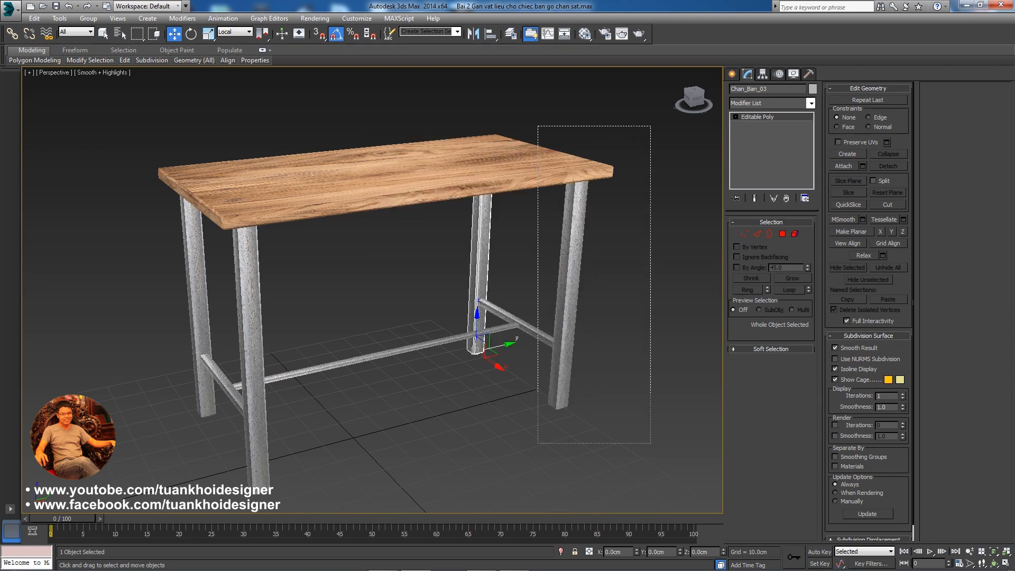
left_click(558, 391)
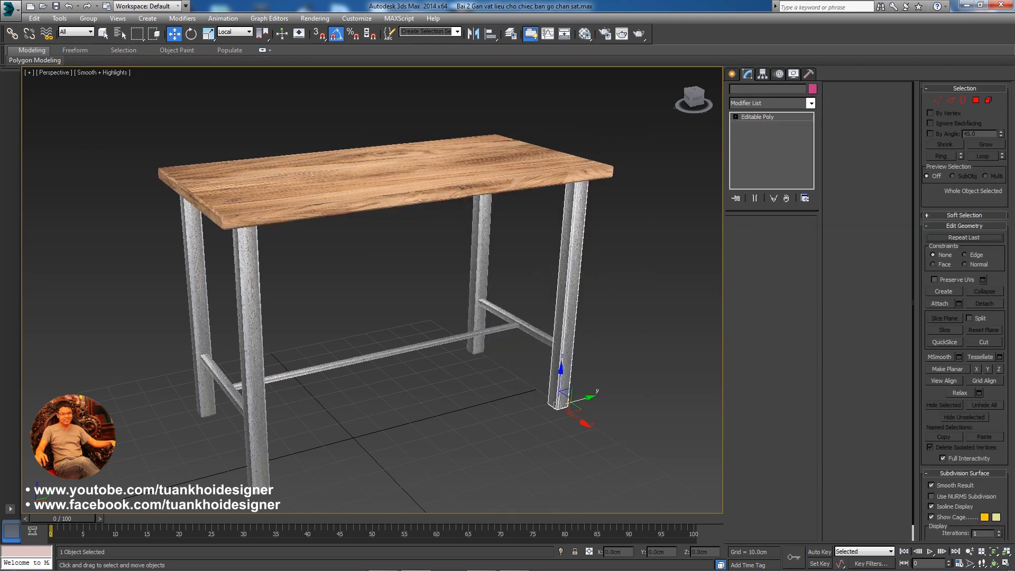
left_click(757, 233)
left_click_drag(650, 128, 510, 401)
right_click(566, 292)
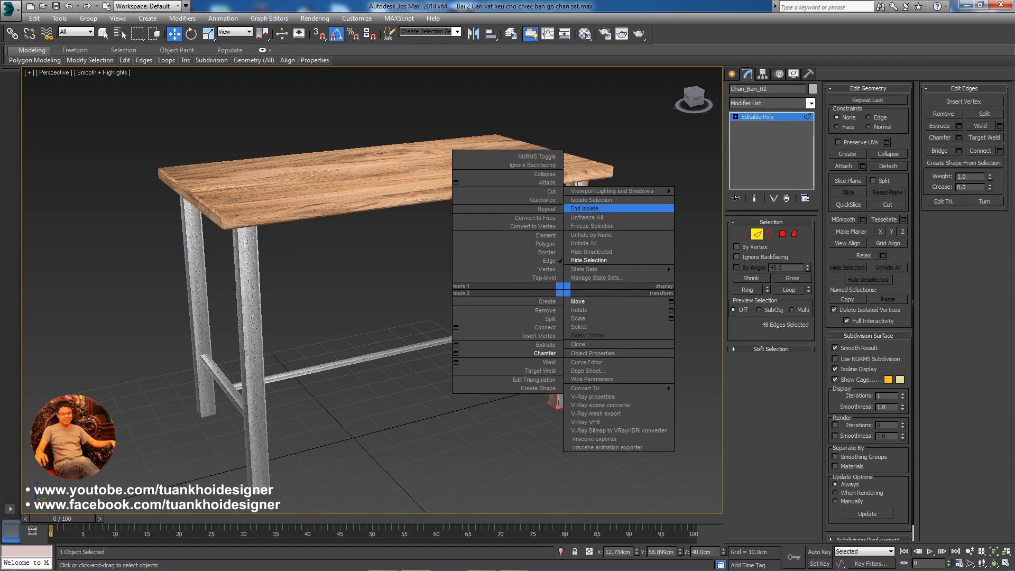
key("Escape")
Leave the leg's sub-object editing, deselect it, and reopen the Material Editor
middle_click_drag(567, 292, 550, 289, "alt")
key("2")
right_click(525, 289)
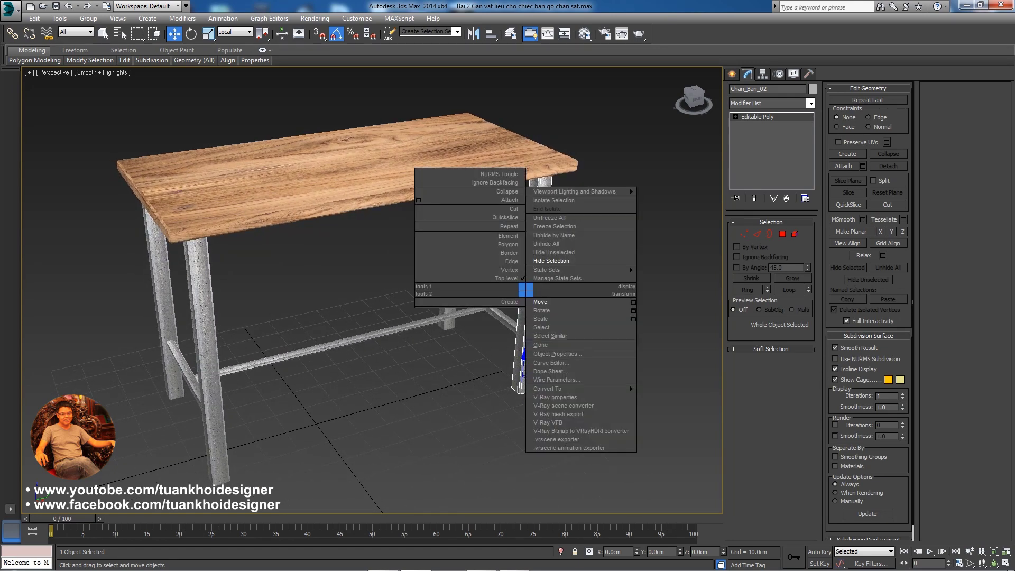
mouse_move(579, 388)
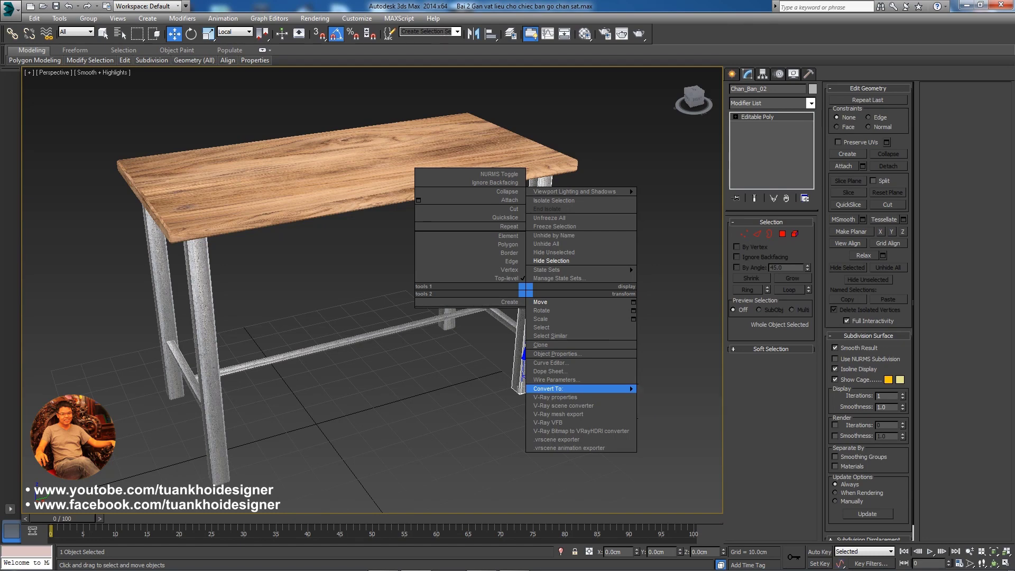
left_click(511, 261)
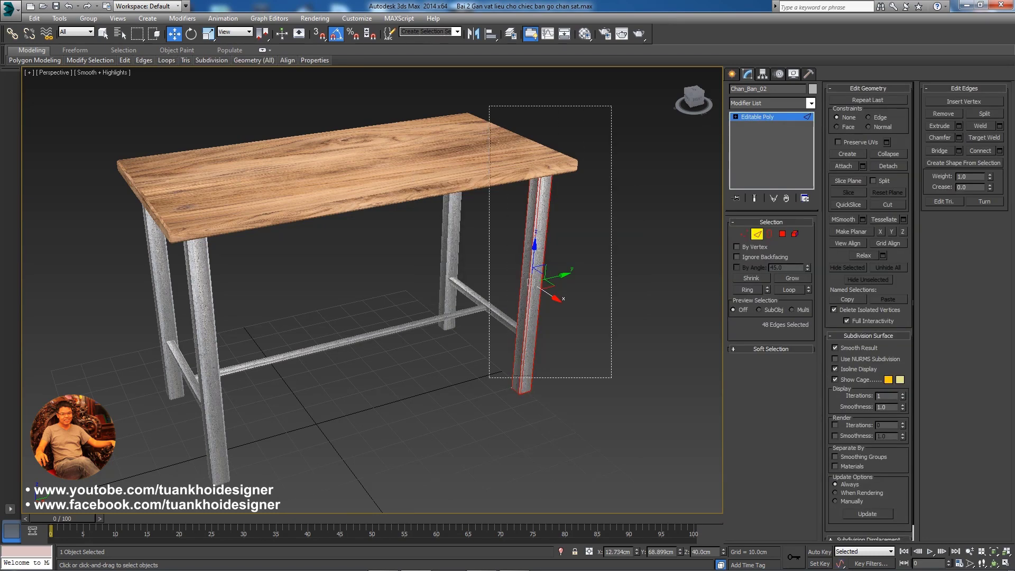
right_click(535, 270)
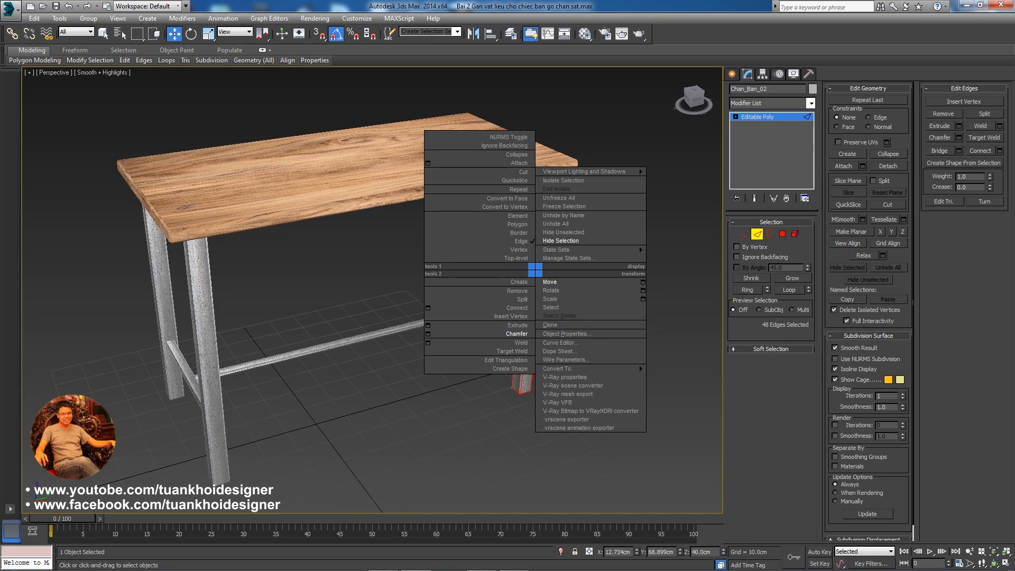
left_click(639, 242)
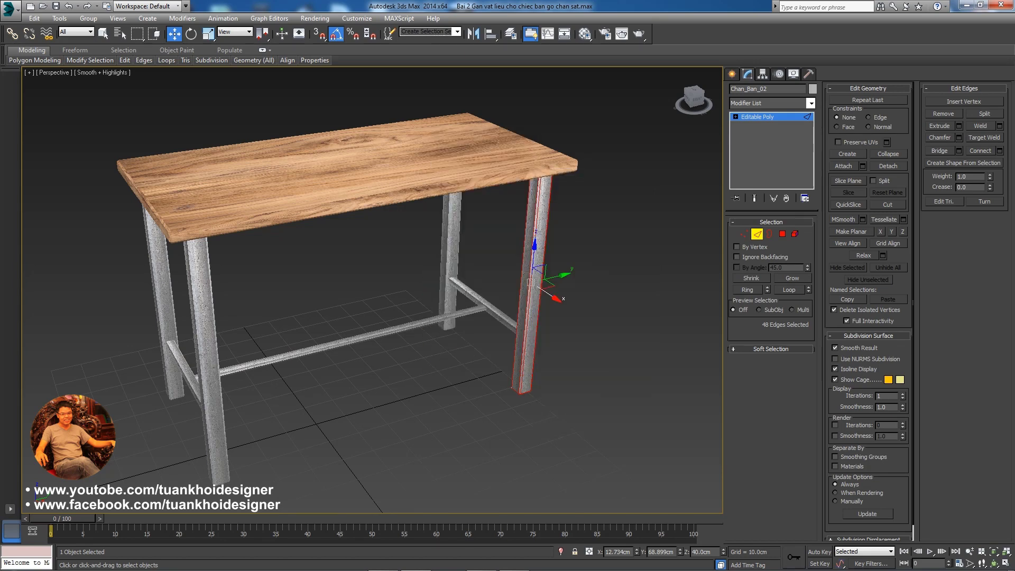
key("ctrl+d")
key("m")
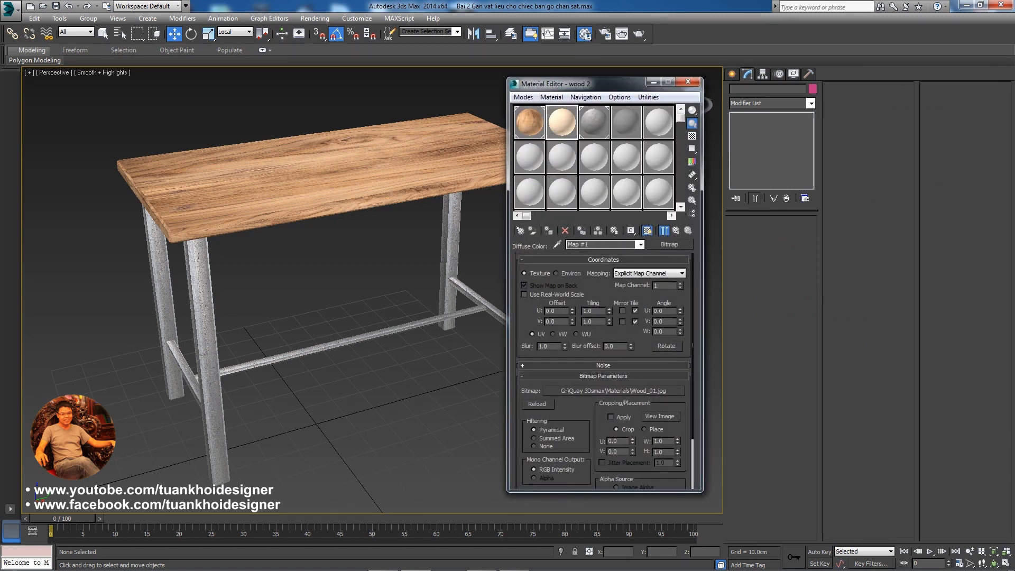
Give material slot 5 a Wood_03 bitmap diffuse map shown in the viewport
left_click(593, 121)
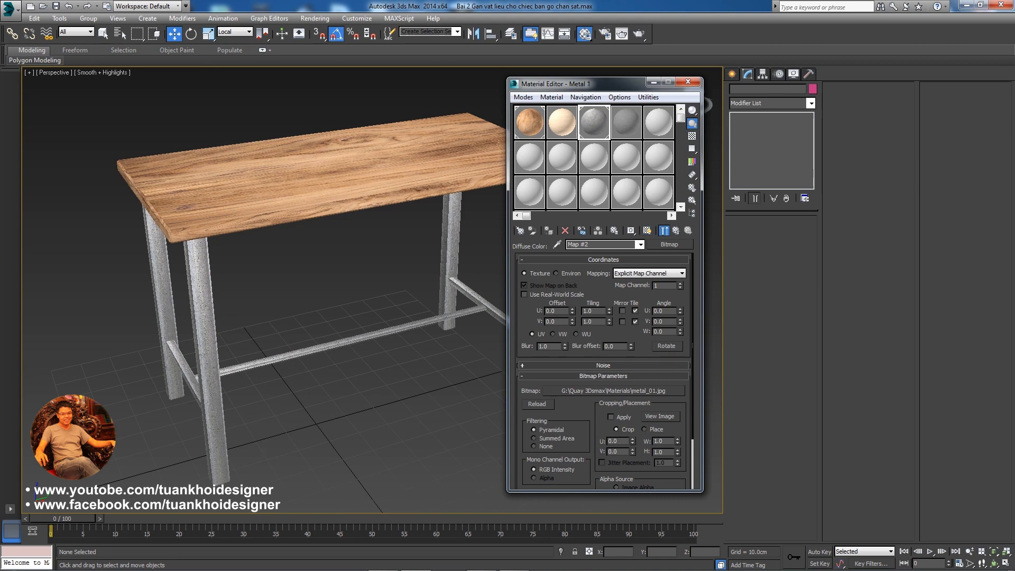
left_click(658, 121)
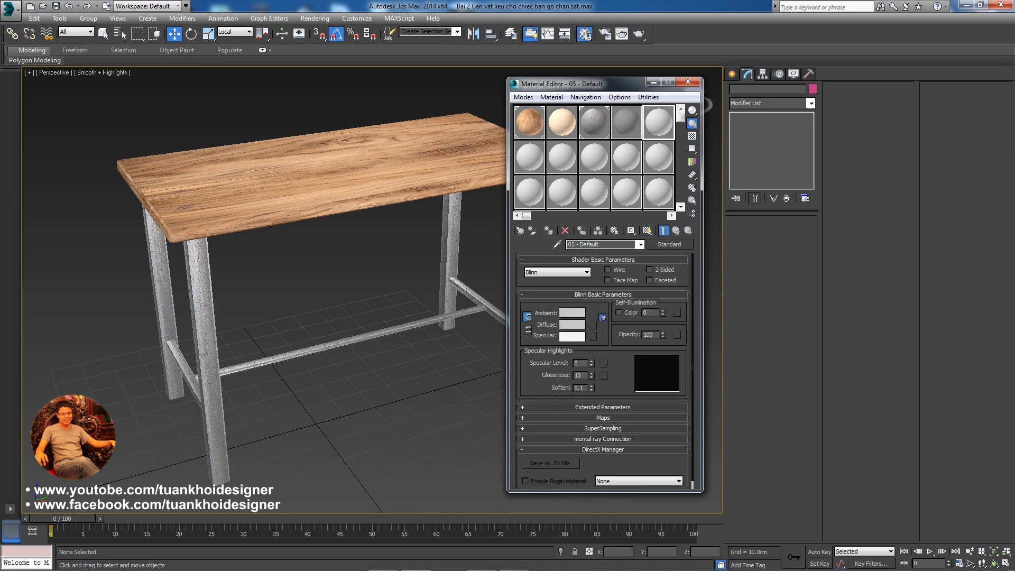
left_click(592, 325)
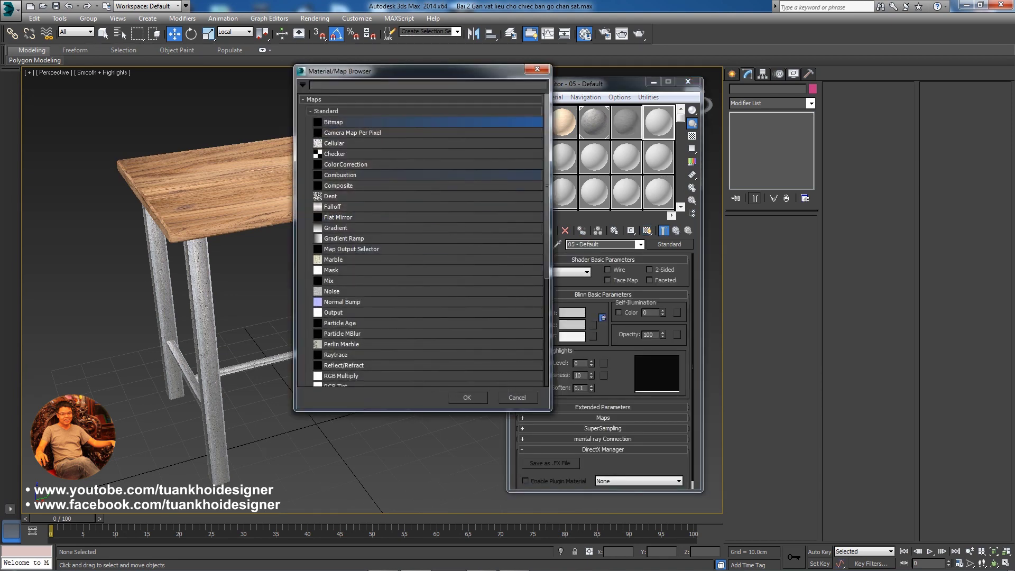
key("Return")
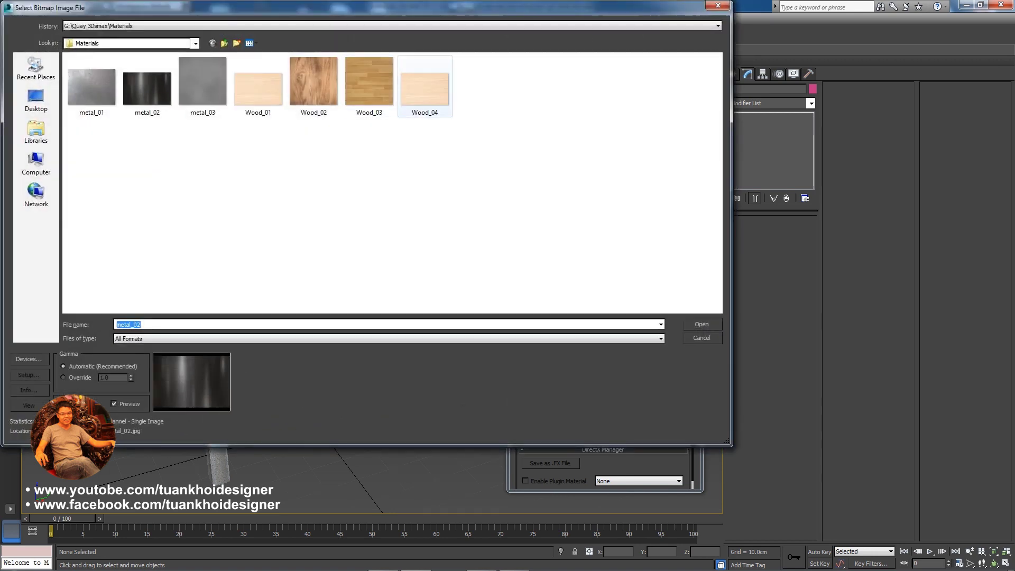
double_click(369, 82)
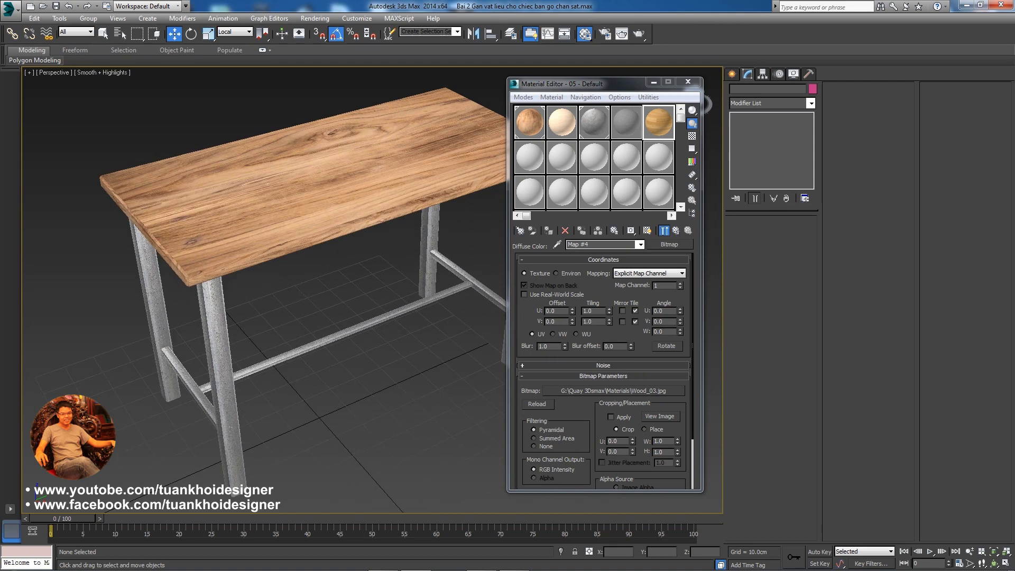
left_click(581, 230)
left_click(647, 231)
Orbit and zoom around the wood-mapped table, then close the Material Editor
mouse_move(264, 264)
middle_mouse_down("alt")
mouse_move(222, 249)
mouse_move(265, 286)
mouse_move(264, 238)
middle_mouse_up("alt")
scroll(197, 260, "up", 2)
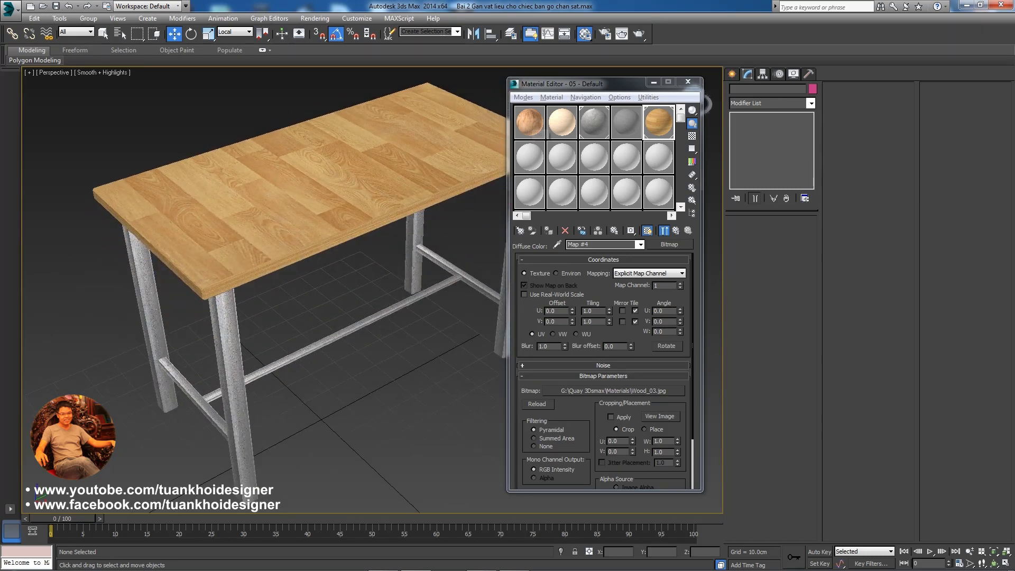
mouse_move(264, 264)
middle_mouse_down("alt")
mouse_move(286, 264)
mouse_move(264, 306)
mouse_move(264, 265)
mouse_move(327, 264)
mouse_move(306, 270)
mouse_move(327, 254)
middle_mouse_up("alt")
left_click_drag(581, 84, 595, 86)
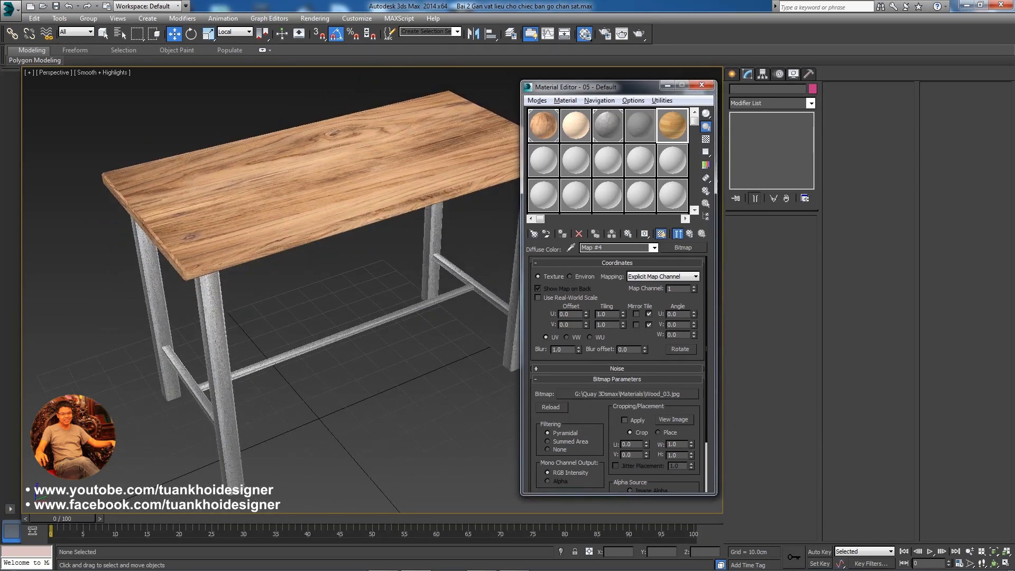
middle_click_drag(327, 254, 317, 259, "alt")
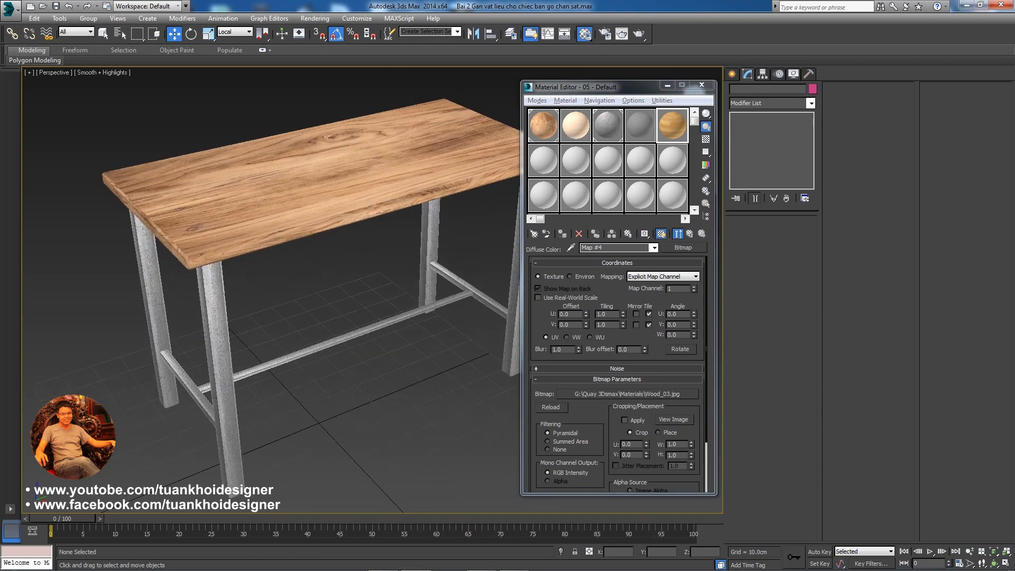
left_click(701, 85)
mouse_move(328, 264)
middle_mouse_down("alt")
mouse_move(475, 227)
mouse_move(407, 238)
mouse_move(402, 211)
mouse_move(401, 233)
mouse_move(381, 259)
mouse_move(376, 244)
mouse_move(396, 232)
mouse_move(322, 242)
mouse_move(297, 355)
middle_mouse_up("alt")
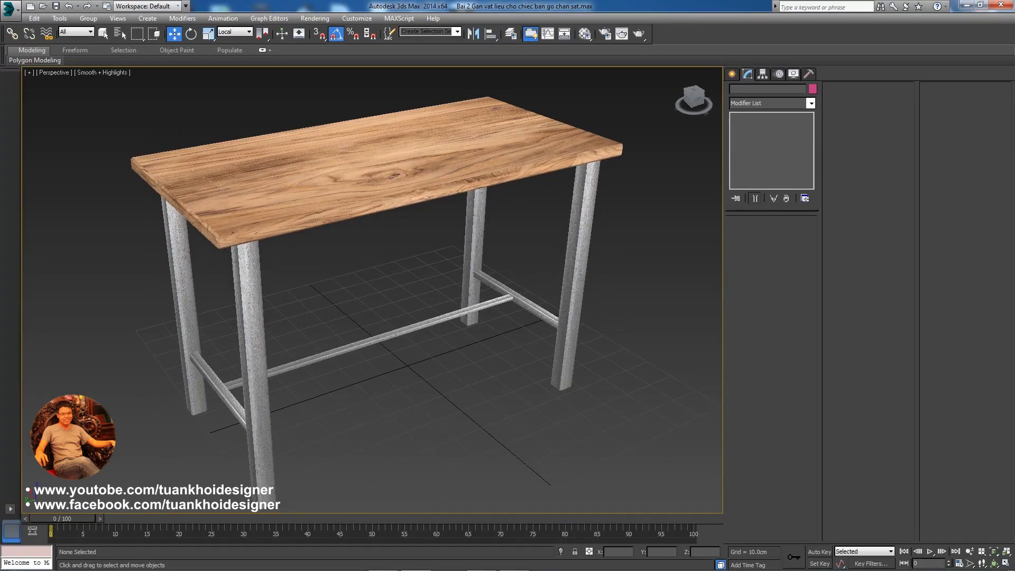
Orbit to a lower, more level view of the finished table
mouse_move(312, 350)
middle_mouse_down("alt")
mouse_move(310, 327)
mouse_move(314, 357)
middle_mouse_up("alt")
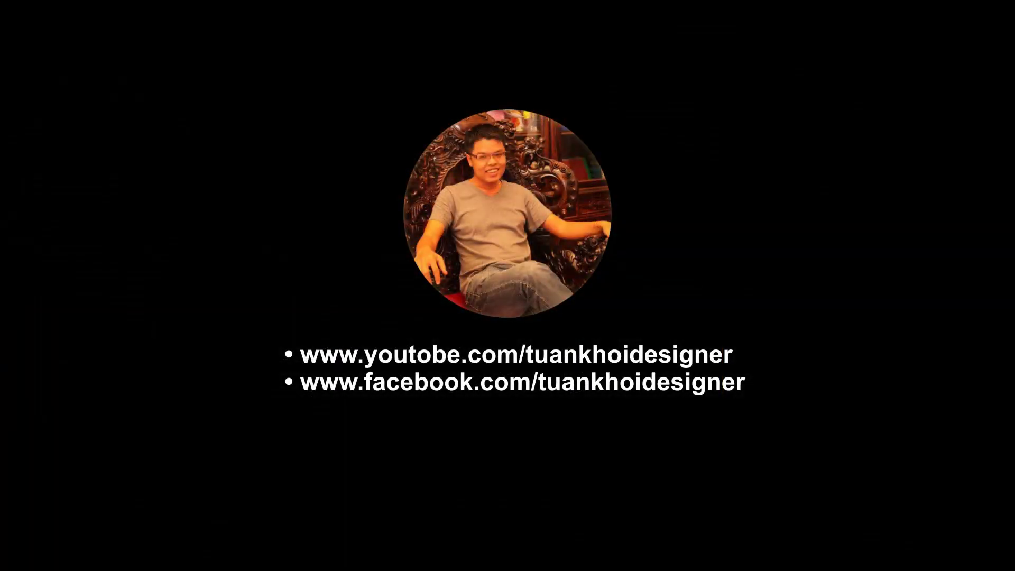